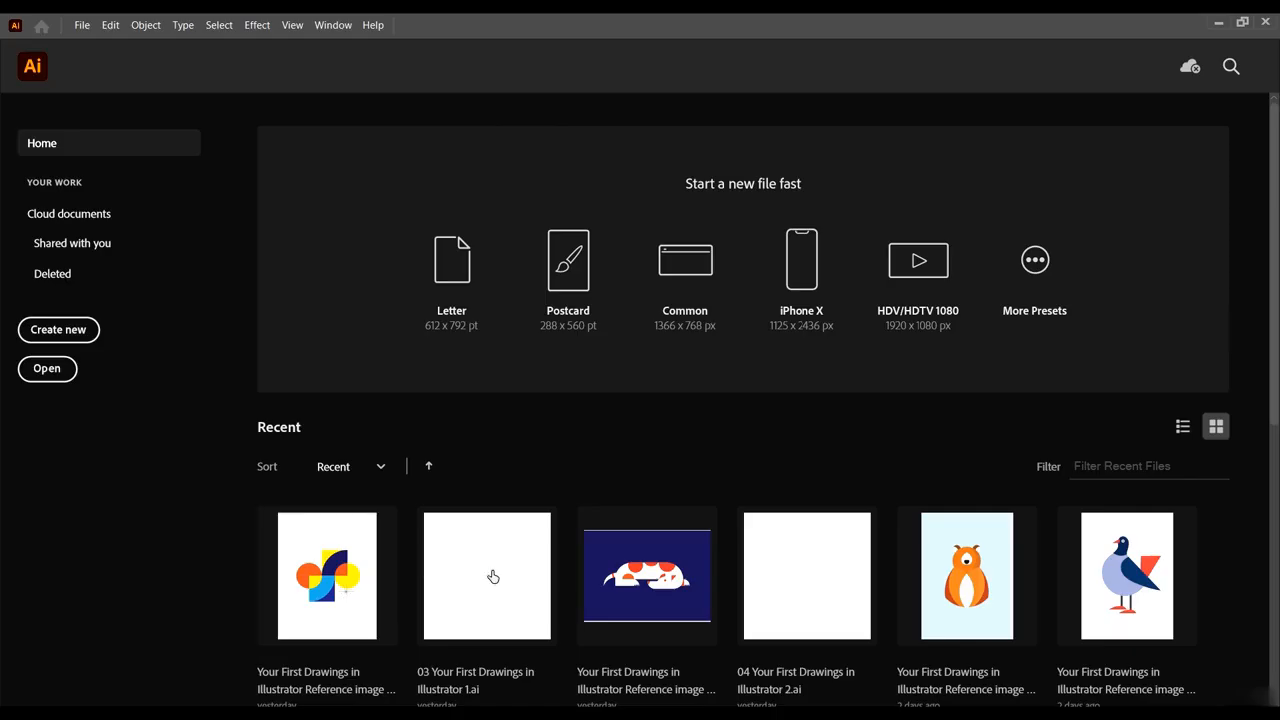
scroll(826, 569, down, 4)
scroll(829, 569, up, 4)
click(1036, 260)
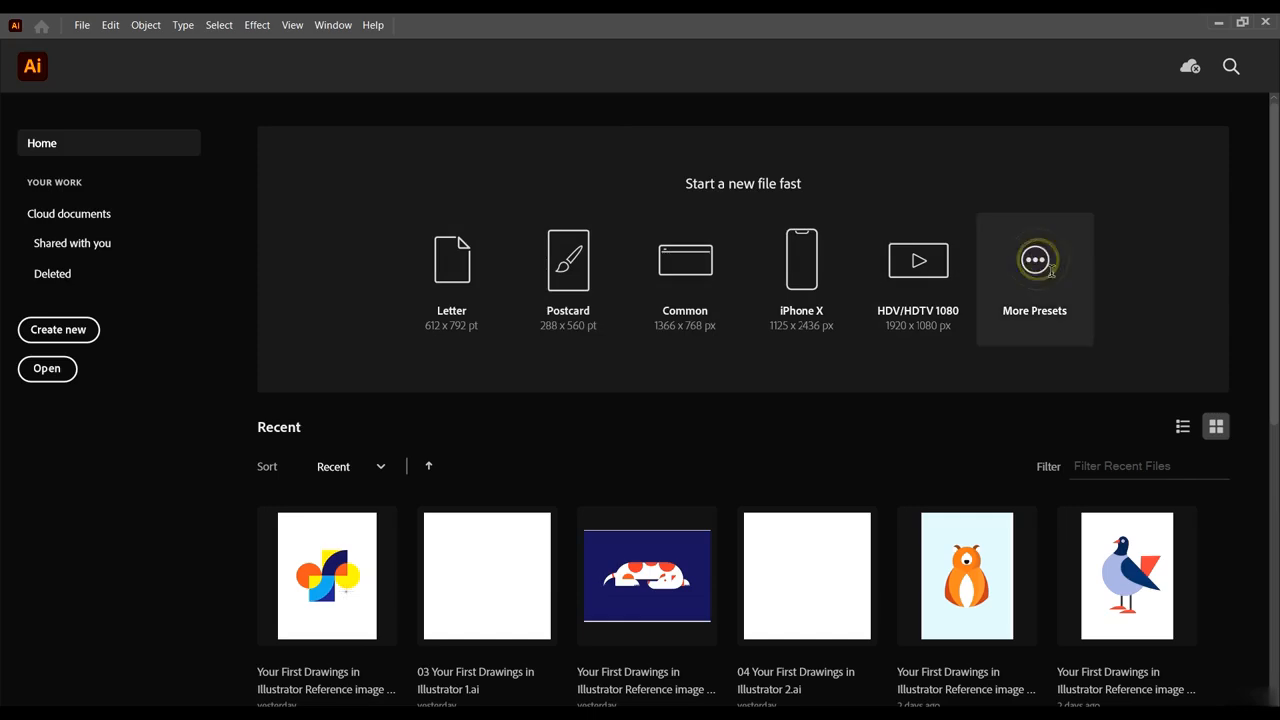
click(1076, 70)
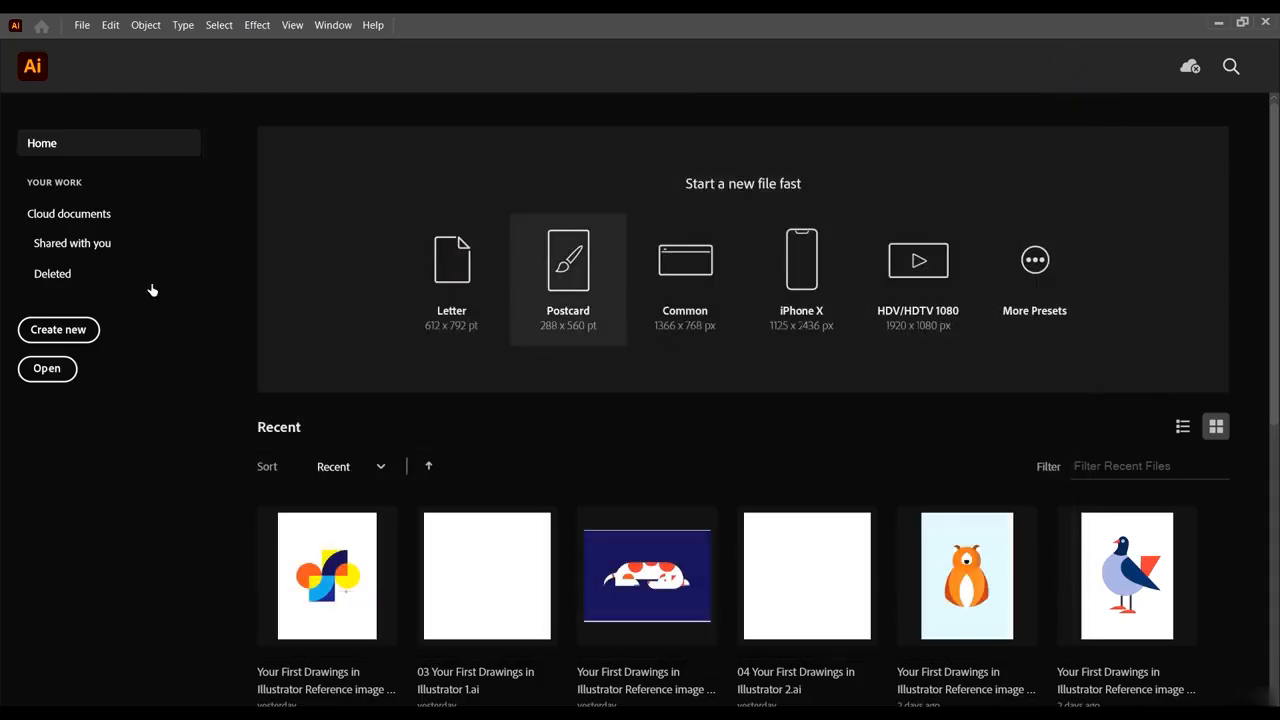
Start a new document from the Letter preset in the Print category.
click(72, 334)
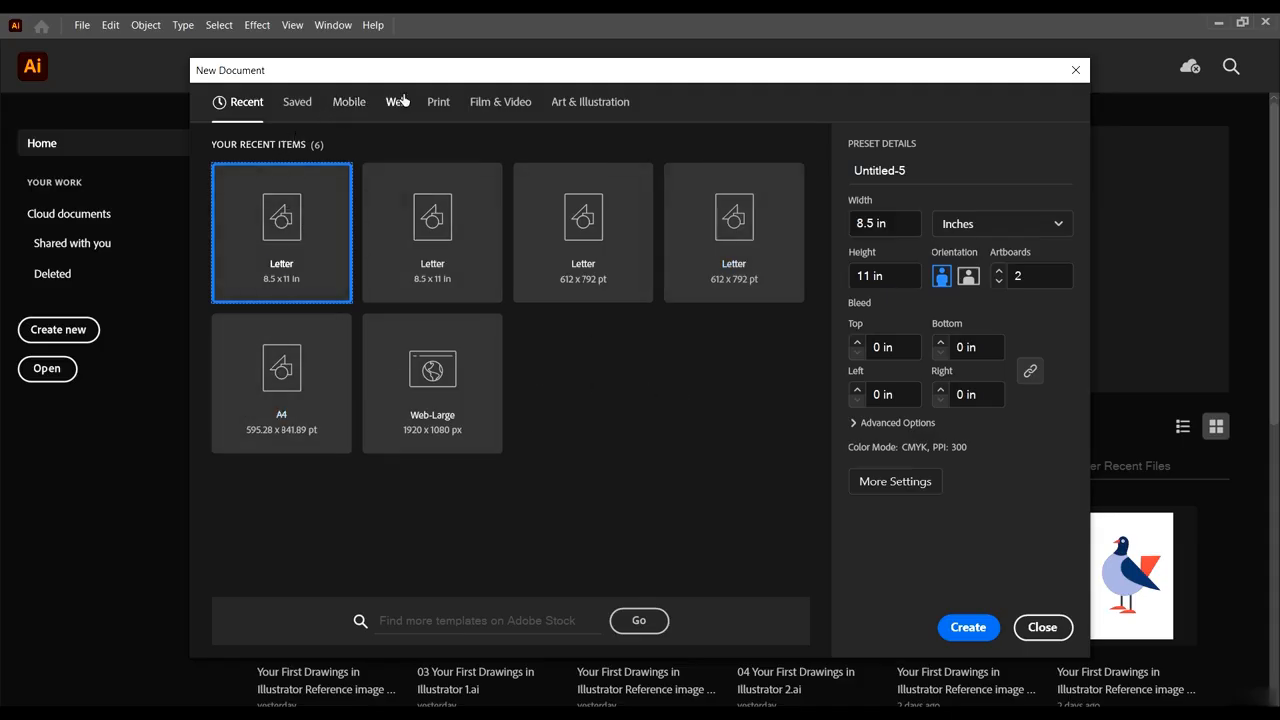
click(436, 102)
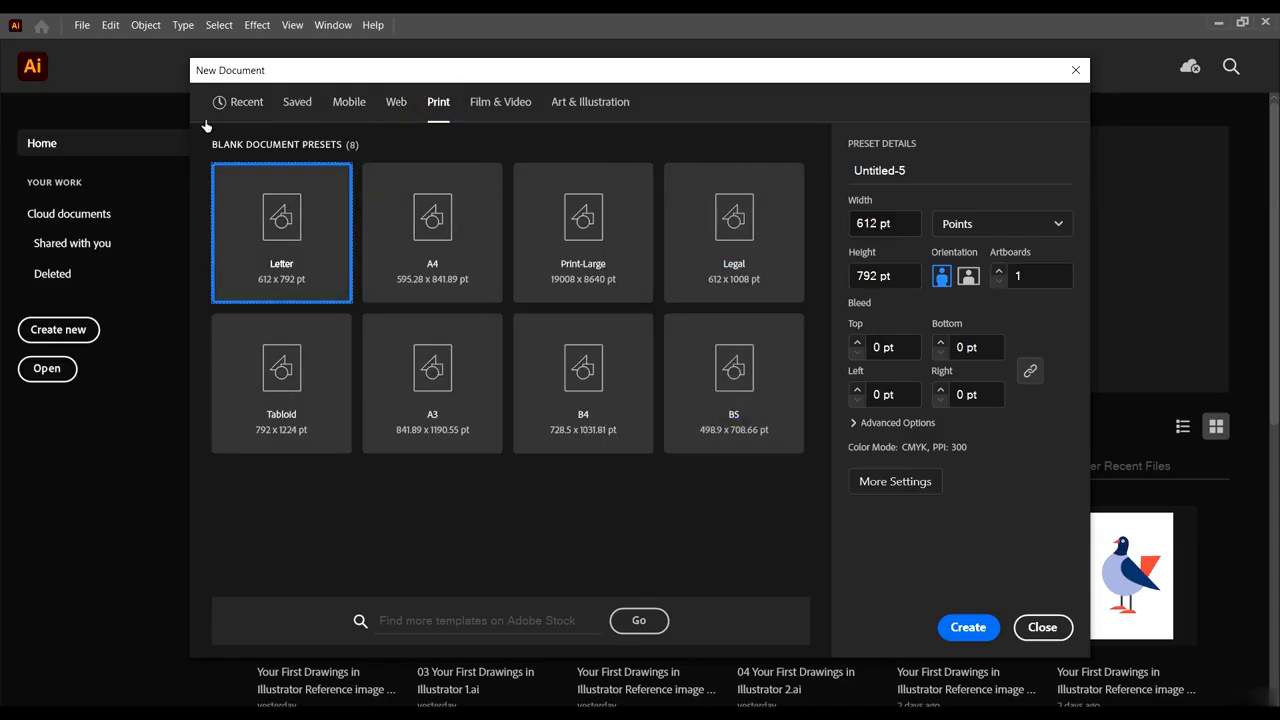
click(295, 222)
click(500, 104)
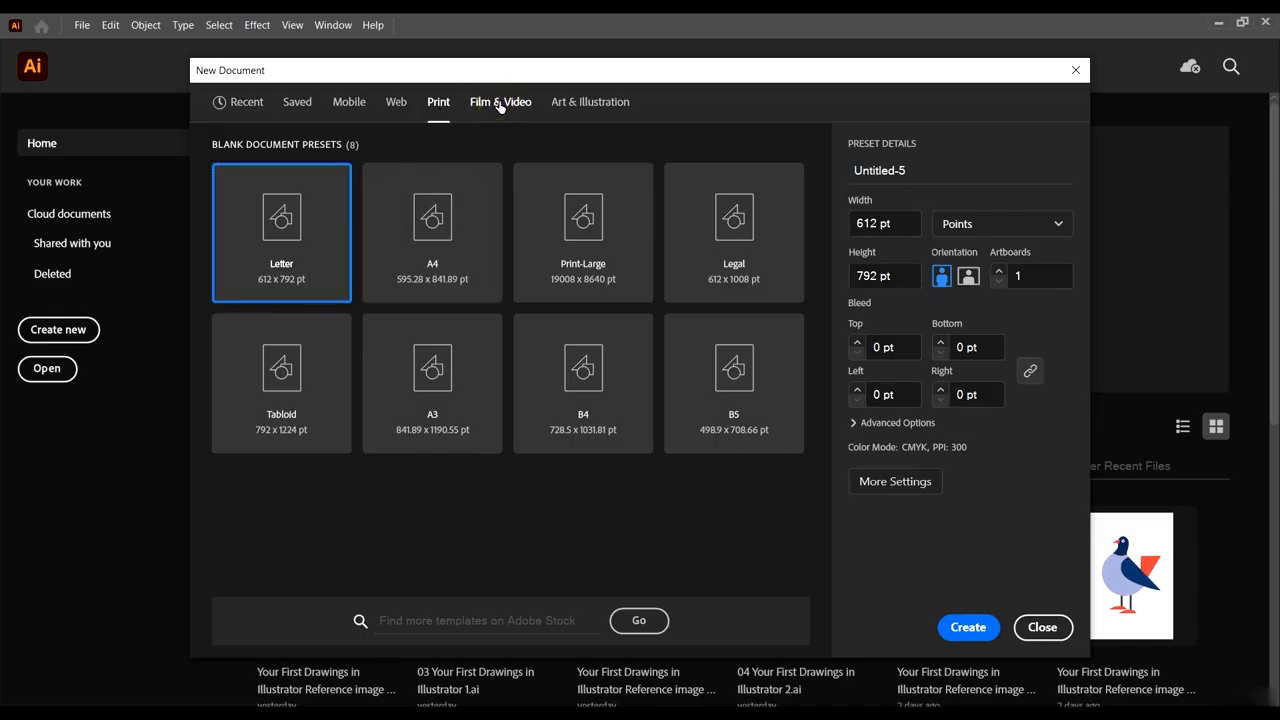
click(588, 104)
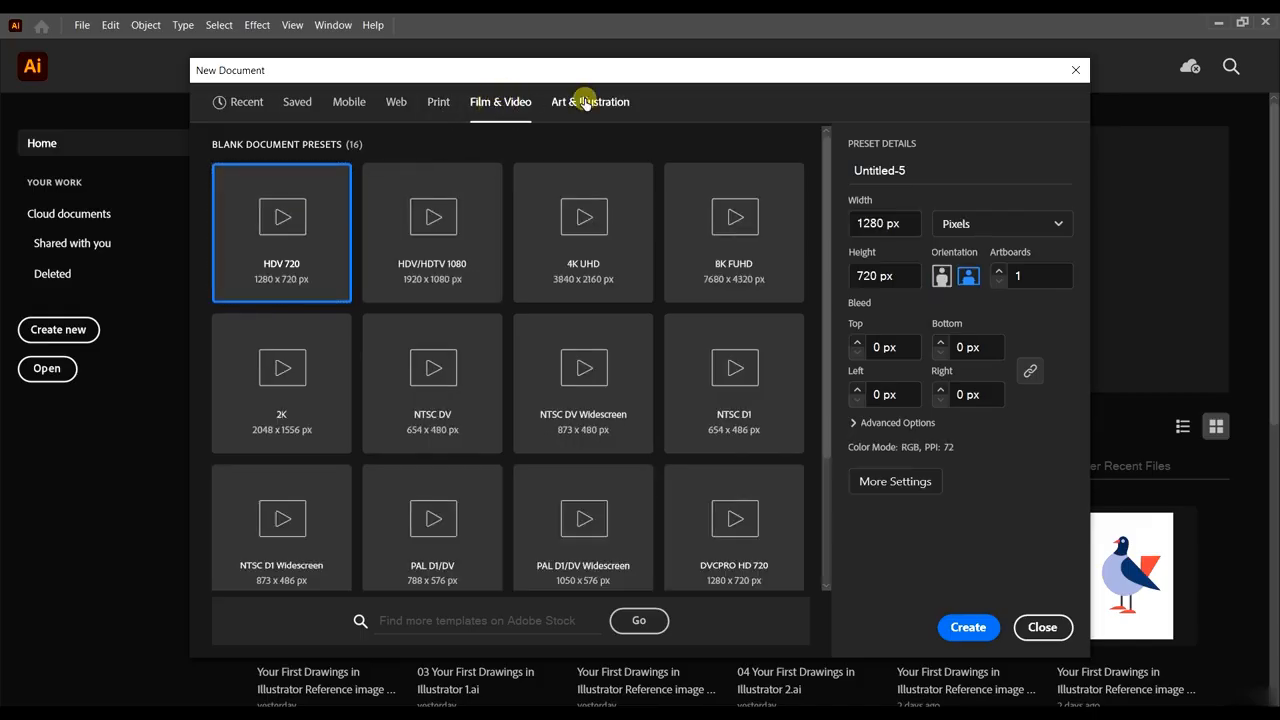
click(492, 102)
click(439, 102)
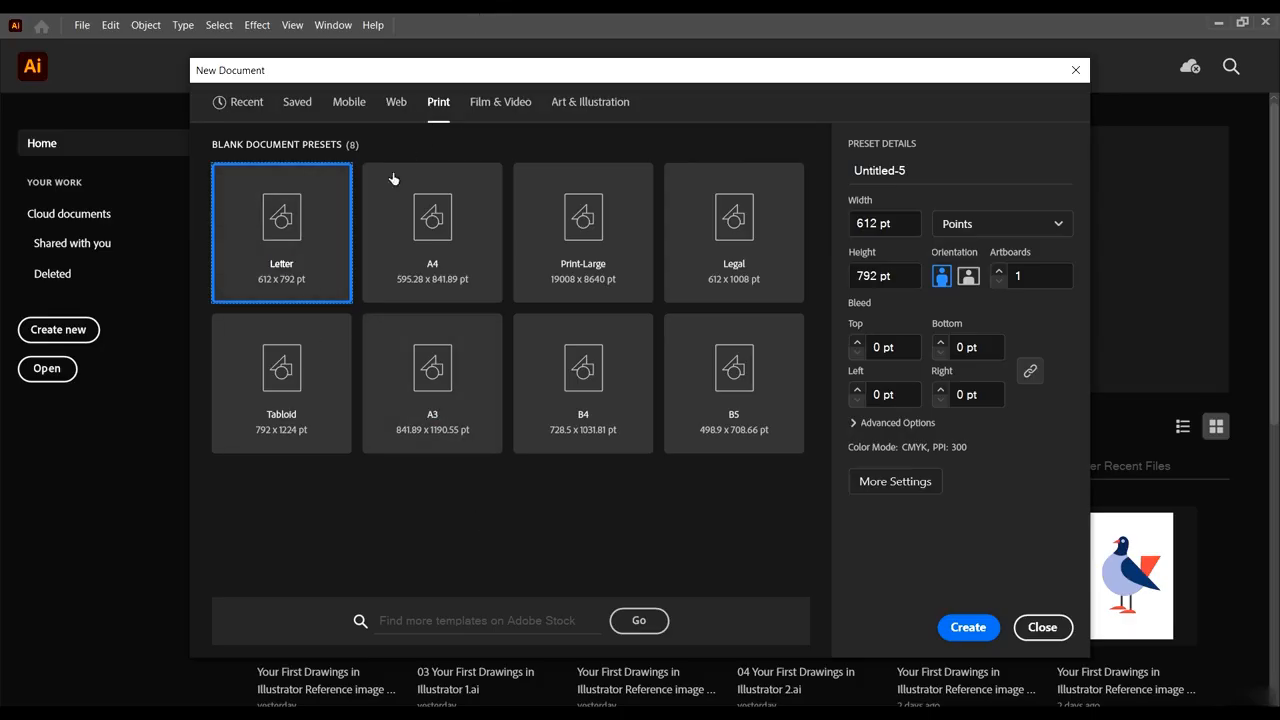
click(281, 213)
Name the new document New.
triple_click(913, 172)
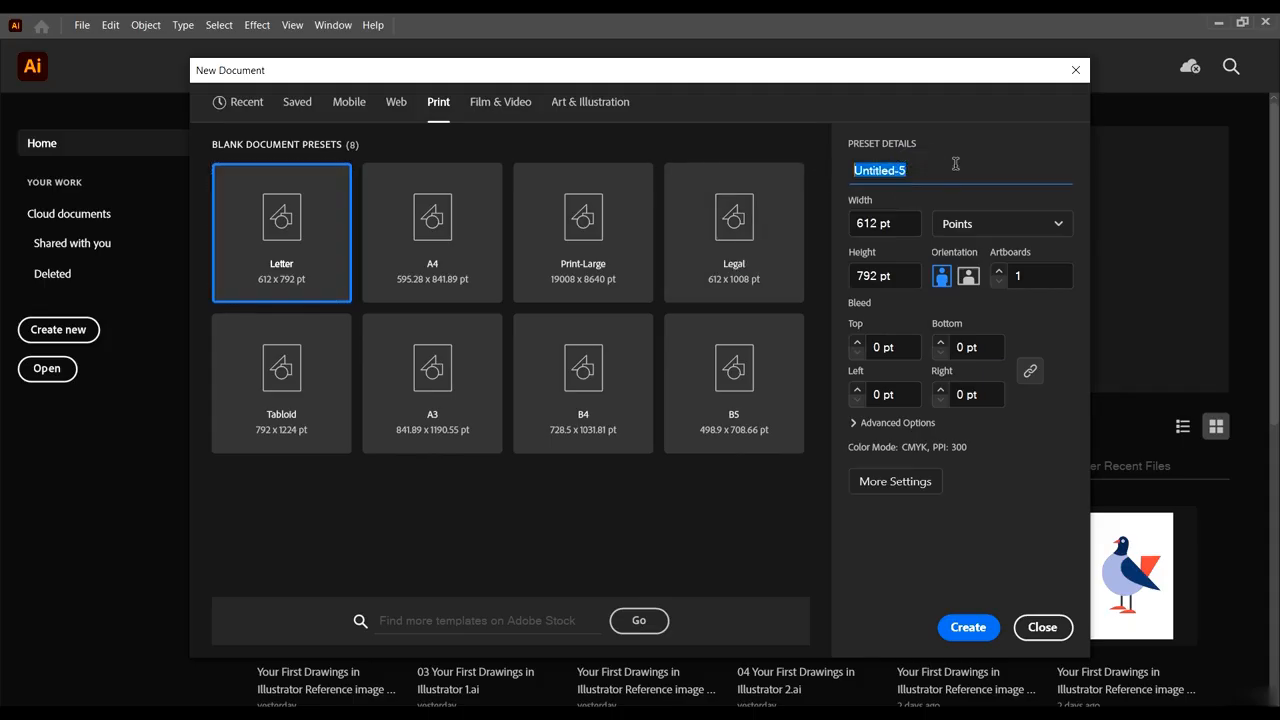
text(New)
click(905, 224)
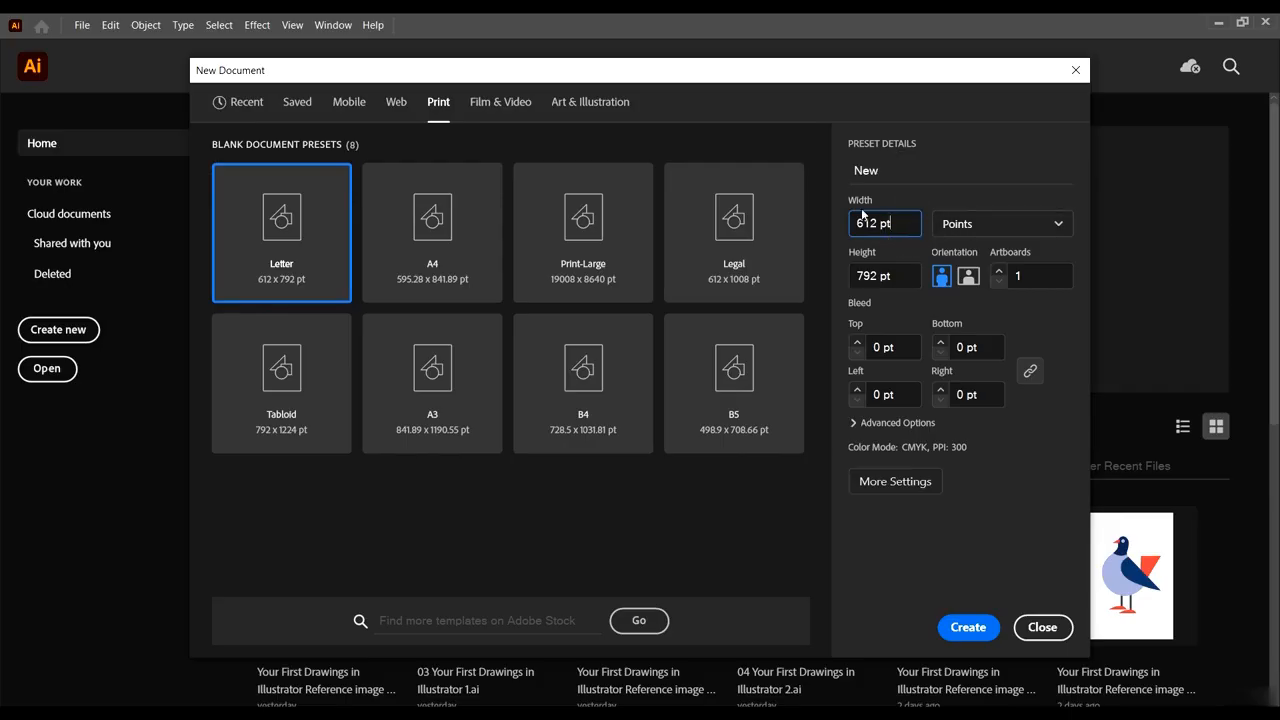
Set the new document's measurement unit to Inches.
click(990, 223)
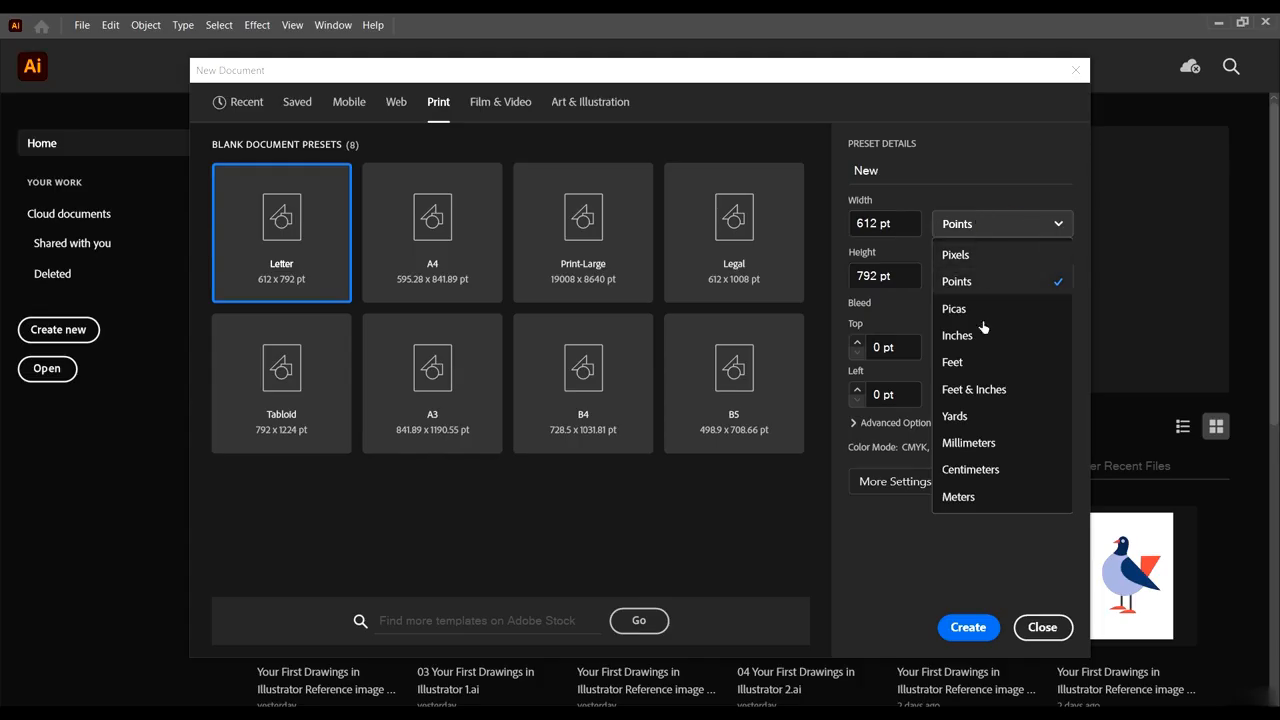
click(986, 255)
click(980, 223)
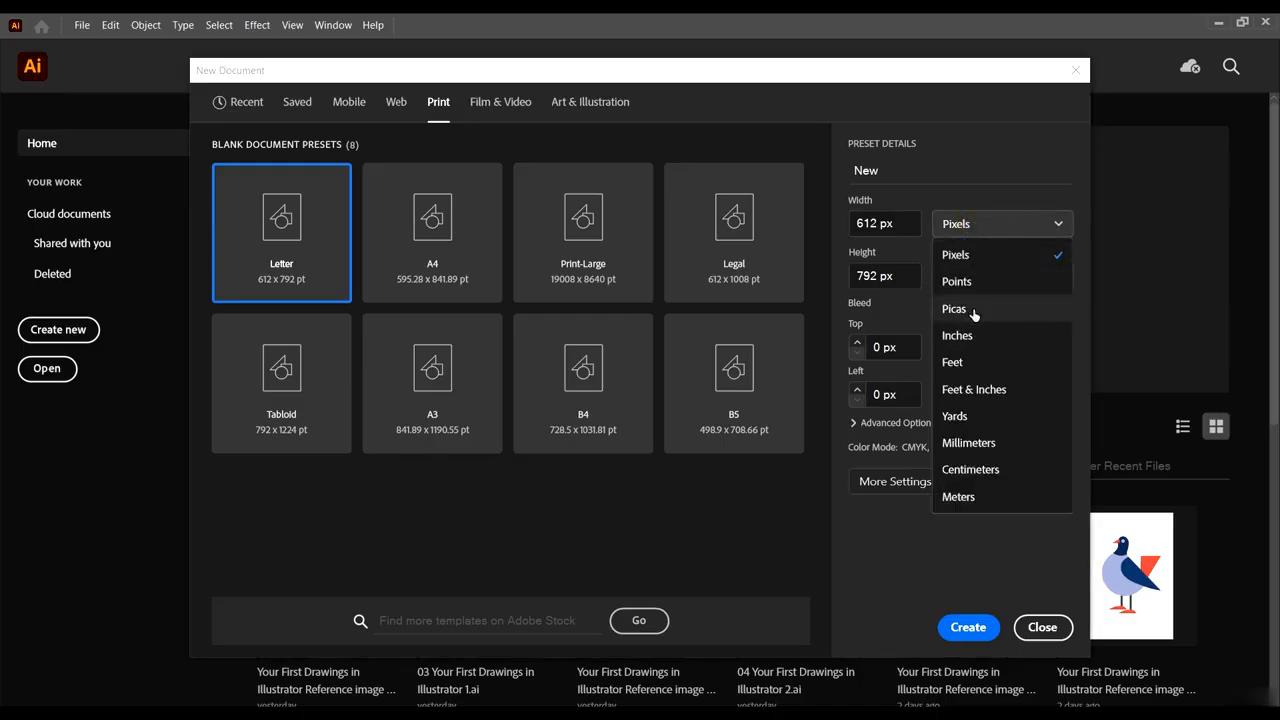
click(974, 308)
click(984, 222)
click(987, 337)
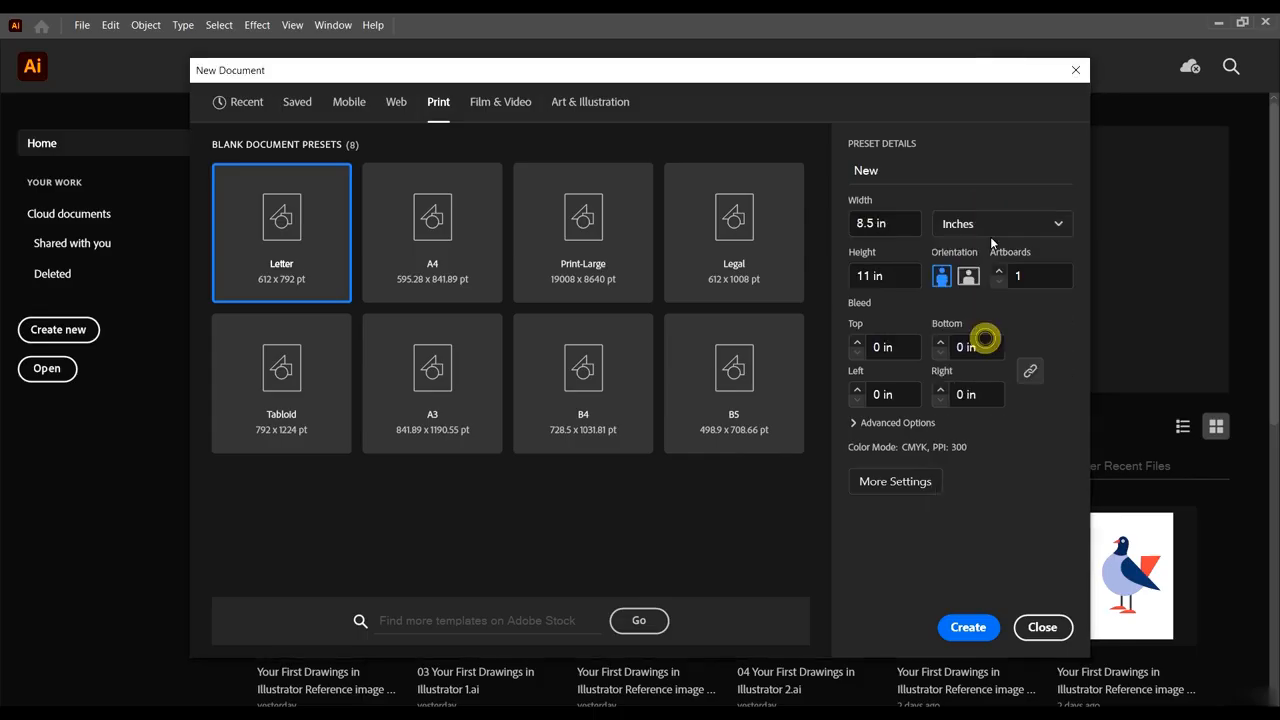
Try Feet and Feet & Inches as the new document's unit and return to Inches.
click(990, 221)
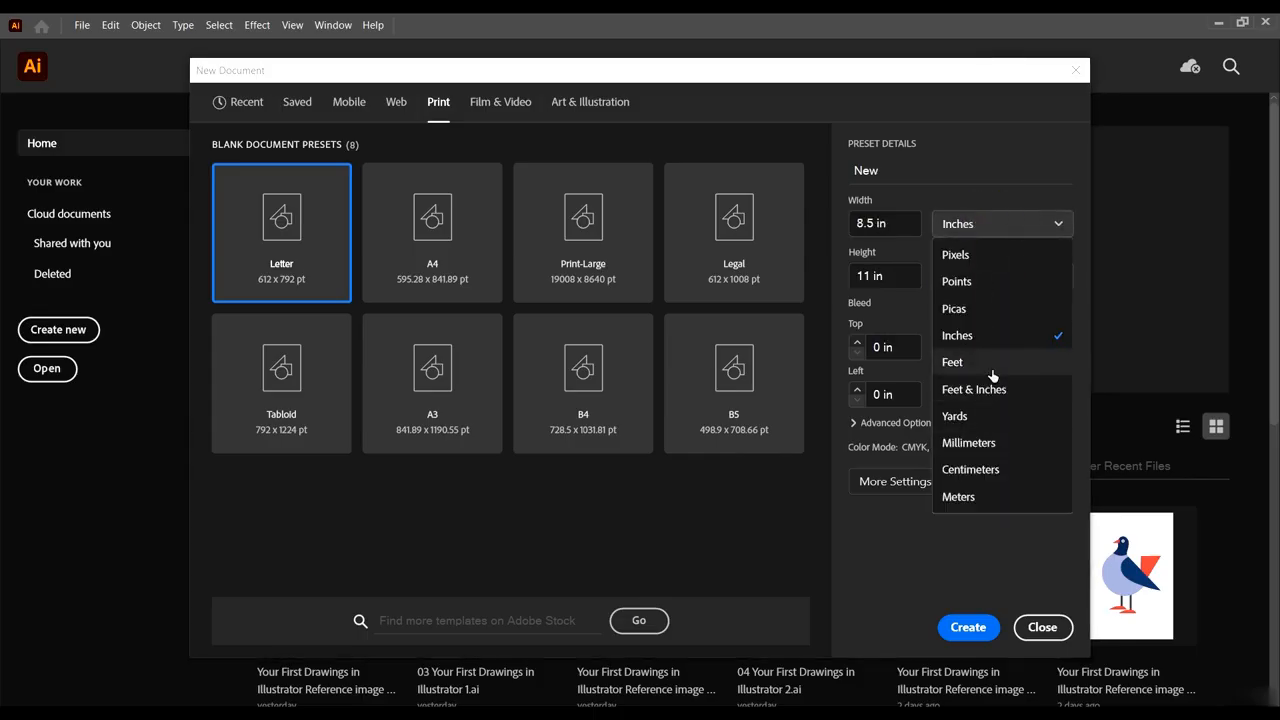
click(990, 364)
click(980, 222)
click(990, 390)
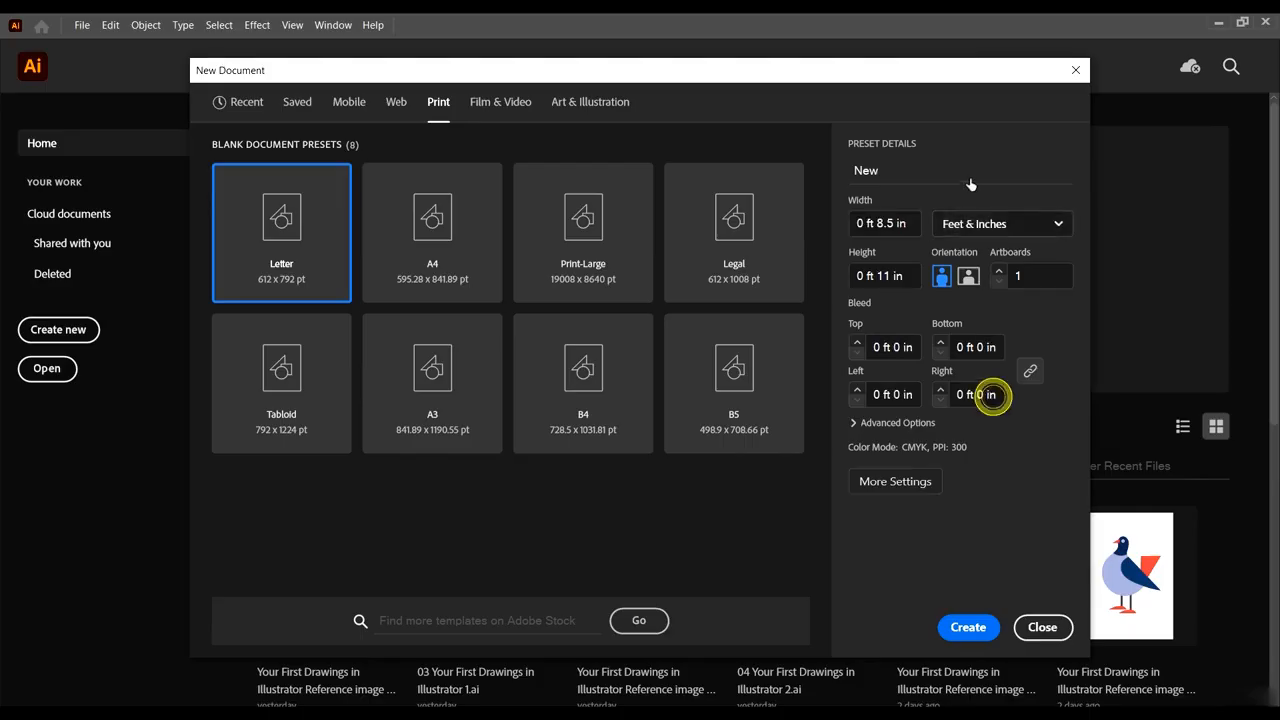
click(982, 224)
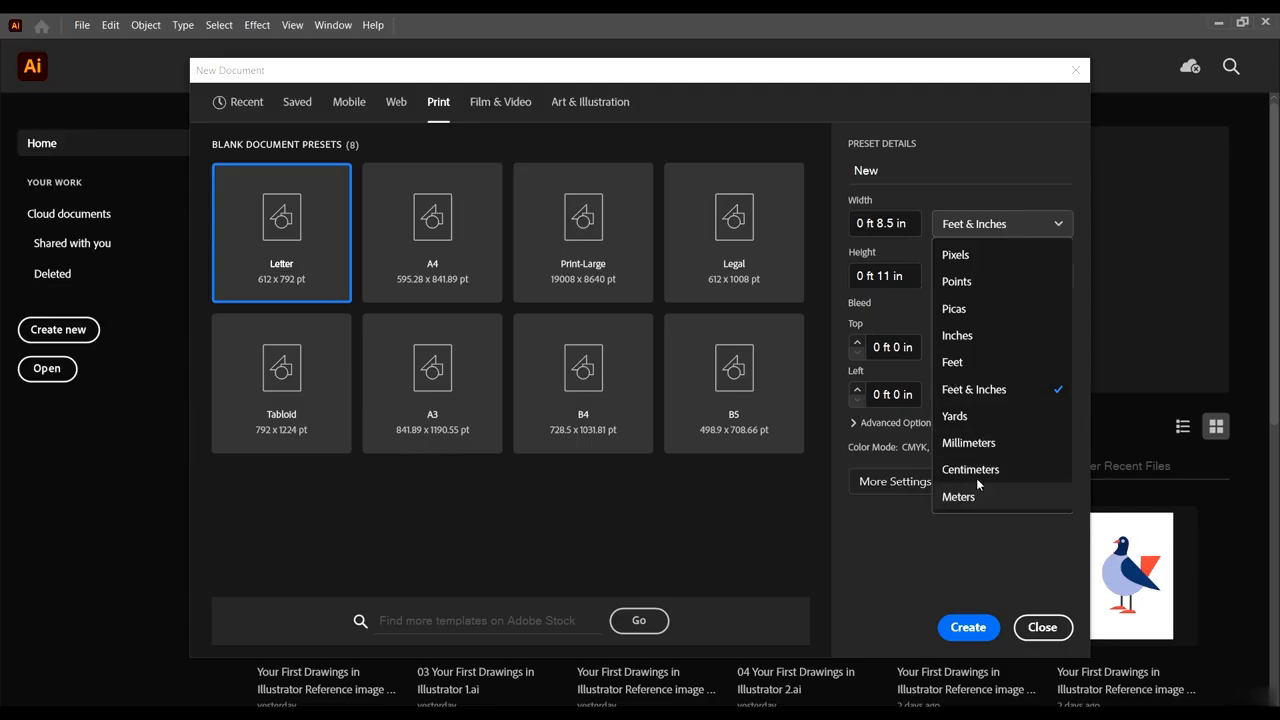
click(972, 337)
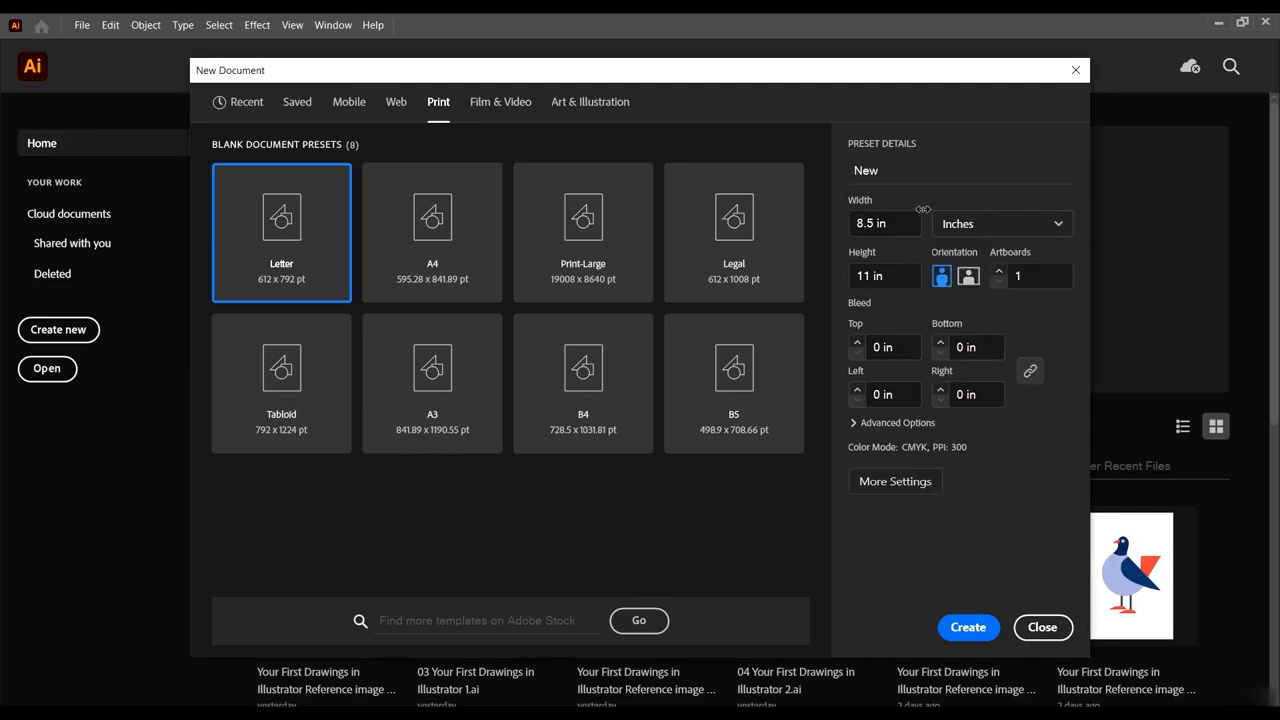
Set portrait orientation with one artboard and create the document.
click(1030, 272)
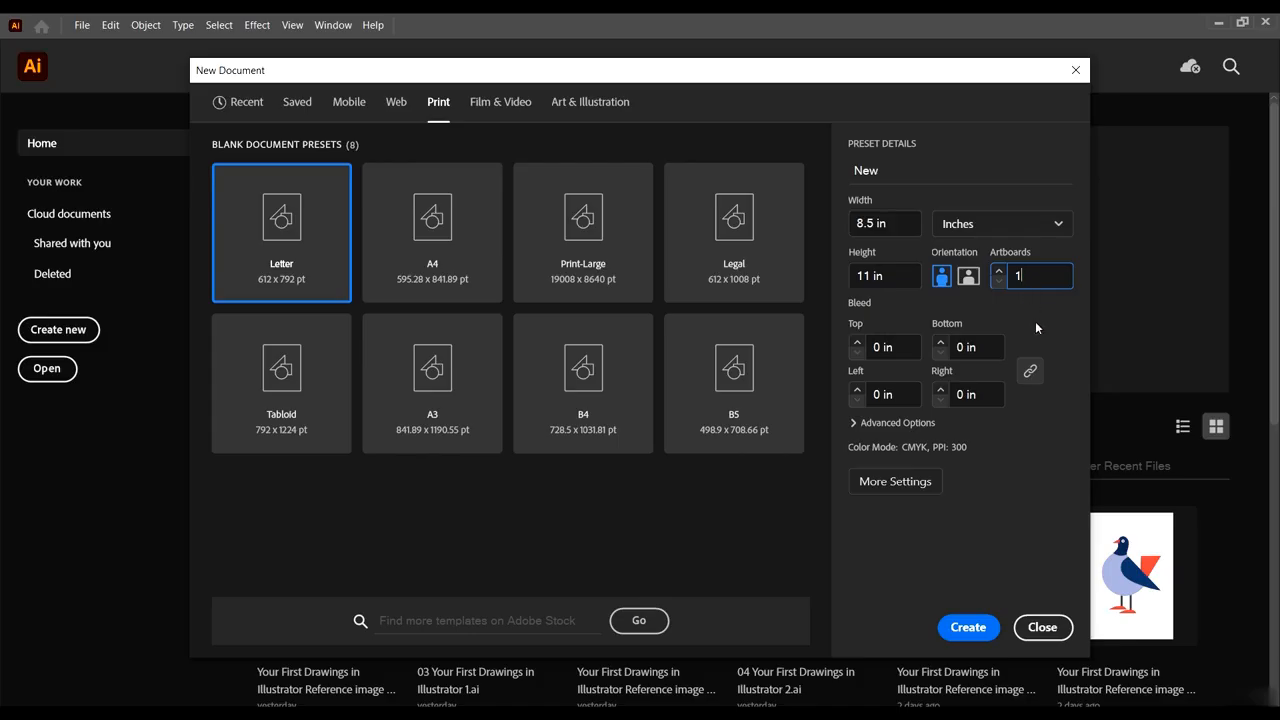
click(1035, 322)
click(943, 280)
click(969, 279)
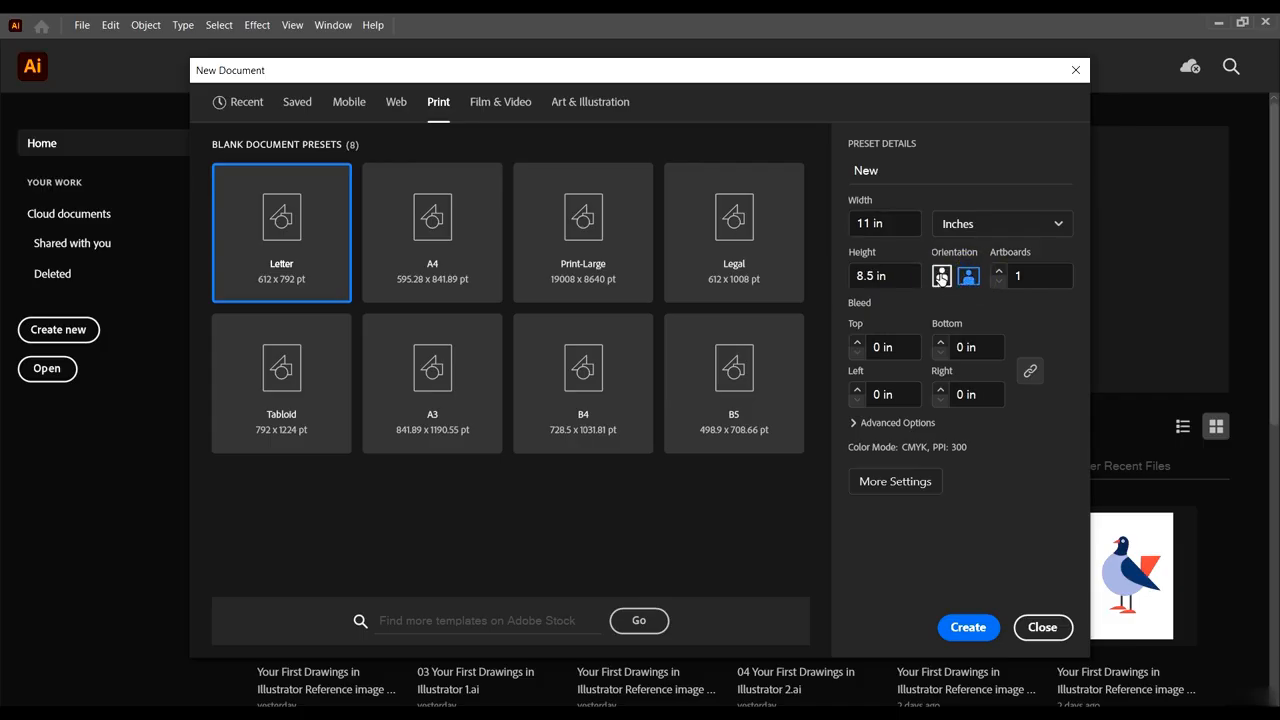
click(942, 278)
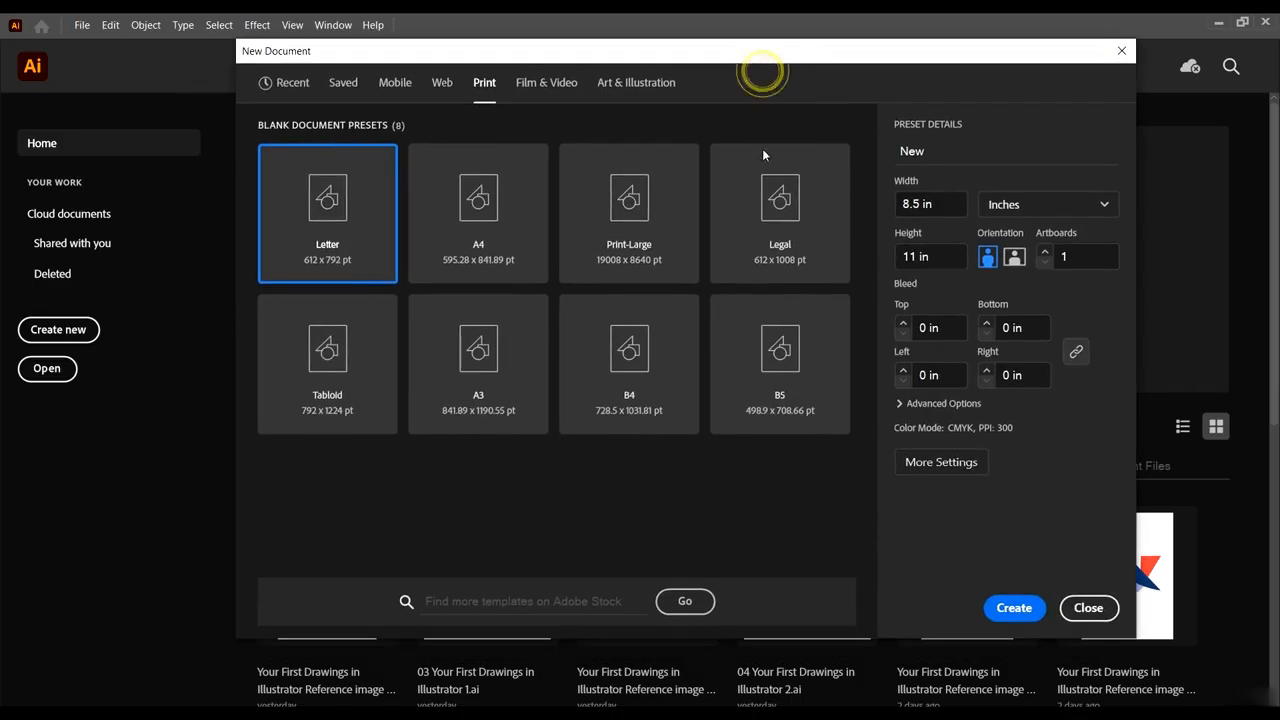
click(1021, 618)
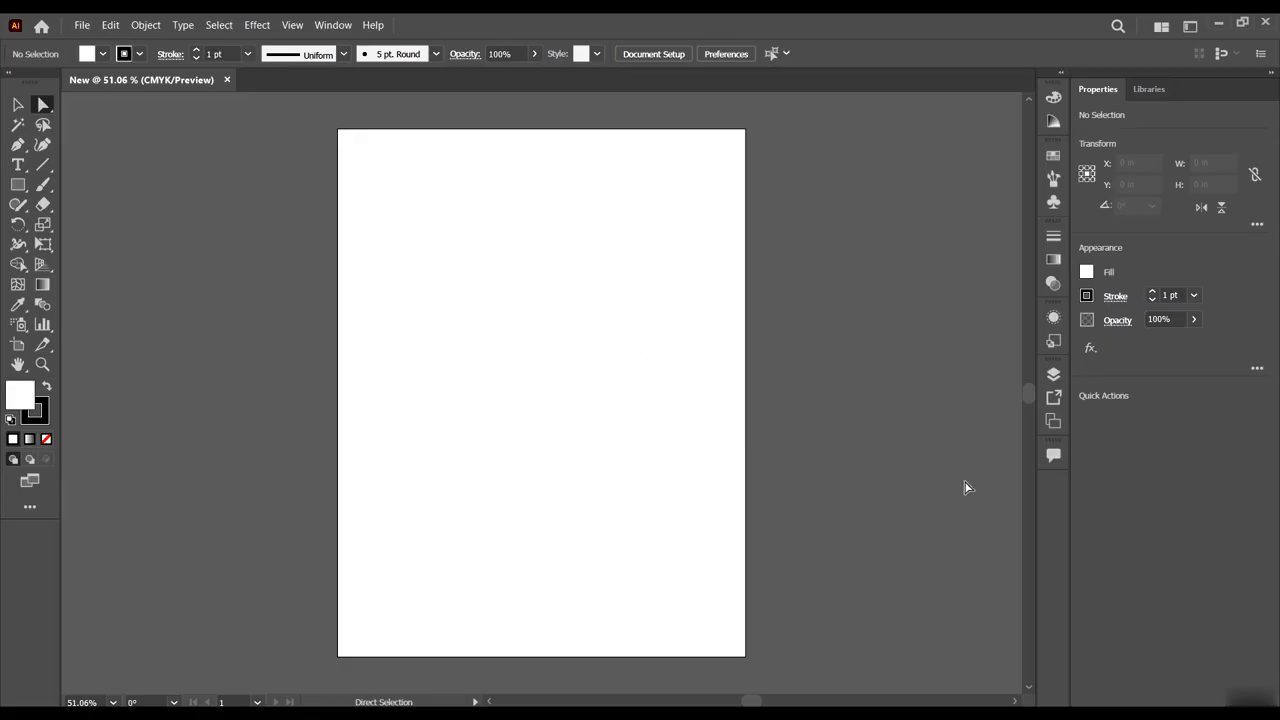
Activate the Selection tool with nothing selected on the blank artboard.
click(624, 248)
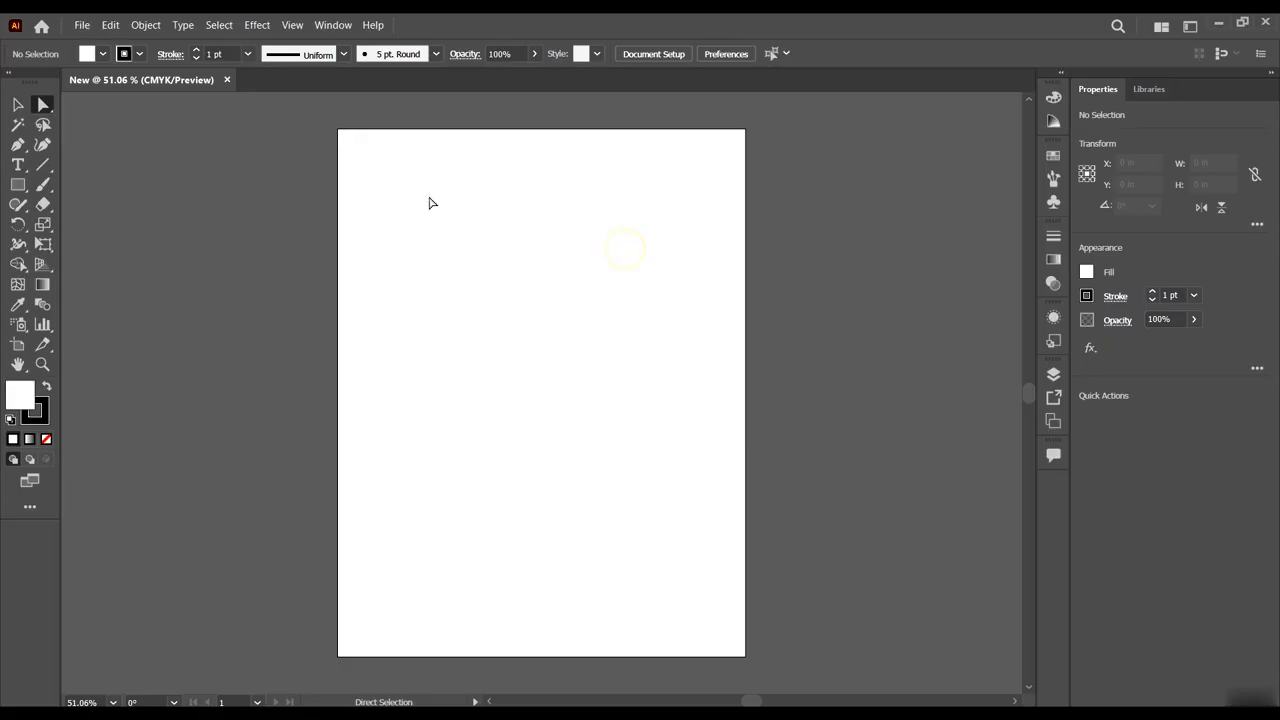
click(16, 104)
click(560, 313)
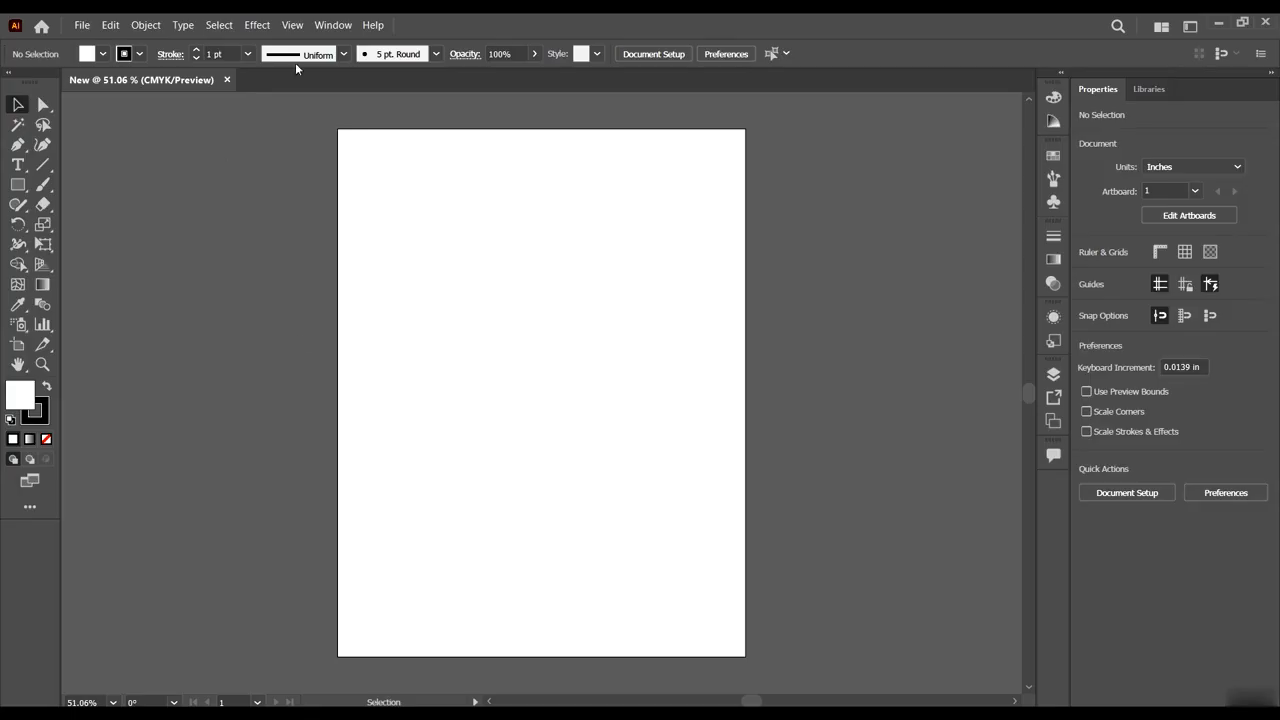
click(682, 252)
click(654, 251)
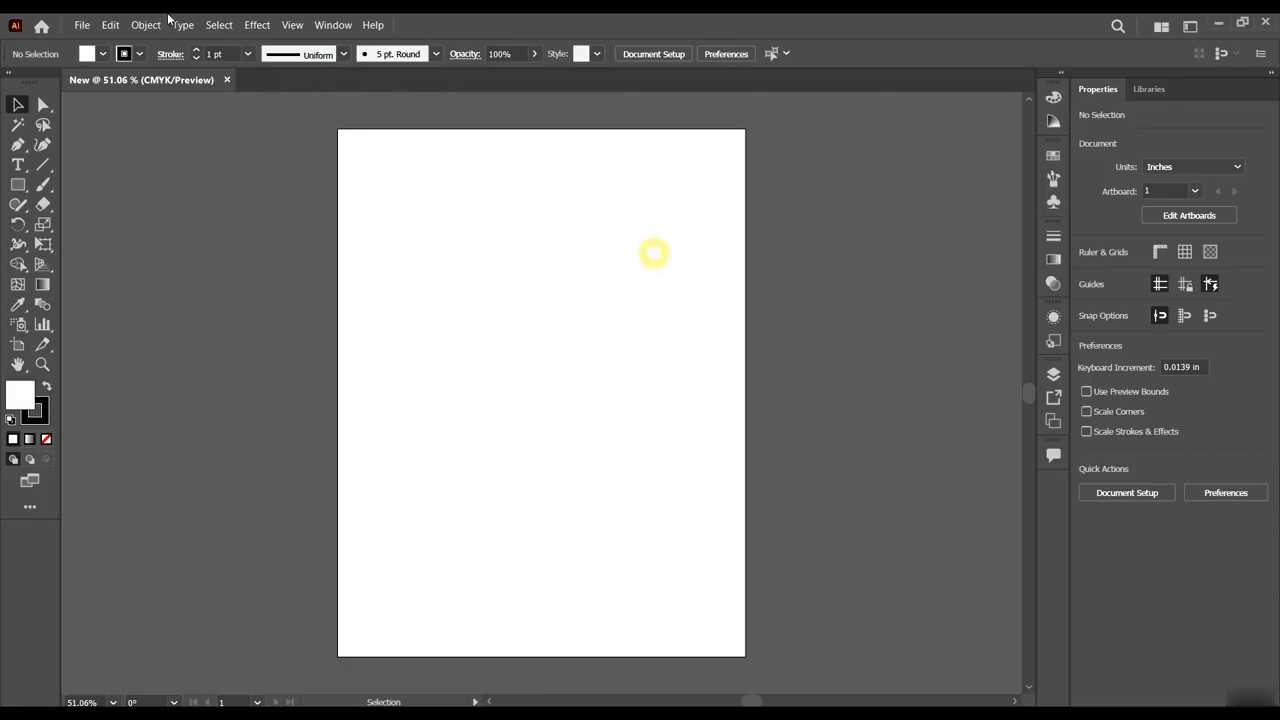
Use the Essentials Classic workspace and reset it to its default layout.
click(314, 26)
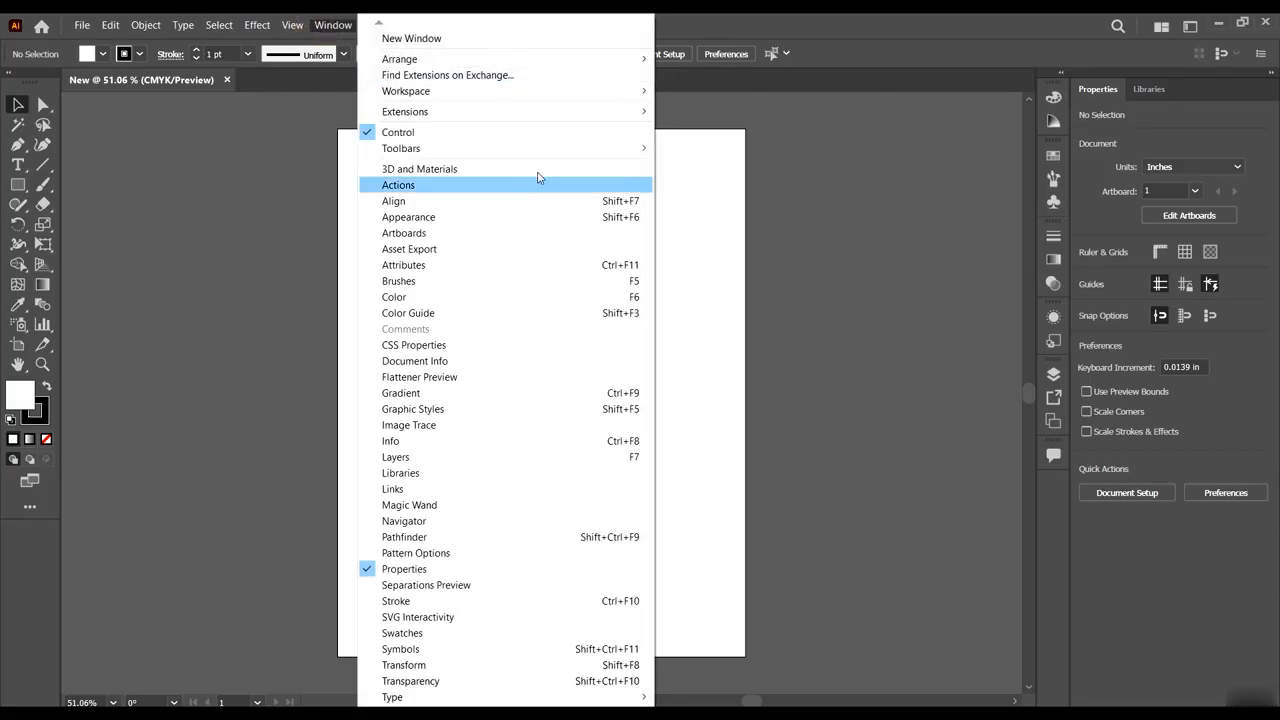
mouse_move(580, 100)
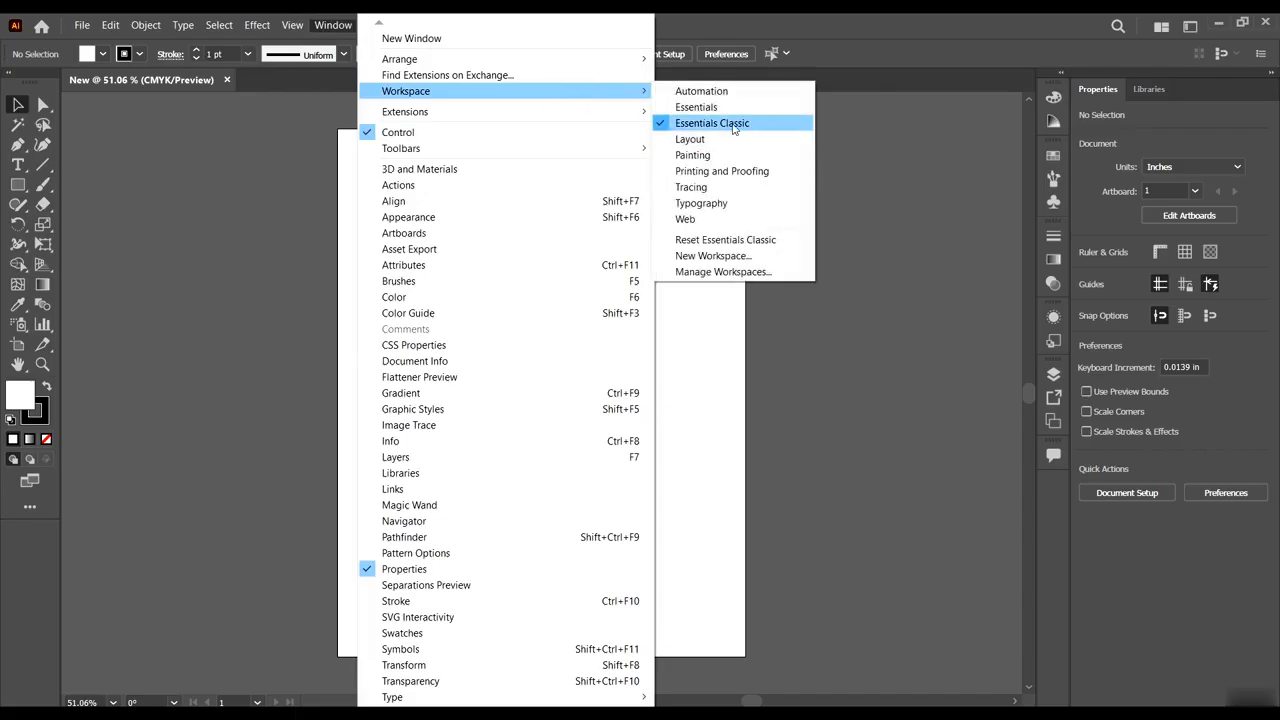
click(733, 124)
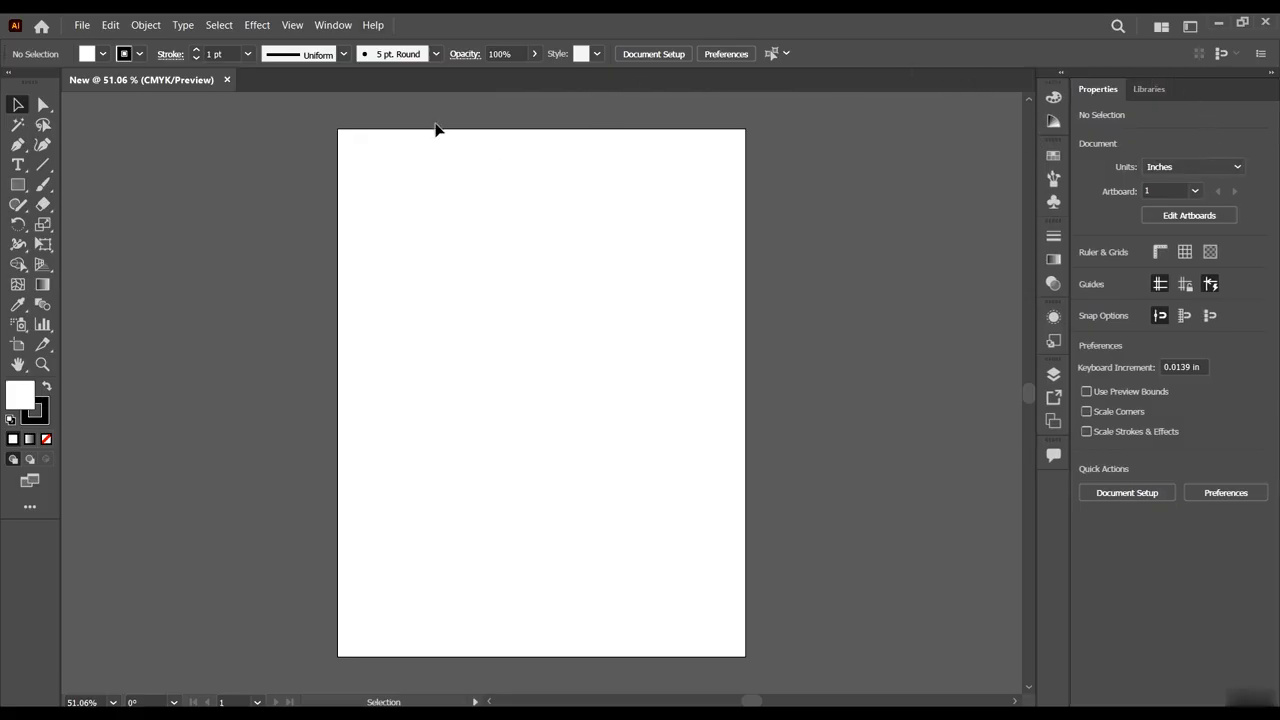
click(326, 25)
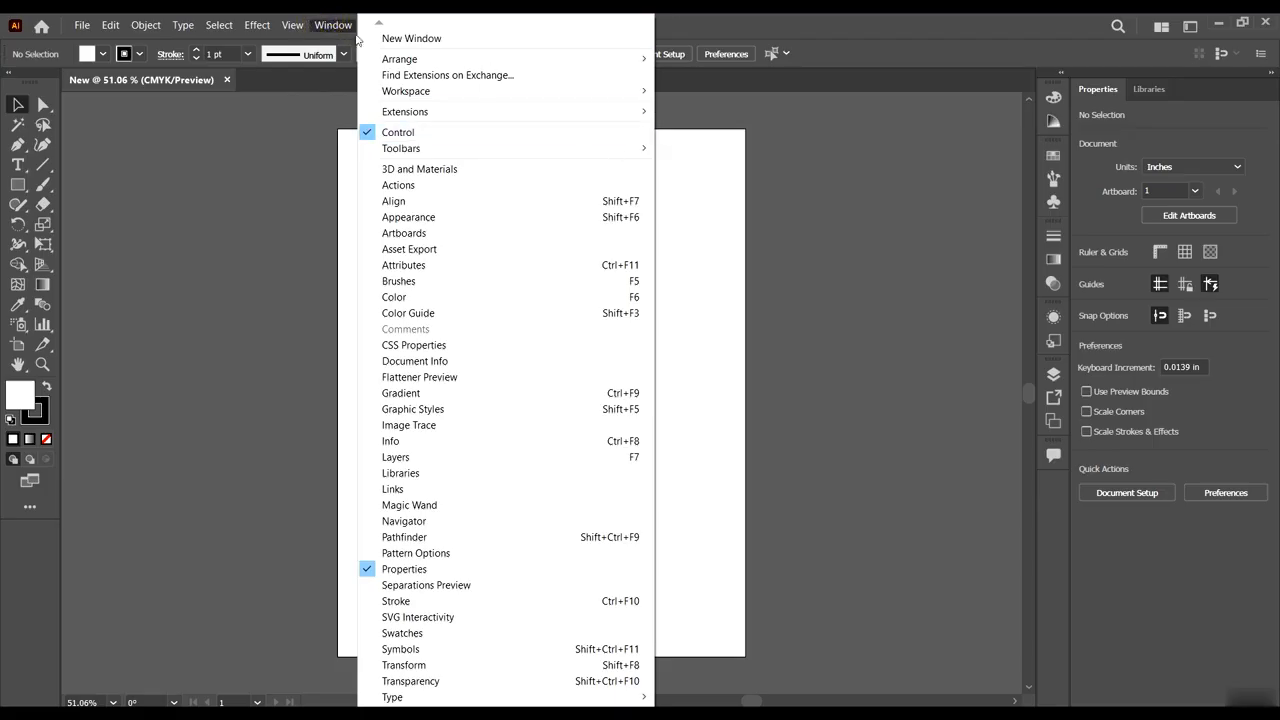
mouse_move(437, 96)
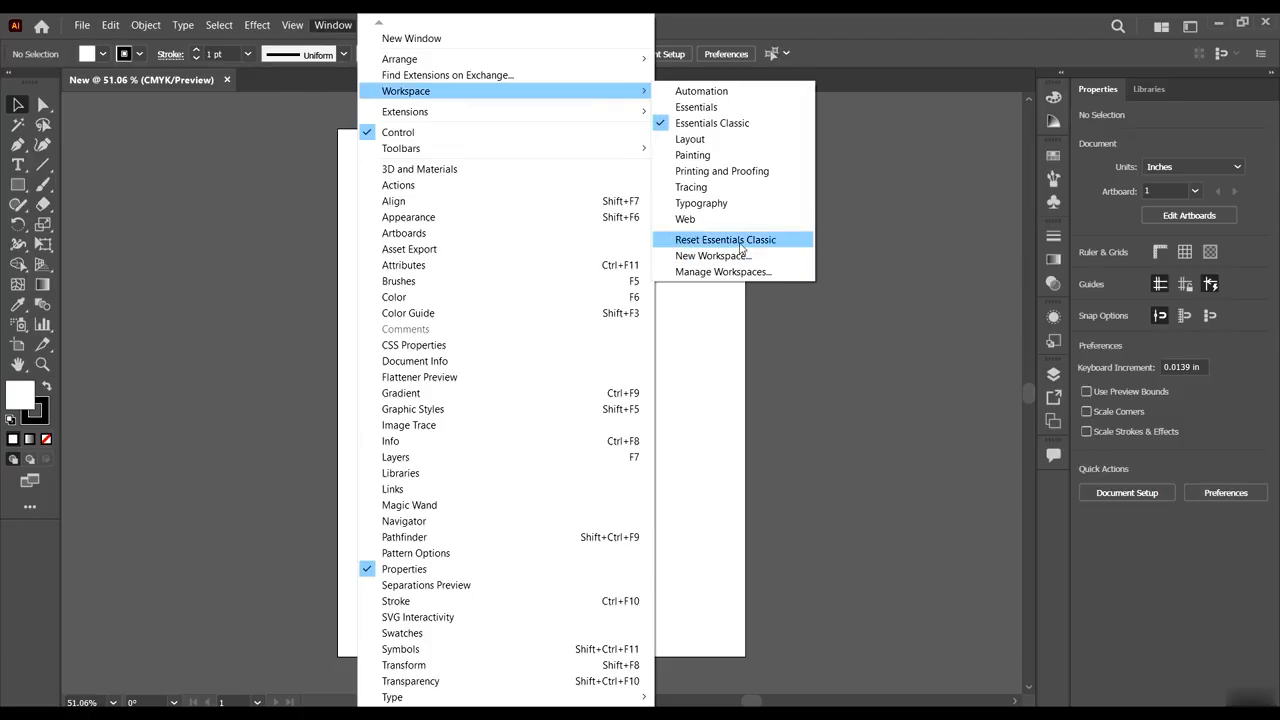
click(740, 246)
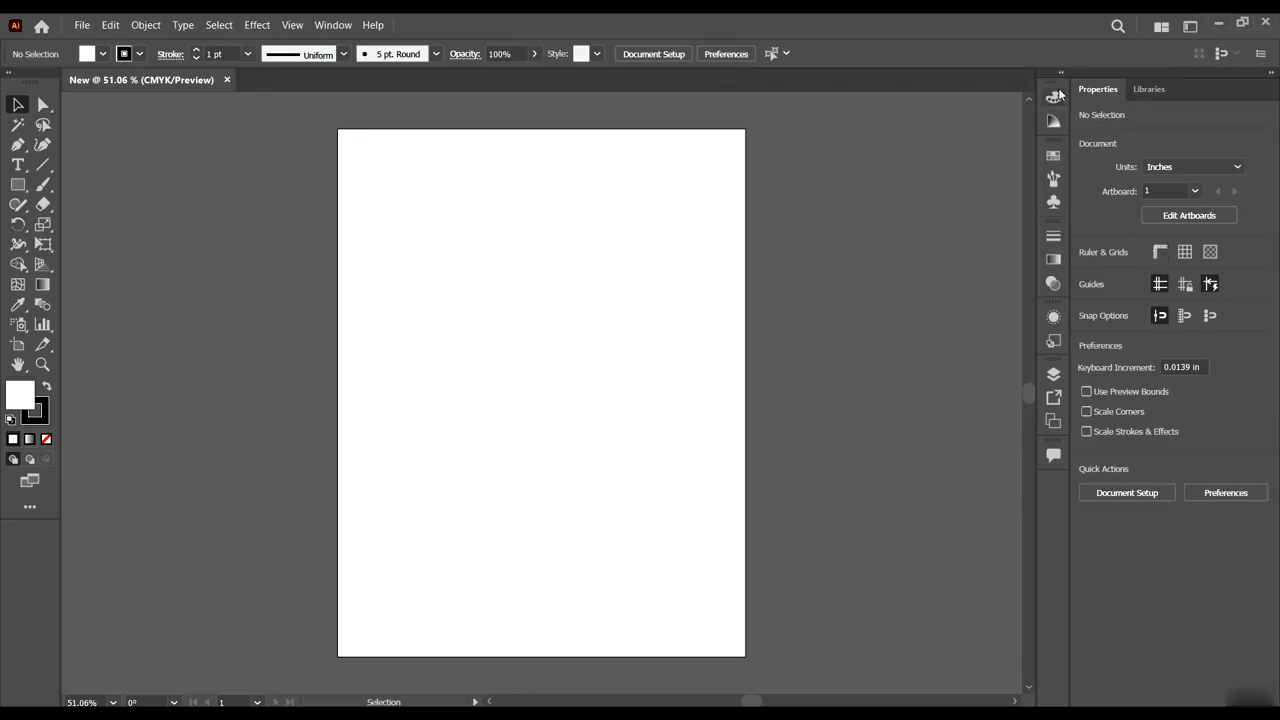
Examine the libraries and the document properties, including the available units and the artboard number.
click(1147, 89)
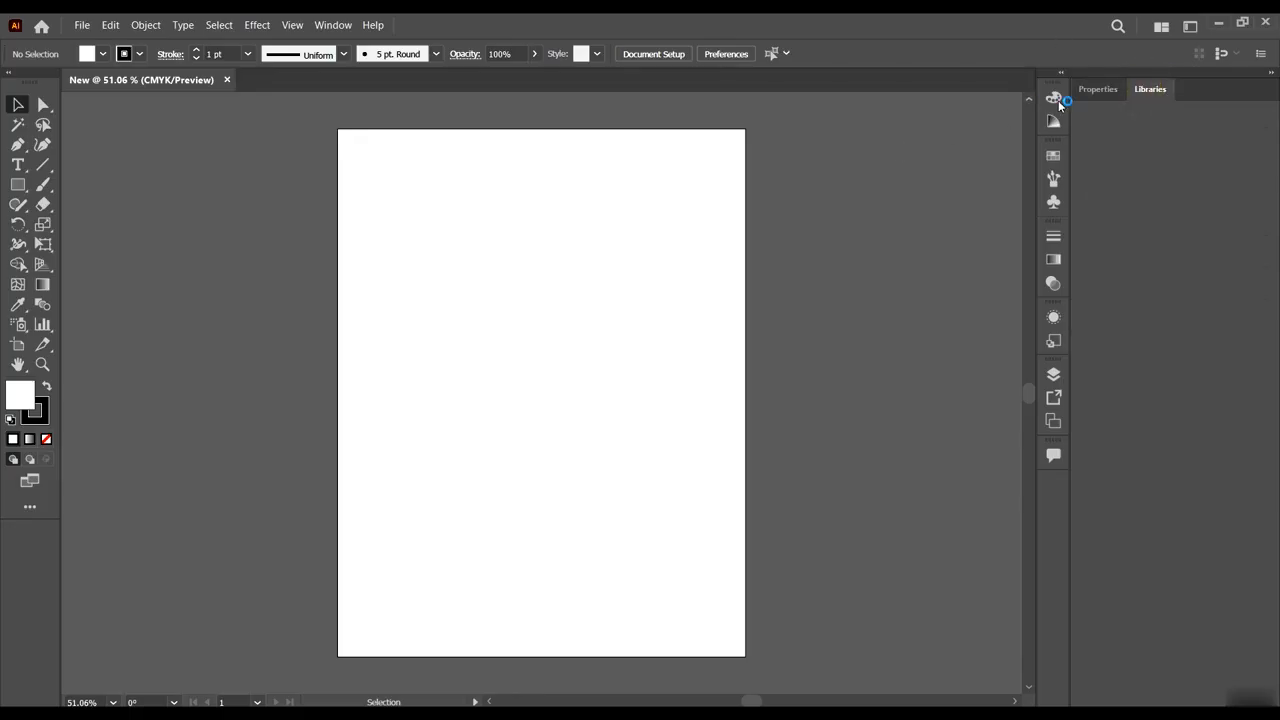
click(1097, 89)
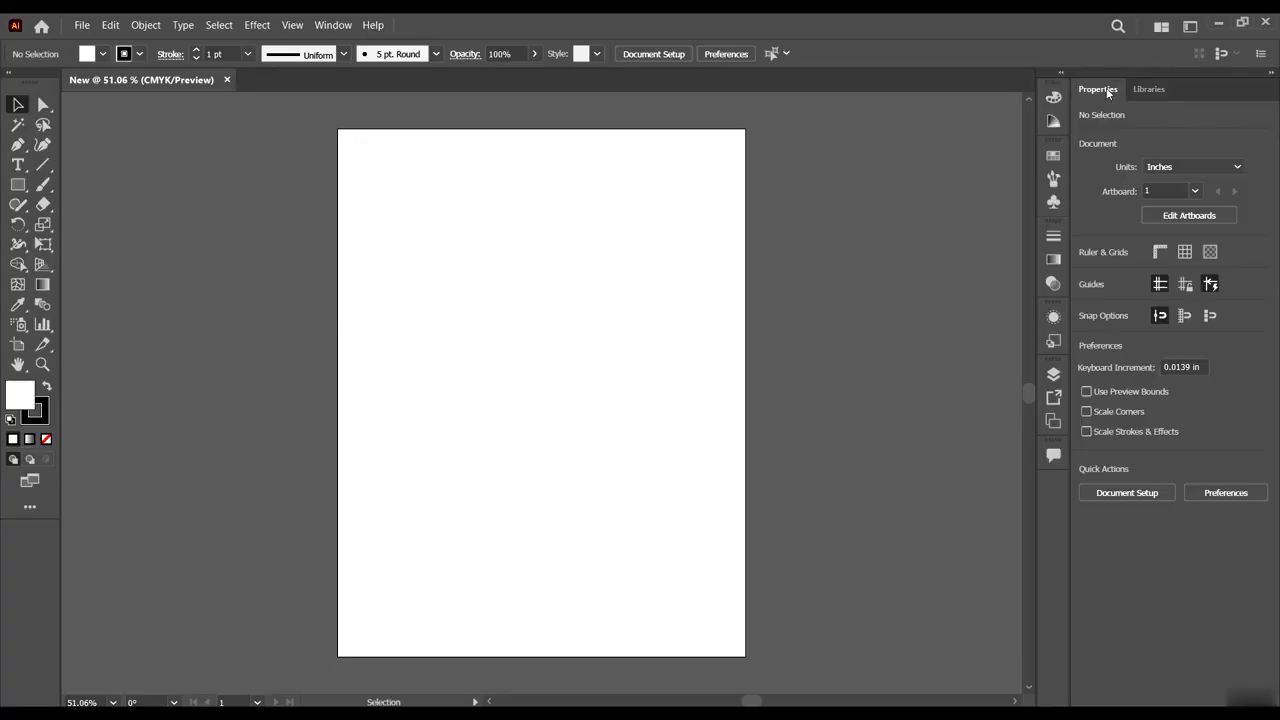
click(1104, 90)
click(1092, 89)
click(596, 264)
click(839, 359)
click(1209, 169)
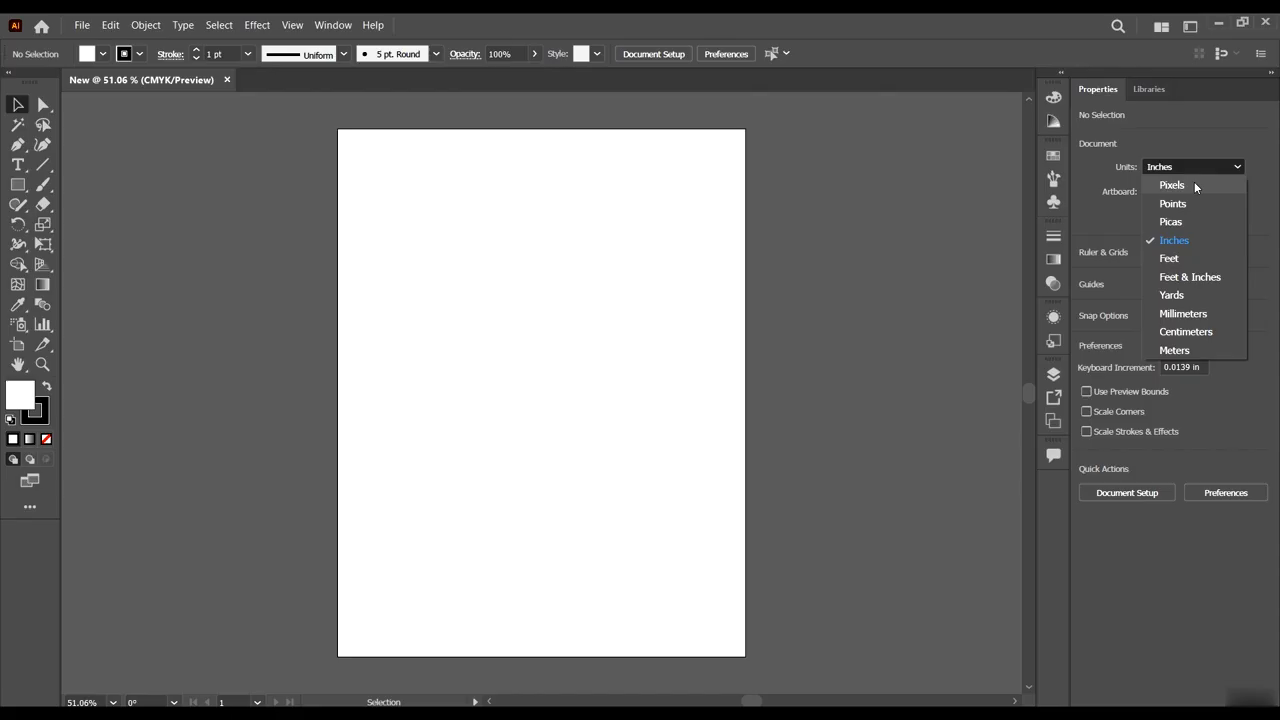
click(1217, 130)
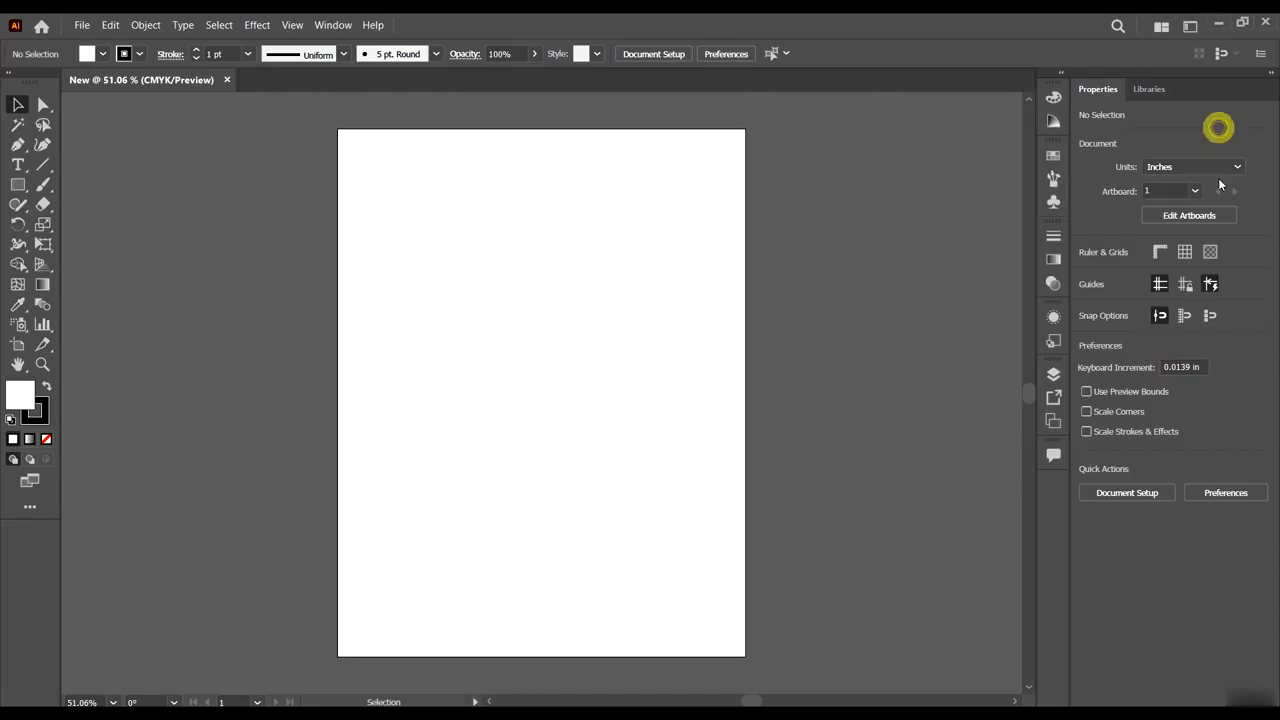
click(1151, 190)
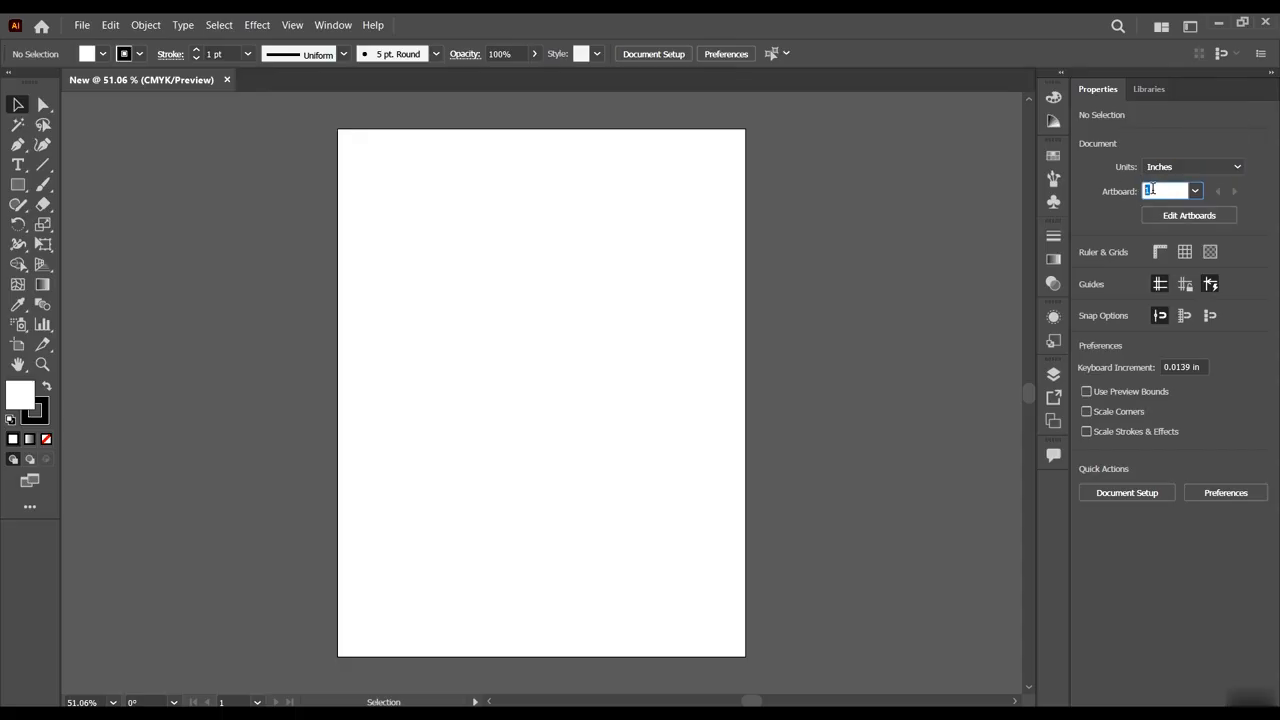
click(1253, 199)
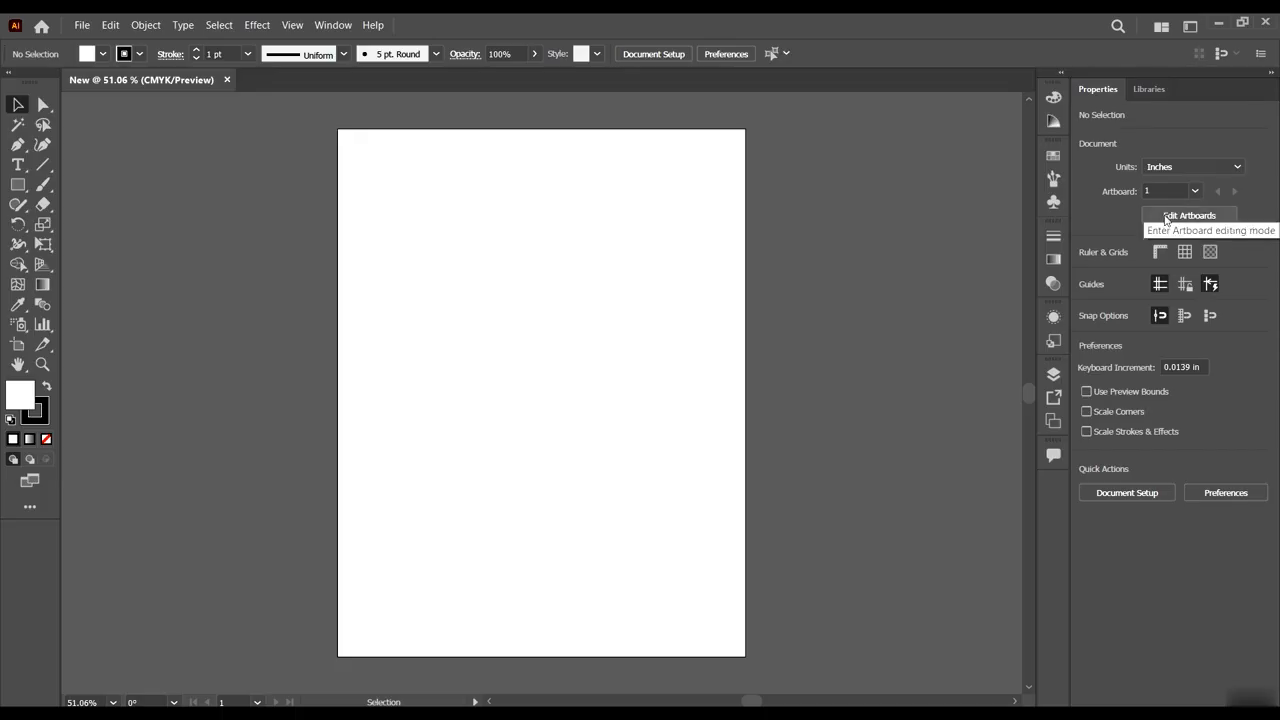
Enter artboard editing, resize the artboard to about 12.89 by 6.83 in and move it up and to the left.
click(1166, 218)
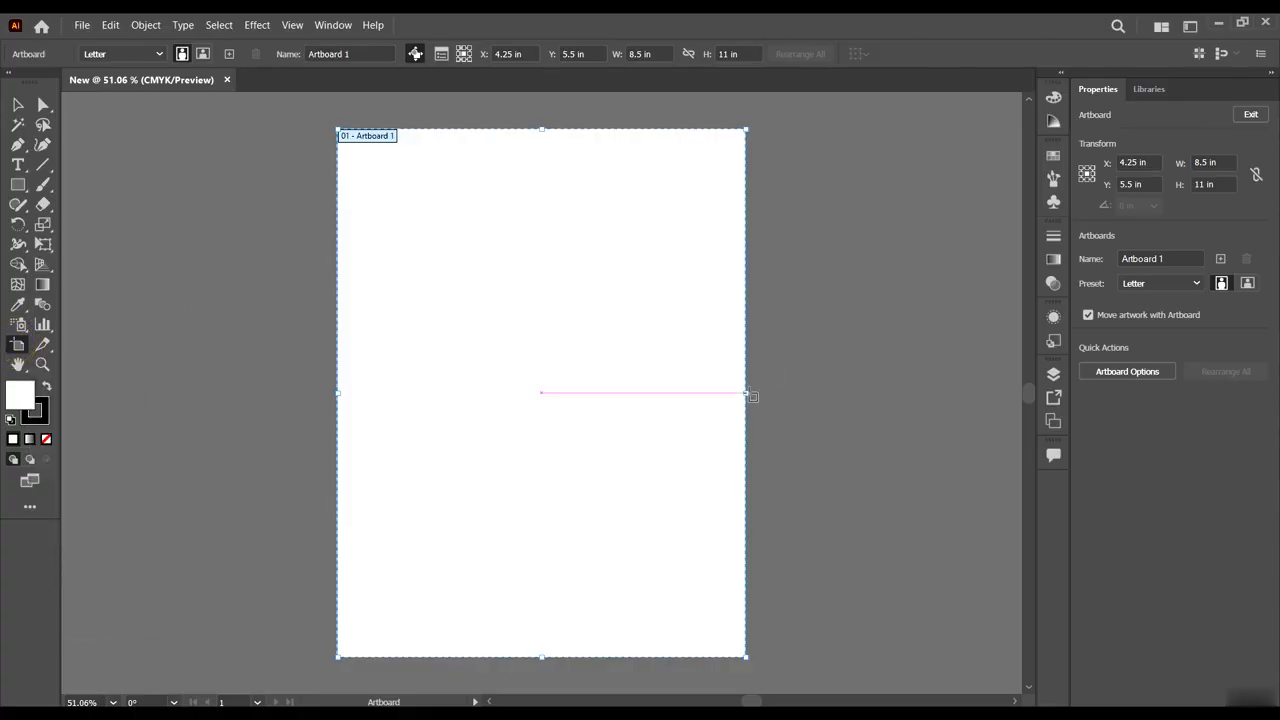
drag(746, 392, 876, 410)
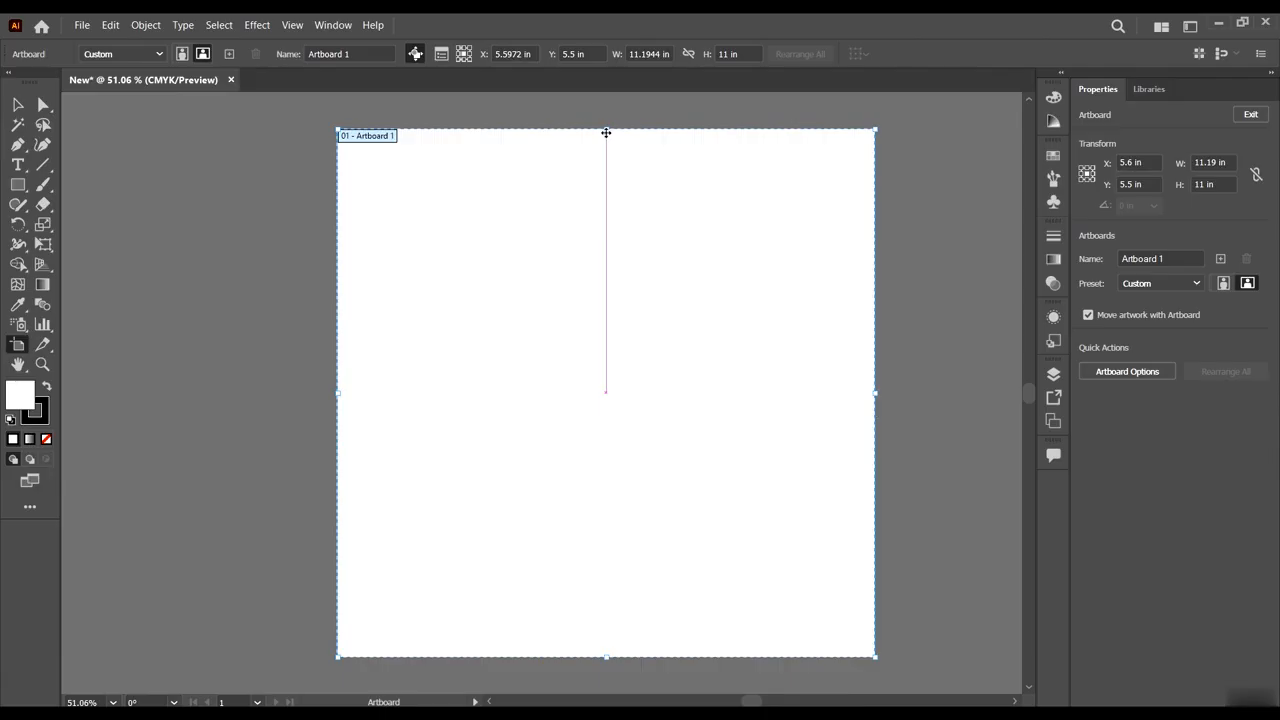
drag(605, 130, 605, 329)
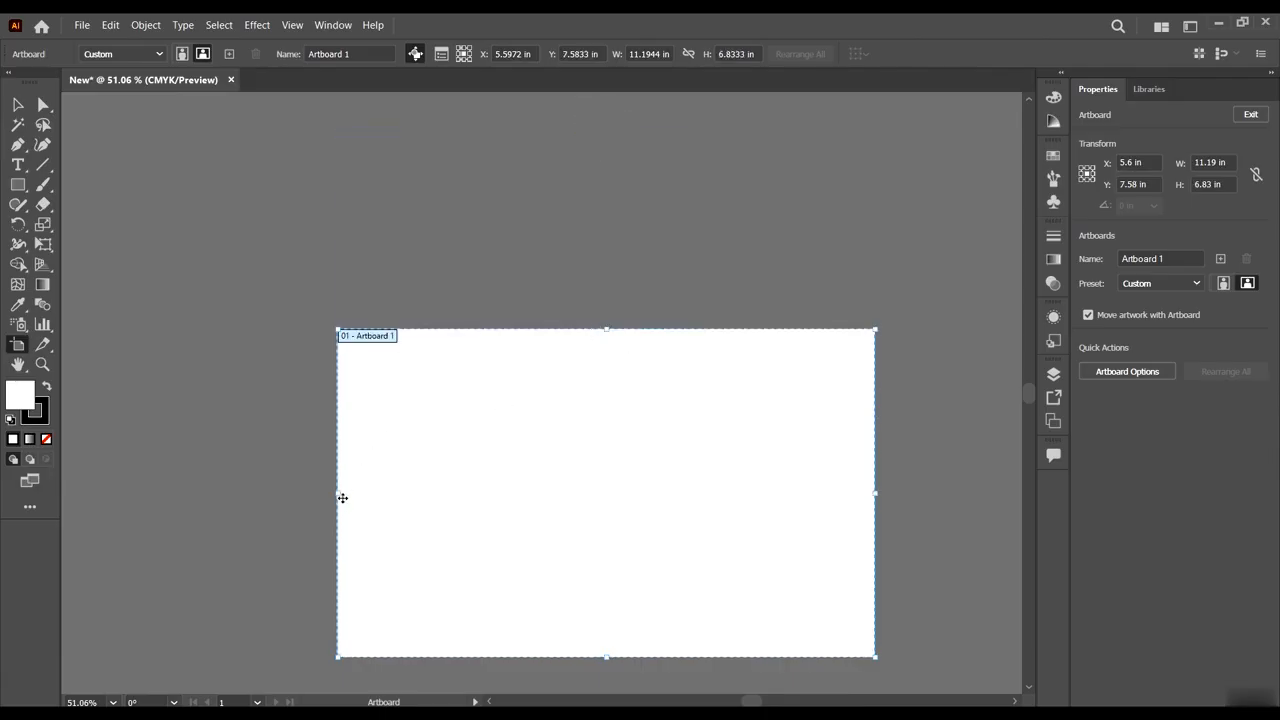
drag(339, 497, 259, 497)
drag(431, 497, 371, 360)
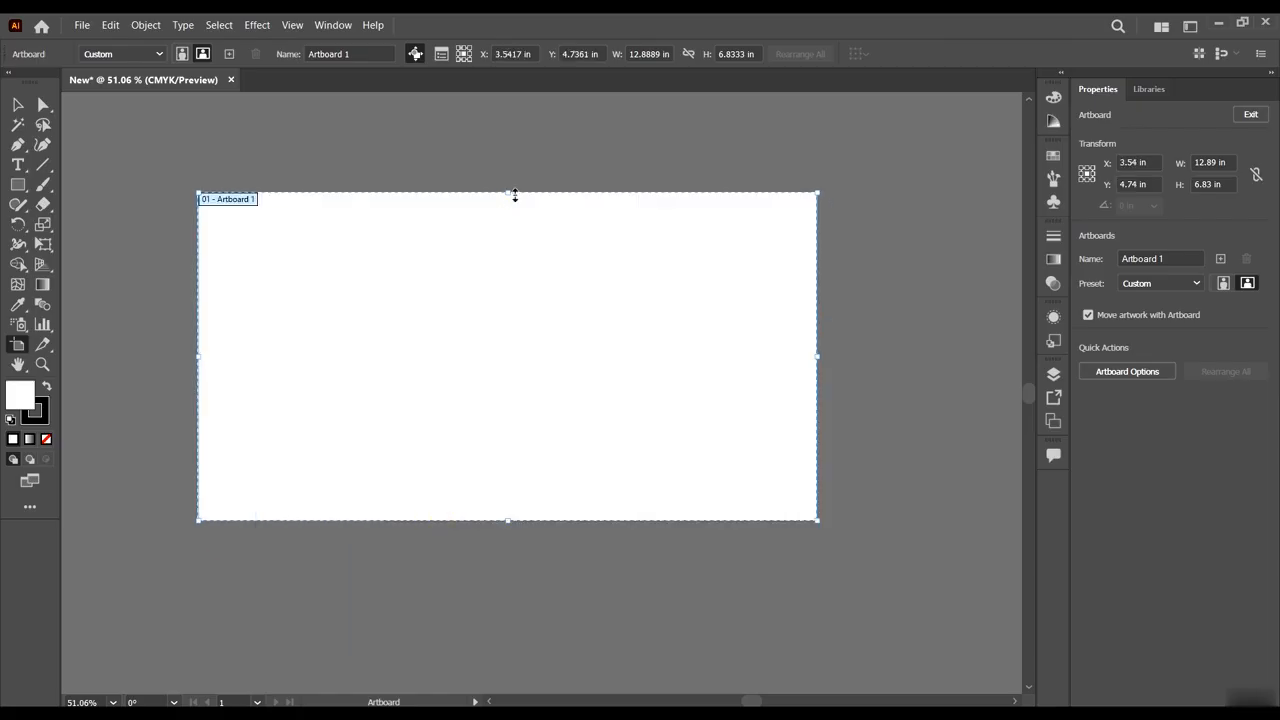
Resize the artboard by its edges to about 9.89 by 9.65 in and move it down and to the right.
drag(513, 194, 513, 126)
drag(509, 520, 509, 590)
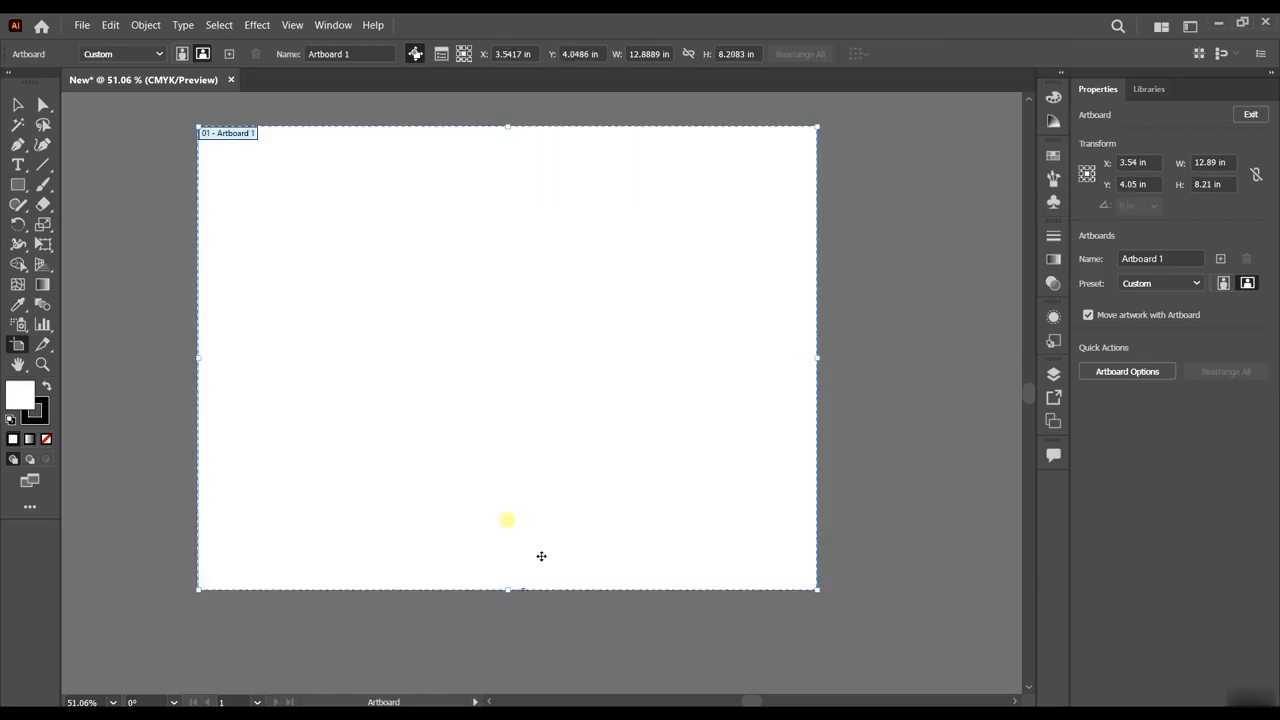
drag(817, 357, 673, 357)
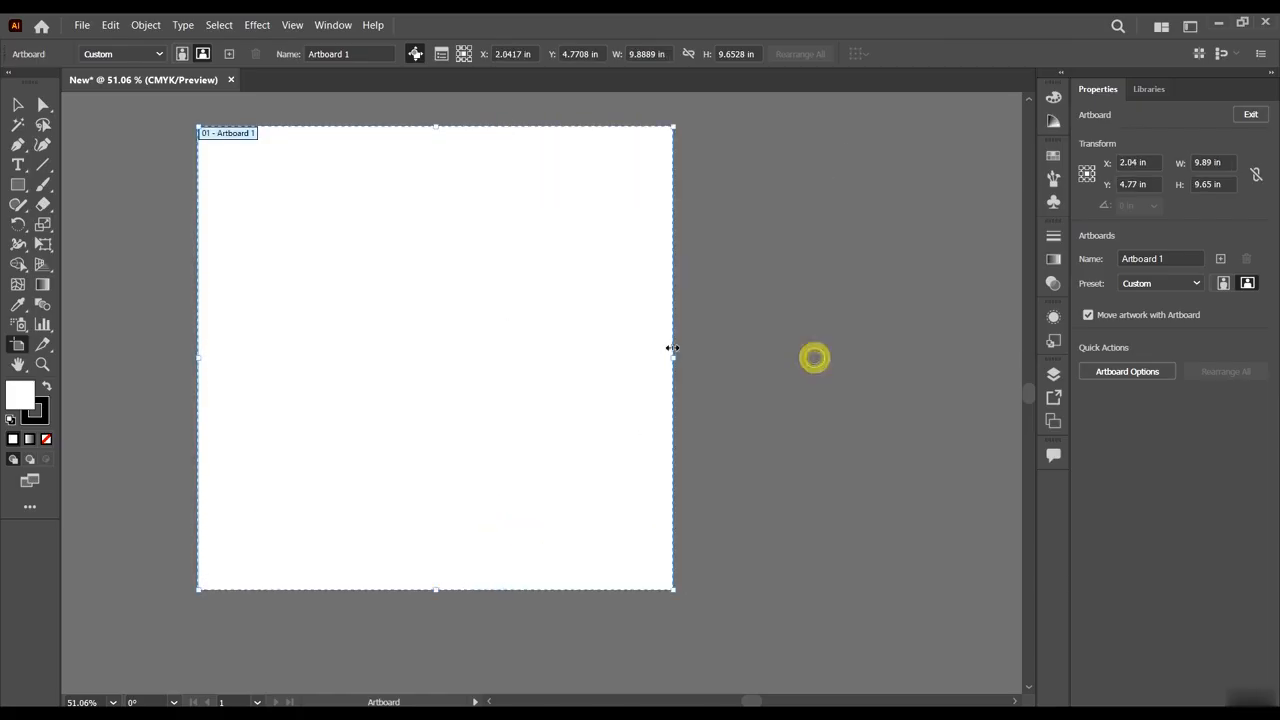
drag(543, 362, 612, 422)
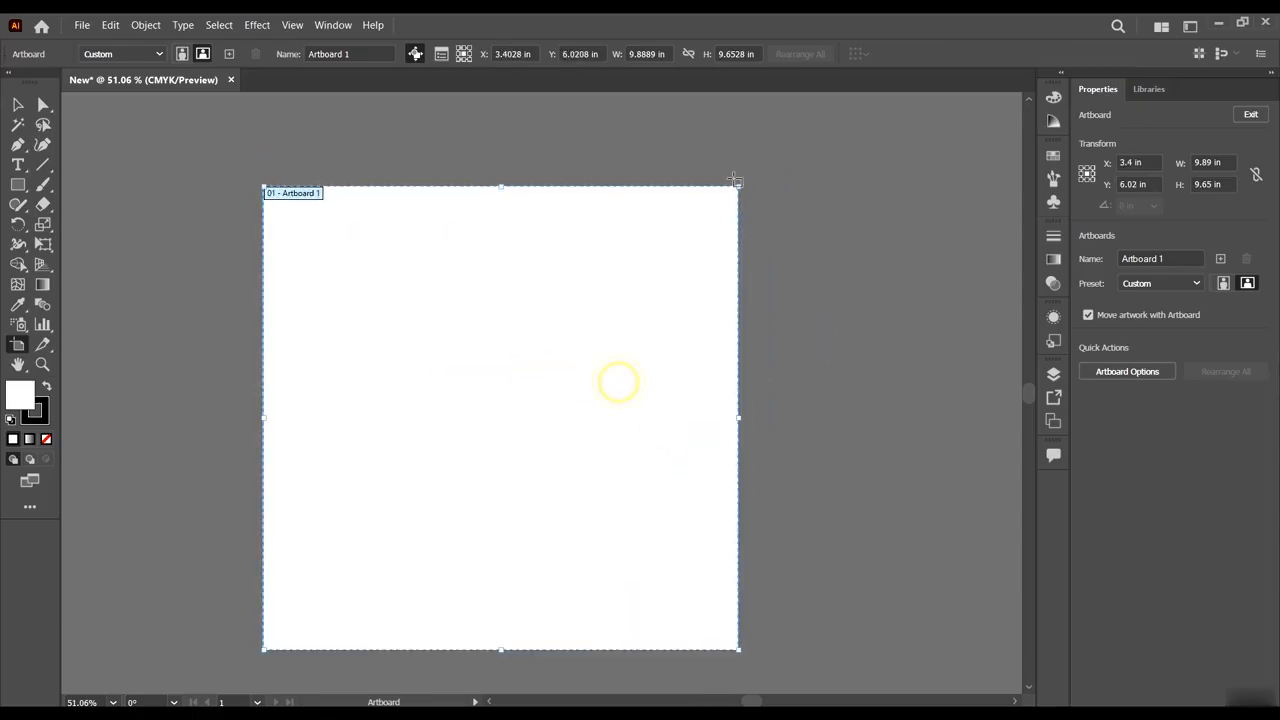
Resize the artboard from its upper-right corner to about 11.69 by 9.54 in and reposition it near the canvas centre.
click(740, 185)
click(715, 214)
drag(735, 187, 709, 220)
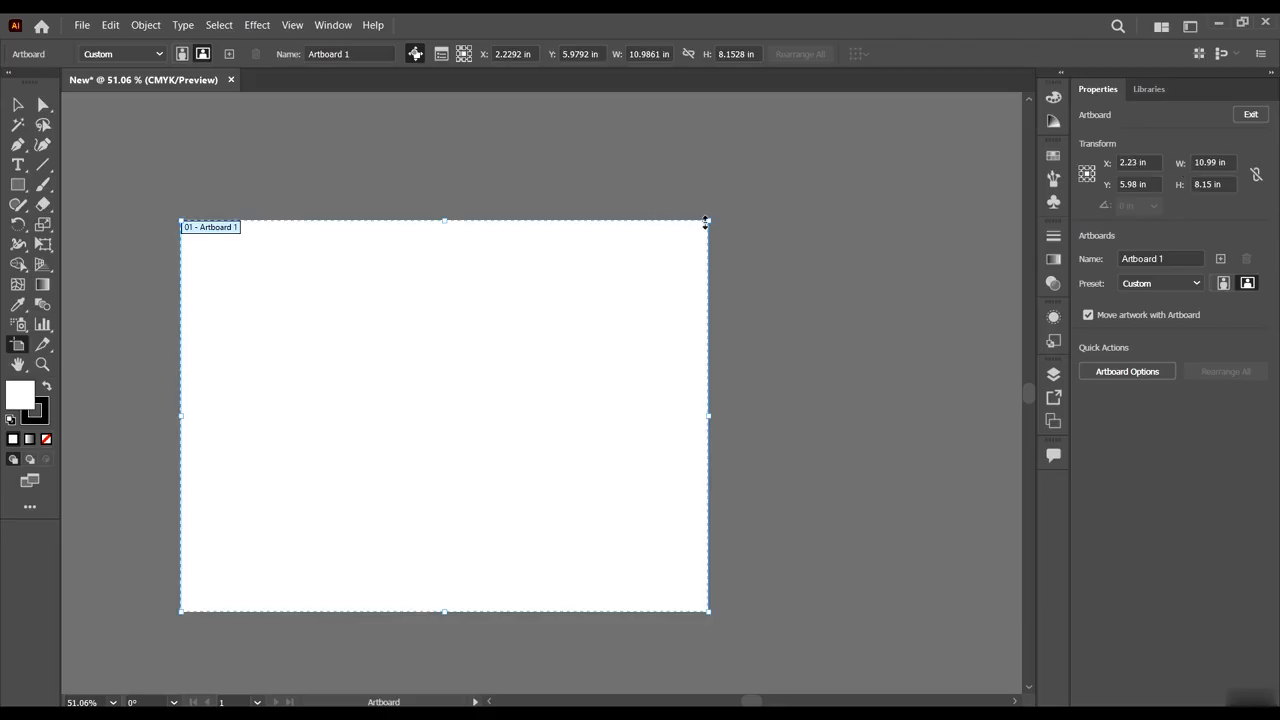
drag(709, 220, 743, 153)
drag(621, 285, 655, 314)
Draw a second artboard of about 9.38 by 9.43 in to the right of the first, aligned with its top edge.
alt+scroll(668, 236, down, 1)
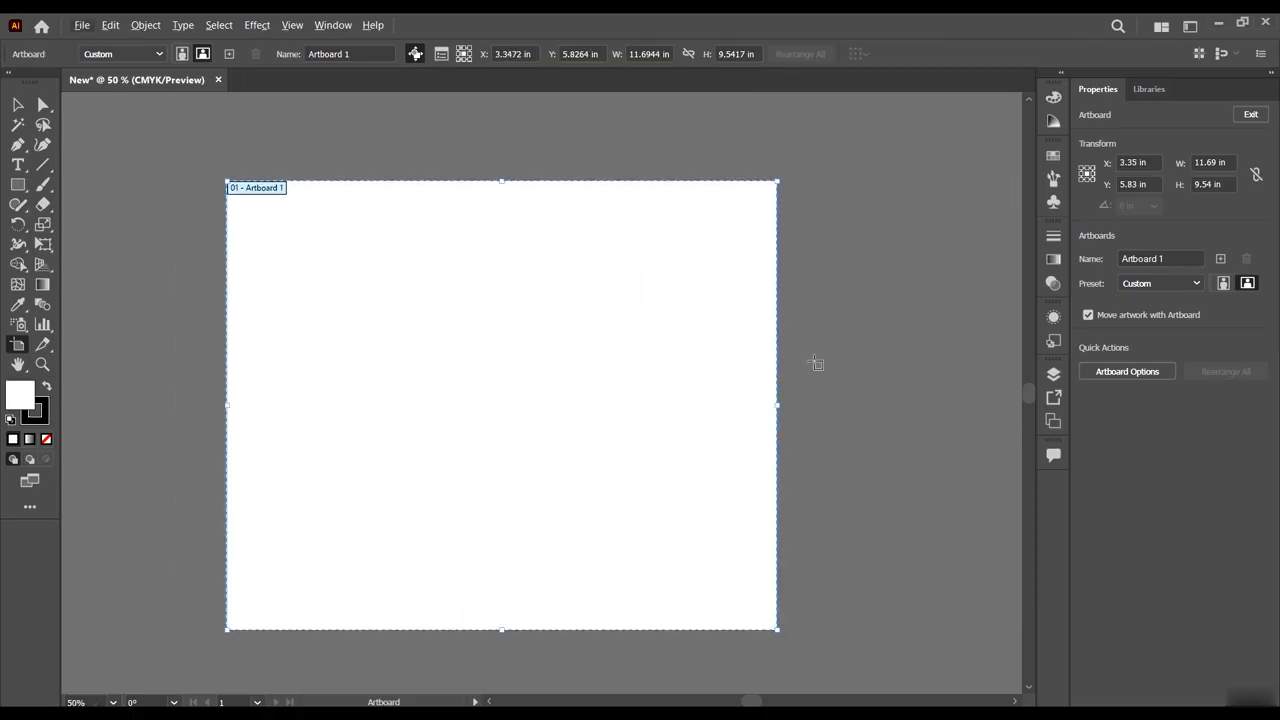
alt+scroll(212, 333, down, 1)
alt+scroll(497, 412, up, 1)
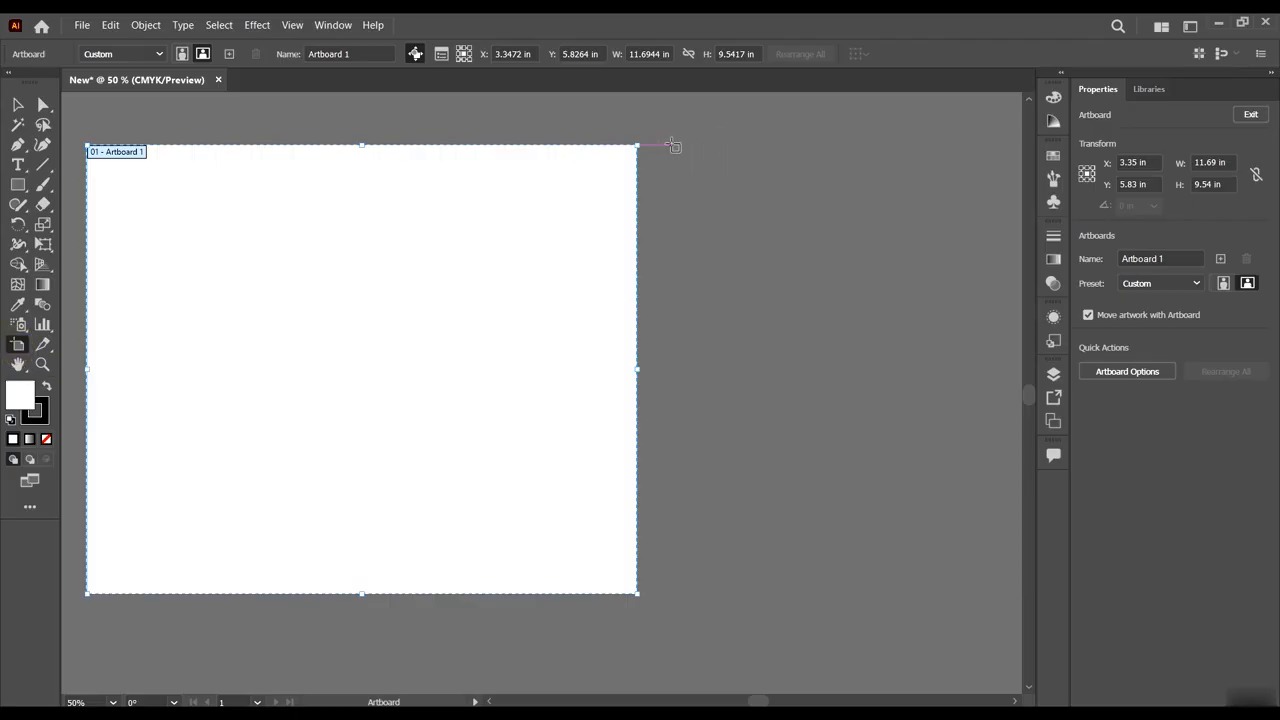
scroll(588, 263, down, 1)
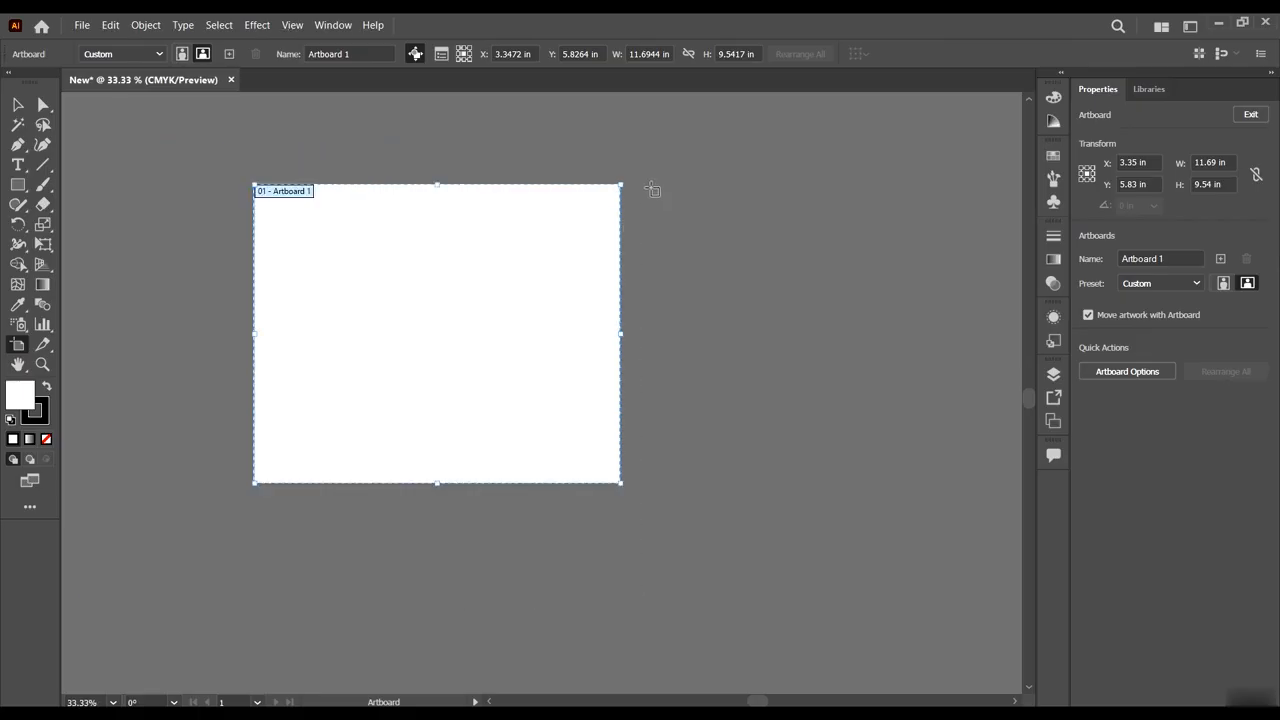
drag(651, 185, 945, 480)
scroll(640, 200, down, 1)
scroll(680, 150, up, 1)
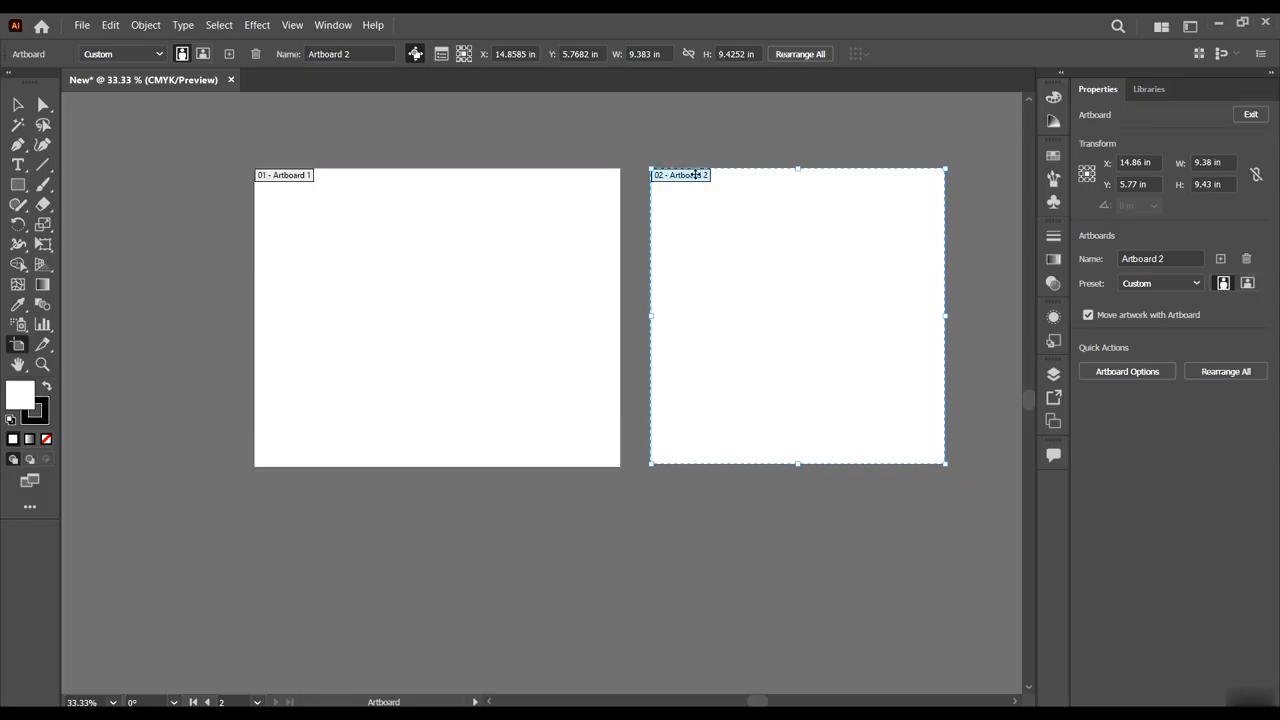
Draw two more artboards below the existing ones, about 11.69 by 7.74 in under the first and 9.38 by 7.74 in under the second.
scroll(494, 240, down, 1)
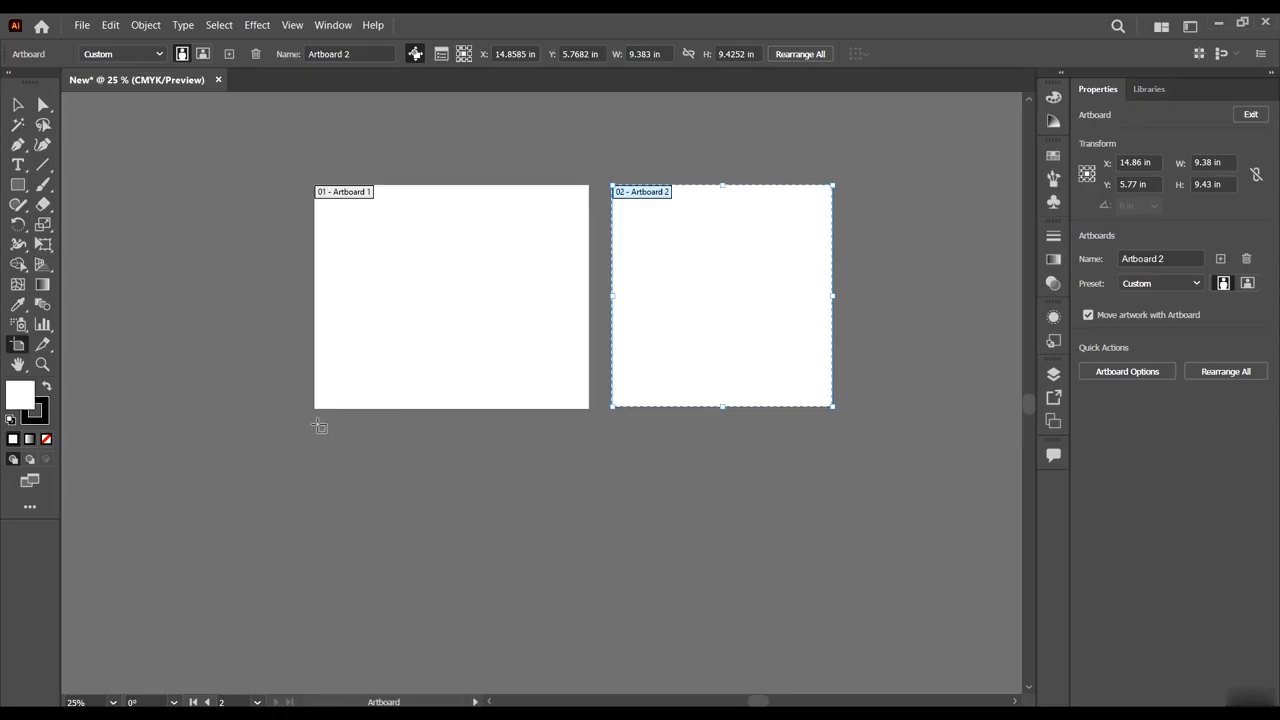
drag(314, 421, 589, 602)
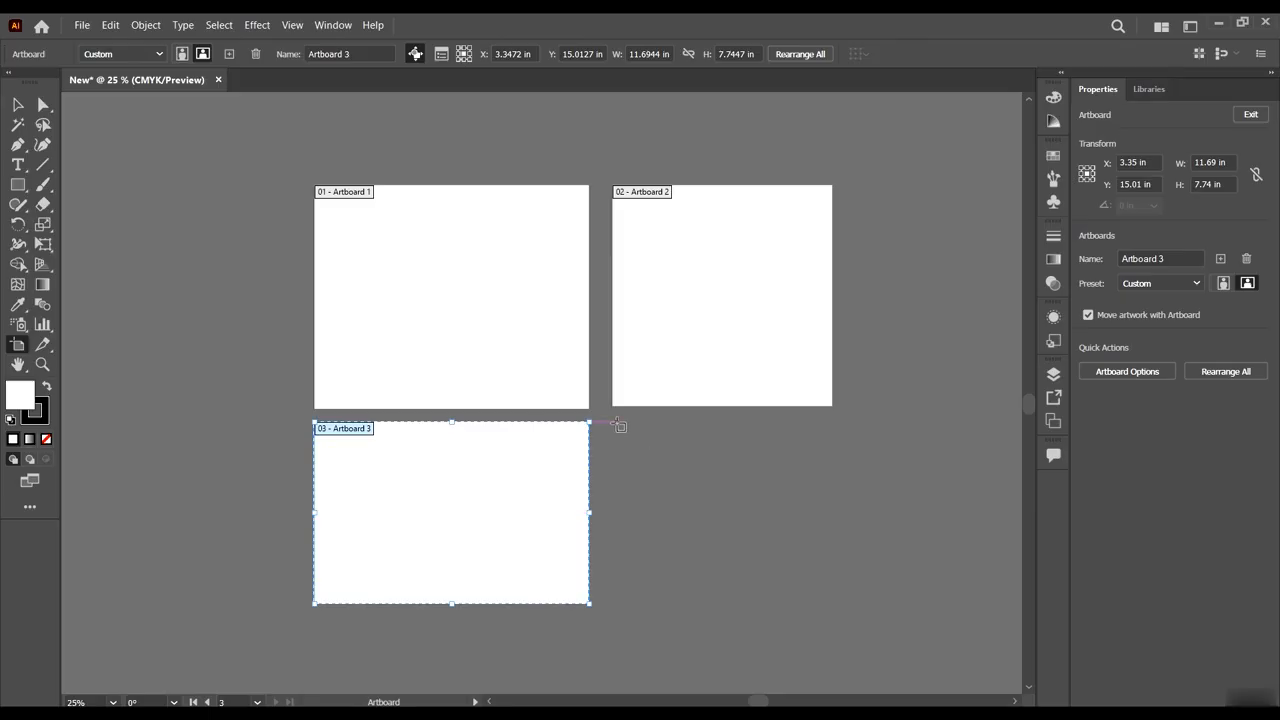
drag(612, 421, 833, 606)
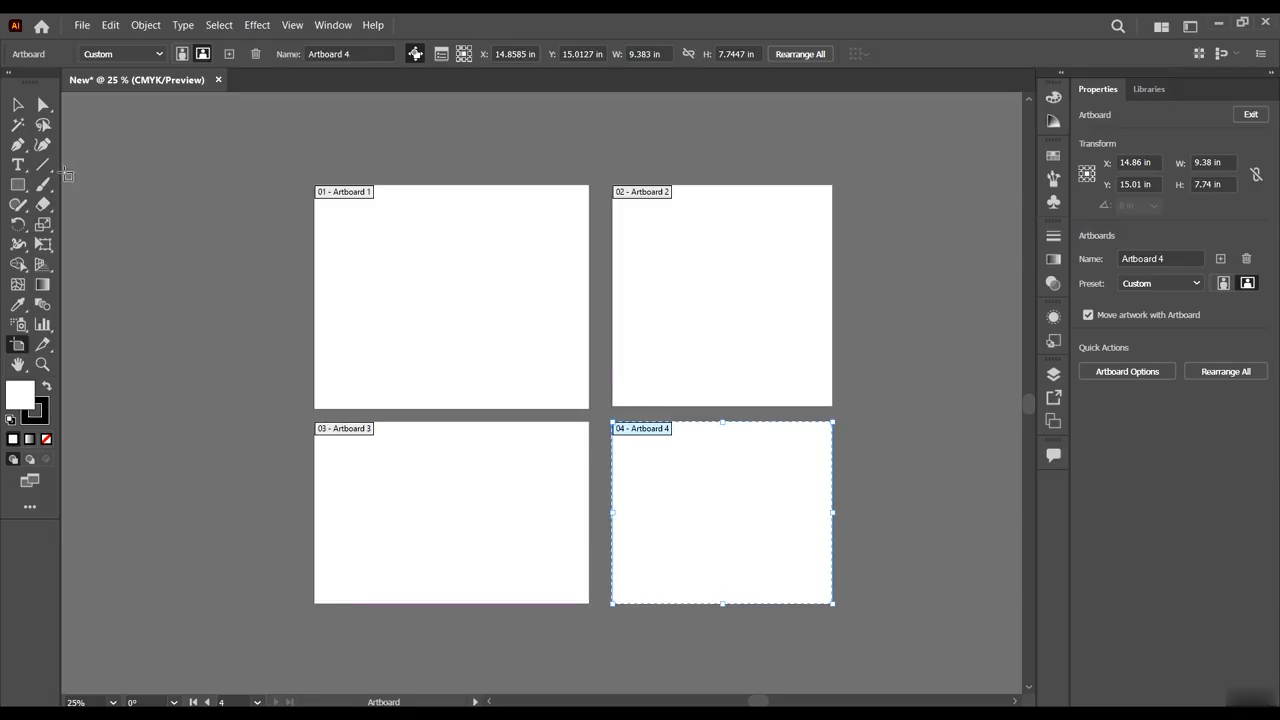
Leave artboard editing mode by activating the Selection tool, with all four artboards in view.
scroll(674, 349, down, 2)
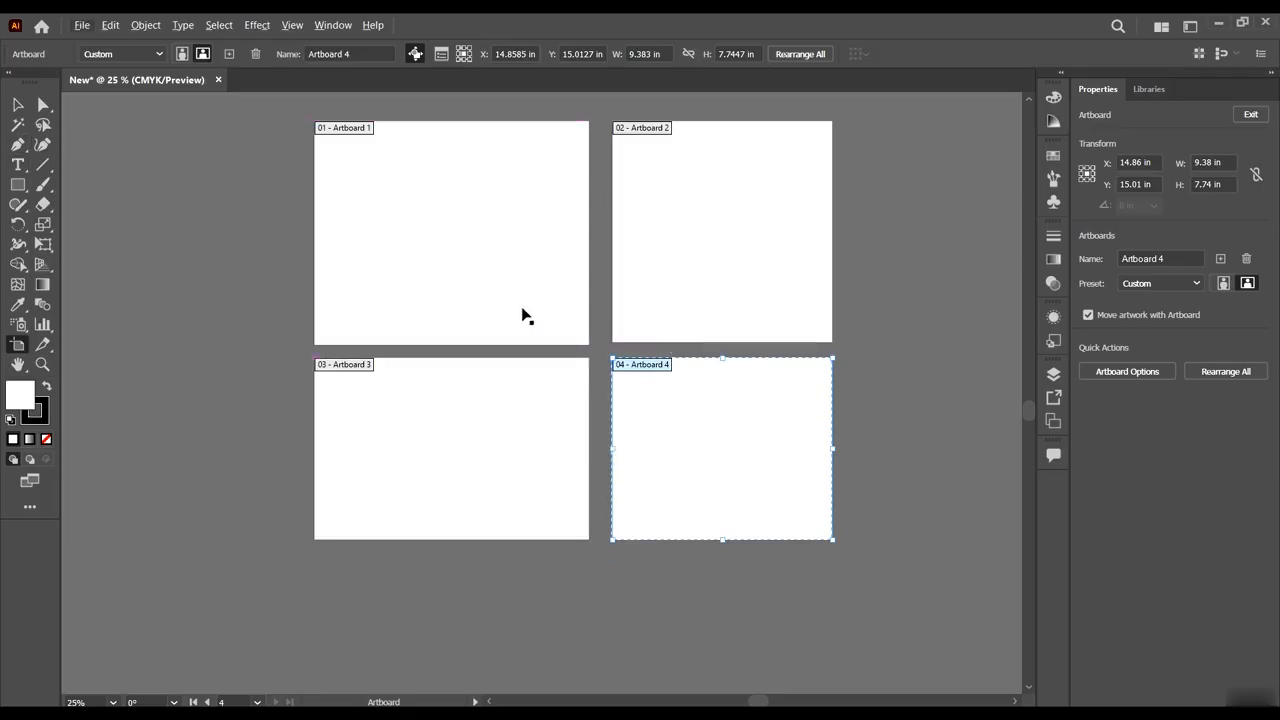
scroll(522, 316, up, 2)
scroll(503, 366, up, 1)
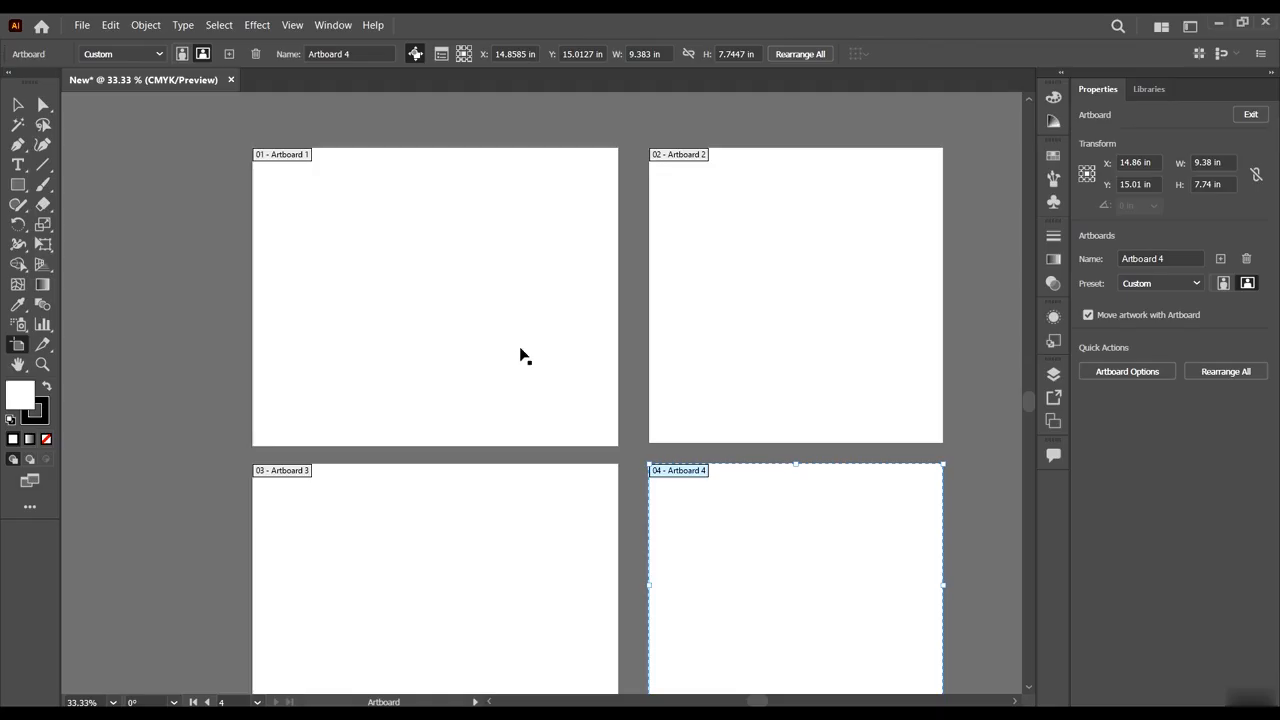
scroll(522, 356, down, 2)
scroll(472, 395, up, 1)
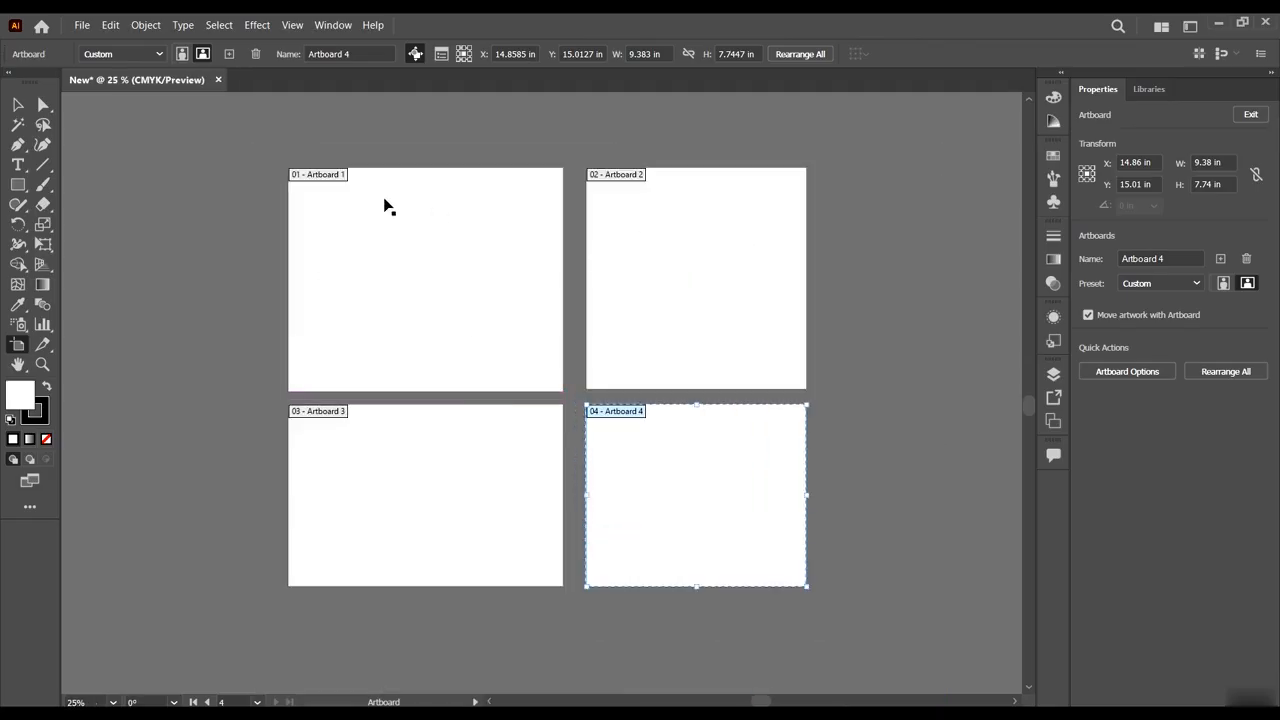
click(18, 105)
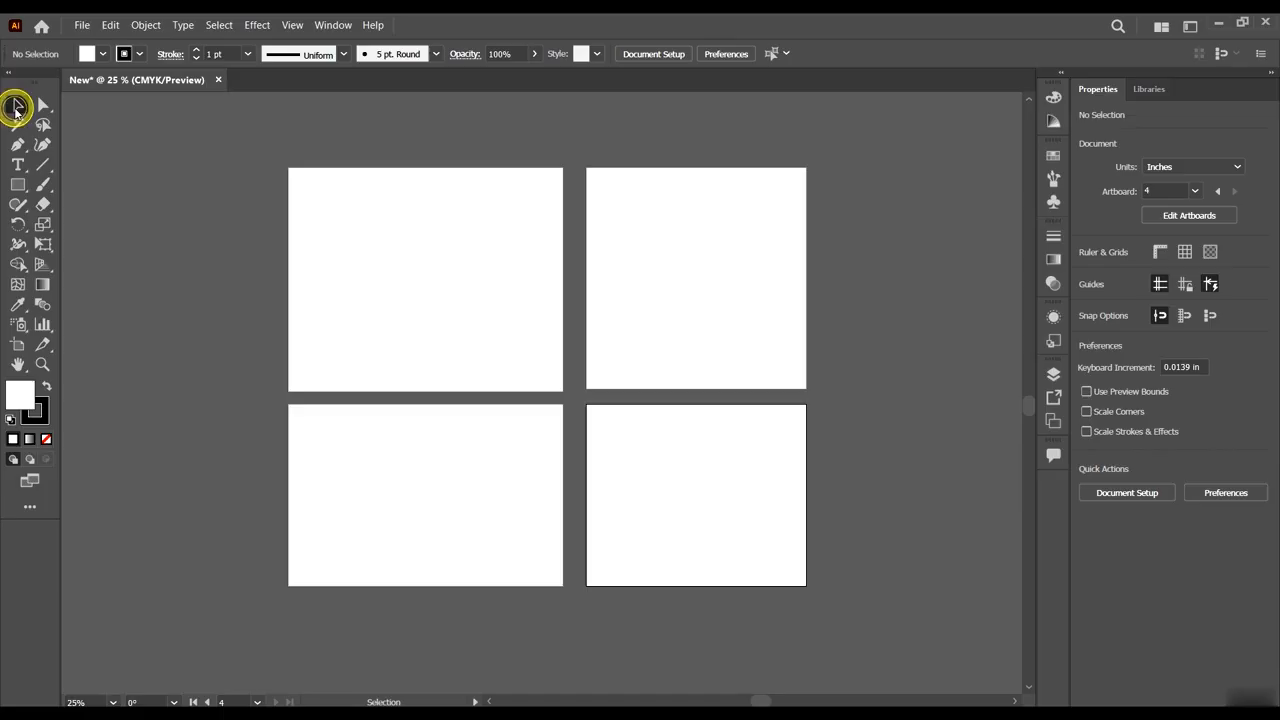
click(18, 107)
Make different artboards active in turn and check the artboard number in the document properties for each.
click(591, 300)
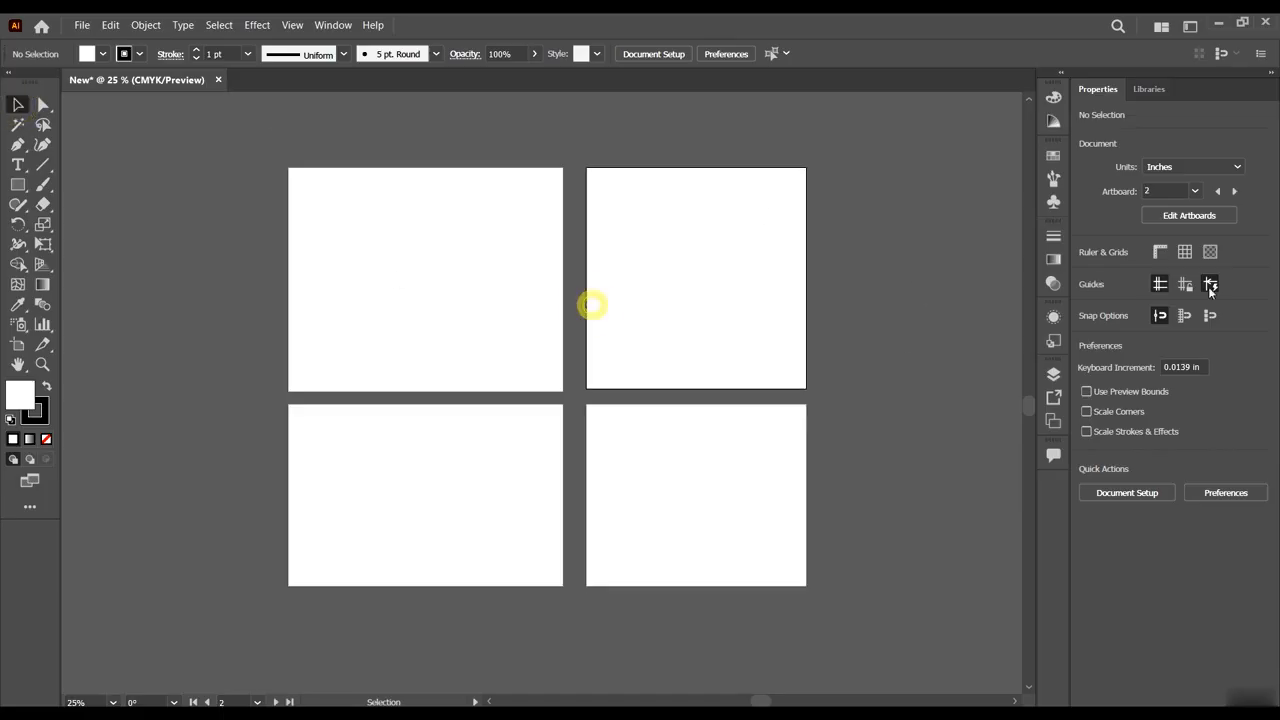
click(456, 240)
click(459, 281)
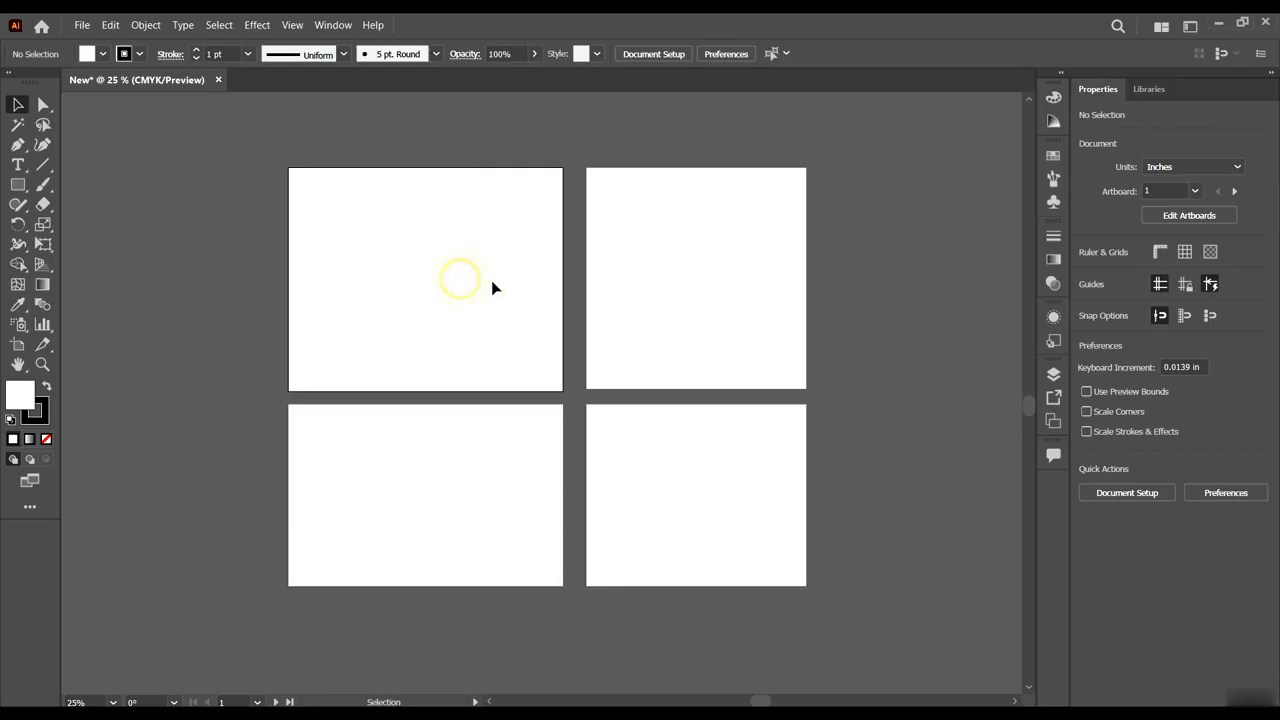
click(404, 258)
click(1170, 191)
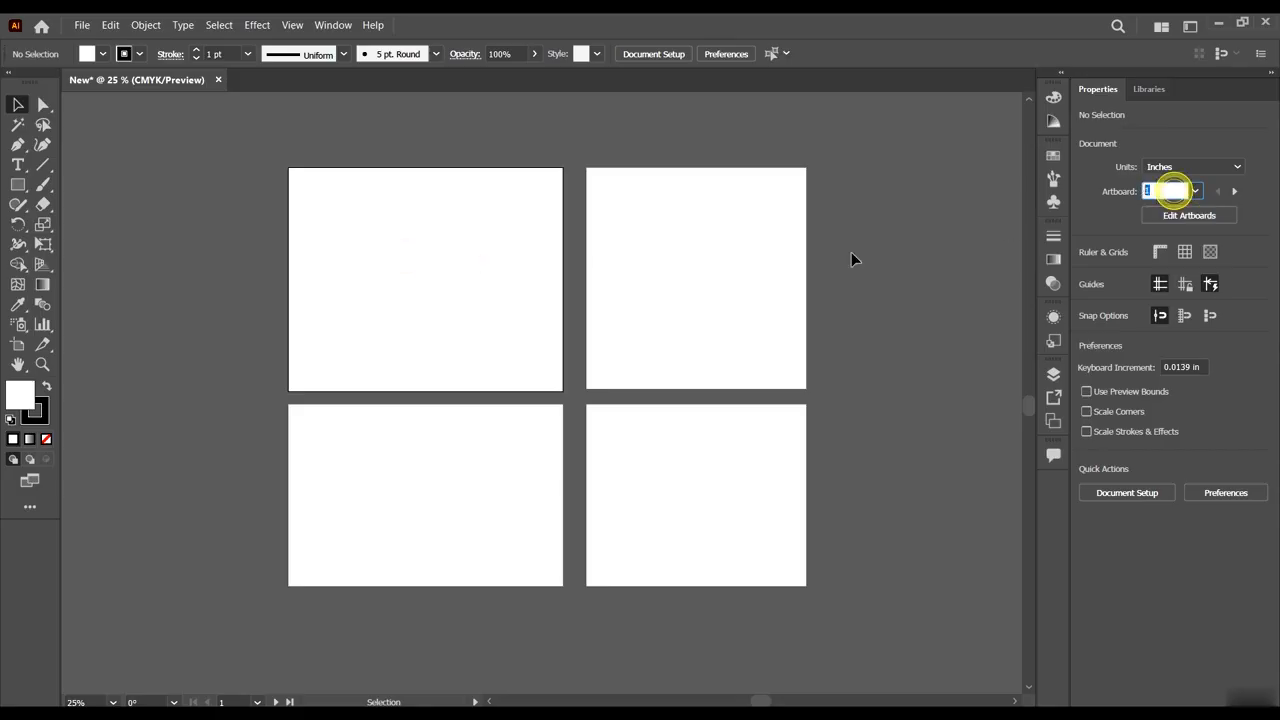
click(686, 257)
click(1172, 190)
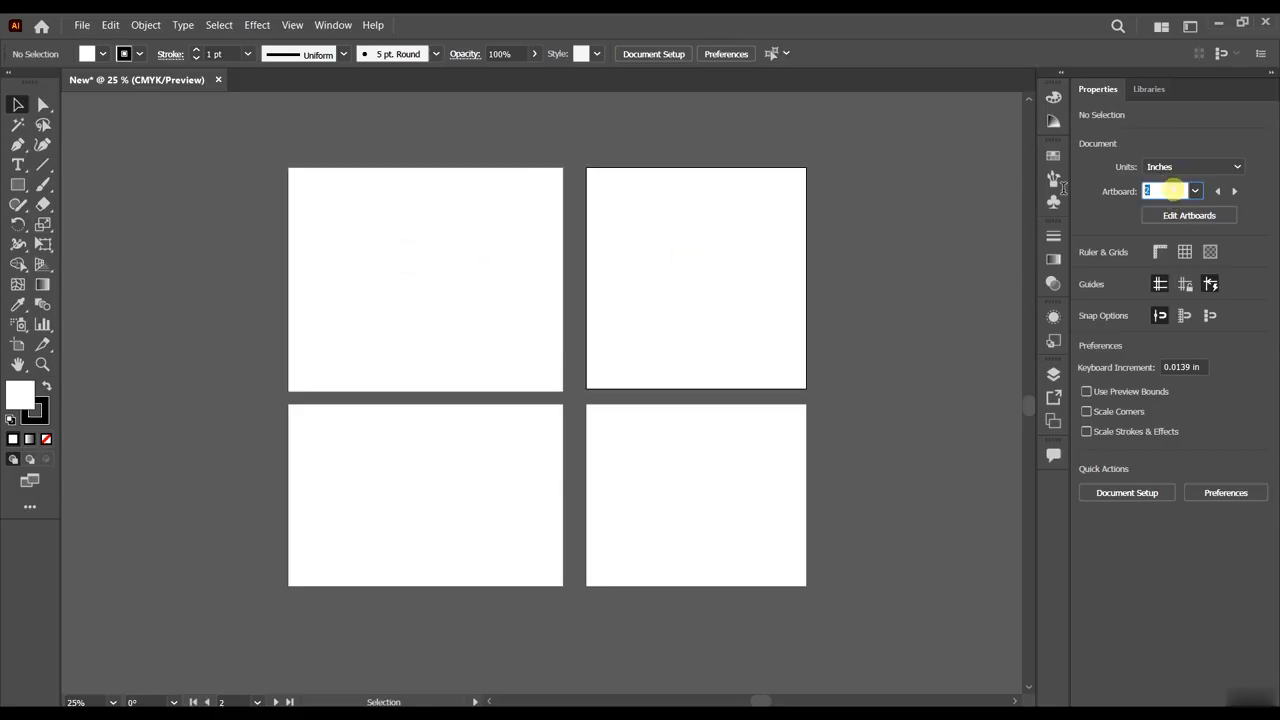
click(497, 451)
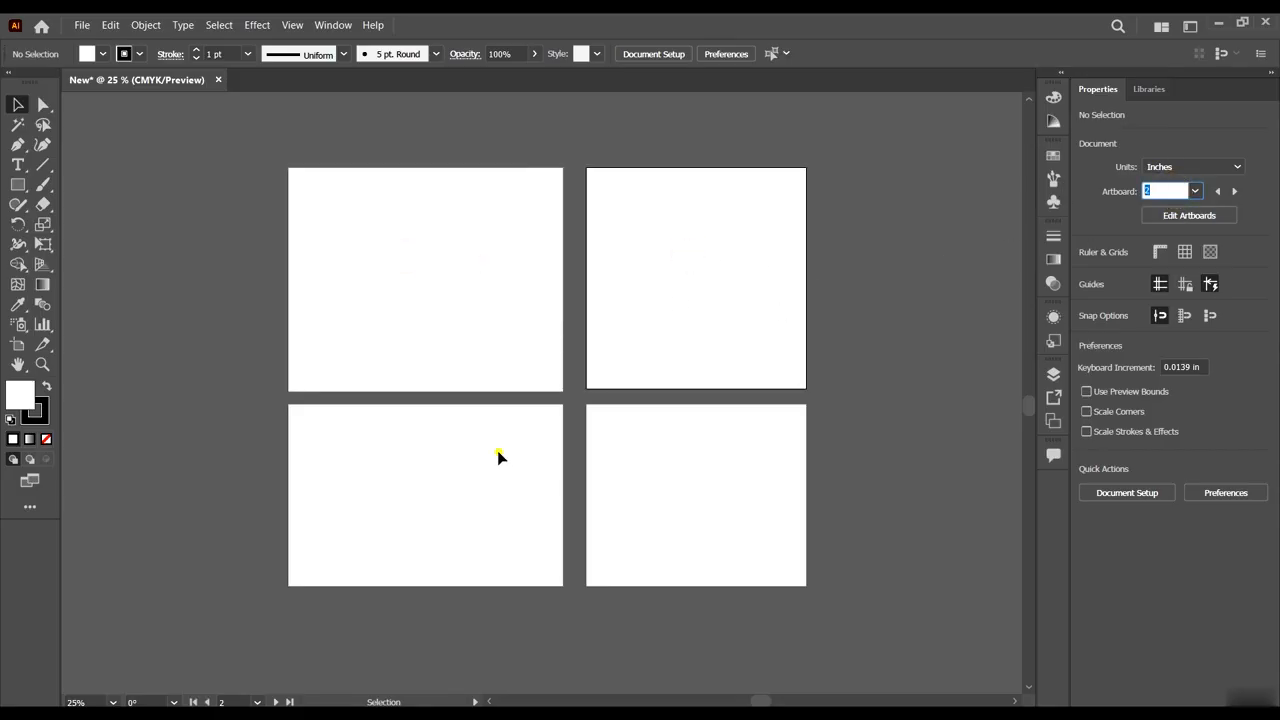
click(750, 494)
click(1170, 190)
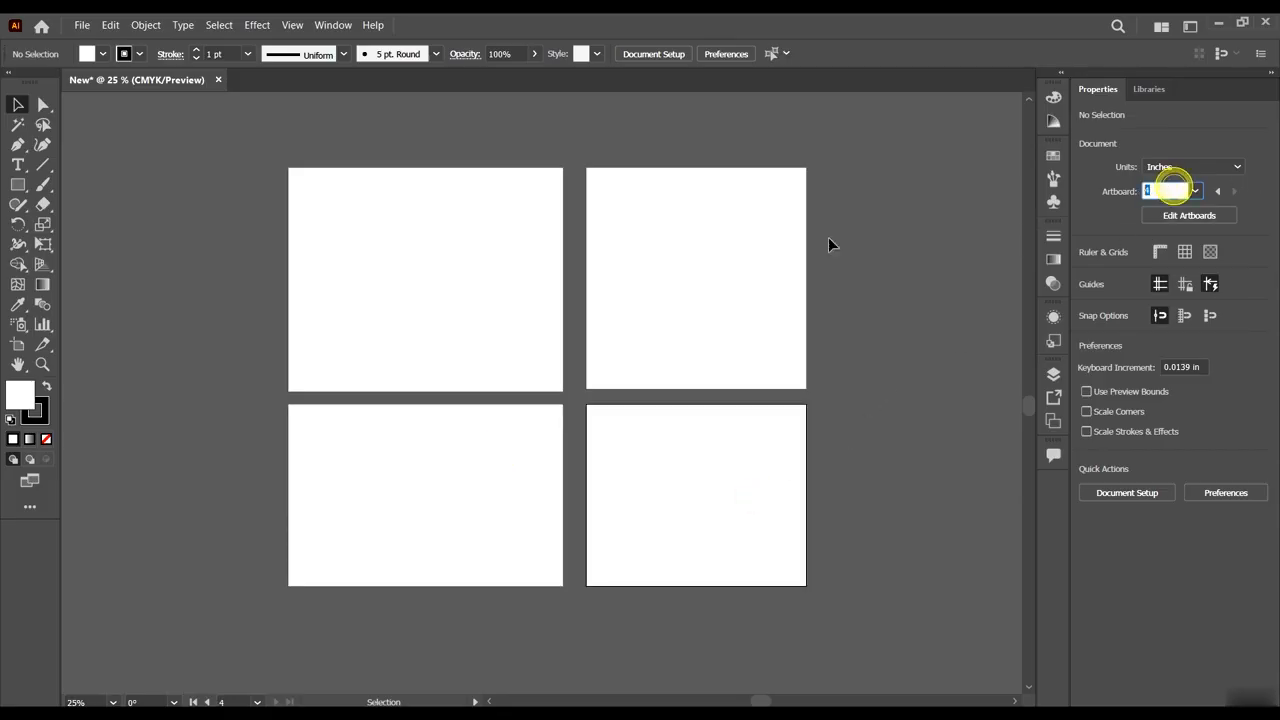
Switch between the artboards again, finish on the first one, and view the list of artboard numbers.
click(731, 251)
click(434, 269)
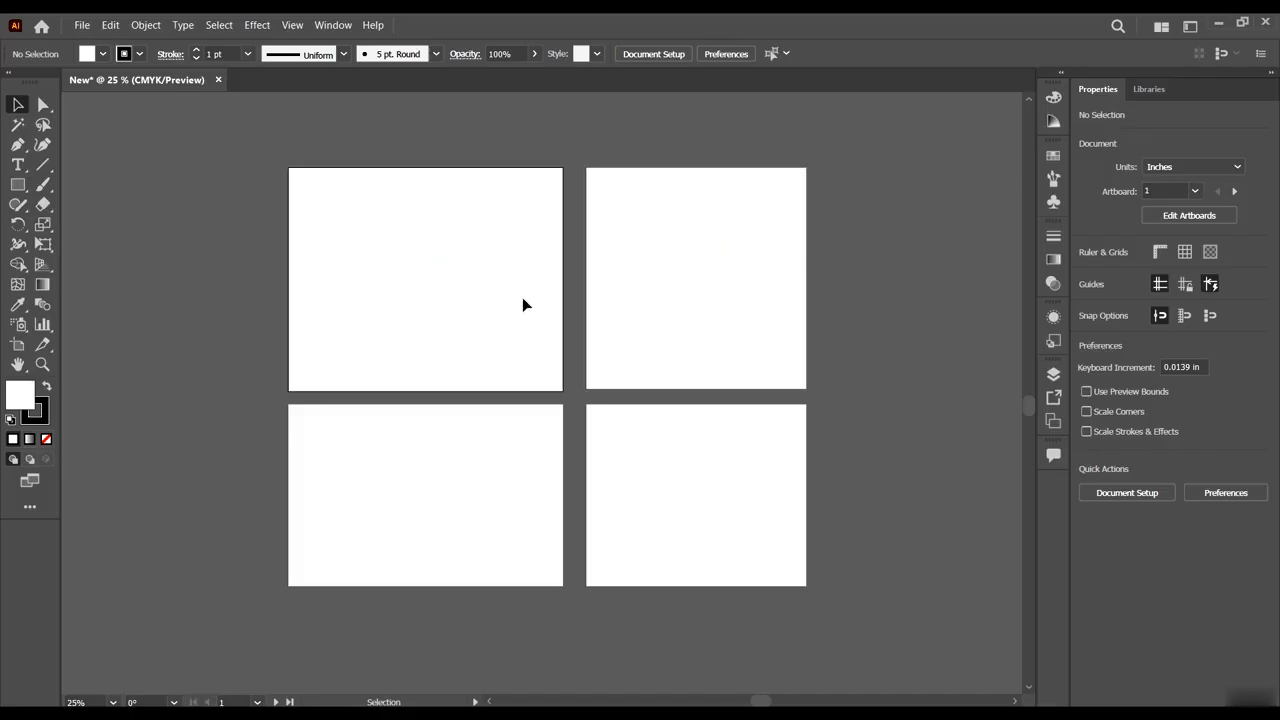
click(758, 314)
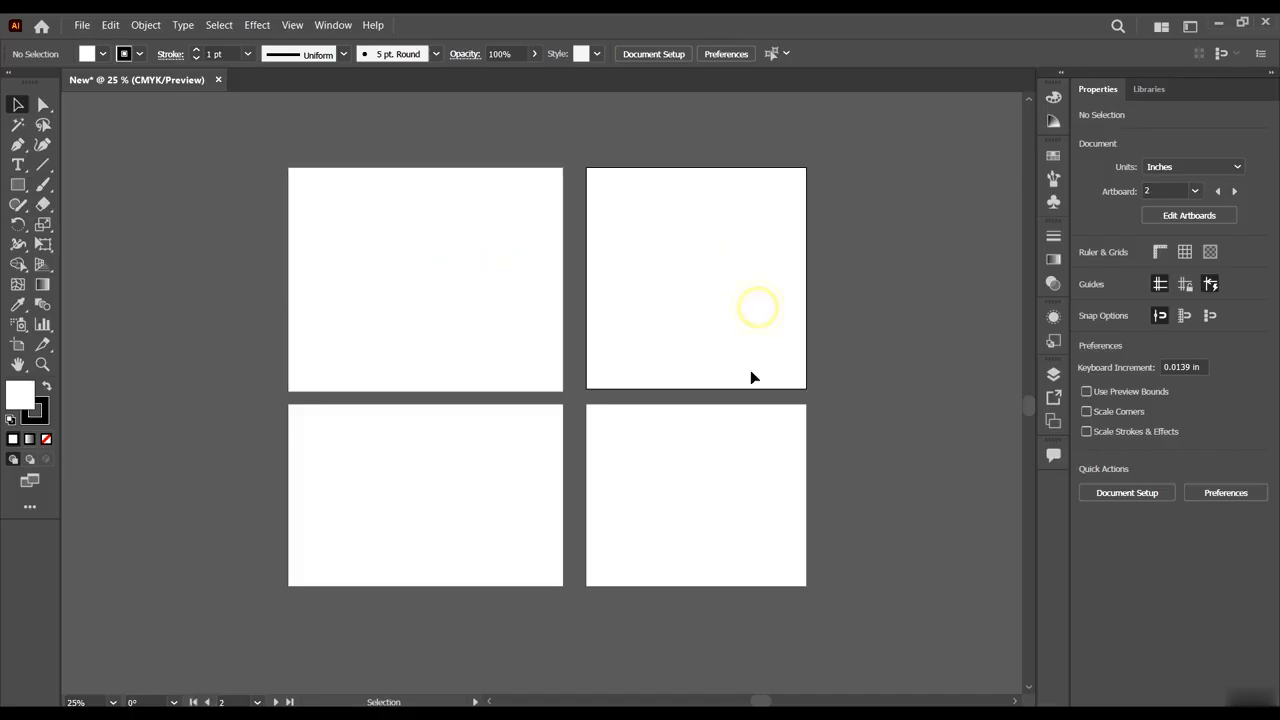
click(751, 489)
click(454, 328)
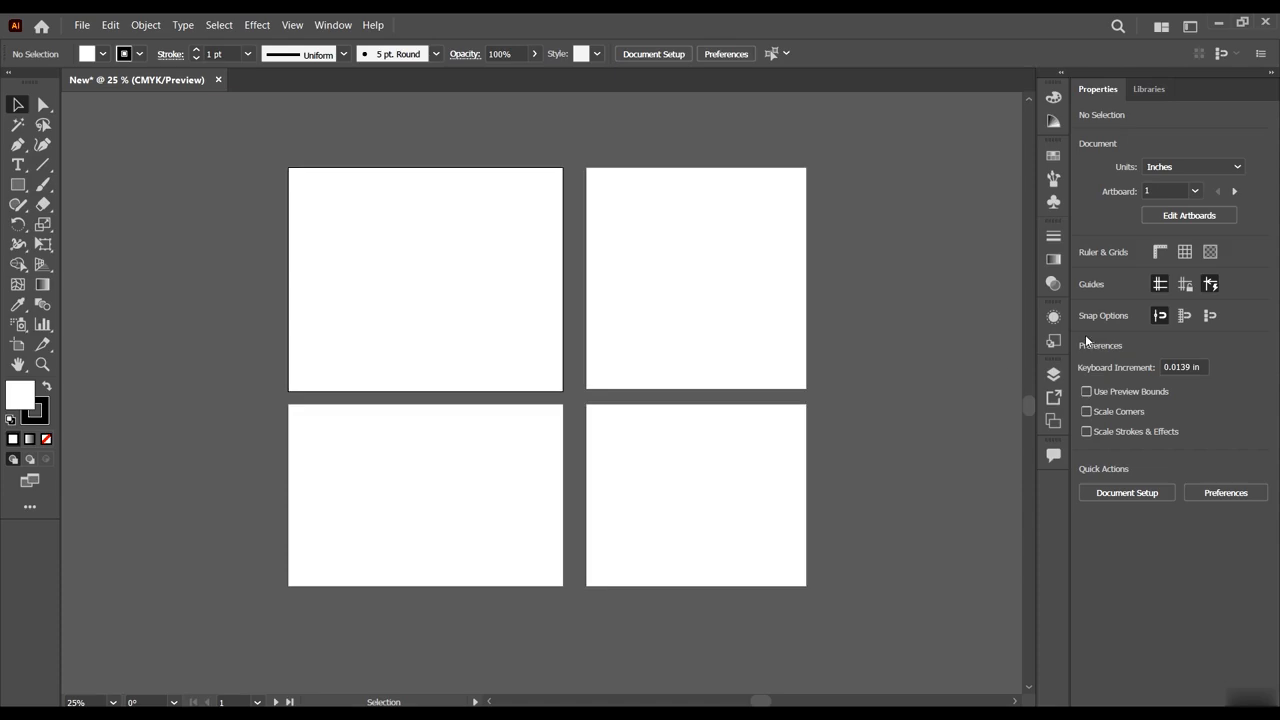
click(1195, 190)
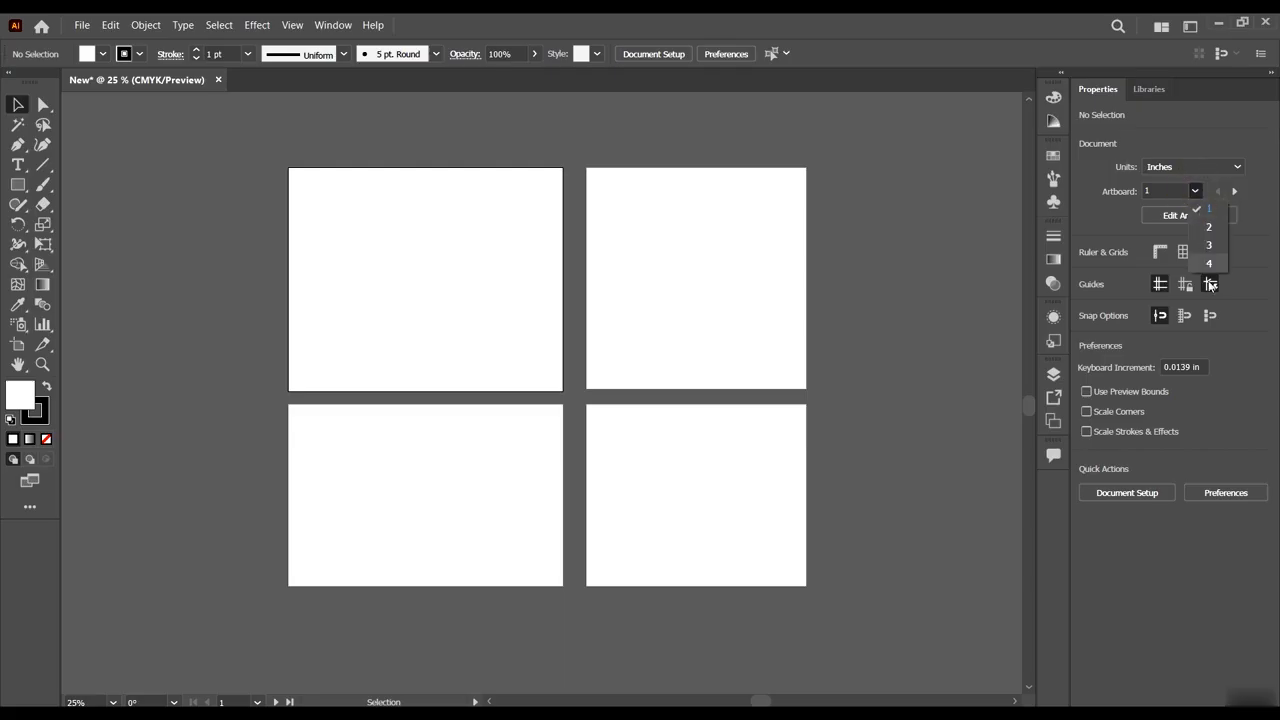
click(1267, 164)
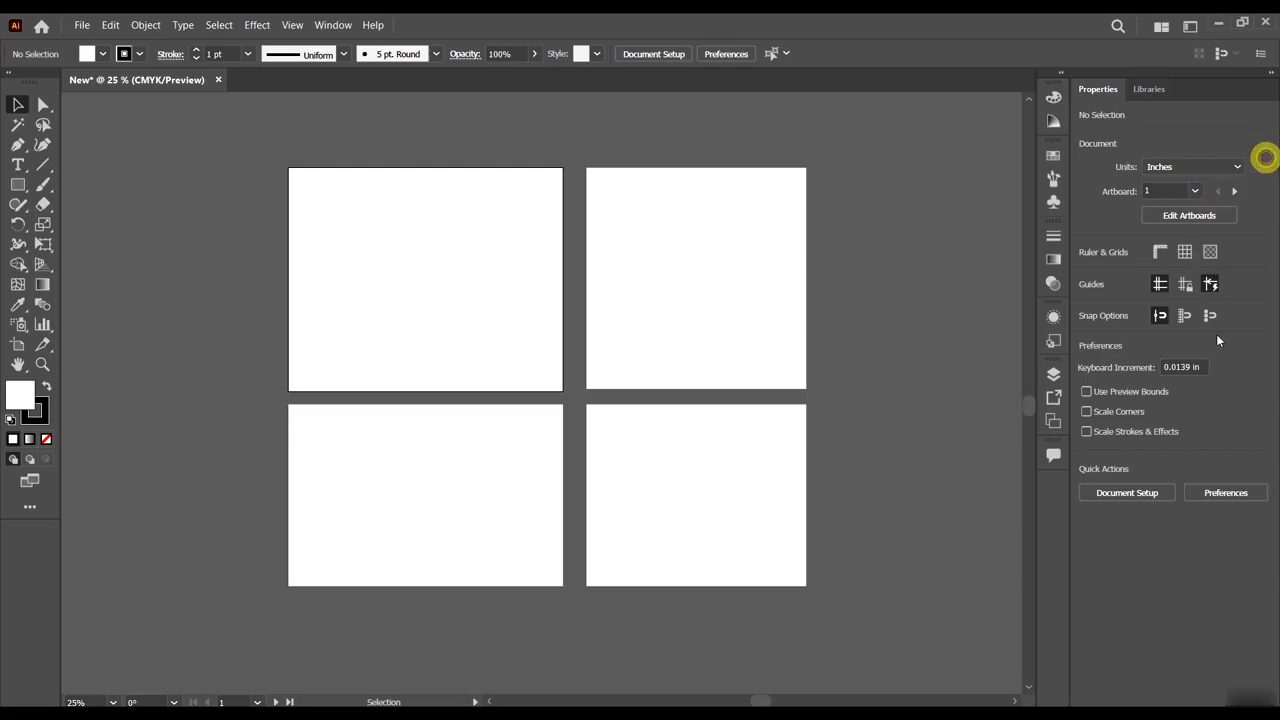
Show the rulers, the grid and the transparency grid, and hide all three again.
click(1158, 254)
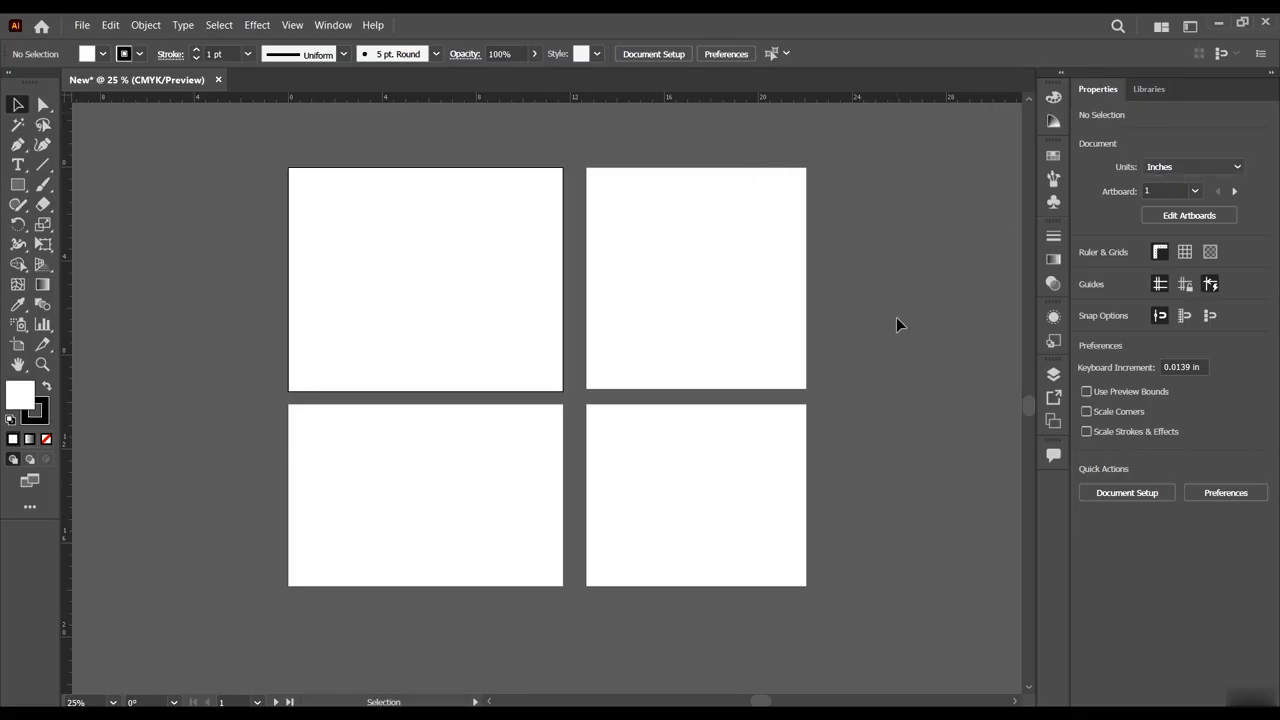
click(1184, 254)
click(1210, 252)
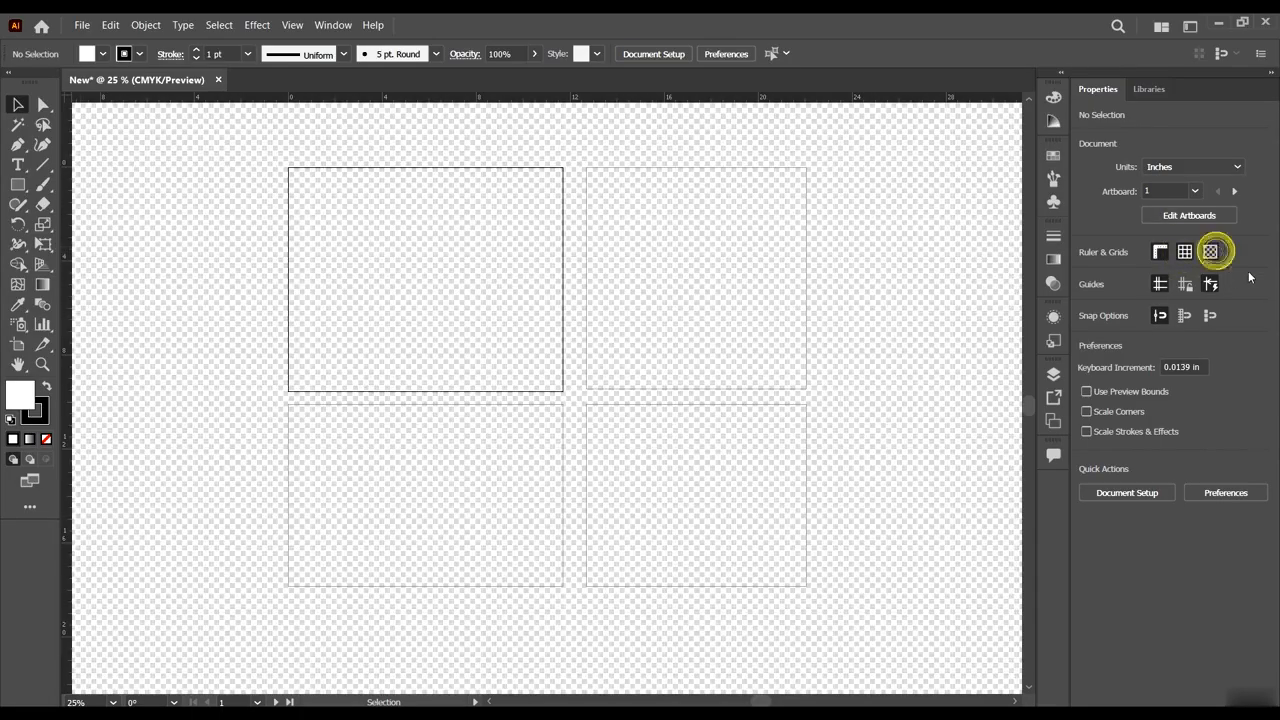
click(1210, 252)
click(1184, 252)
click(1160, 252)
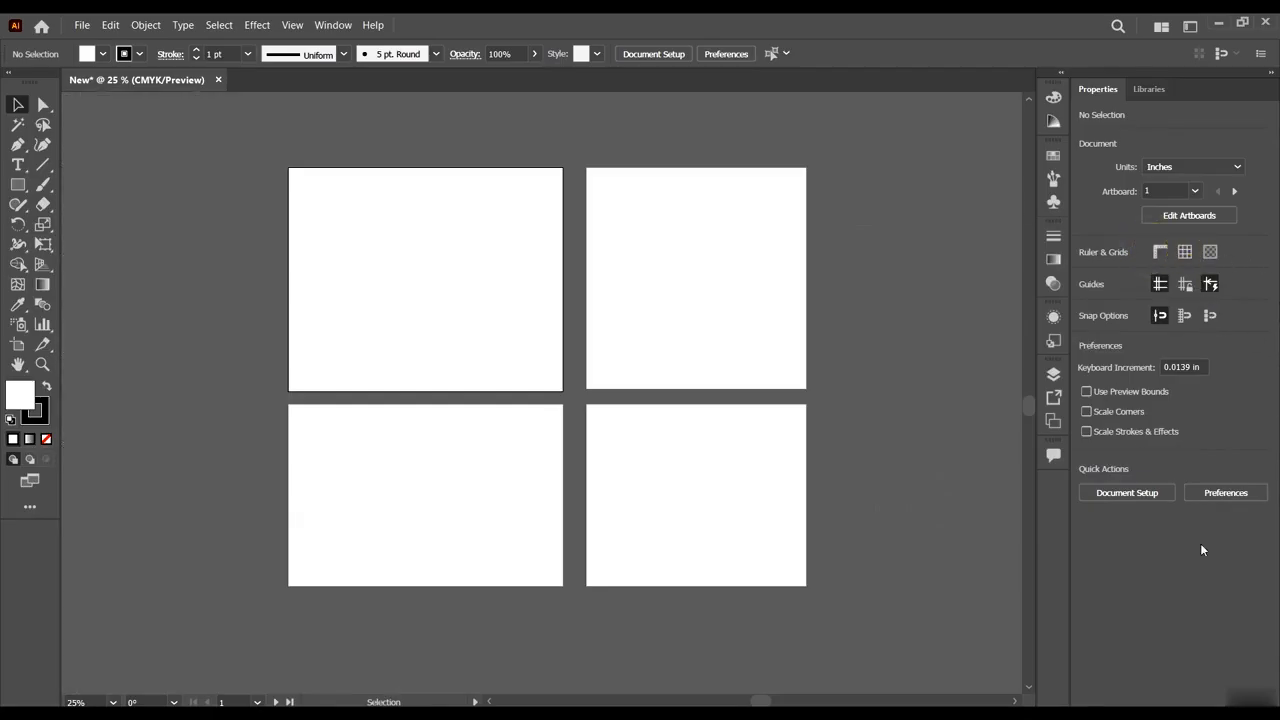
Review the general Document Setup options for units, bleed and transparency, and close the dialog without changing anything.
click(1151, 491)
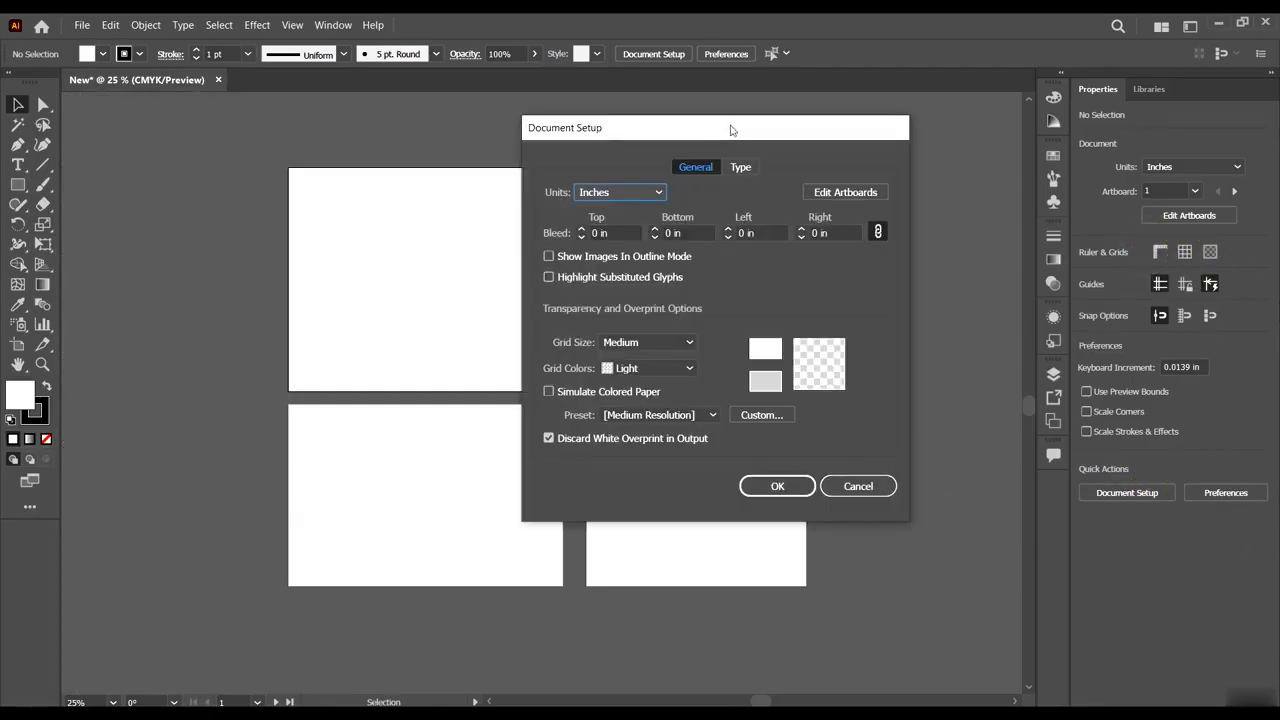
drag(729, 128, 725, 138)
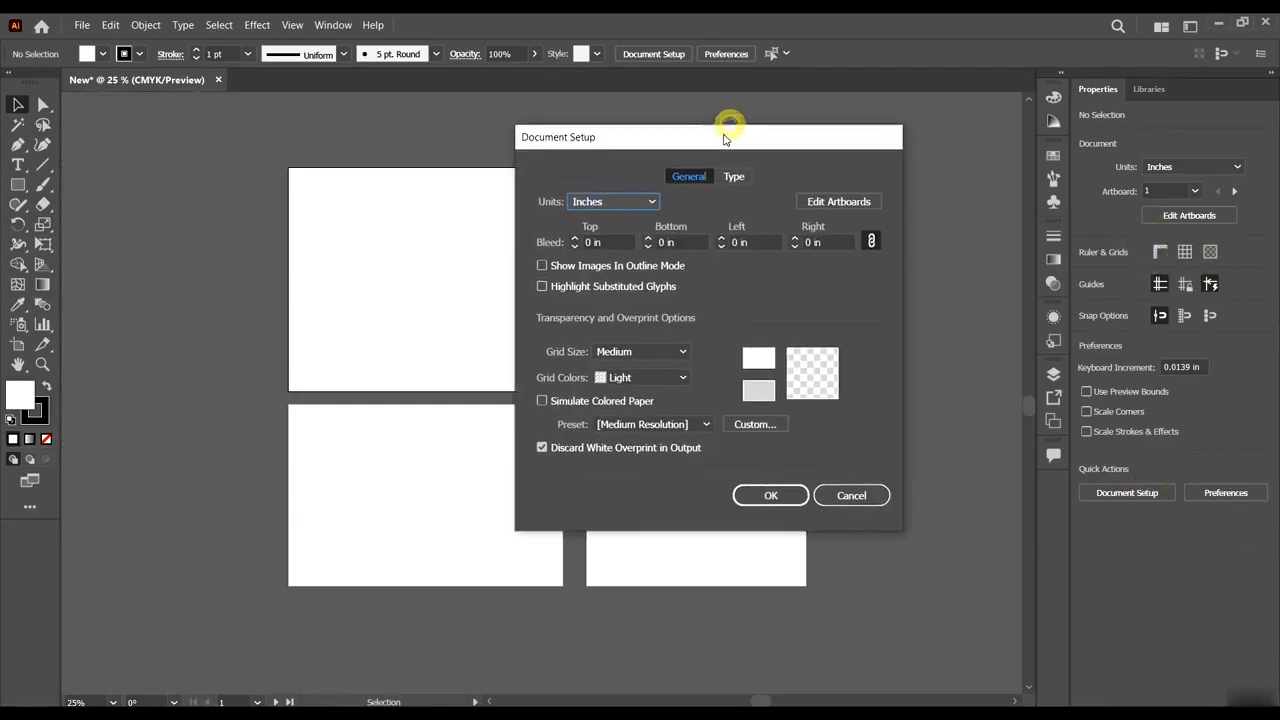
click(852, 496)
Review the General preferences, moving the dialog as needed, and close it without changing anything.
click(1236, 492)
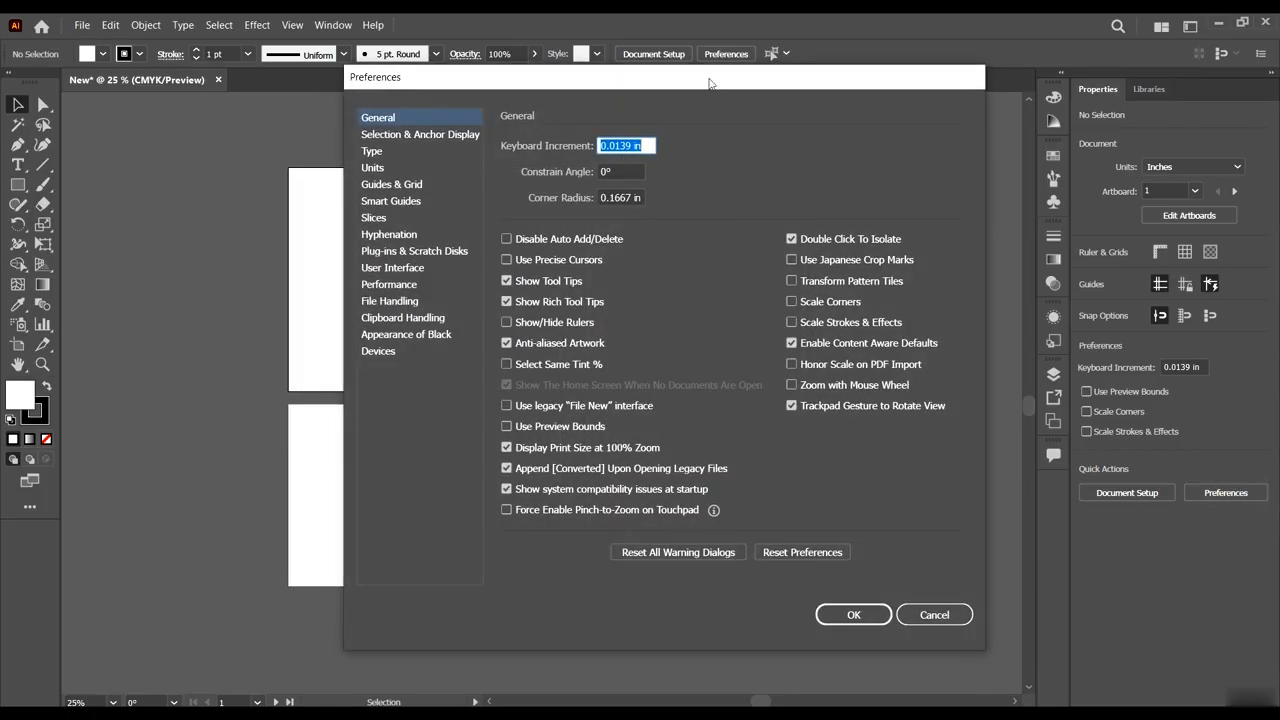
drag(709, 83, 688, 58)
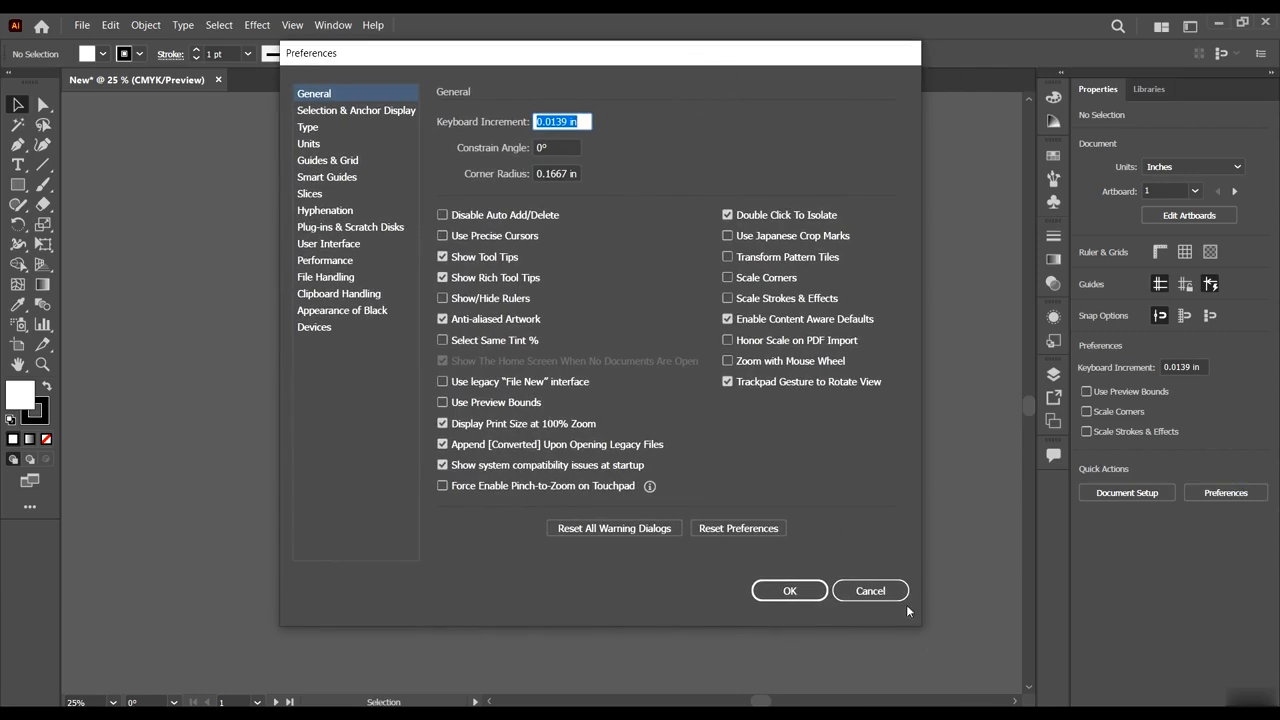
drag(515, 59, 500, 81)
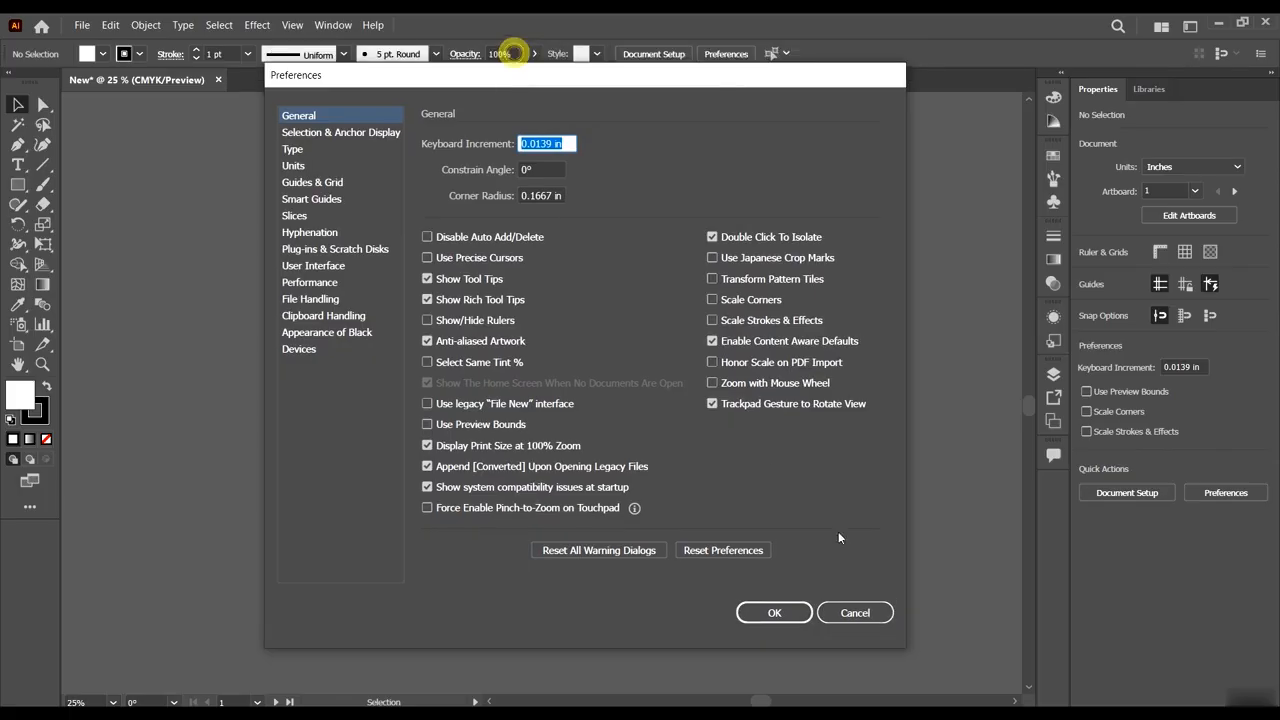
click(856, 614)
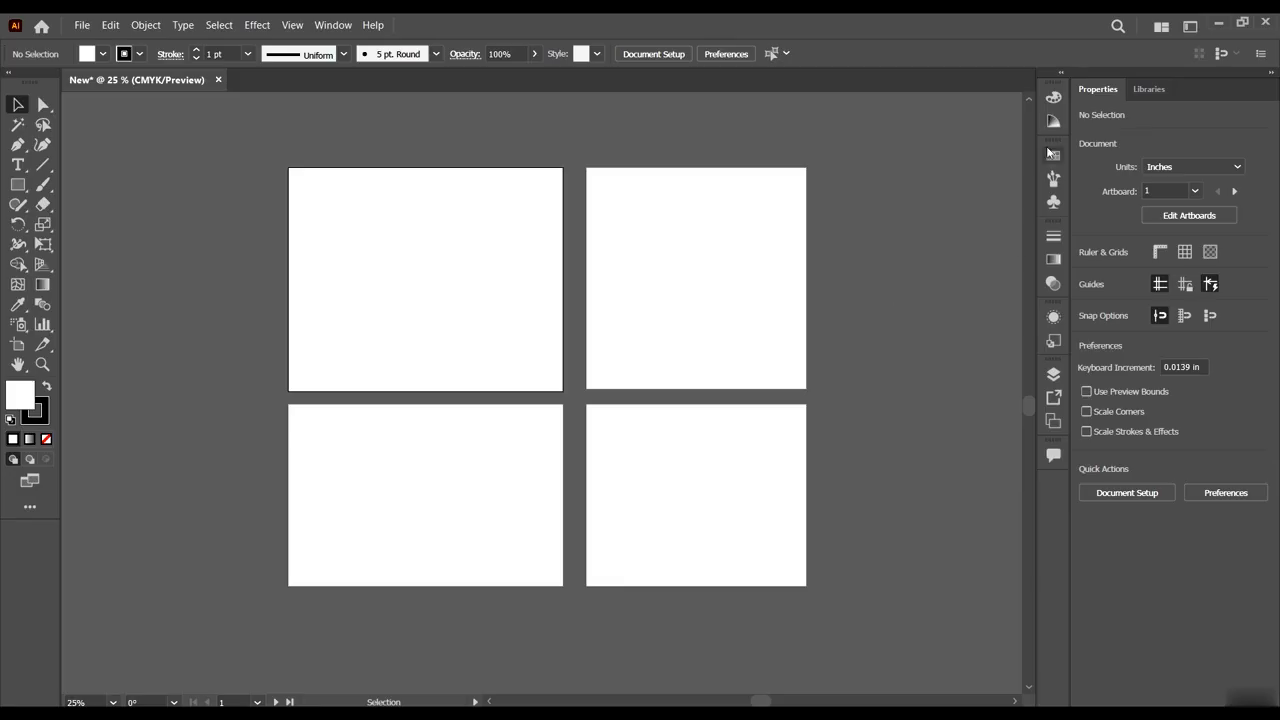
View the Color, Color Guide, Swatches, Brushes and Symbols panels in turn, and collapse them again.
click(1052, 97)
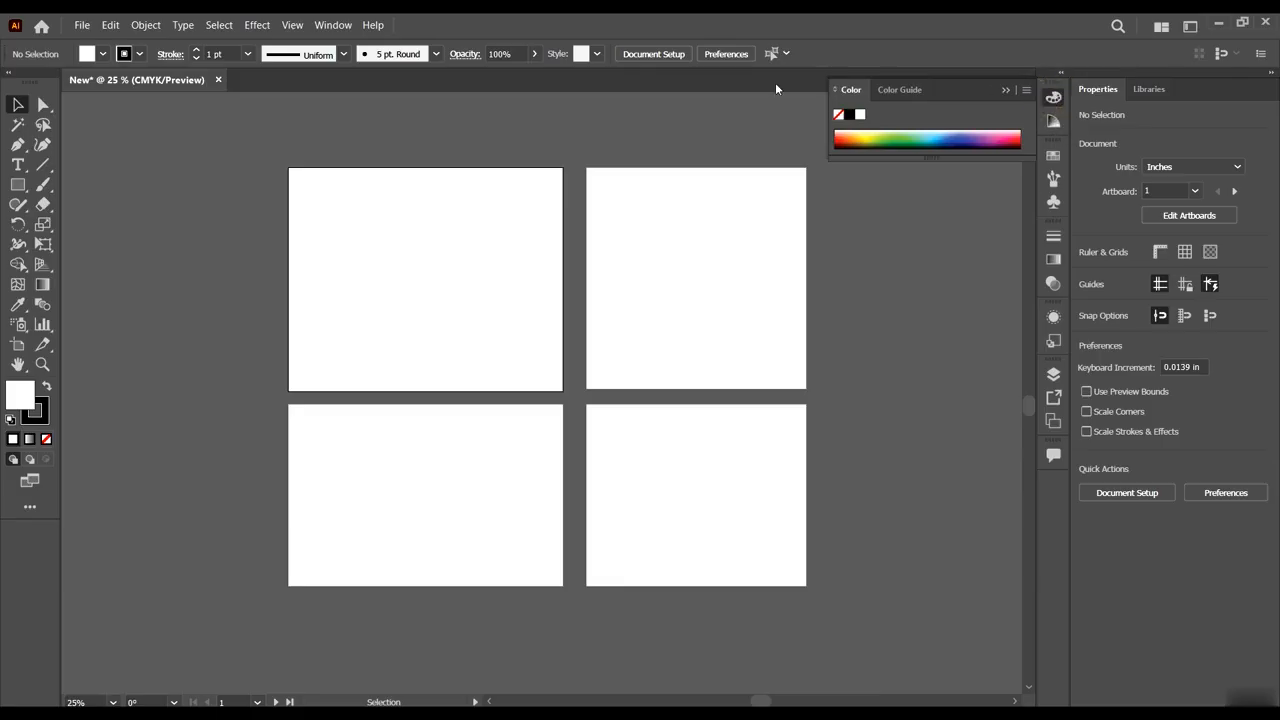
click(910, 90)
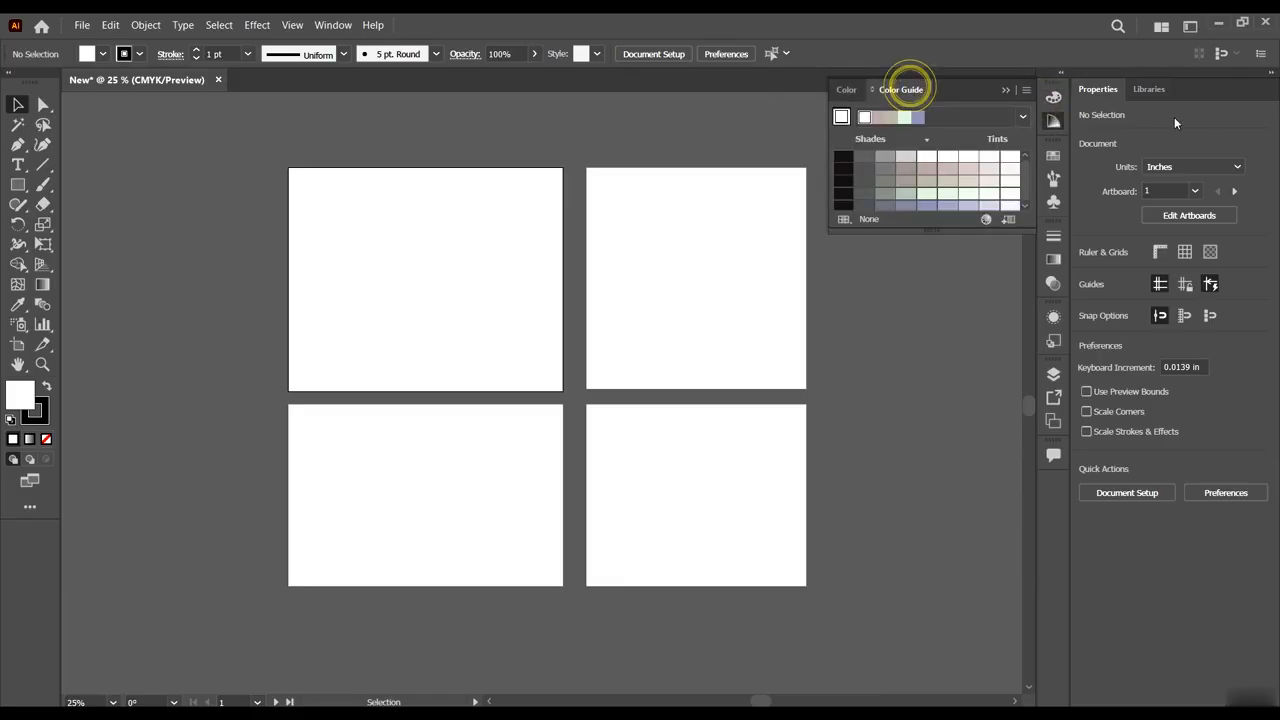
click(1052, 97)
click(1054, 97)
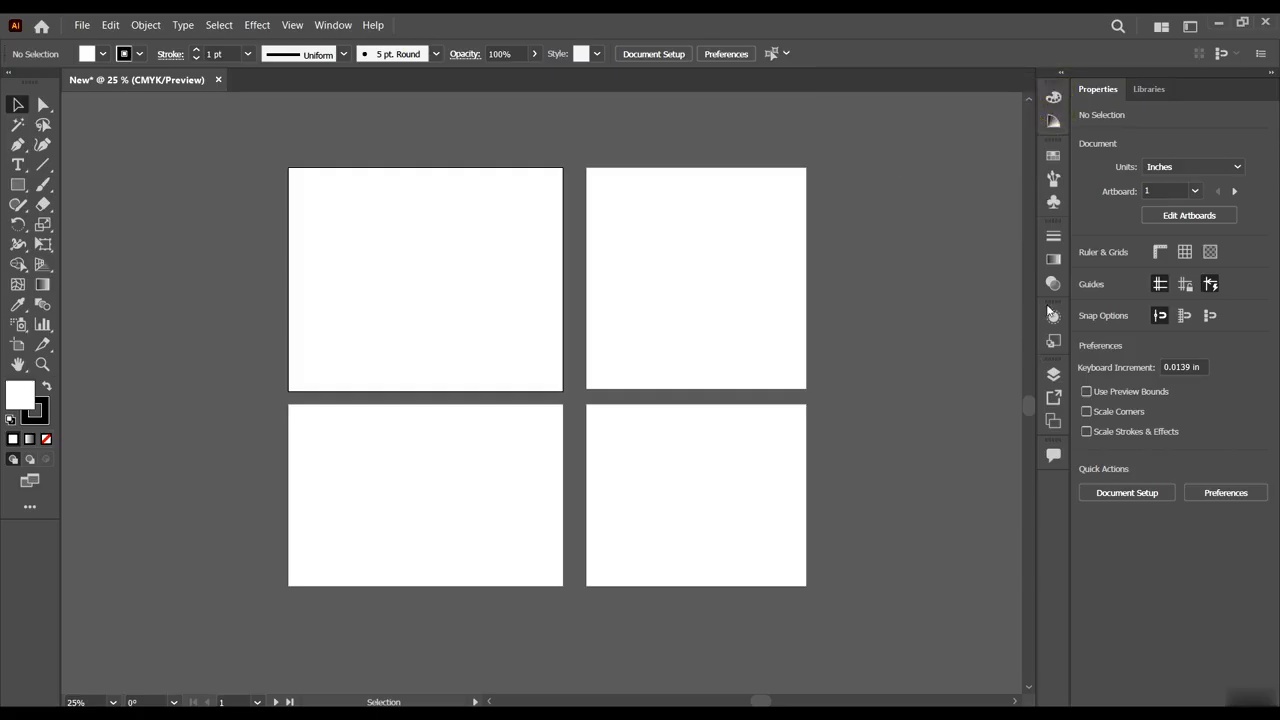
click(1054, 157)
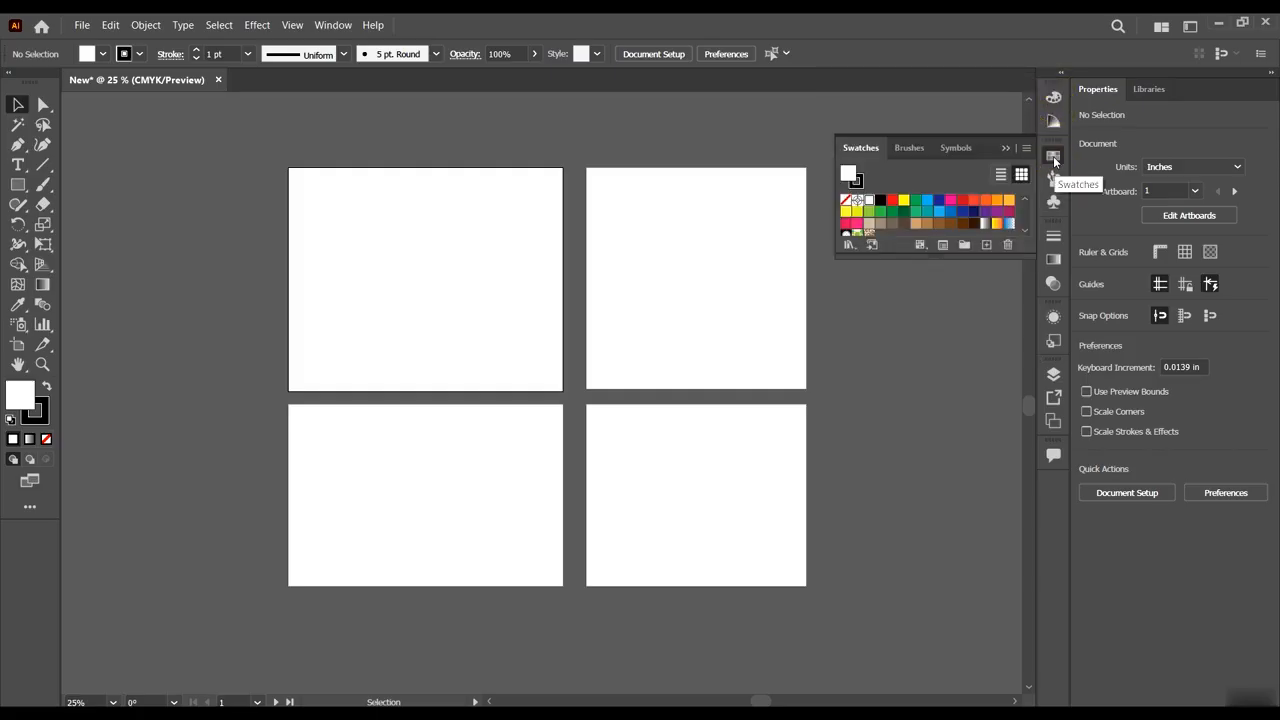
click(1052, 179)
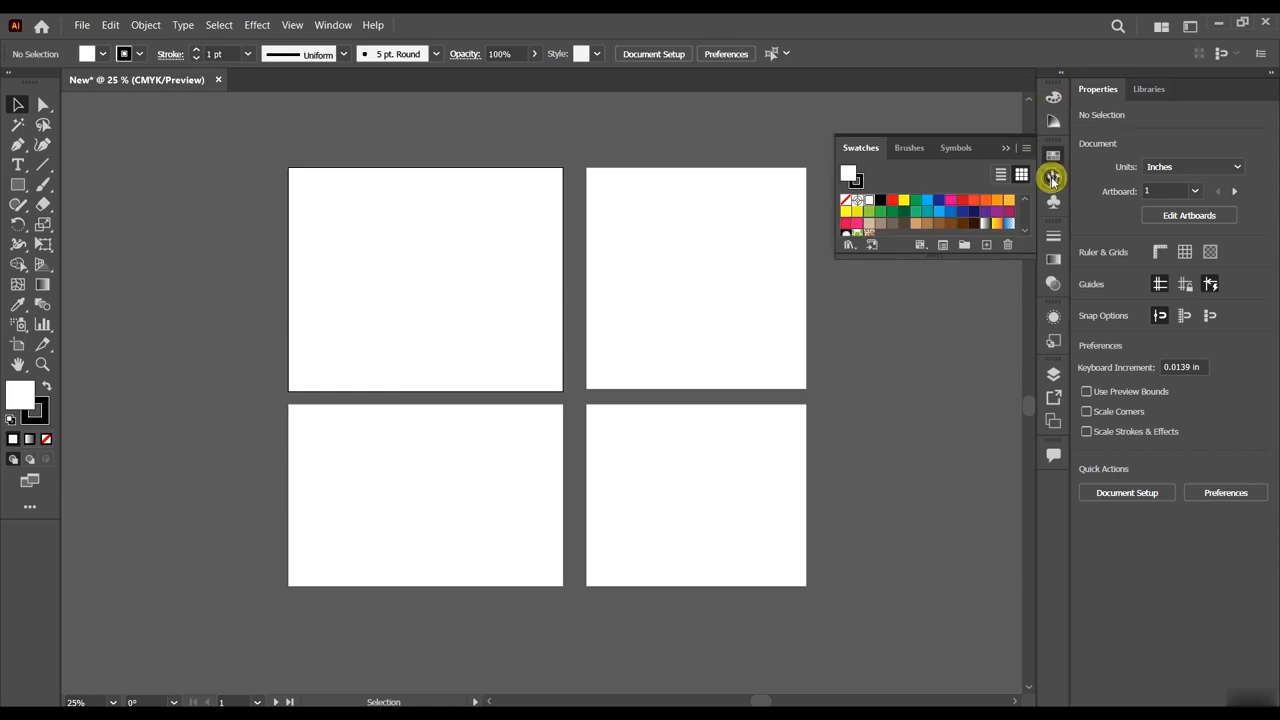
click(1054, 204)
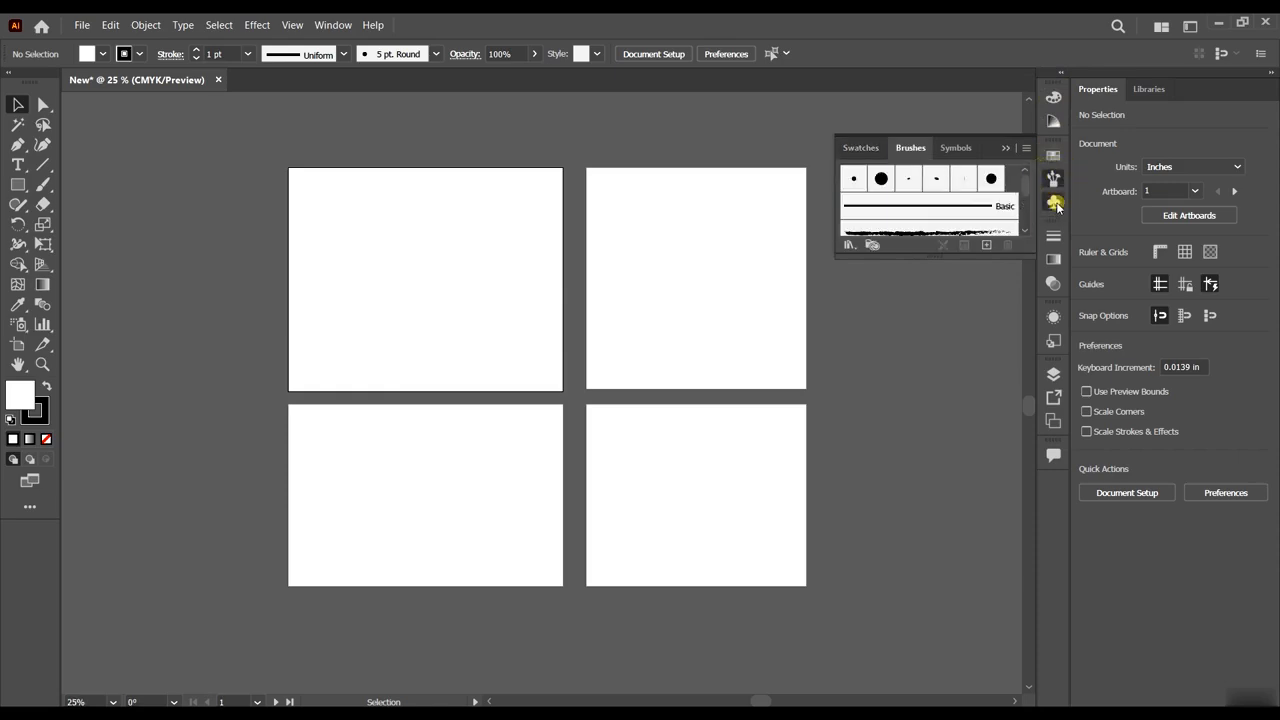
click(1054, 204)
View the Stroke, Gradient, Transparency, Appearance, Graphic Styles and Layers panels in turn, and collapse them again.
click(1056, 238)
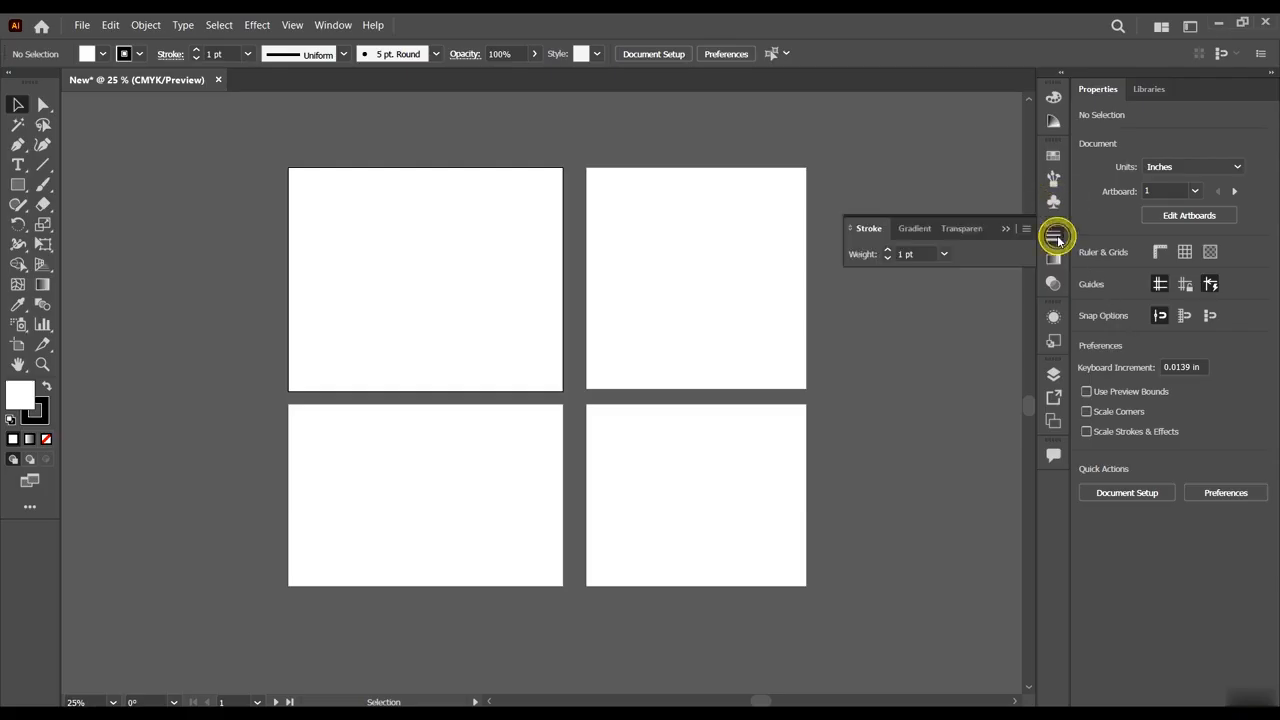
click(916, 228)
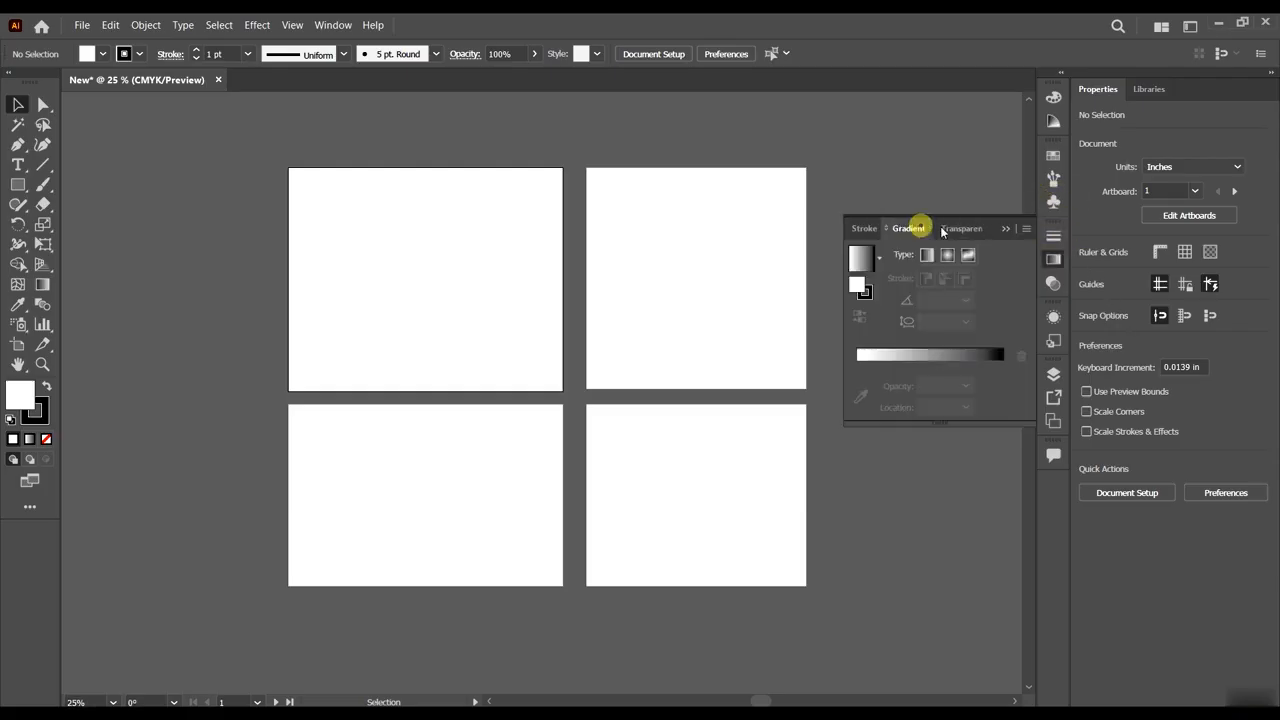
click(960, 228)
click(1056, 283)
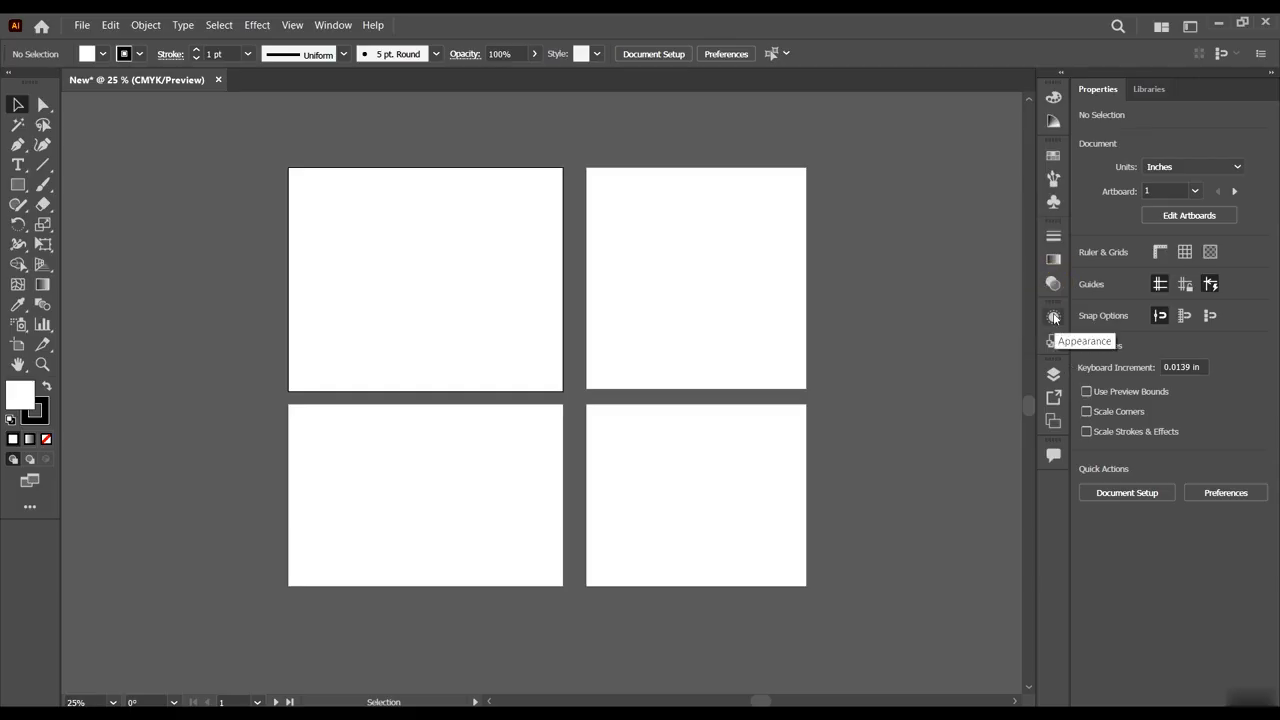
click(1054, 317)
click(1054, 317)
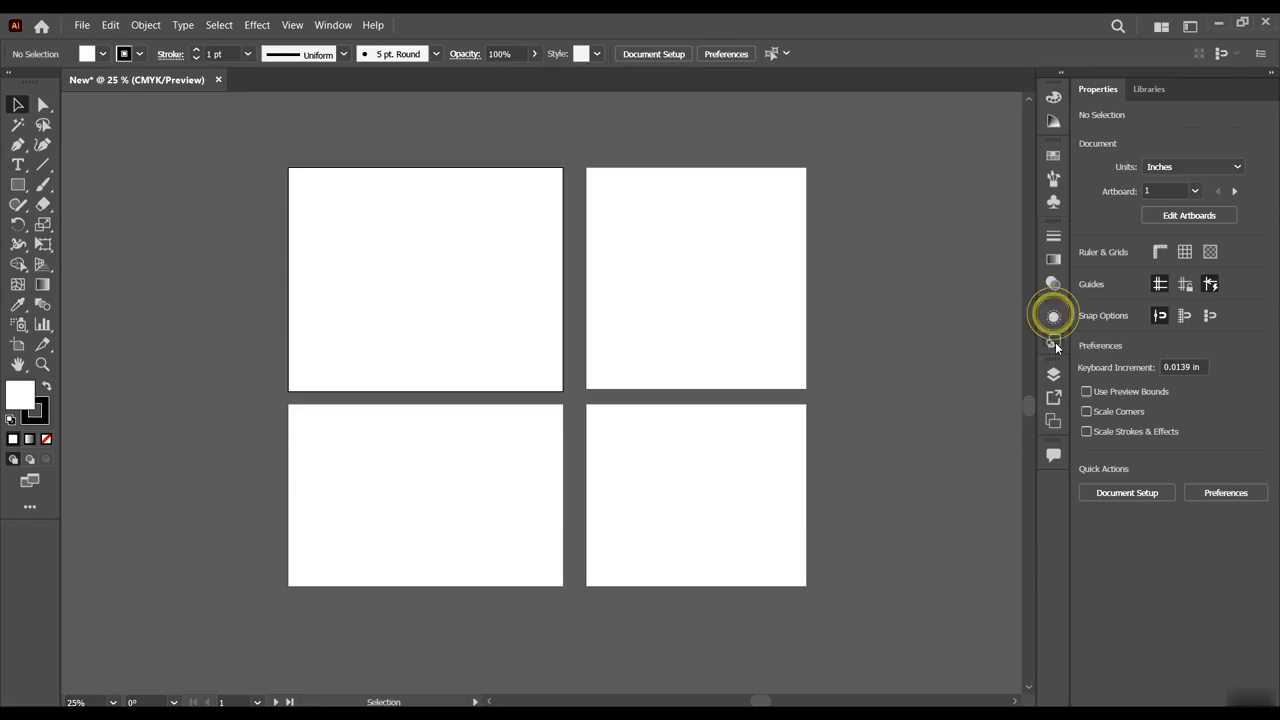
click(1053, 341)
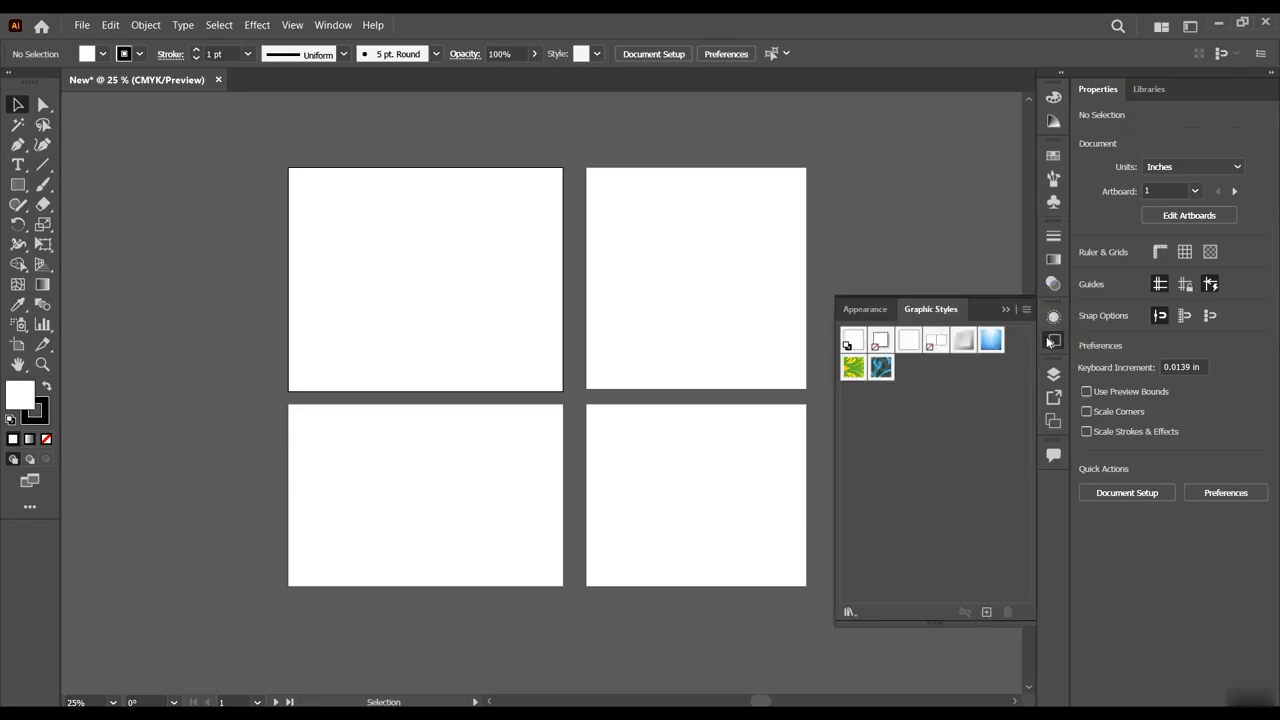
click(1052, 340)
click(1053, 374)
click(1053, 376)
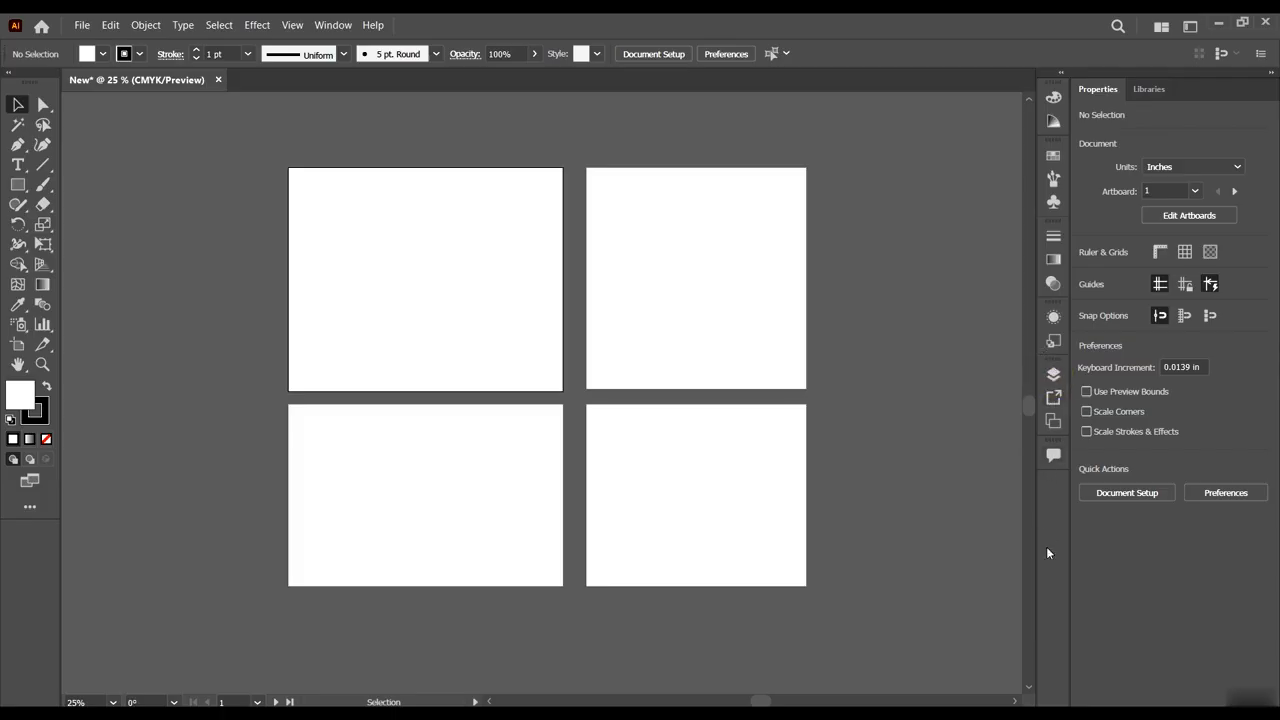
Detach the Layers panel from its group so it floats over the upper artboards, and collapse the remaining group.
click(1058, 376)
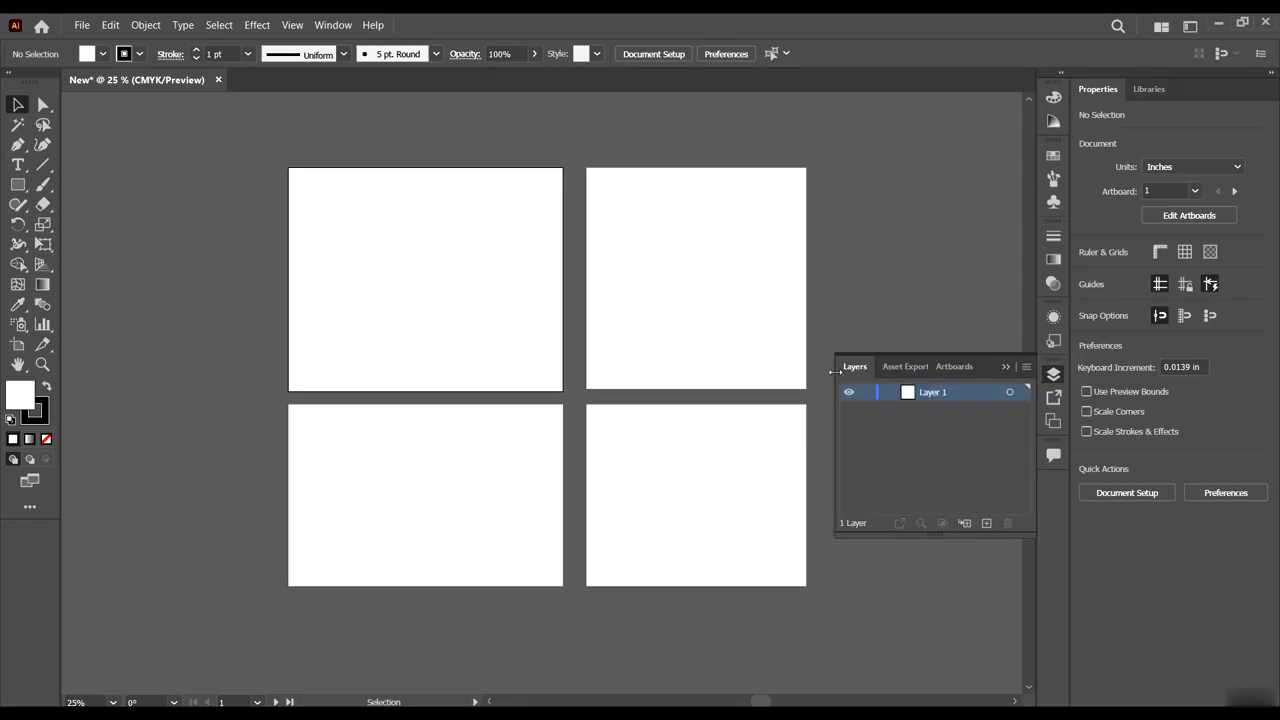
drag(854, 369, 688, 154)
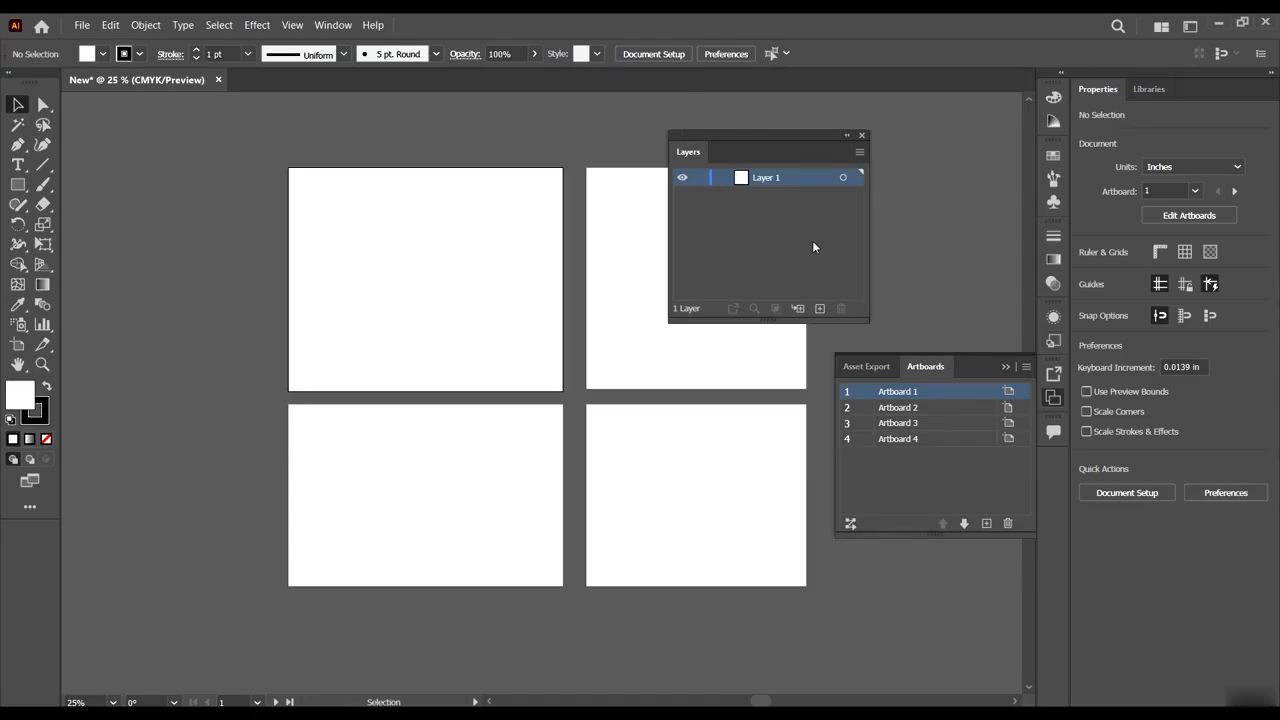
click(1006, 369)
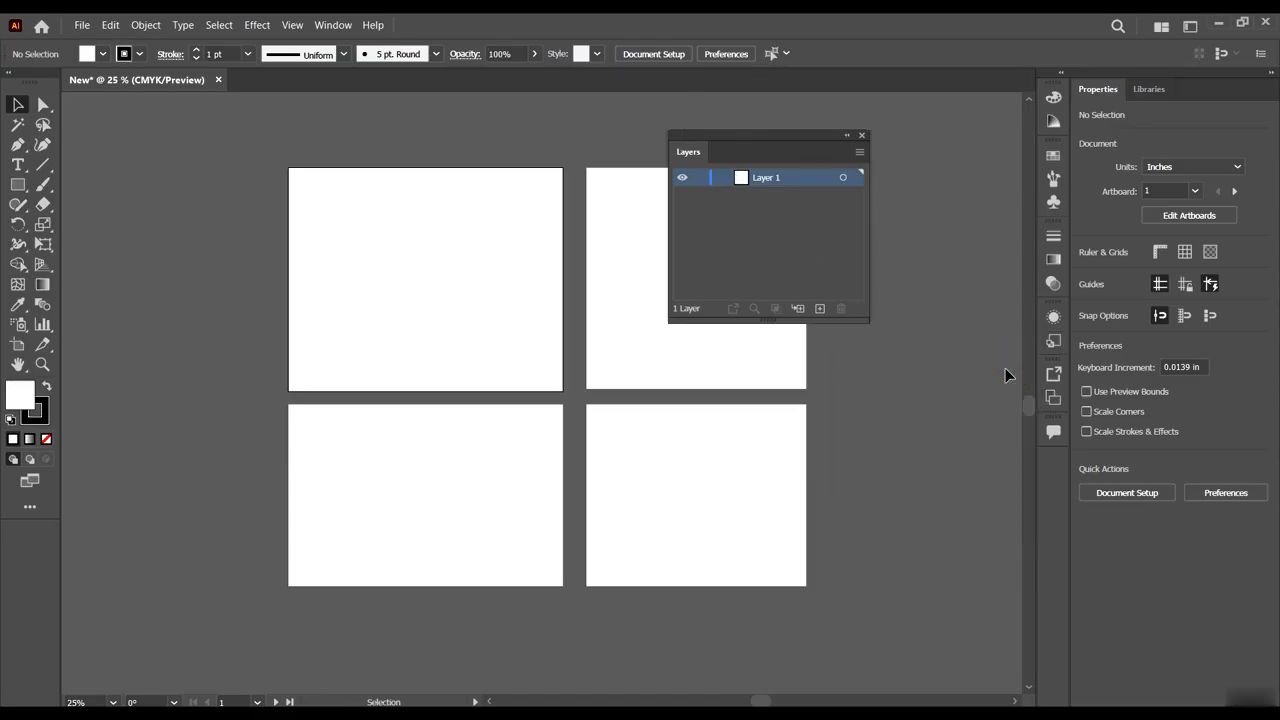
drag(762, 134, 828, 128)
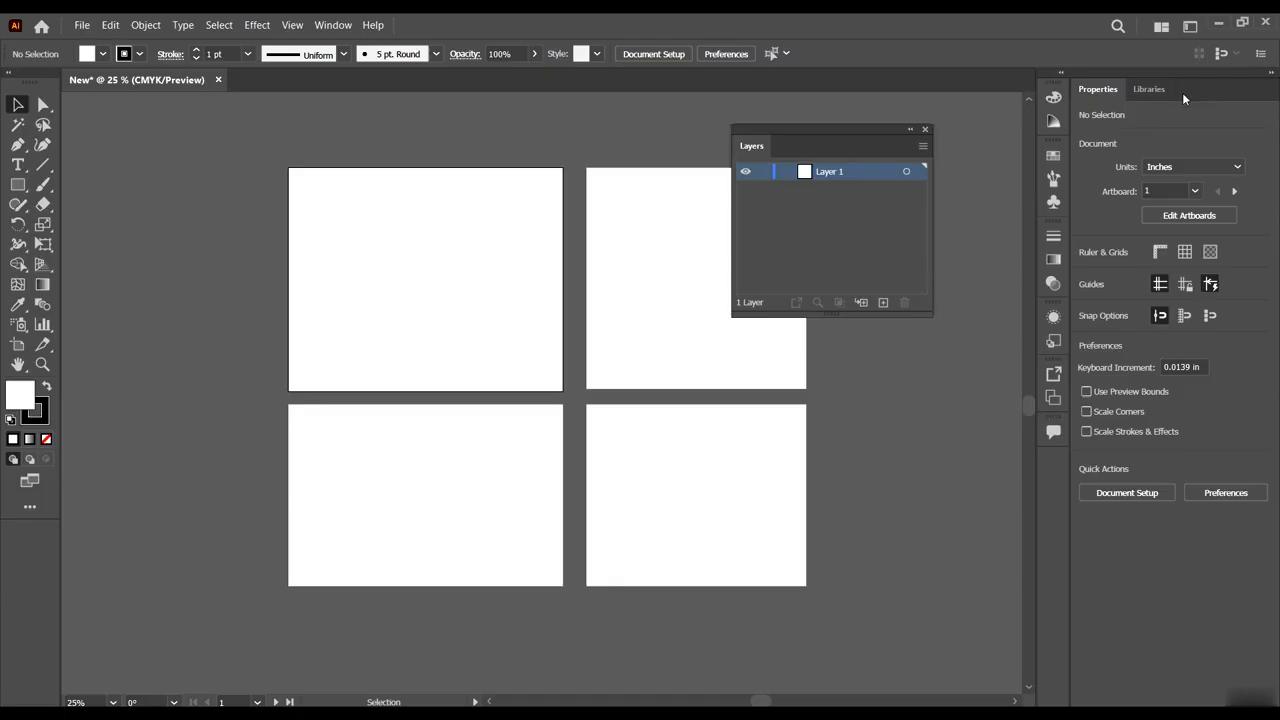
Detach the Libraries panel from the Properties group and close it.
click(1155, 90)
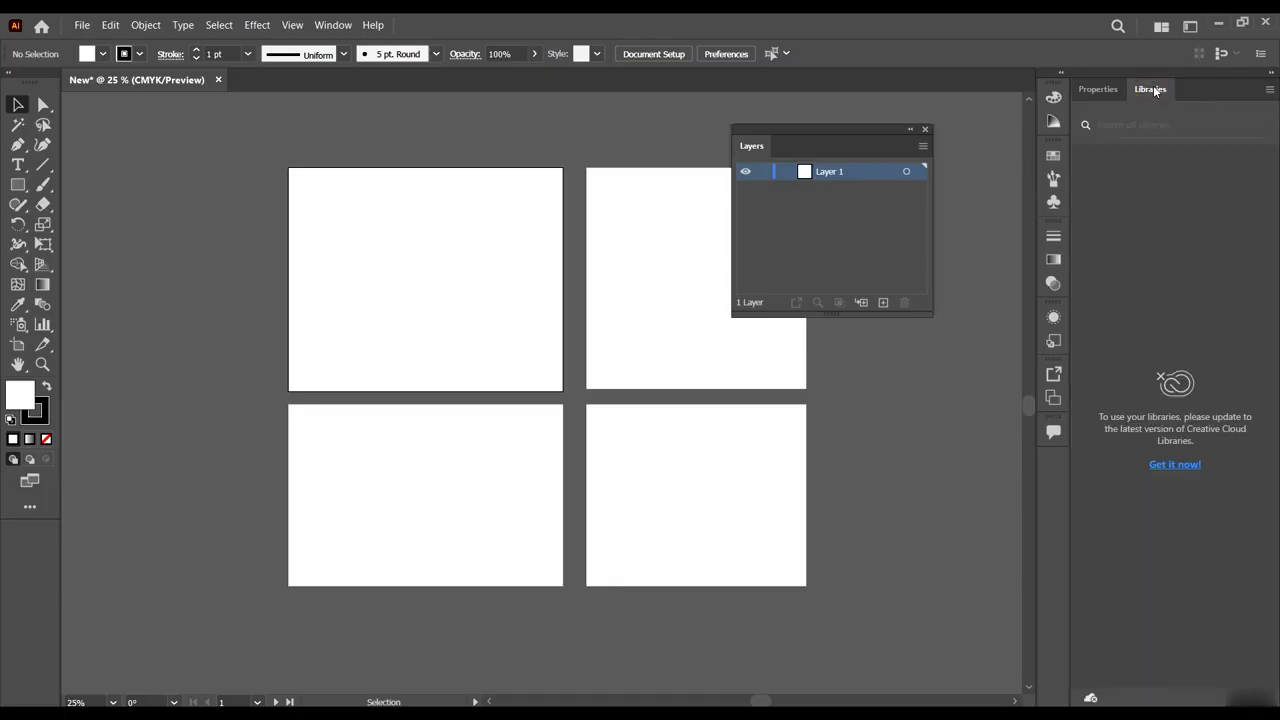
drag(1143, 88, 295, 124)
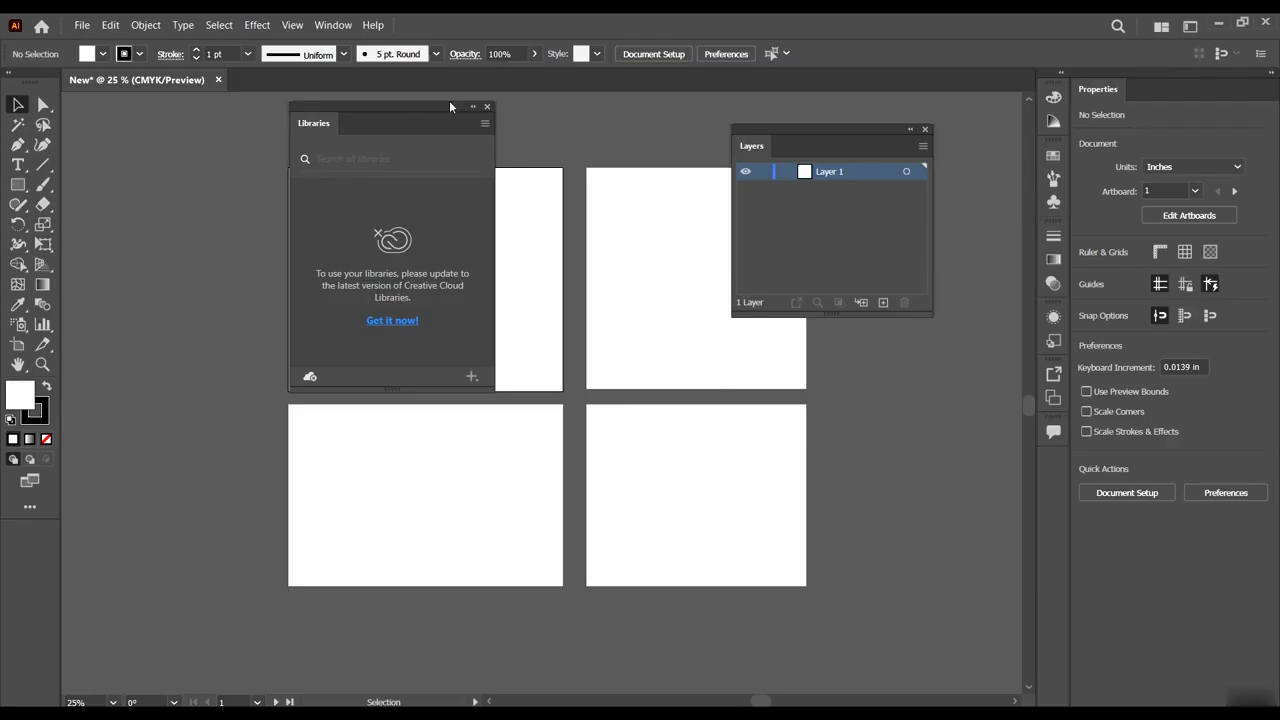
click(488, 107)
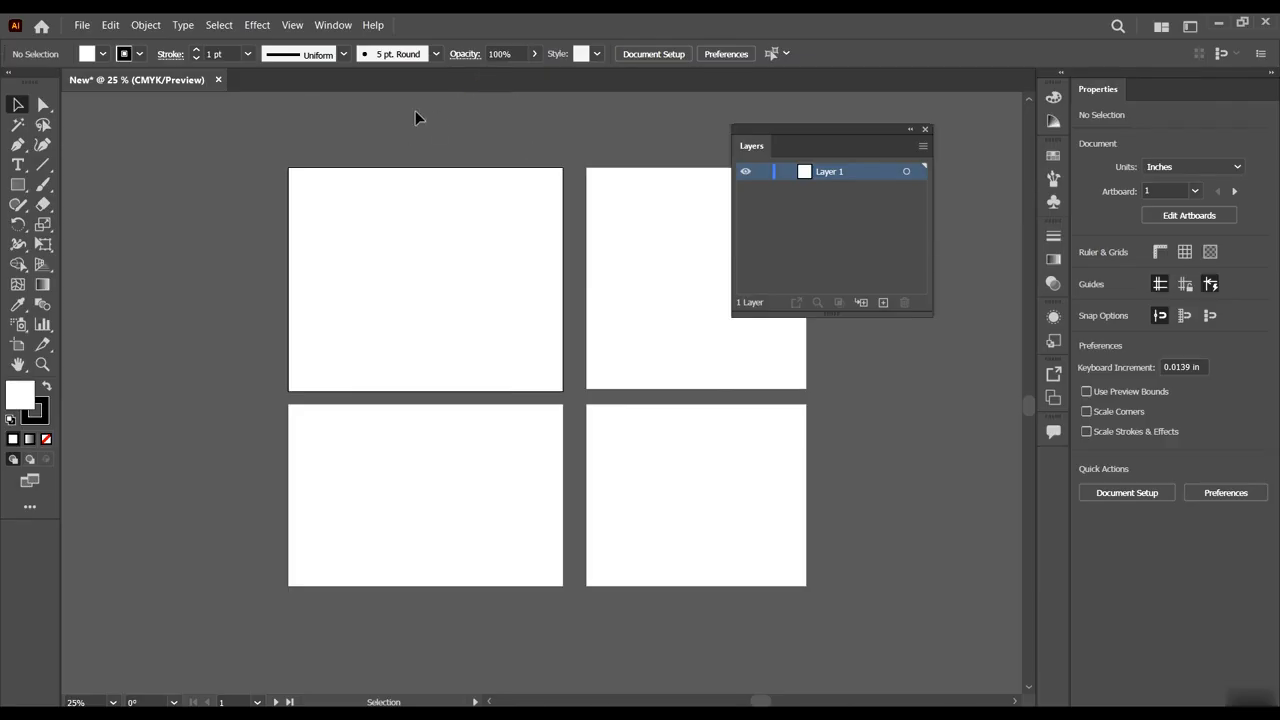
Dock the floating Layers panel beside Properties, and switch between the two, finishing on Layers.
drag(824, 129, 889, 206)
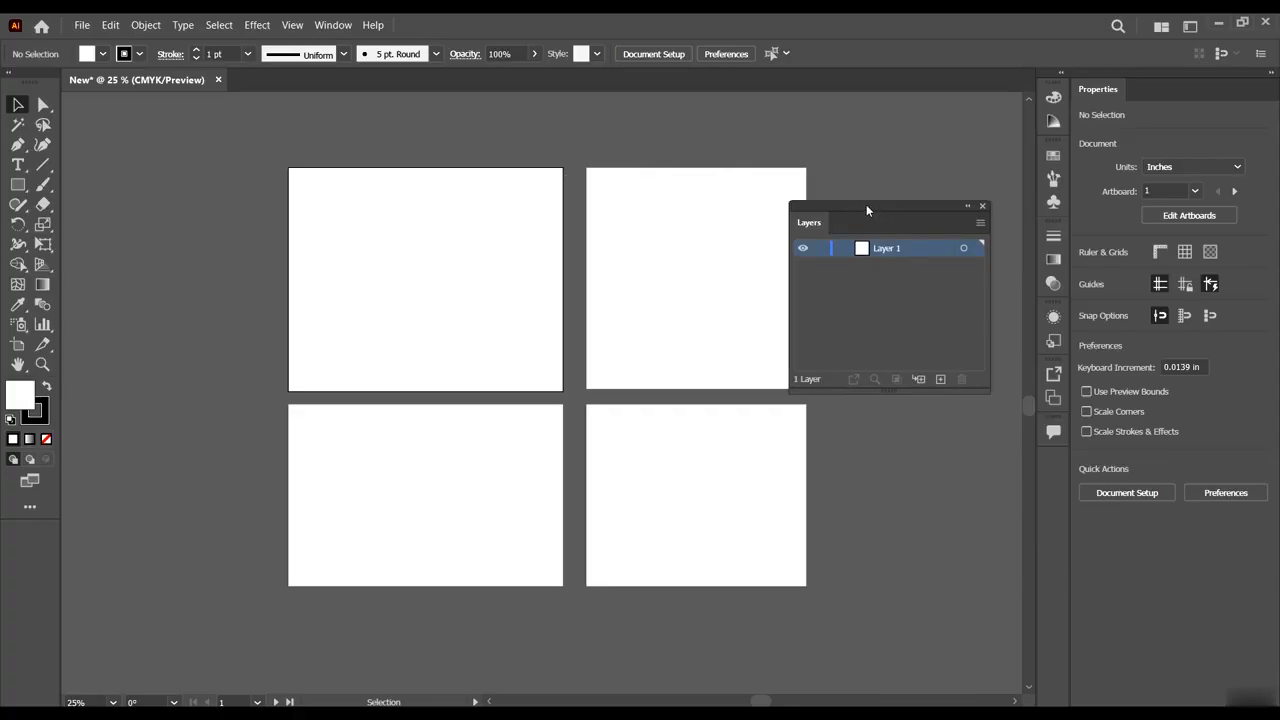
drag(865, 209, 1192, 90)
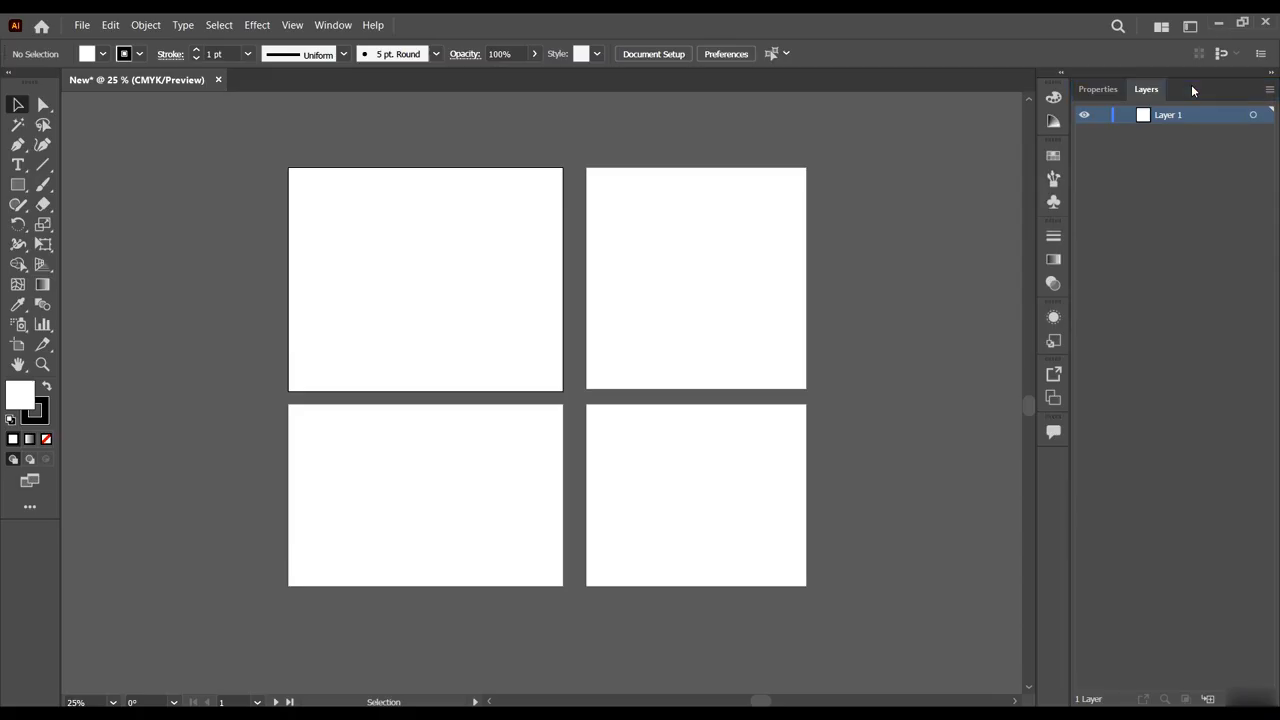
click(1103, 90)
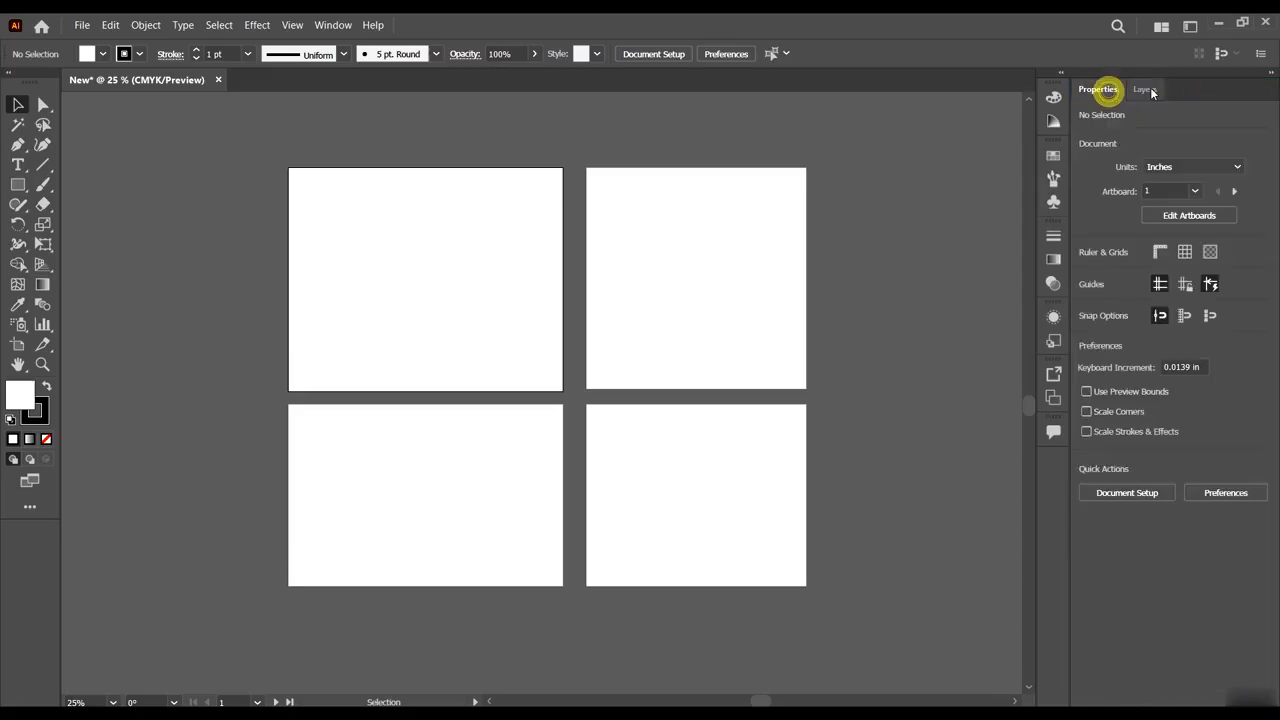
click(1148, 90)
click(1097, 89)
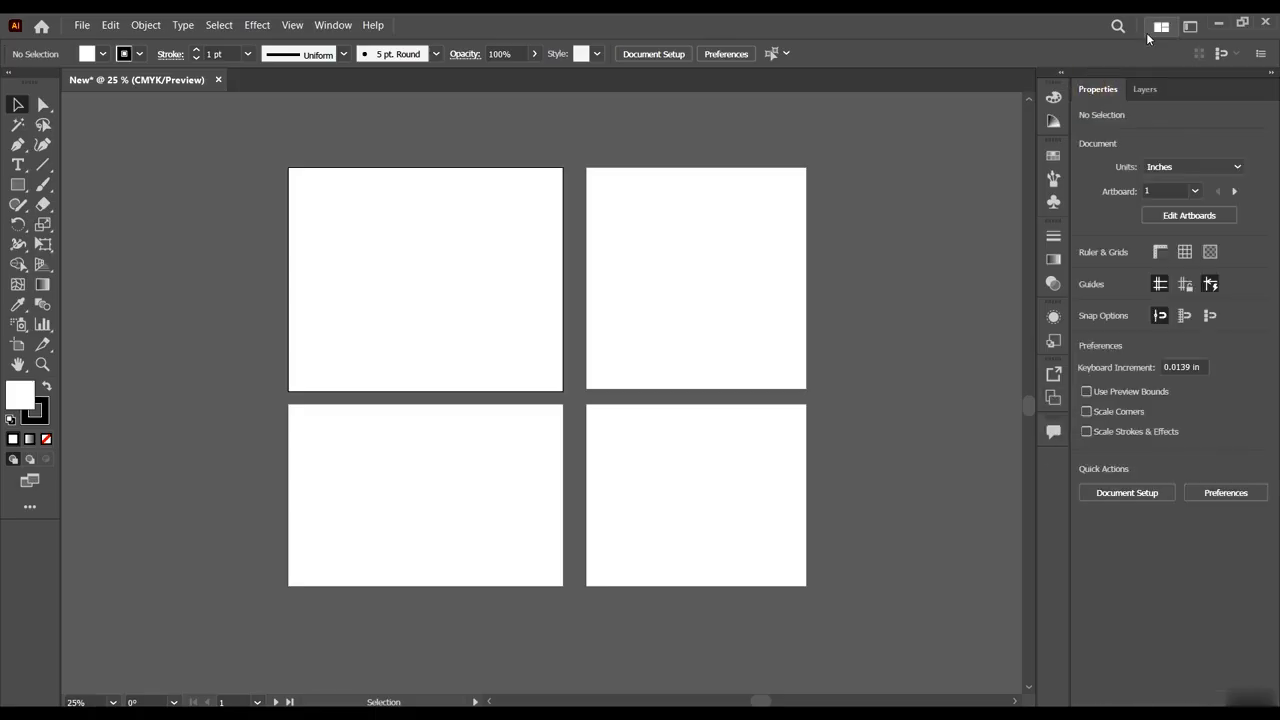
click(1145, 89)
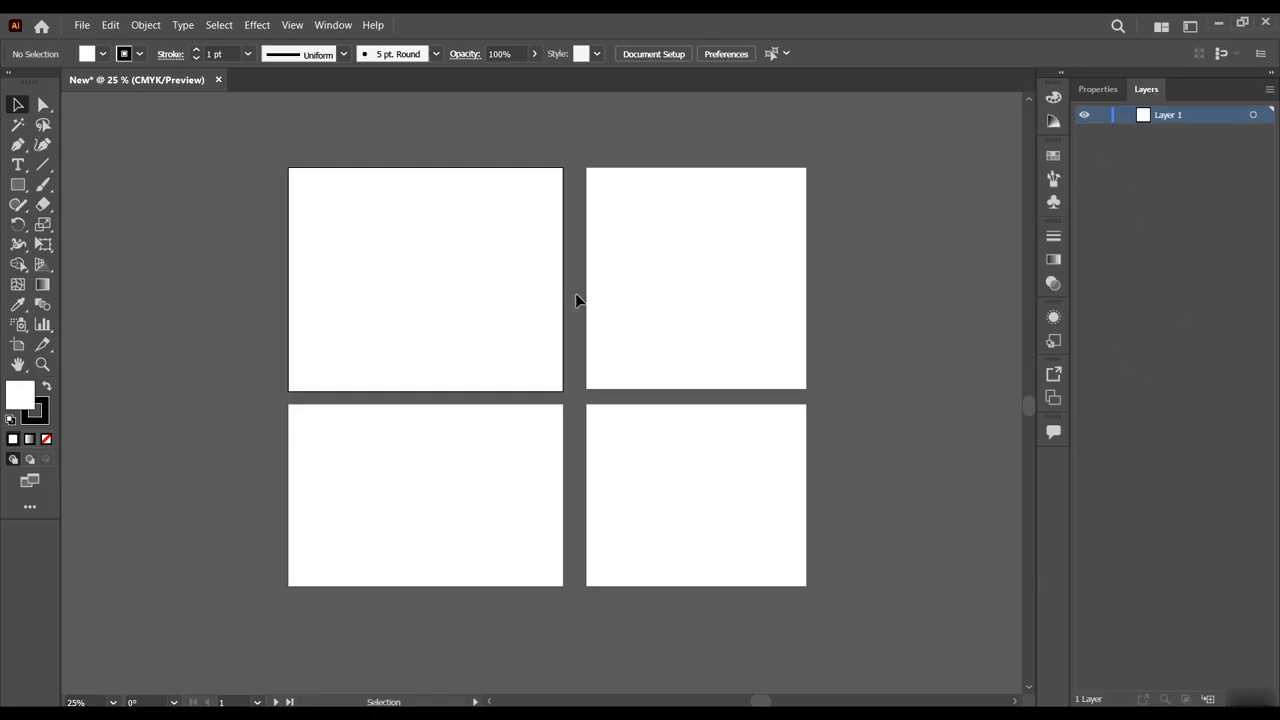
scroll(452, 318, down, 3)
scroll(452, 318, up, 4)
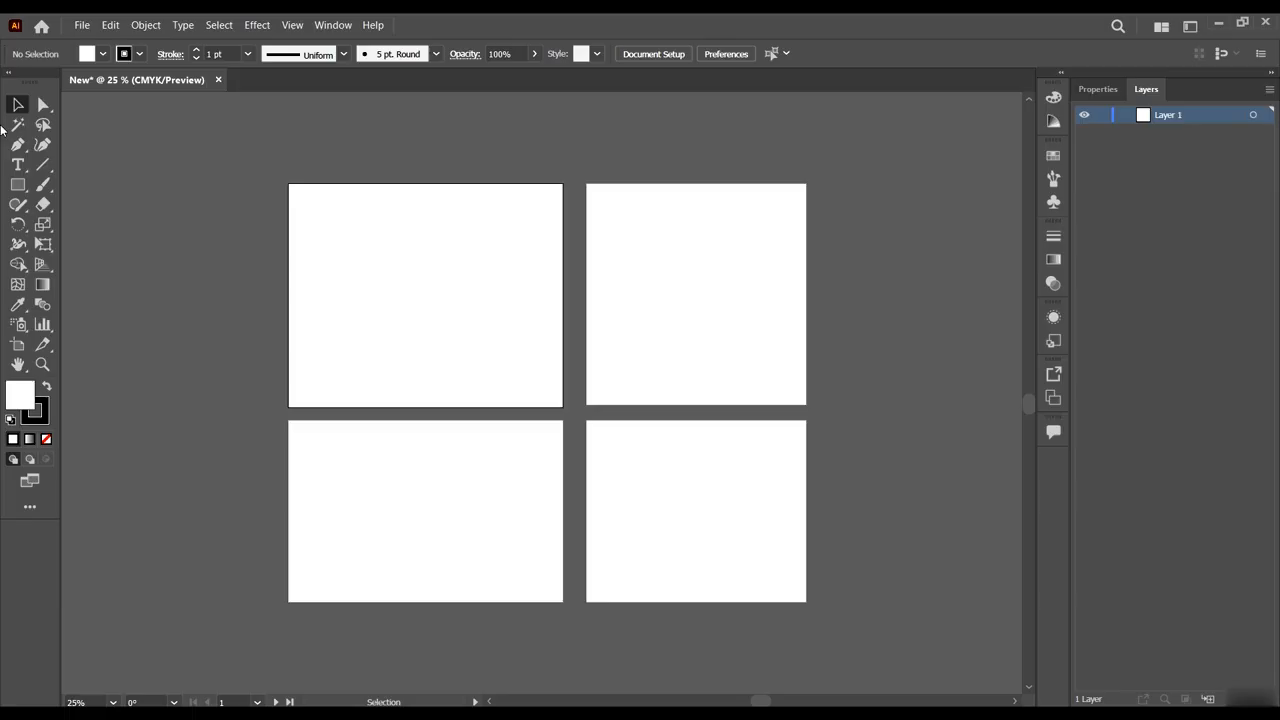
click(1055, 97)
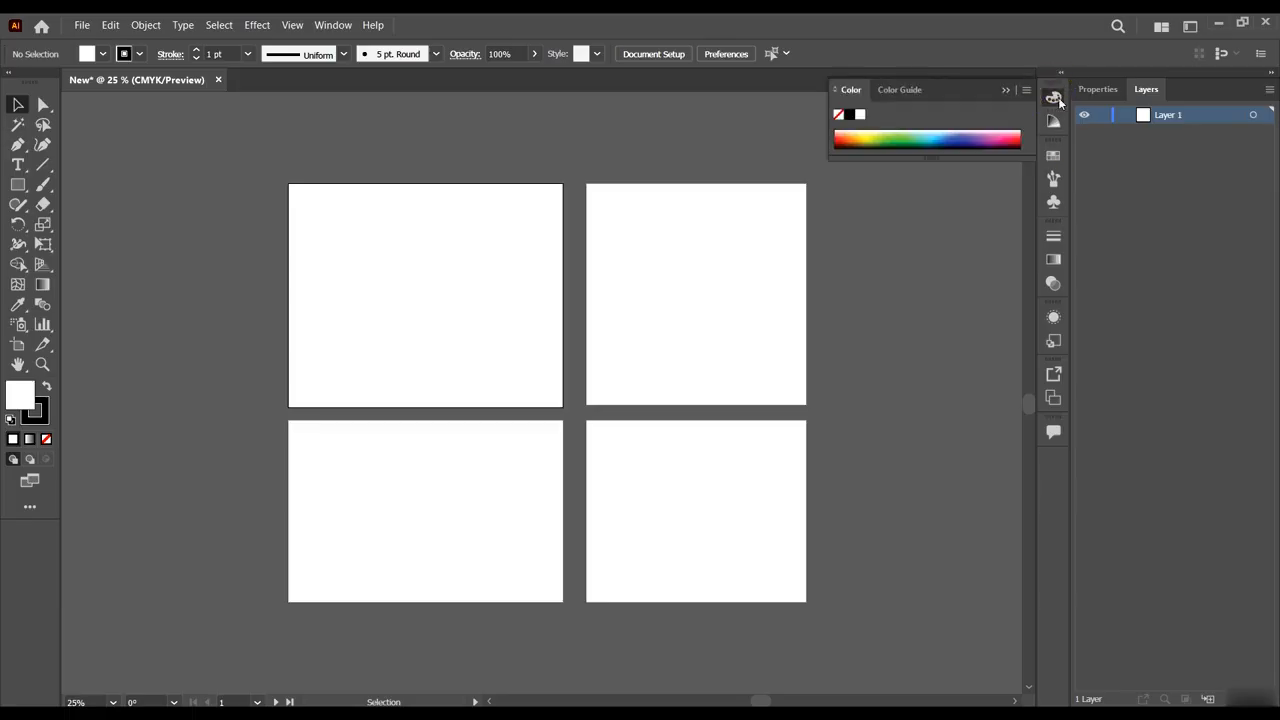
click(1055, 97)
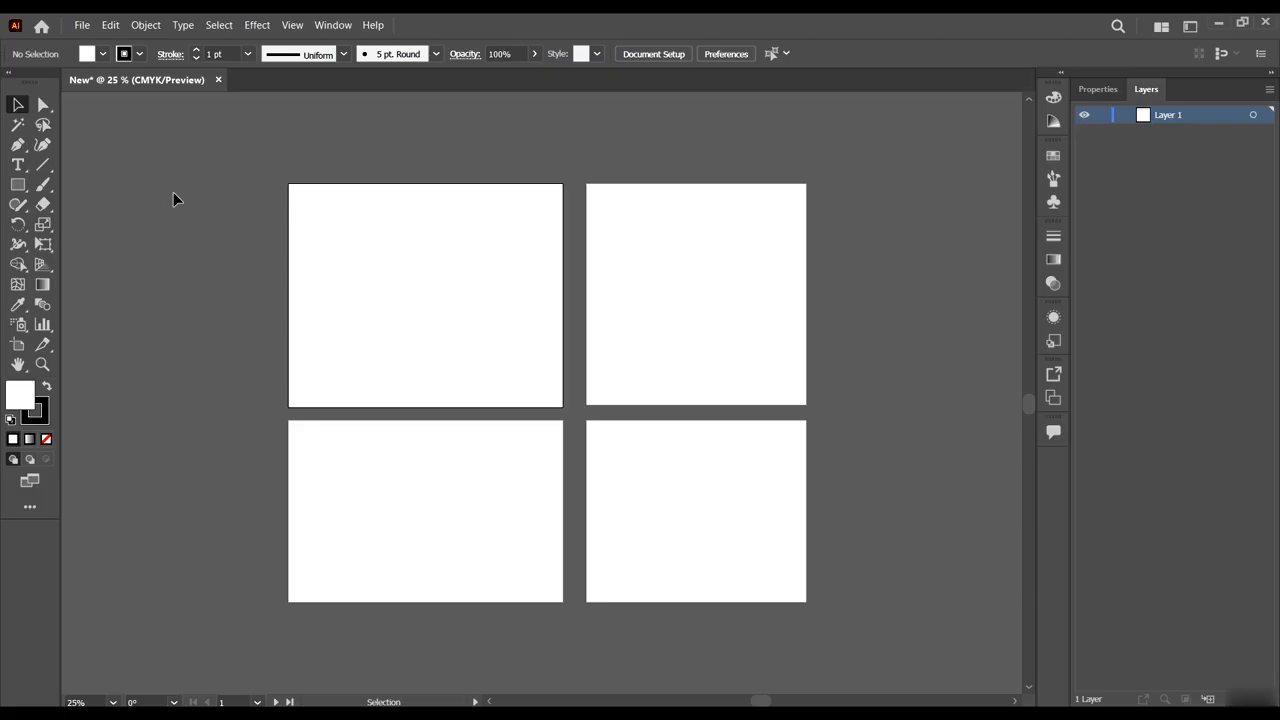
View the tools grouped with the Direct Selection tool, and make the Selection tool active again.
click(43, 106)
click(43, 106)
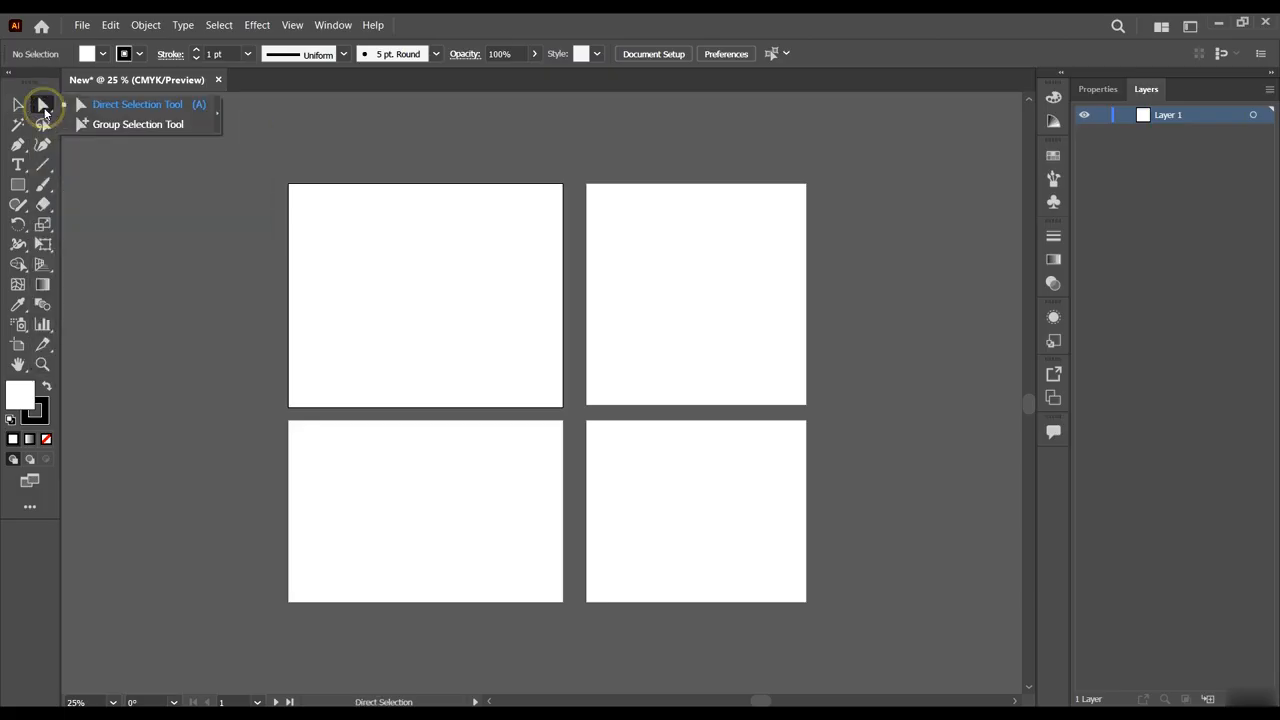
click(18, 106)
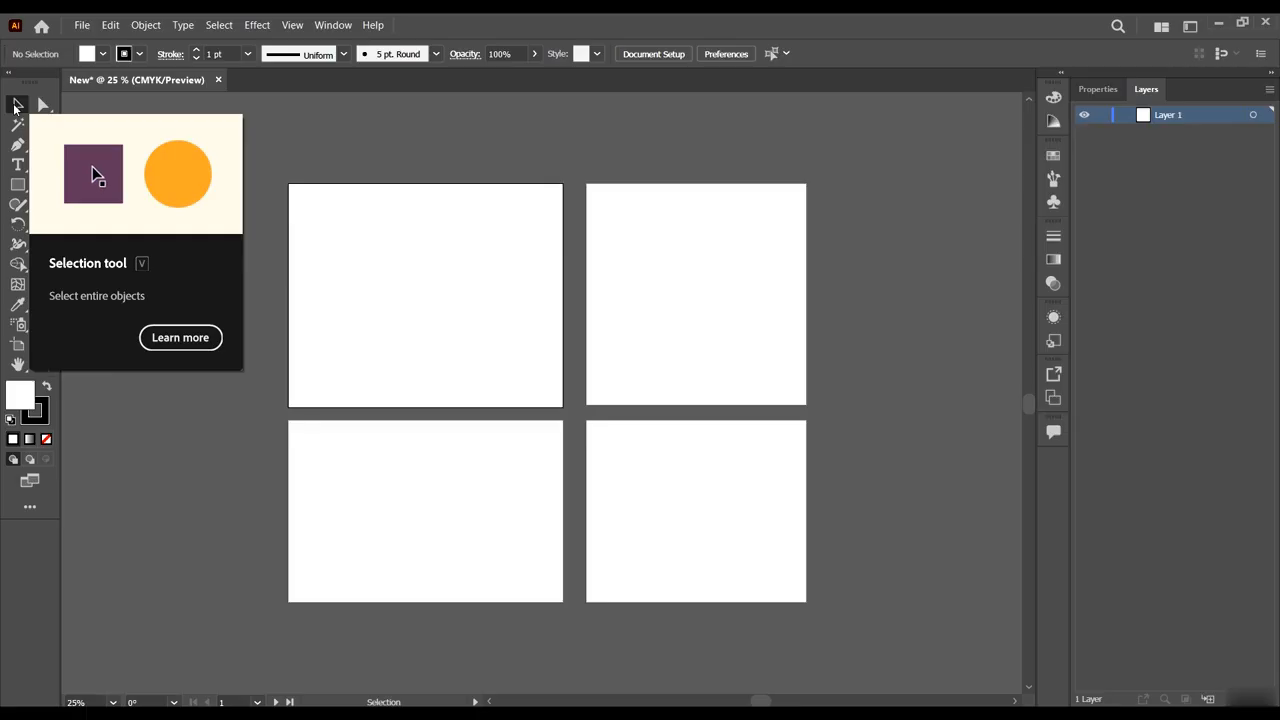
Draw three white rectangles of different sizes in a column left of the artboards with the Rectangle tool.
click(17, 185)
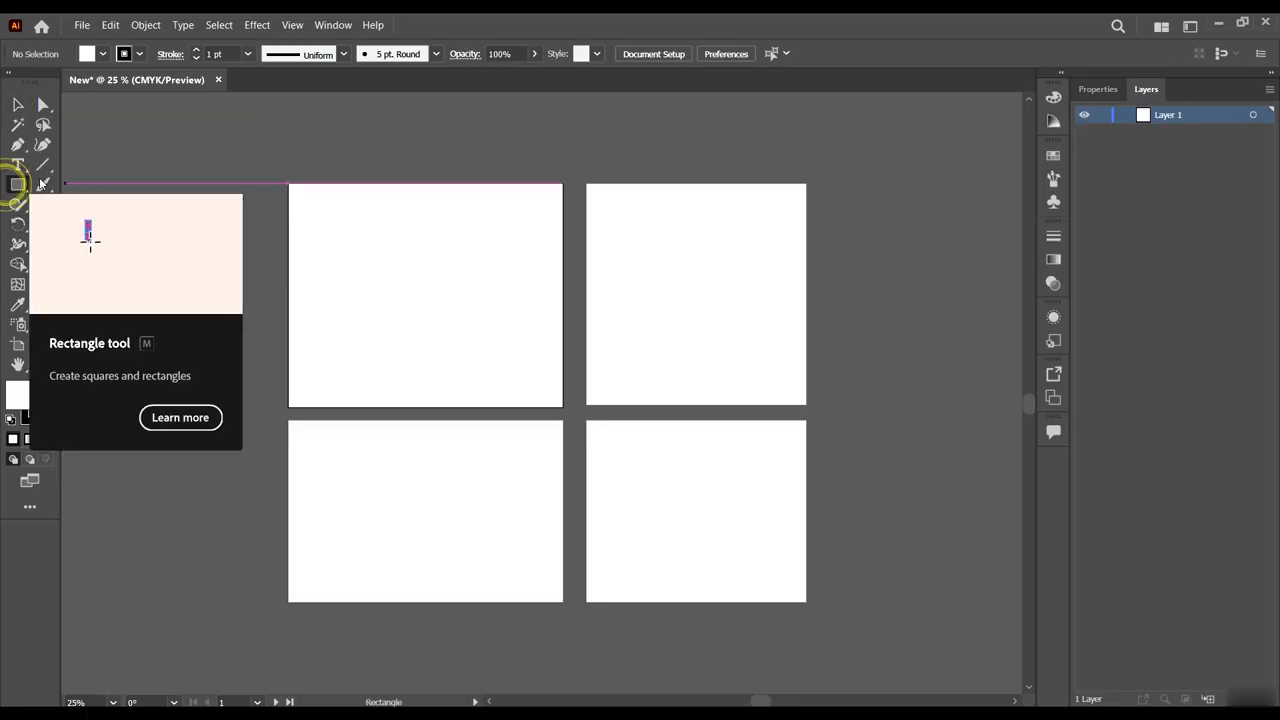
mouse_move(144, 151)
mouse_down()
mouse_move(337, 380)
mouse_move(198, 214)
mouse_up()
drag(121, 267, 263, 405)
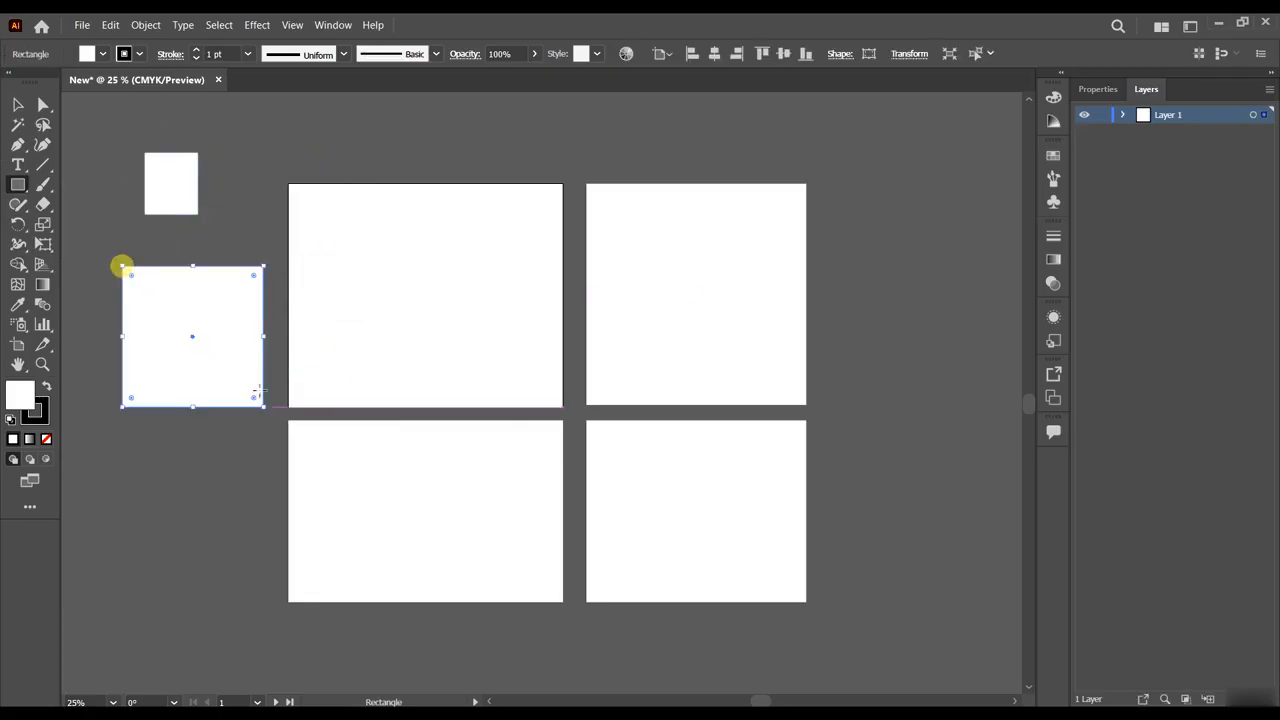
mouse_move(247, 481)
mouse_down()
mouse_move(289, 523)
mouse_move(101, 607)
mouse_up()
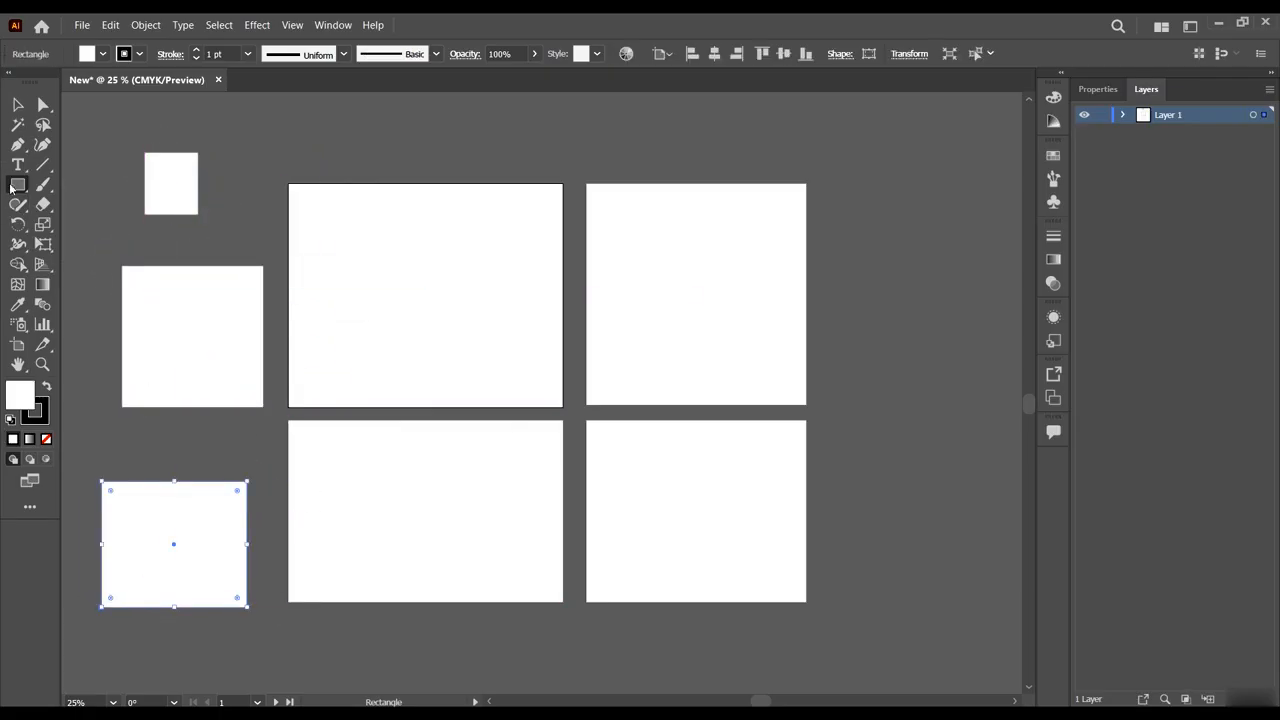
Move the middle rectangle slightly up and left, and enlarge the smallest rectangle outward from its lower-right corner.
click(16, 104)
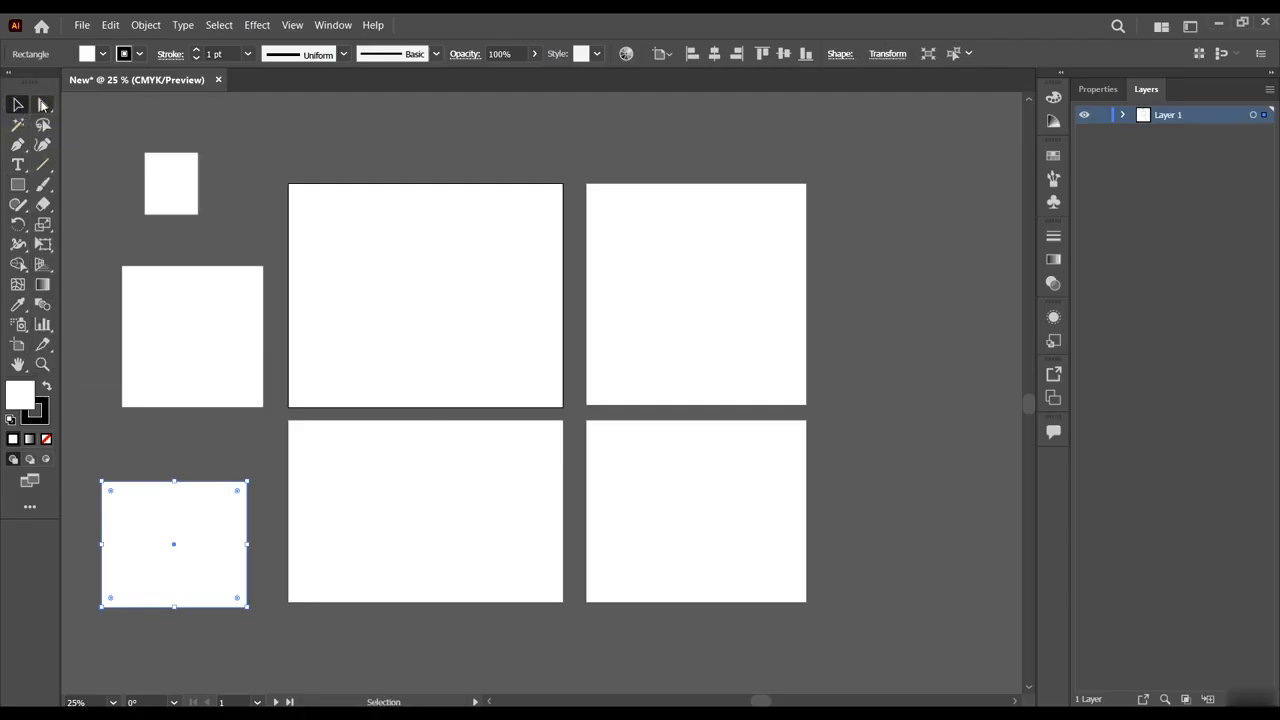
click(314, 124)
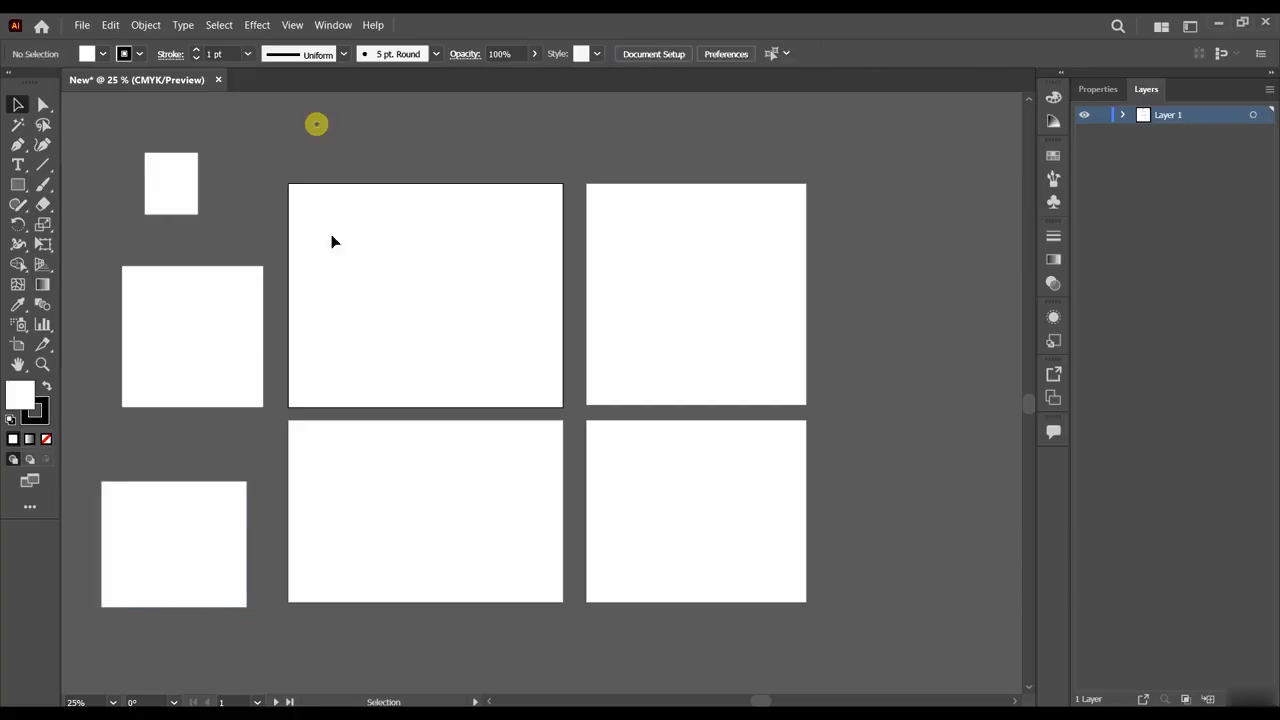
click(172, 291)
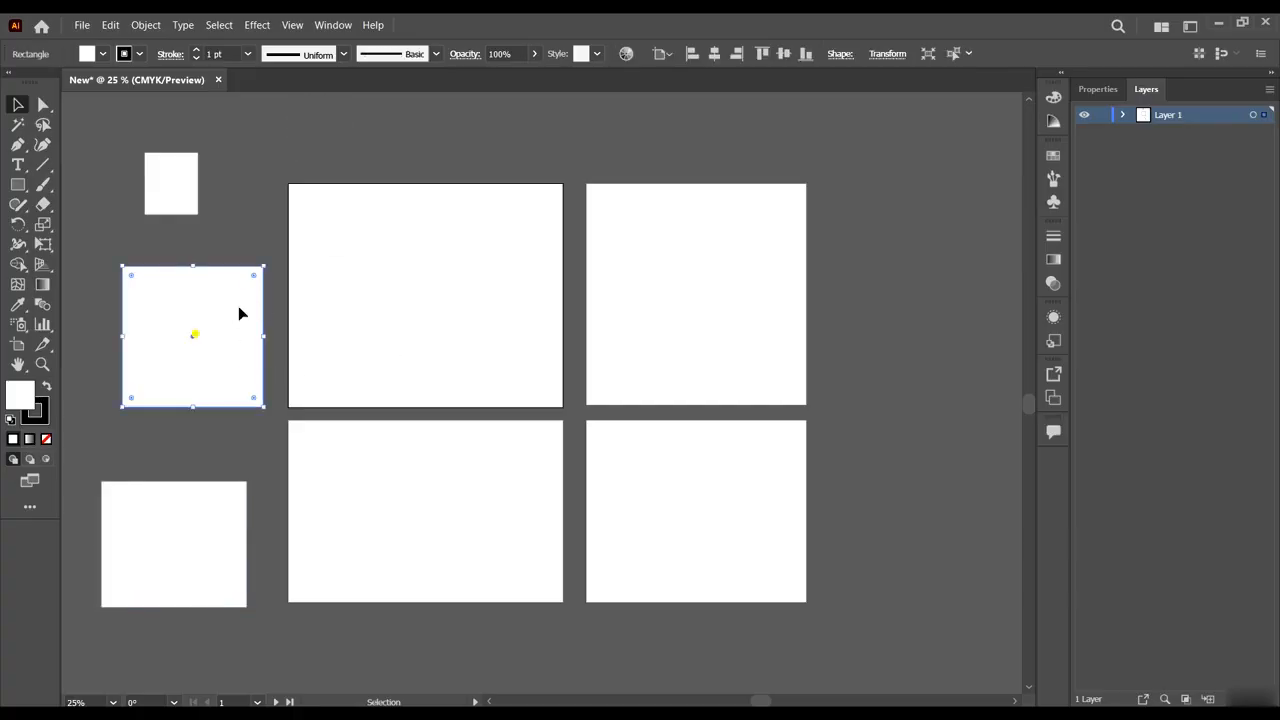
mouse_move(200, 340)
mouse_down()
mouse_move(291, 429)
mouse_move(180, 326)
mouse_up()
click(170, 208)
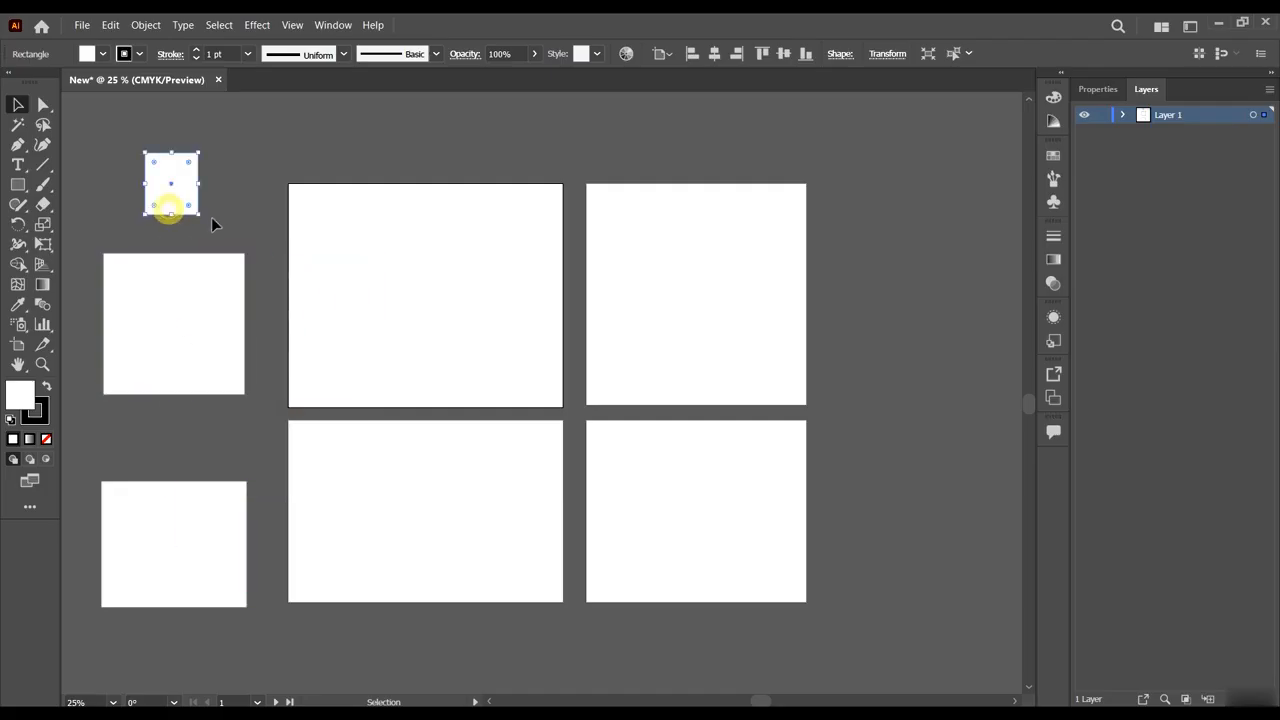
drag(198, 213, 214, 227)
Zoom to 50% around the small rectangle and look at the drawing above and below it by scrolling vertically.
scroll(166, 191, up, 1)
scroll(164, 313, up, 1)
scroll(165, 313, left, 1)
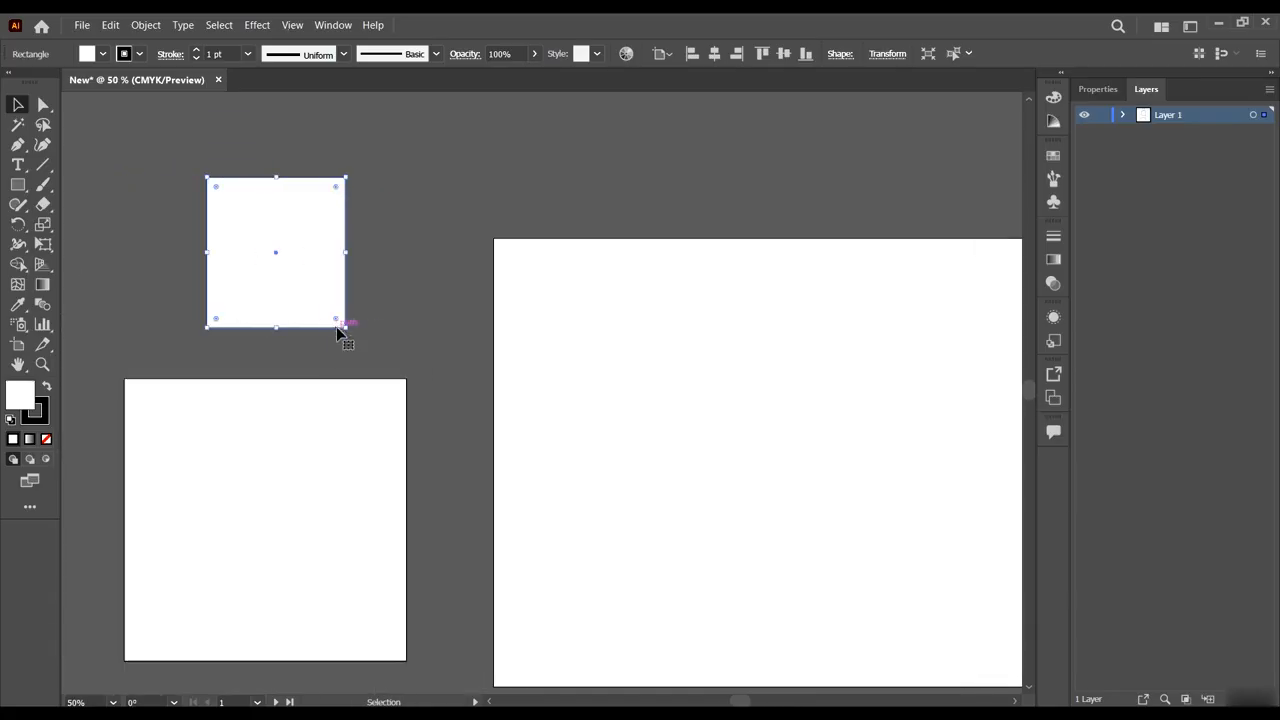
scroll(350, 344, up, 1)
scroll(350, 343, down, 2)
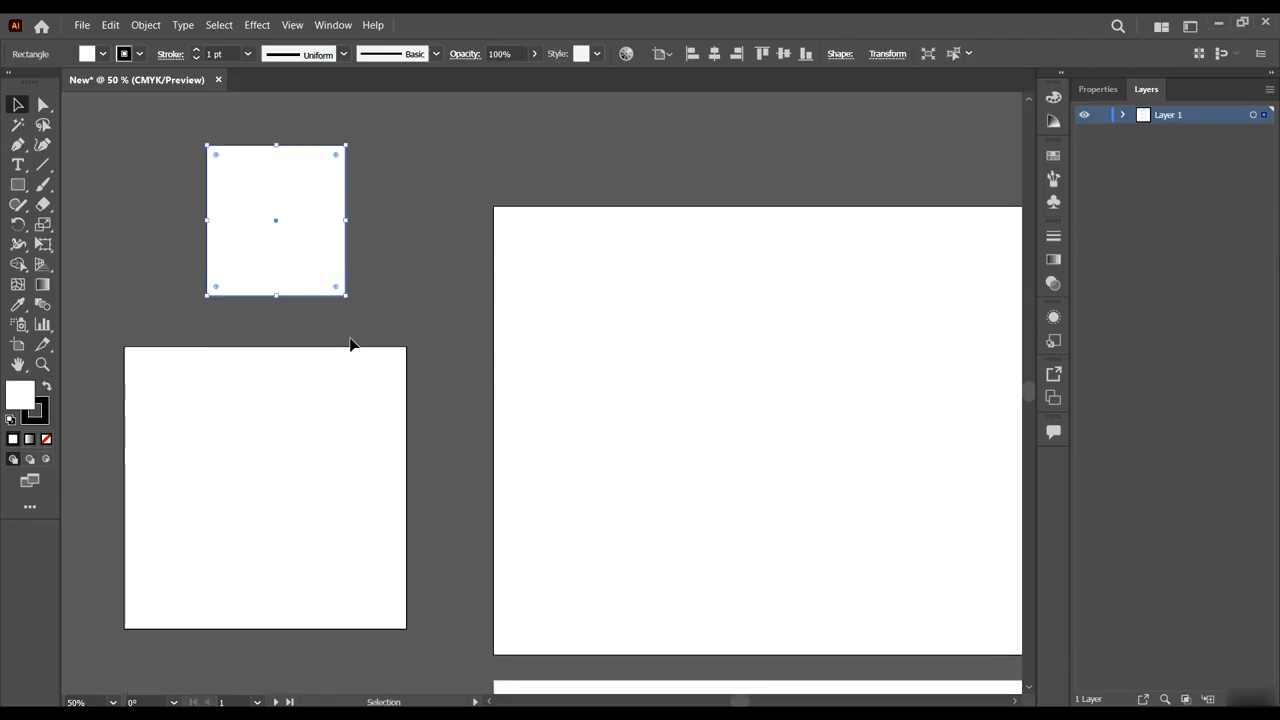
scroll(350, 343, up, 2)
scroll(350, 342, down, 2)
scroll(350, 340, down, 1)
scroll(349, 334, up, 3)
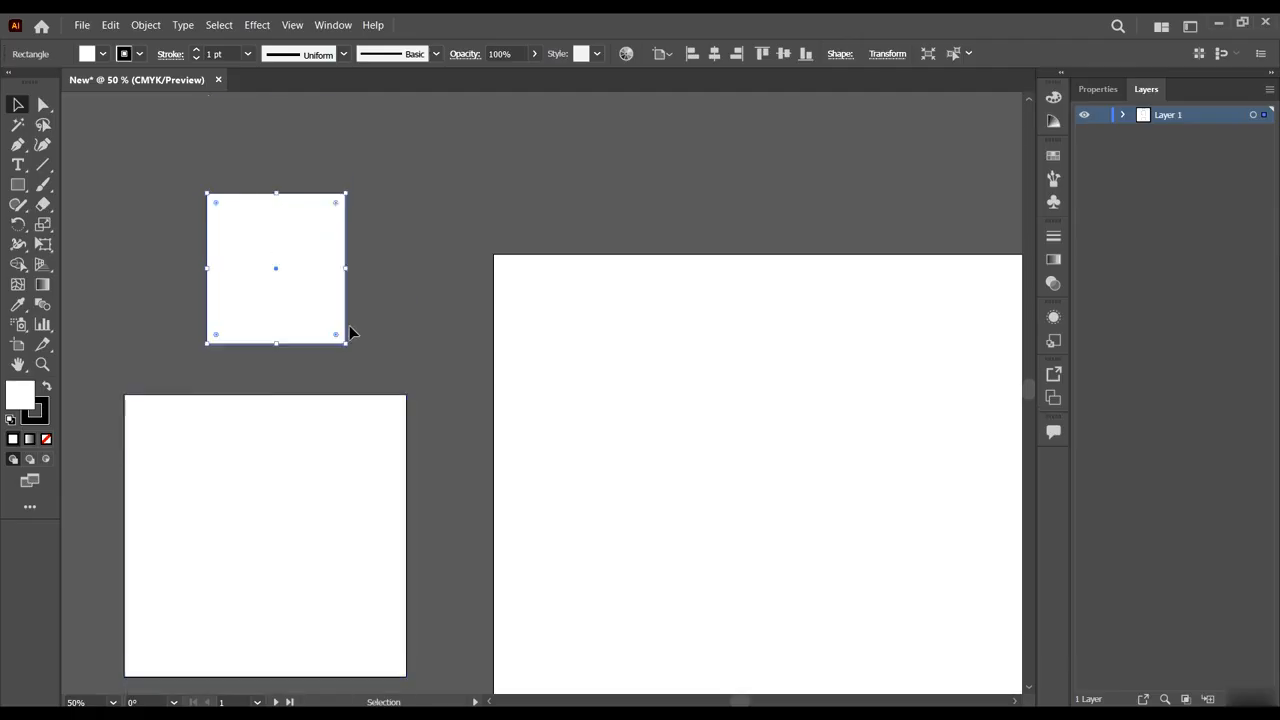
scroll(351, 395, down, 1)
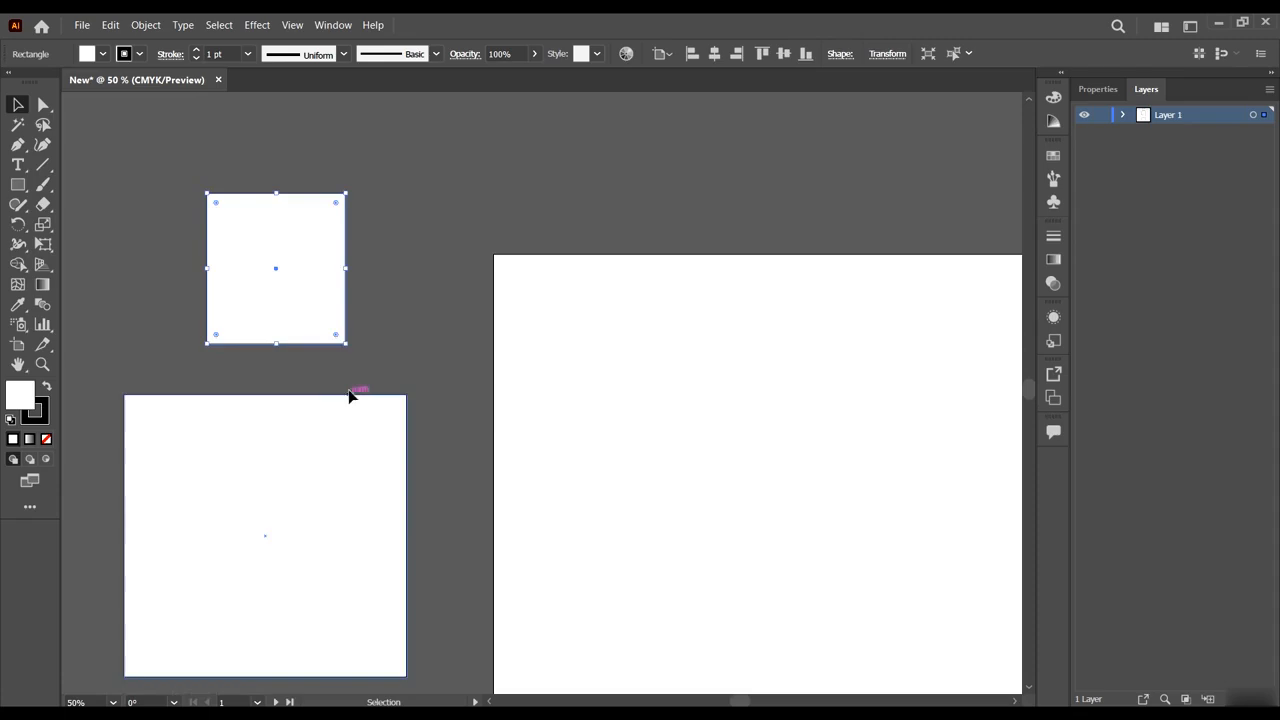
scroll(351, 386, up, 1)
scroll(349, 375, down, 1)
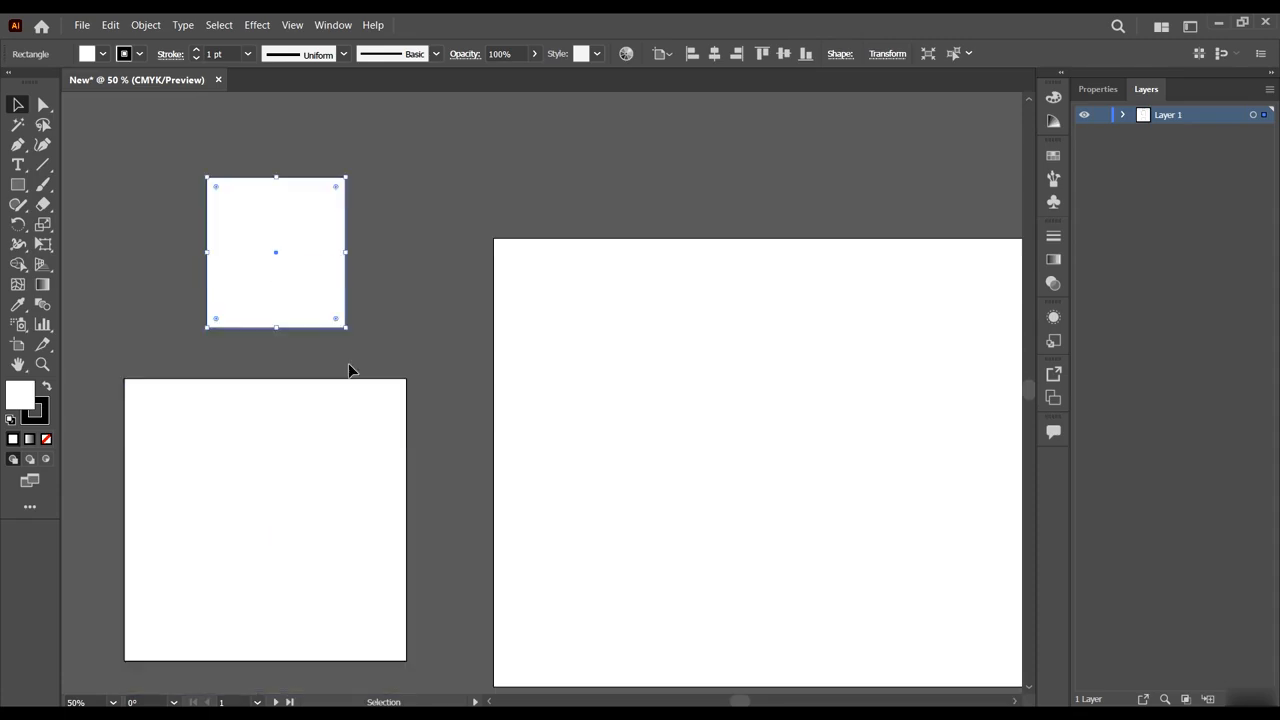
Examine the small rectangle at different magnifications between 25% and 100%, finishing at 66.67%.
scroll(349, 336, down, 2)
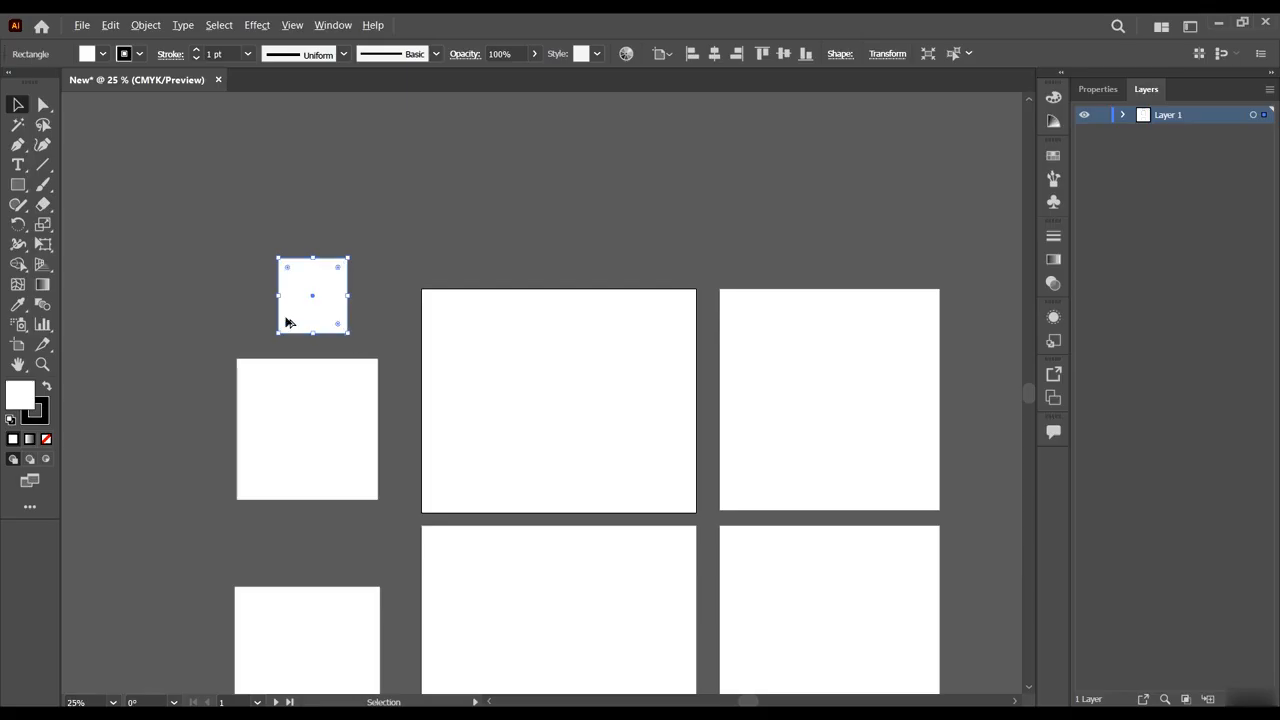
scroll(286, 320, up, 3)
scroll(345, 352, up, 1)
scroll(391, 380, down, 3)
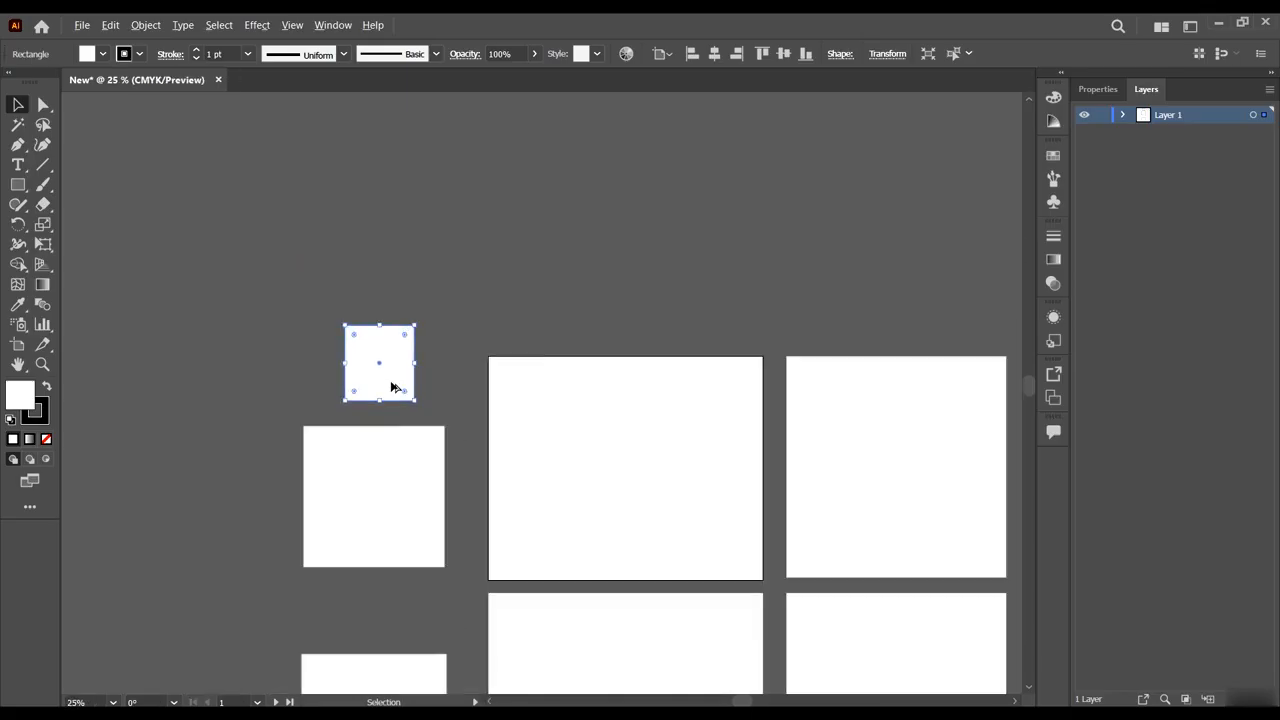
scroll(385, 398, up, 4)
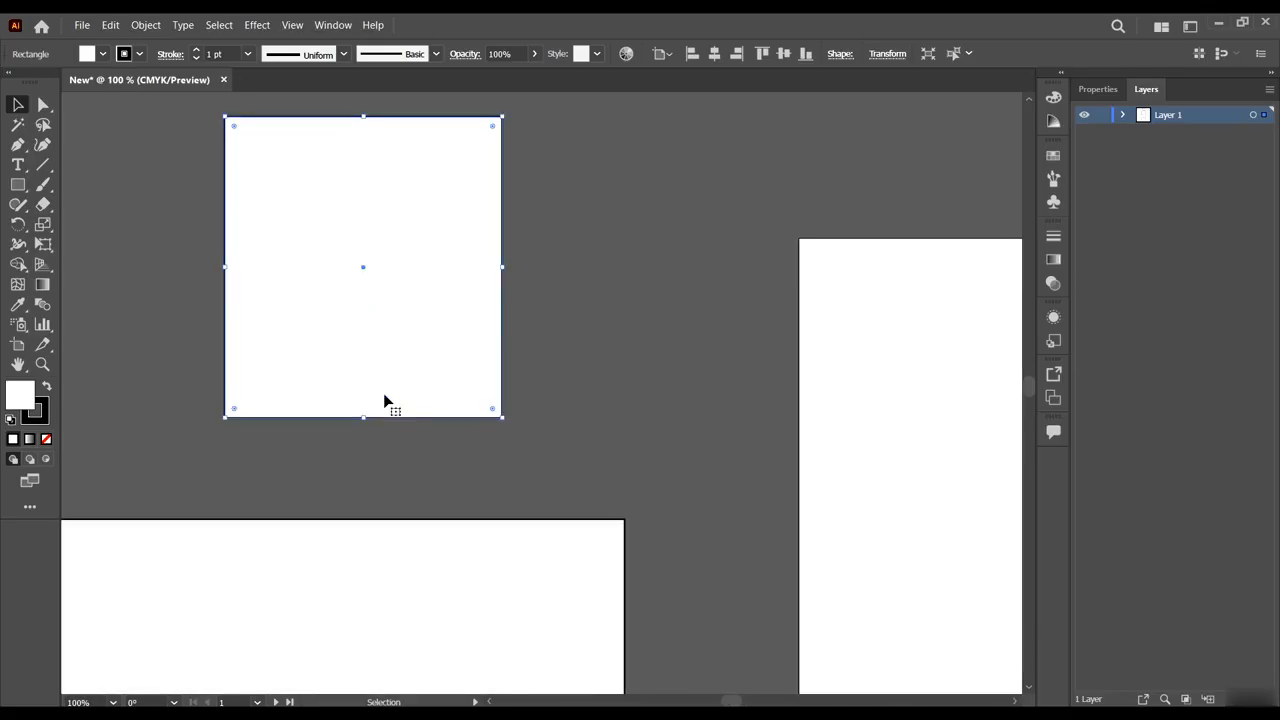
scroll(385, 399, down, 2)
scroll(385, 399, up, 4)
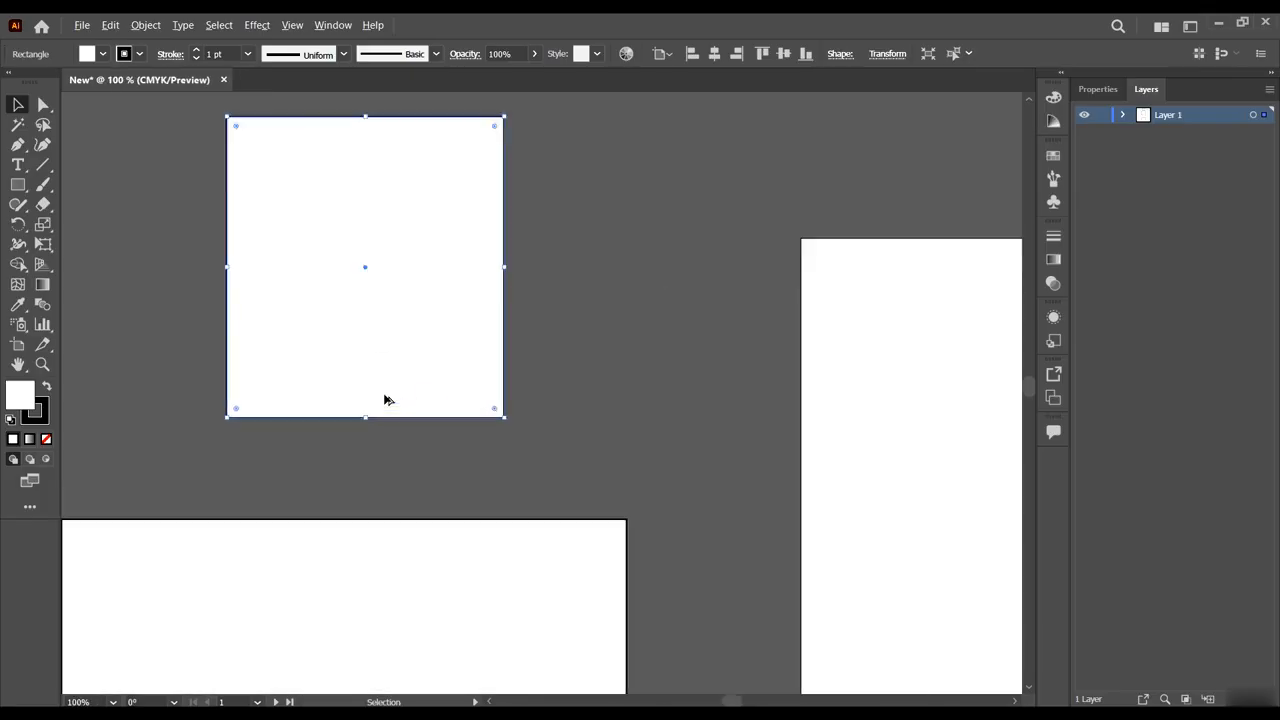
scroll(385, 399, down, 4)
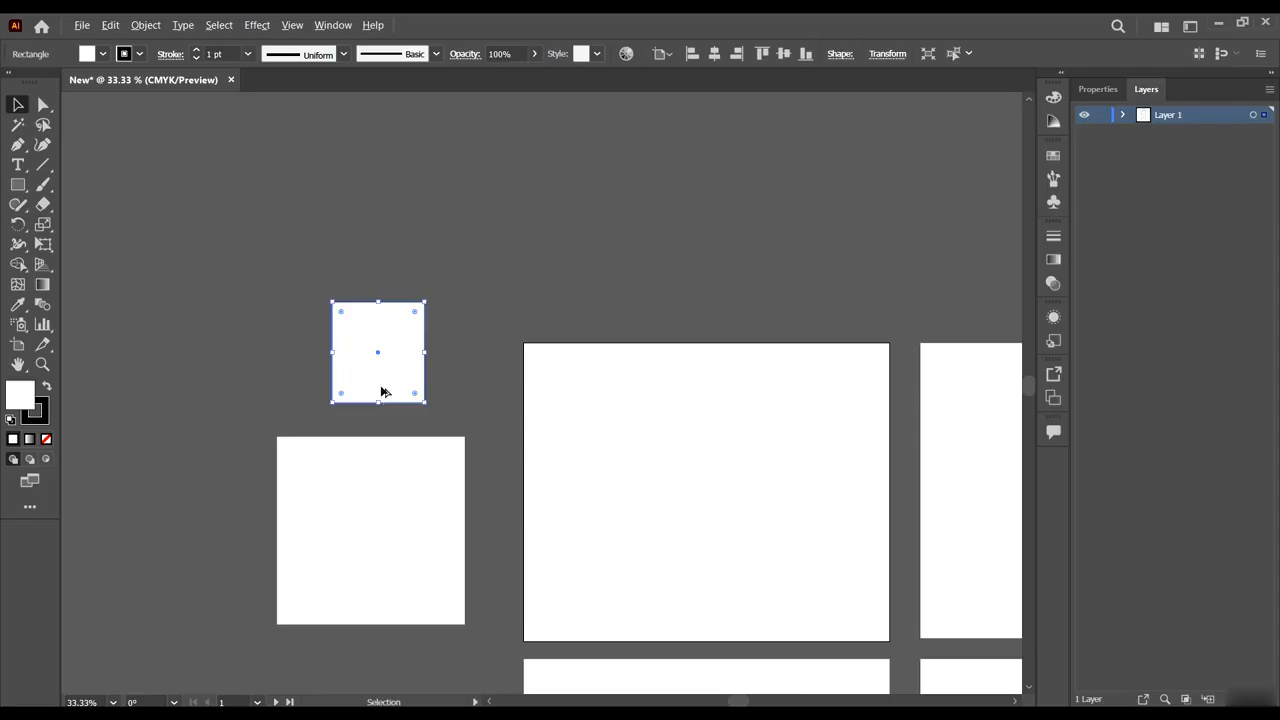
scroll(380, 391, up, 3)
scroll(380, 391, down, 3)
scroll(380, 390, up, 4)
scroll(380, 390, down, 3)
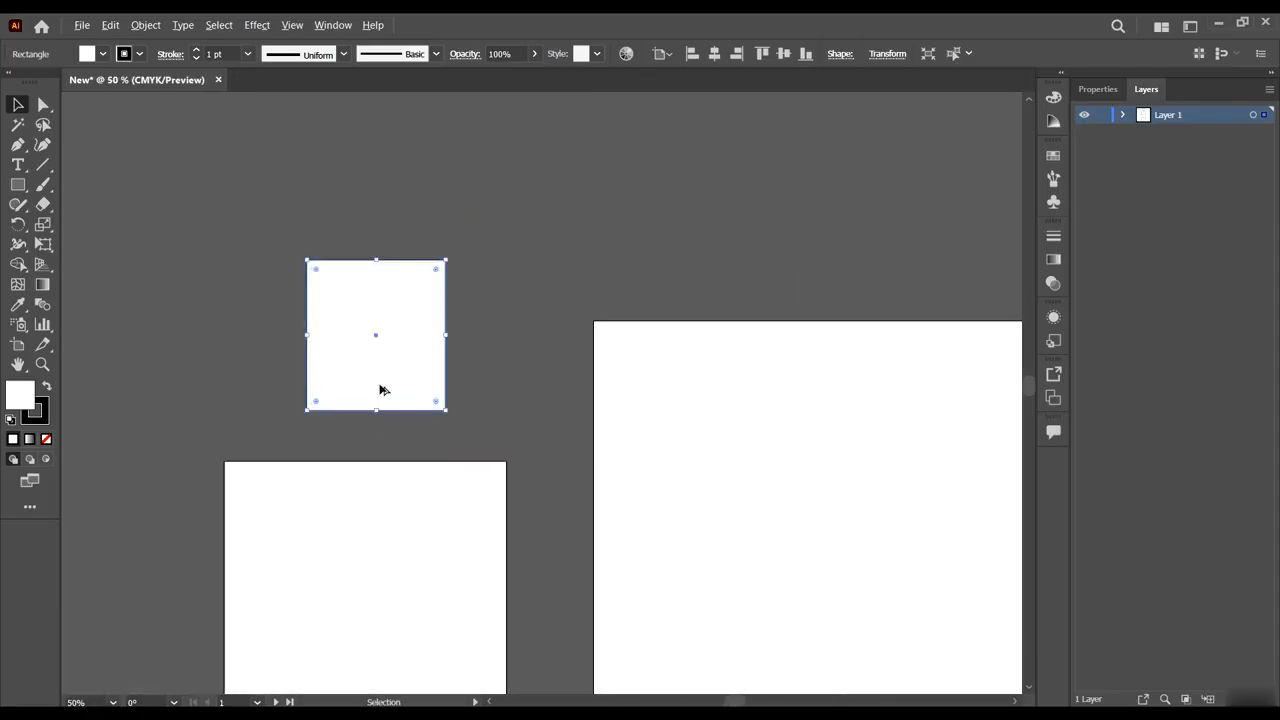
scroll(380, 390, up, 1)
scroll(380, 390, down, 3)
scroll(380, 390, up, 3)
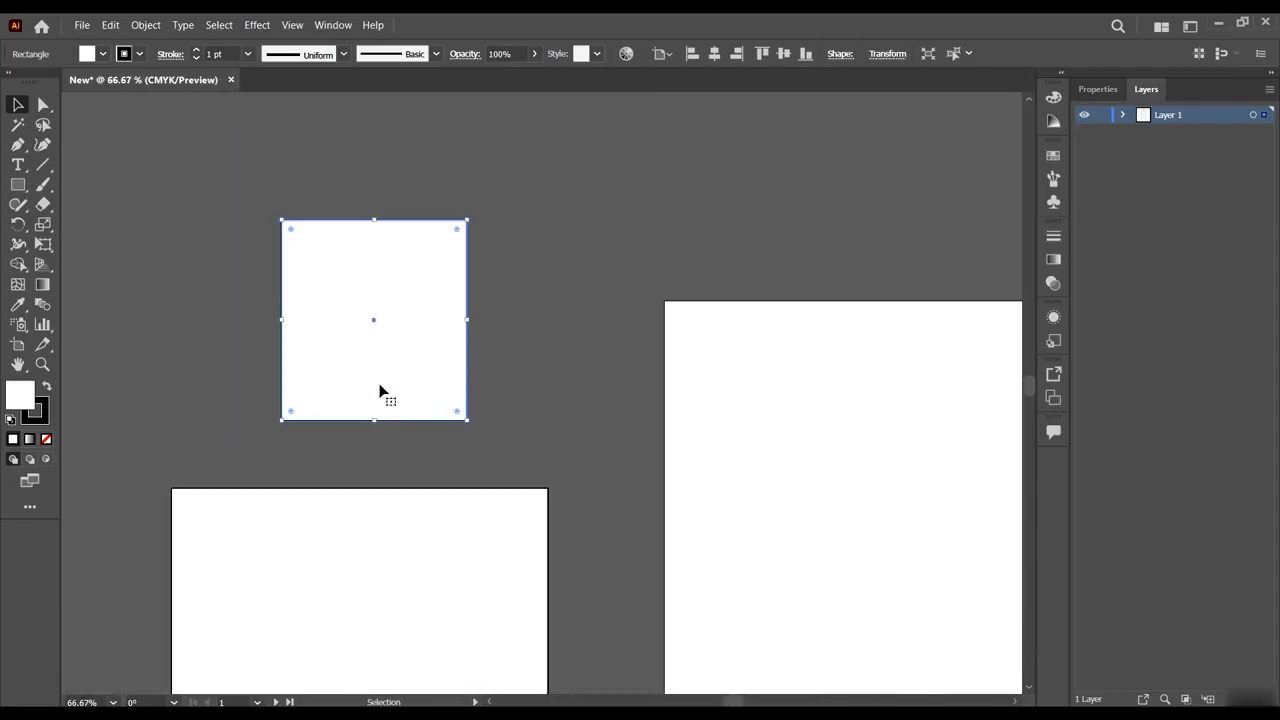
Look across the canvas on both sides of the small rectangle by panning horizontally at 66.67%.
scroll(380, 391, left, 1)
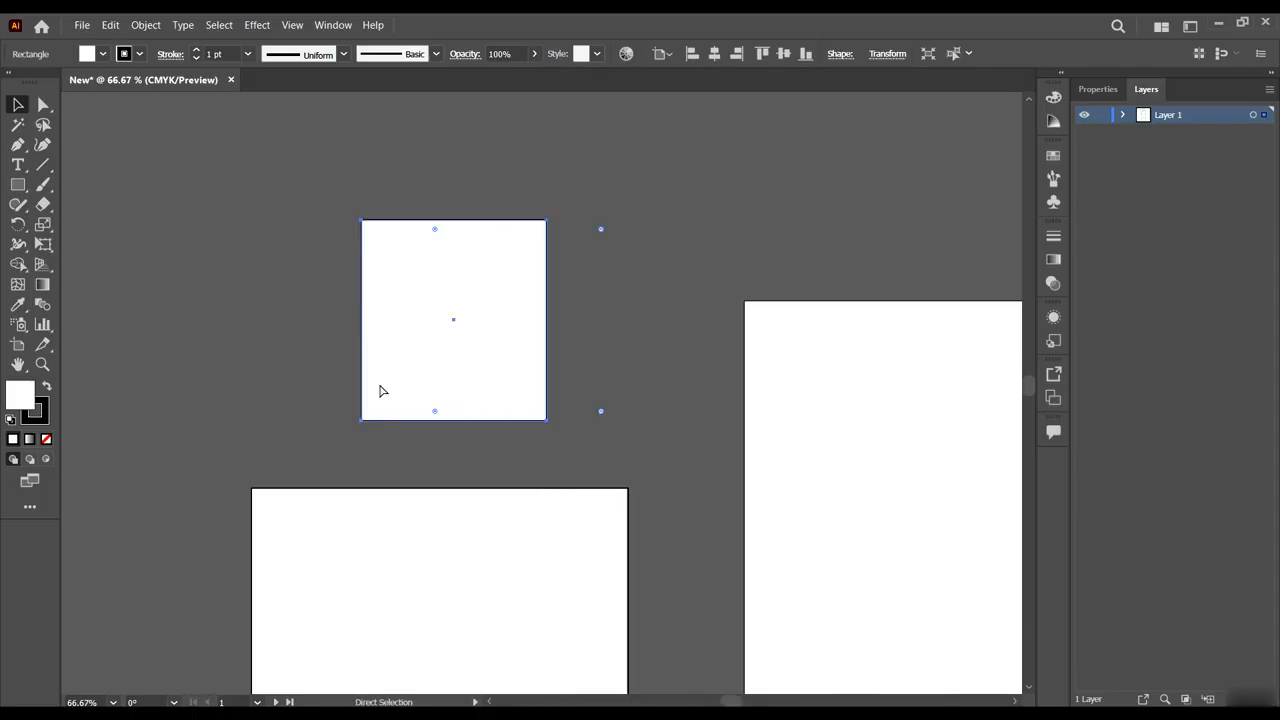
scroll(380, 391, right, 2)
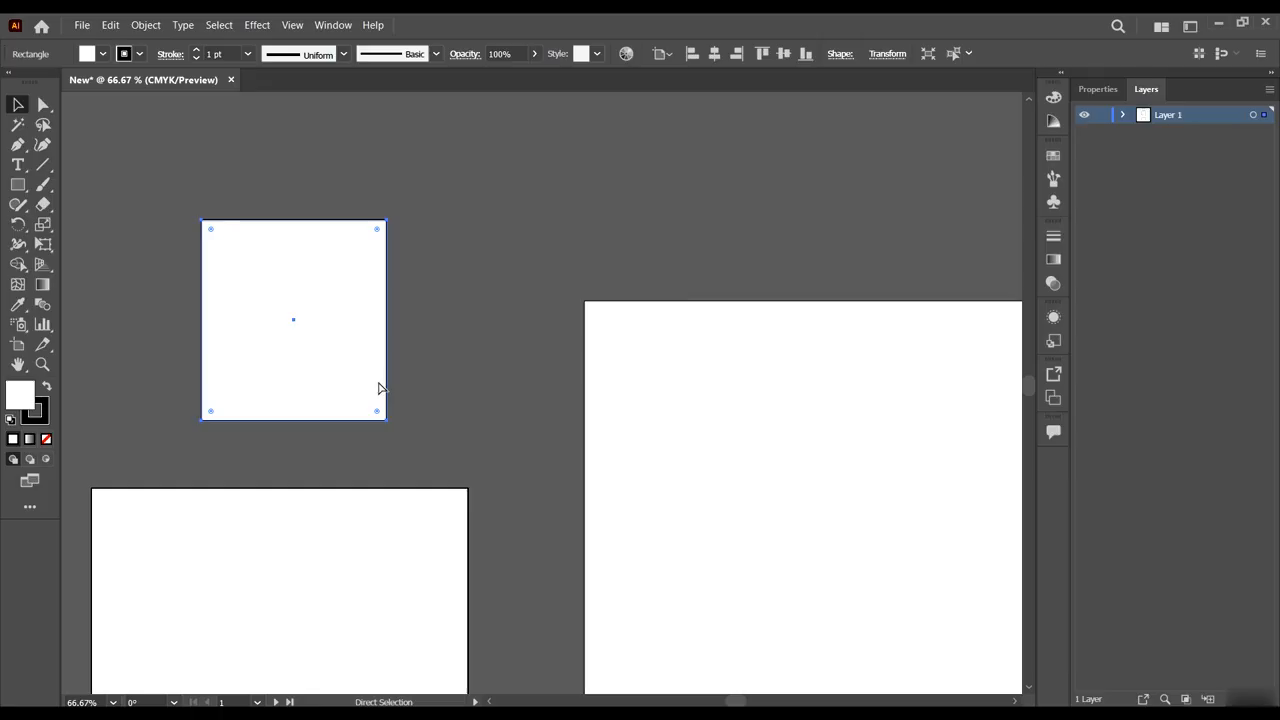
scroll(379, 388, left, 2)
scroll(379, 388, right, 2)
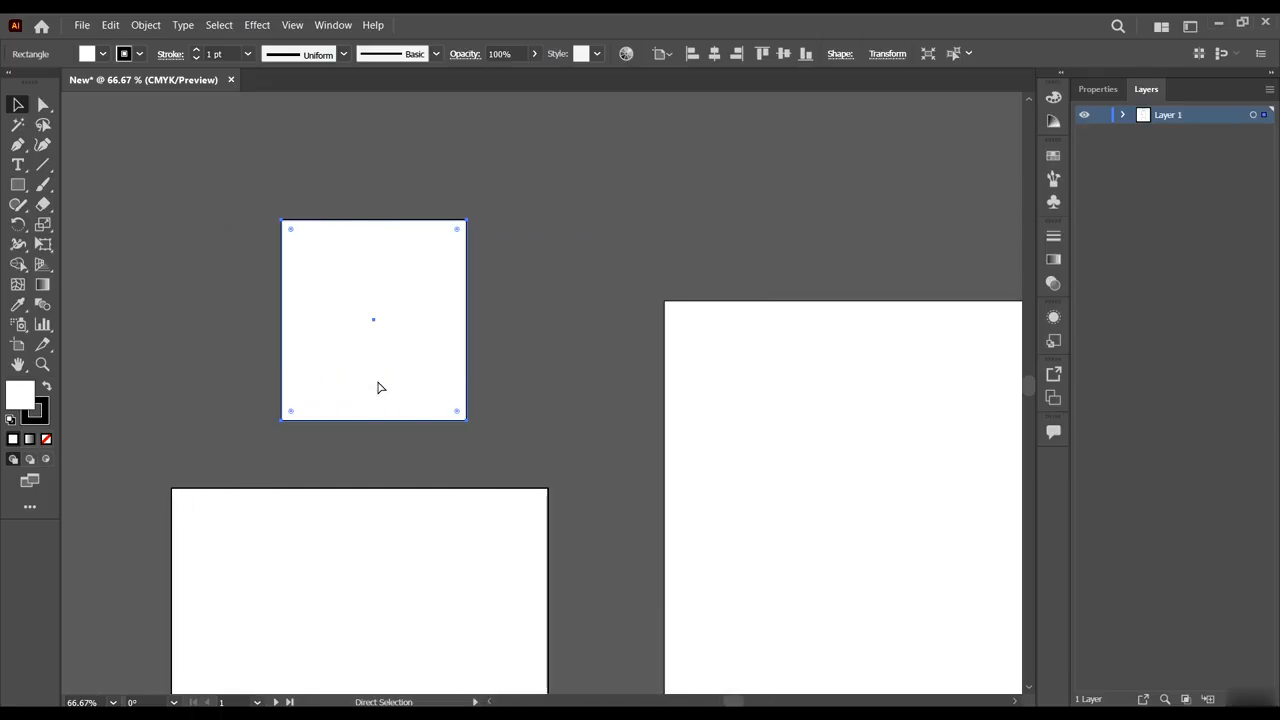
scroll(379, 388, right, 1)
scroll(379, 388, left, 2)
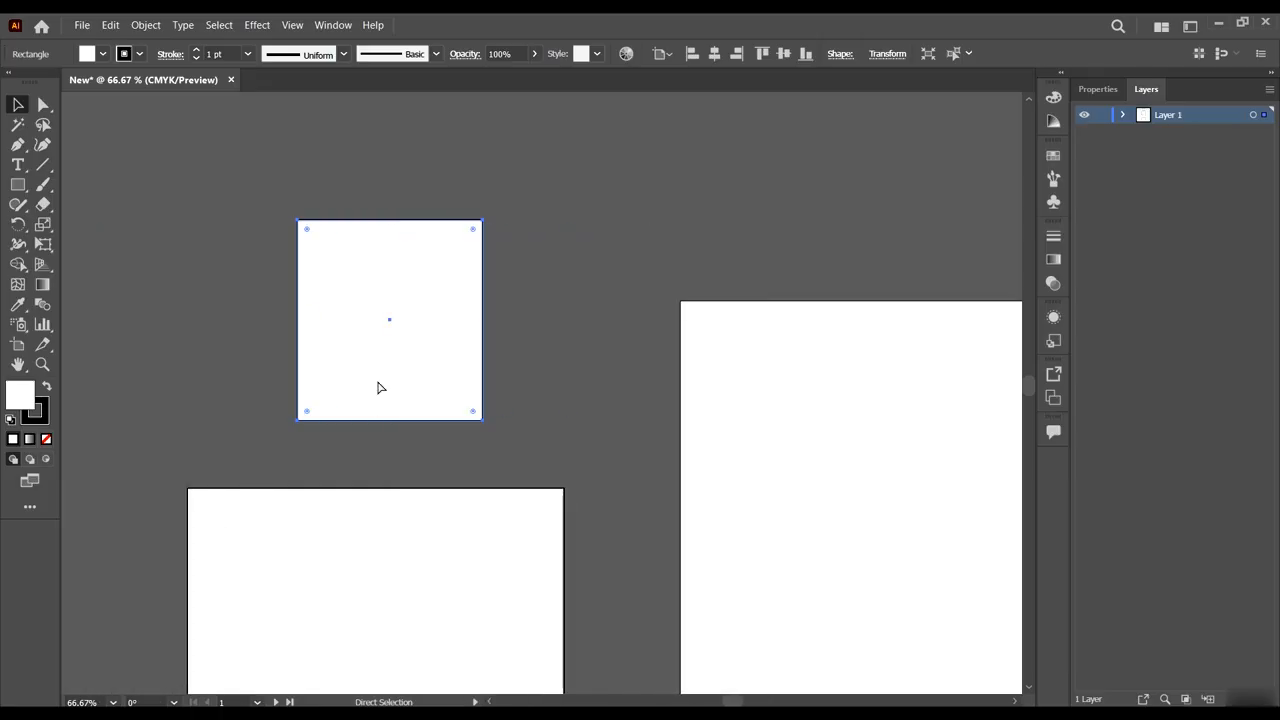
key(v)
scroll(377, 388, left, 1)
scroll(377, 388, right, 3)
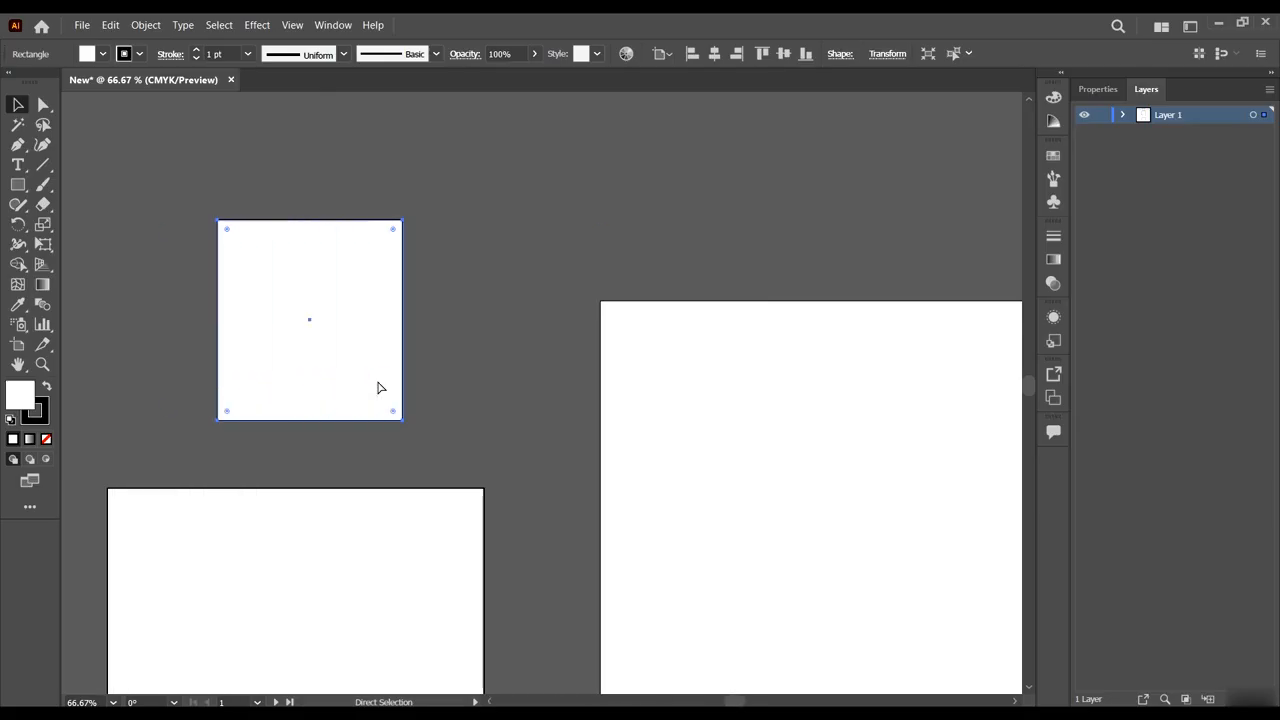
scroll(363, 372, right, 1)
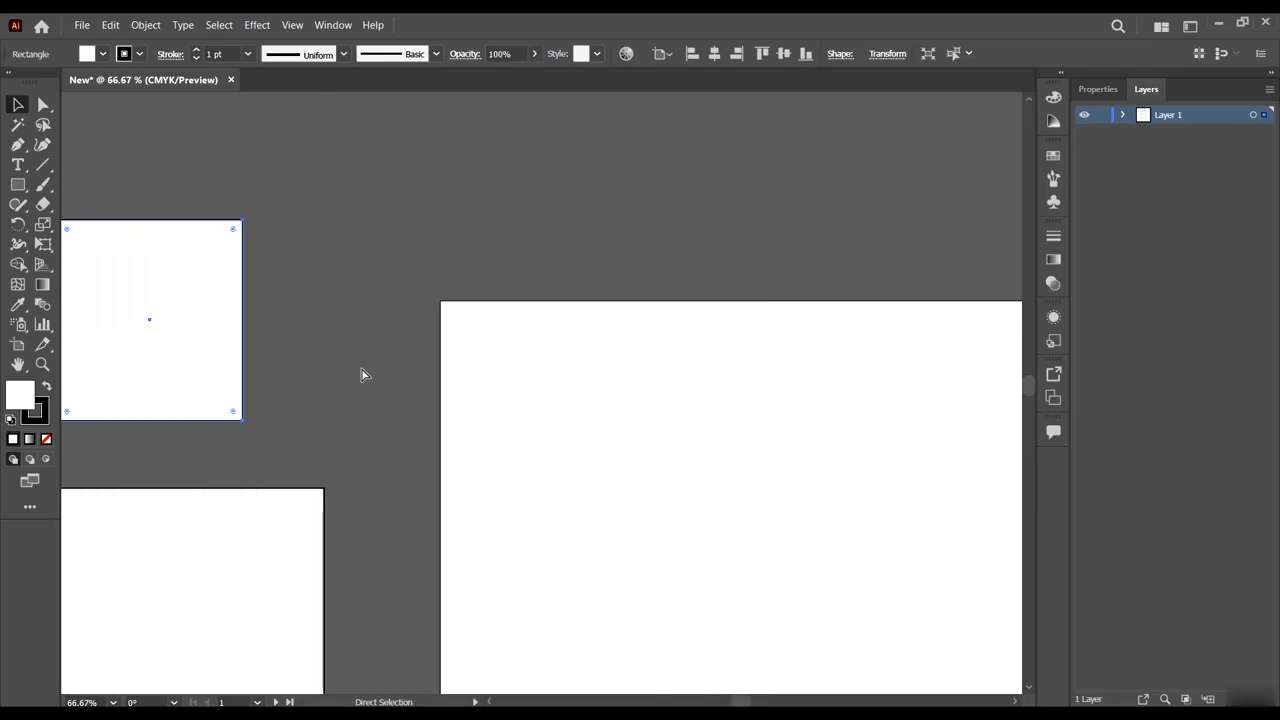
scroll(362, 374, left, 1)
scroll(363, 374, right, 1)
scroll(351, 372, left, 3)
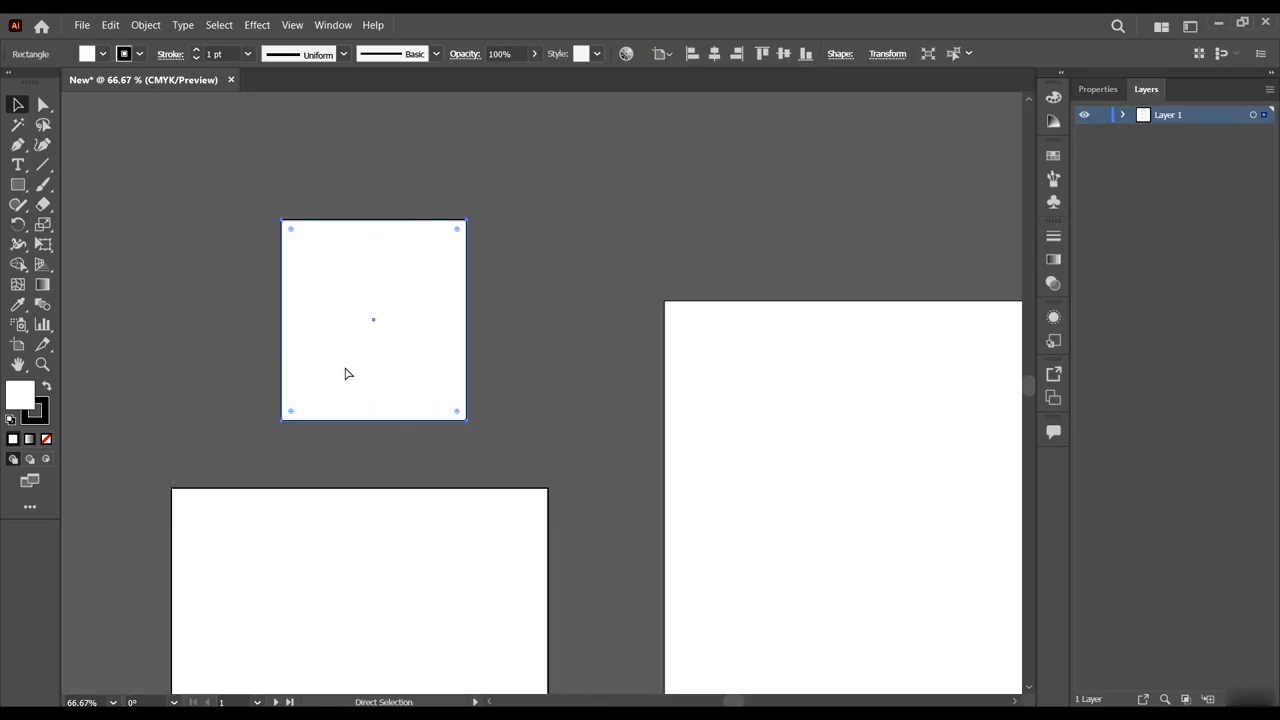
scroll(325, 365, up, 1)
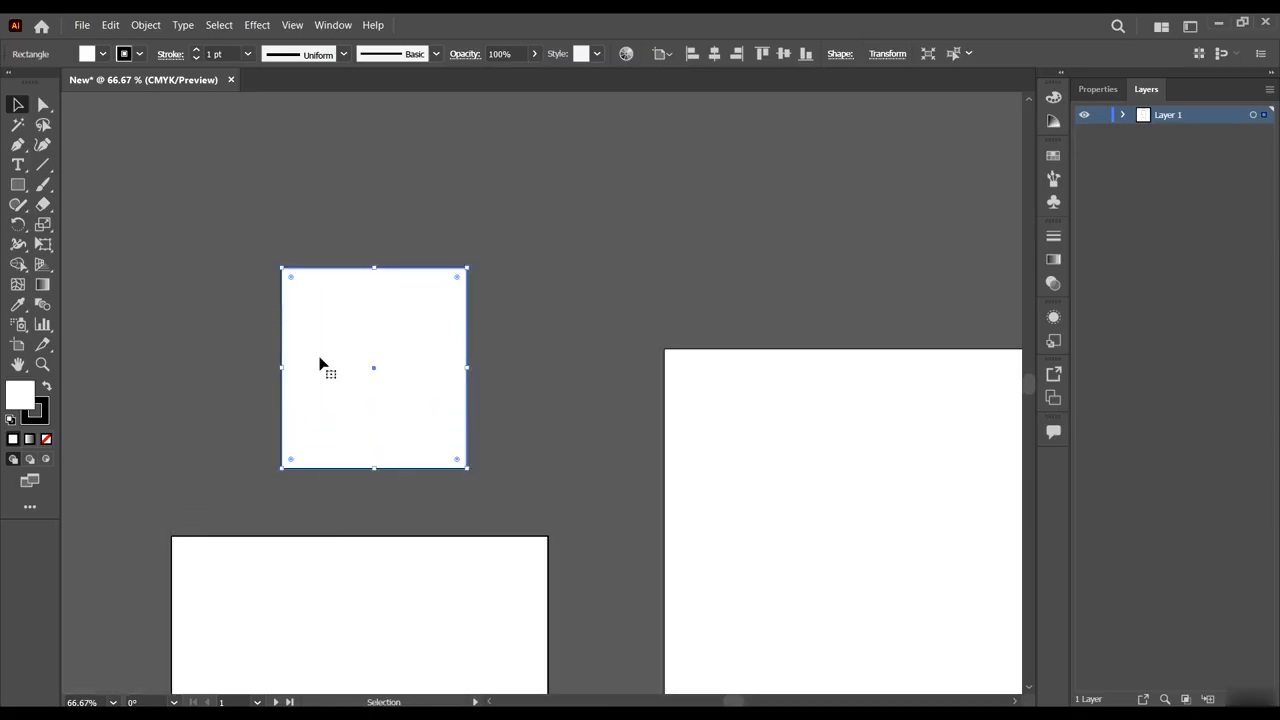
Move the middle rectangle farther left and the small rectangle higher up with the Selection tool, and clear the selection.
click(20, 110)
click(376, 577)
alt+scroll(375, 574, down, 2)
scroll(386, 543, down, 2)
drag(386, 543, 293, 534)
drag(403, 394, 395, 301)
click(411, 447)
scroll(177, 252, up, 1)
alt+scroll(219, 311, up, 2)
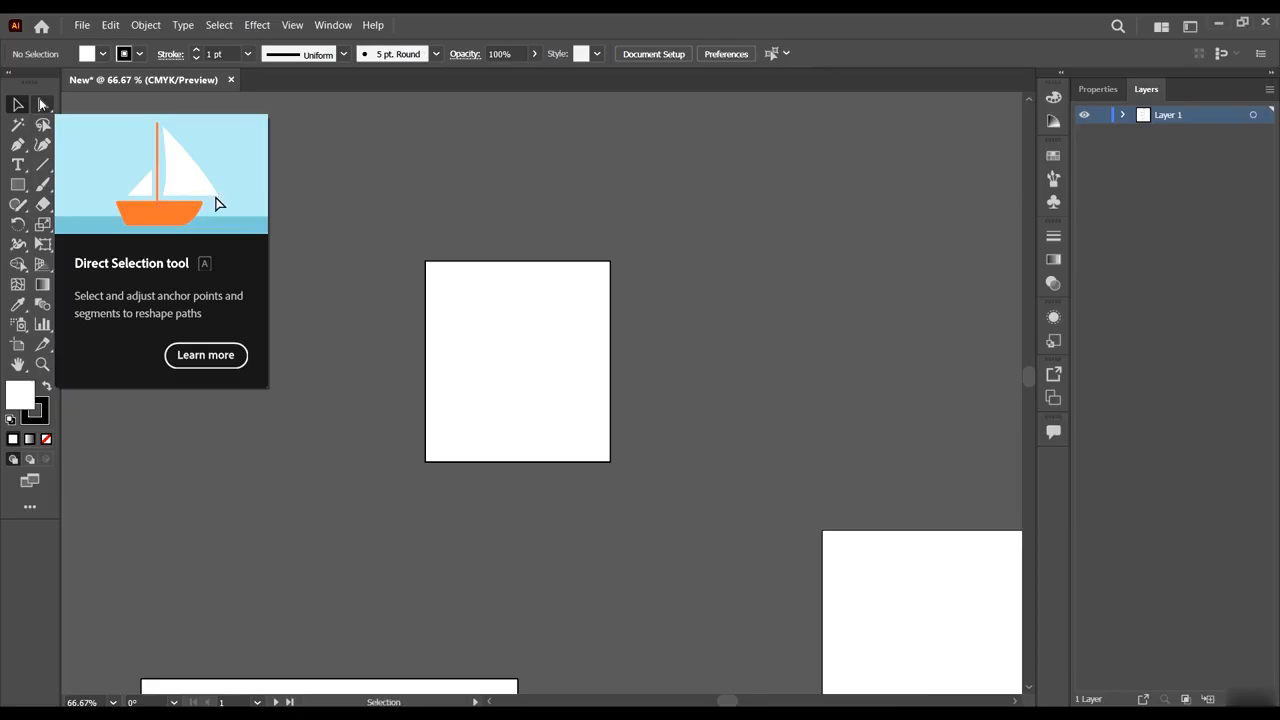
Select the small rectangle with the Direct Selection tool and view its corner anchor points at 100%.
click(42, 104)
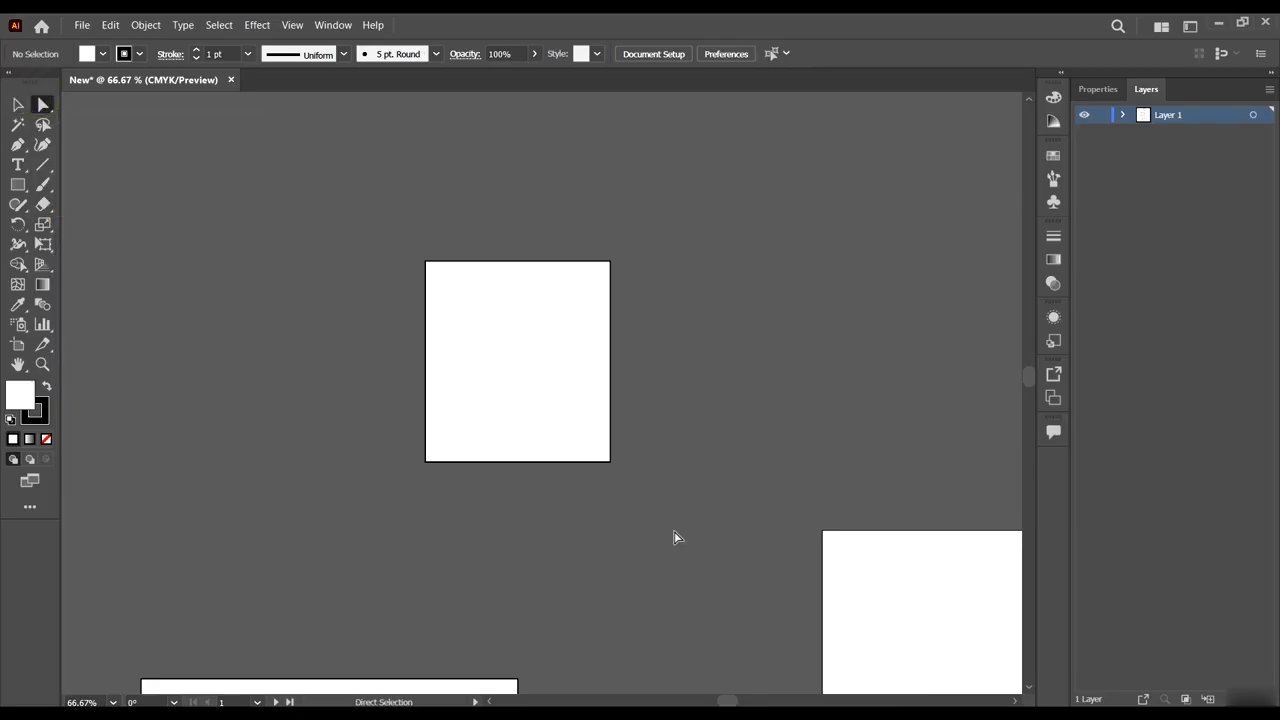
click(521, 319)
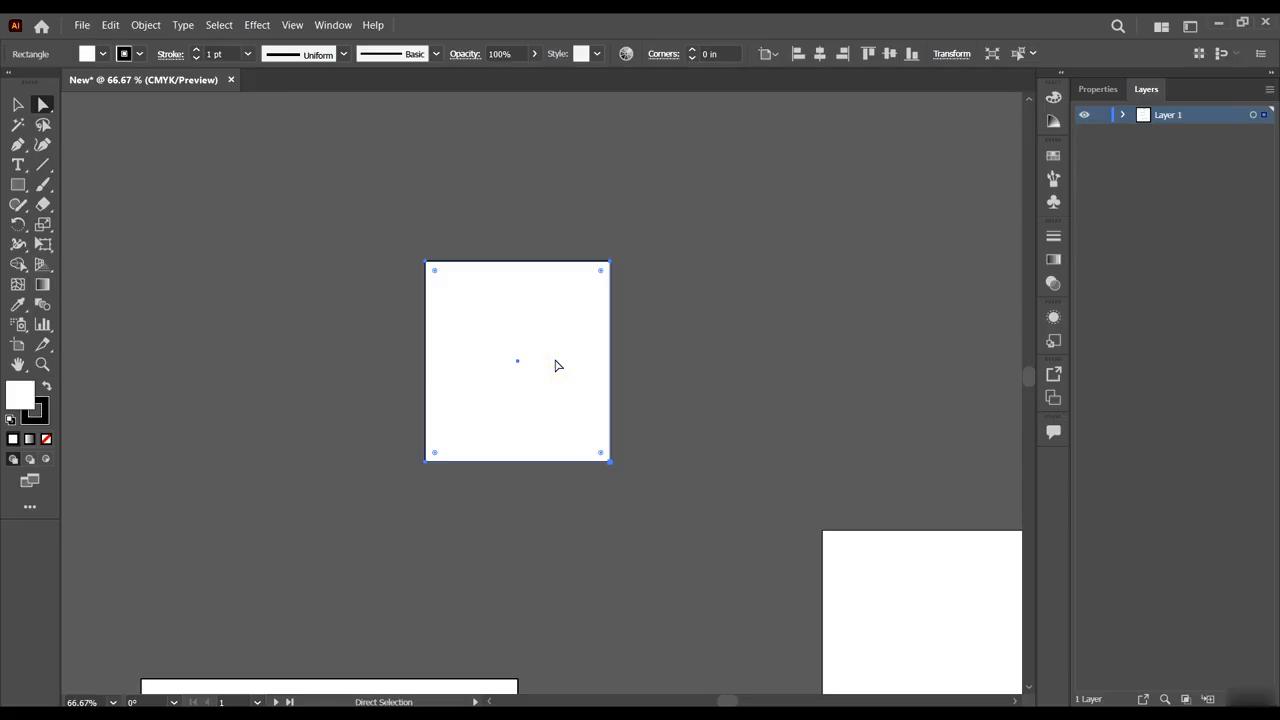
scroll(410, 275, up, 1)
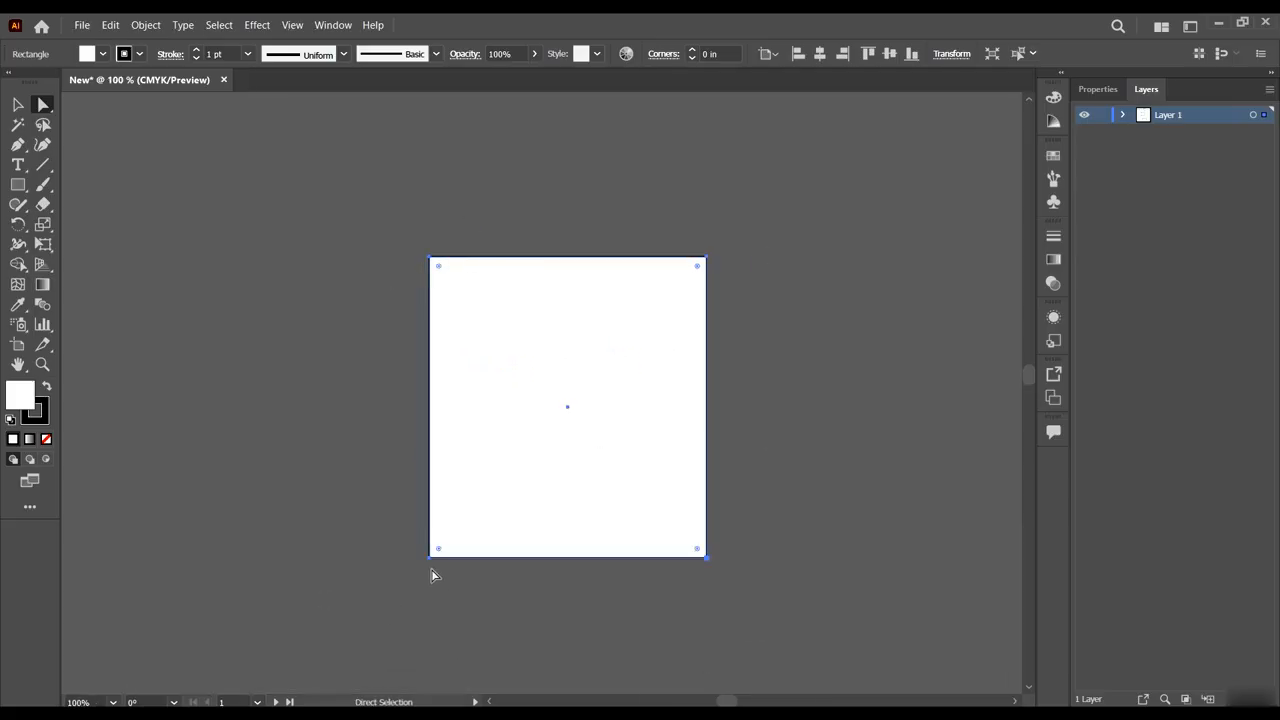
click(43, 104)
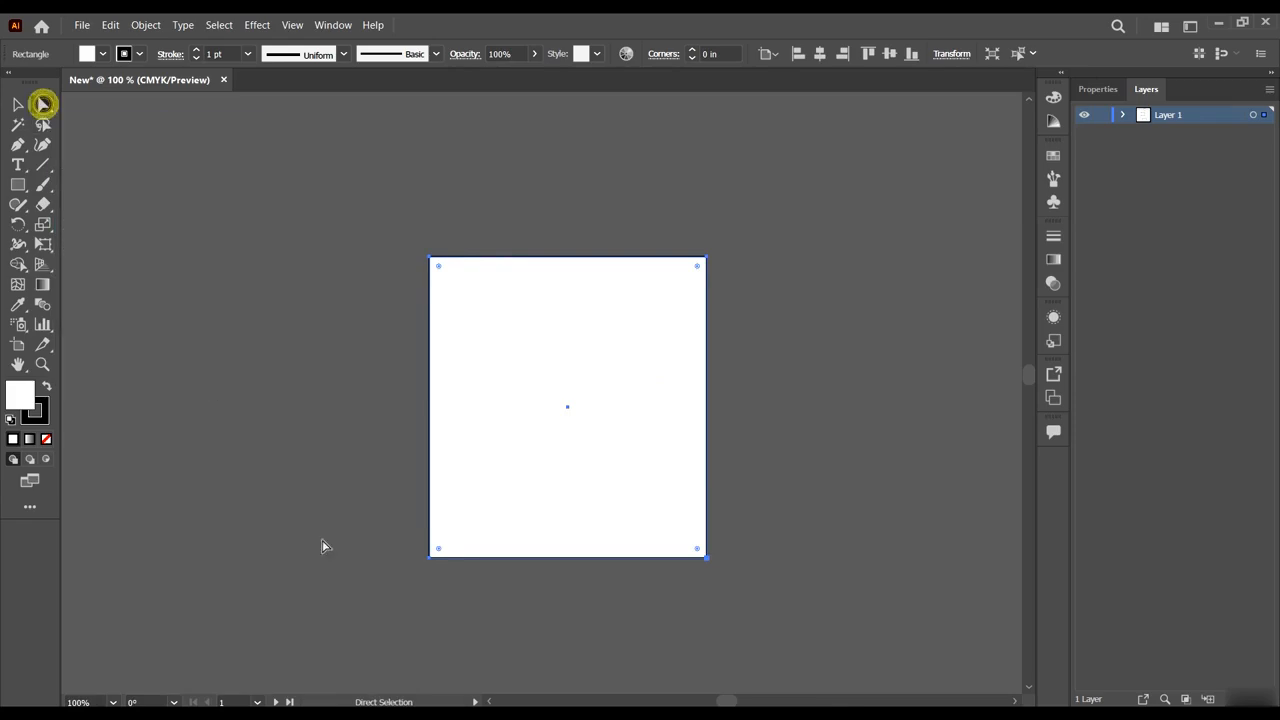
Move the small rectangle's lower-left anchor point outward to about X -6.72 in, Y -1.20 in, and show its properties.
drag(431, 565, 431, 565)
click(429, 558)
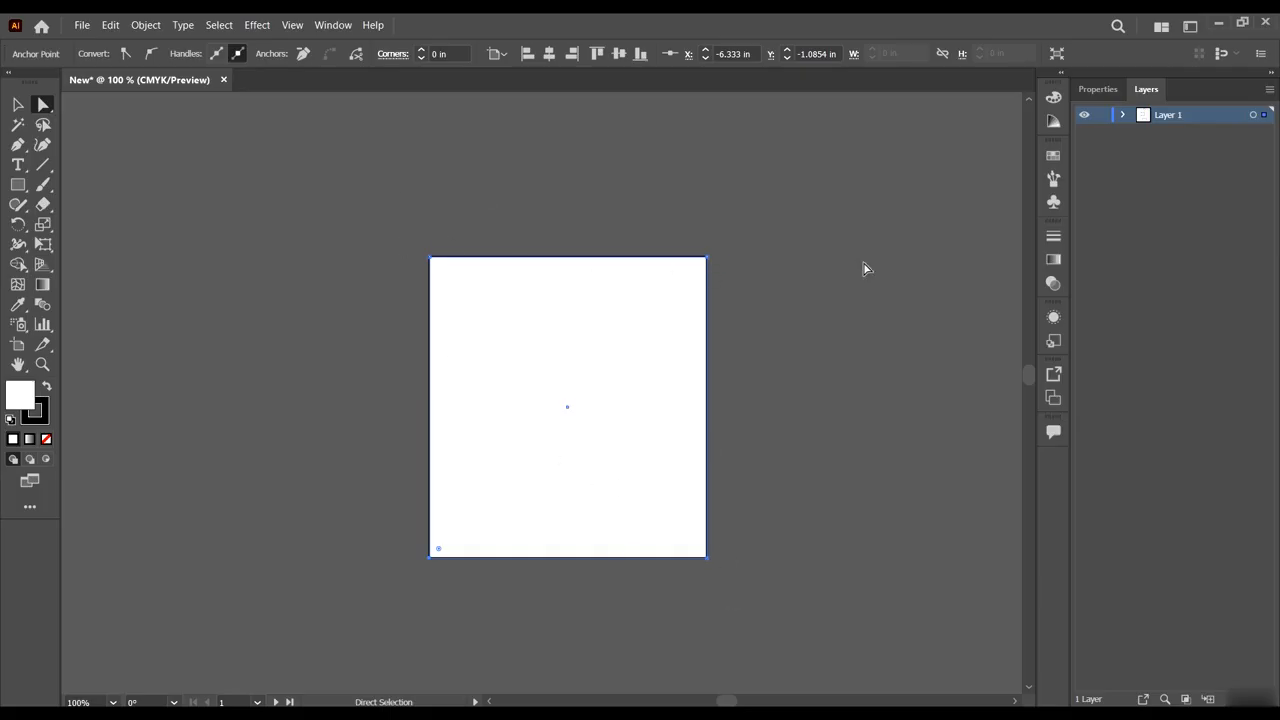
click(430, 557)
drag(430, 558, 394, 548)
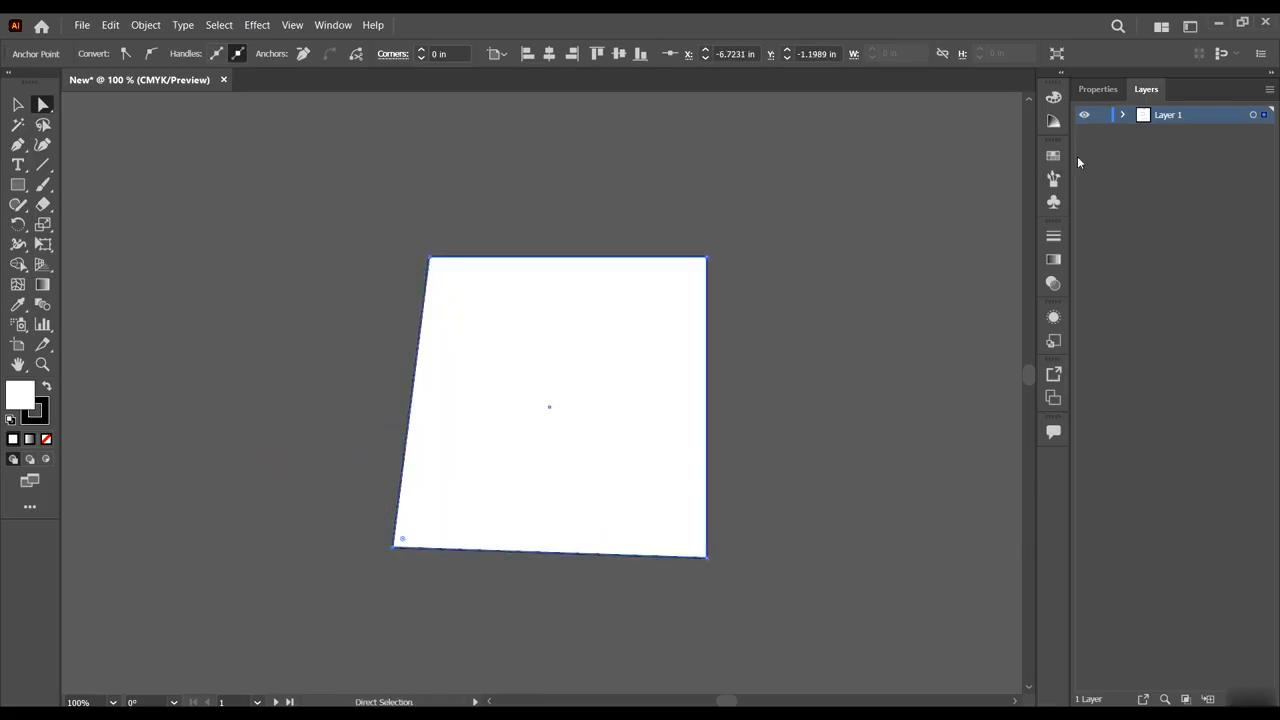
click(1098, 89)
click(417, 585)
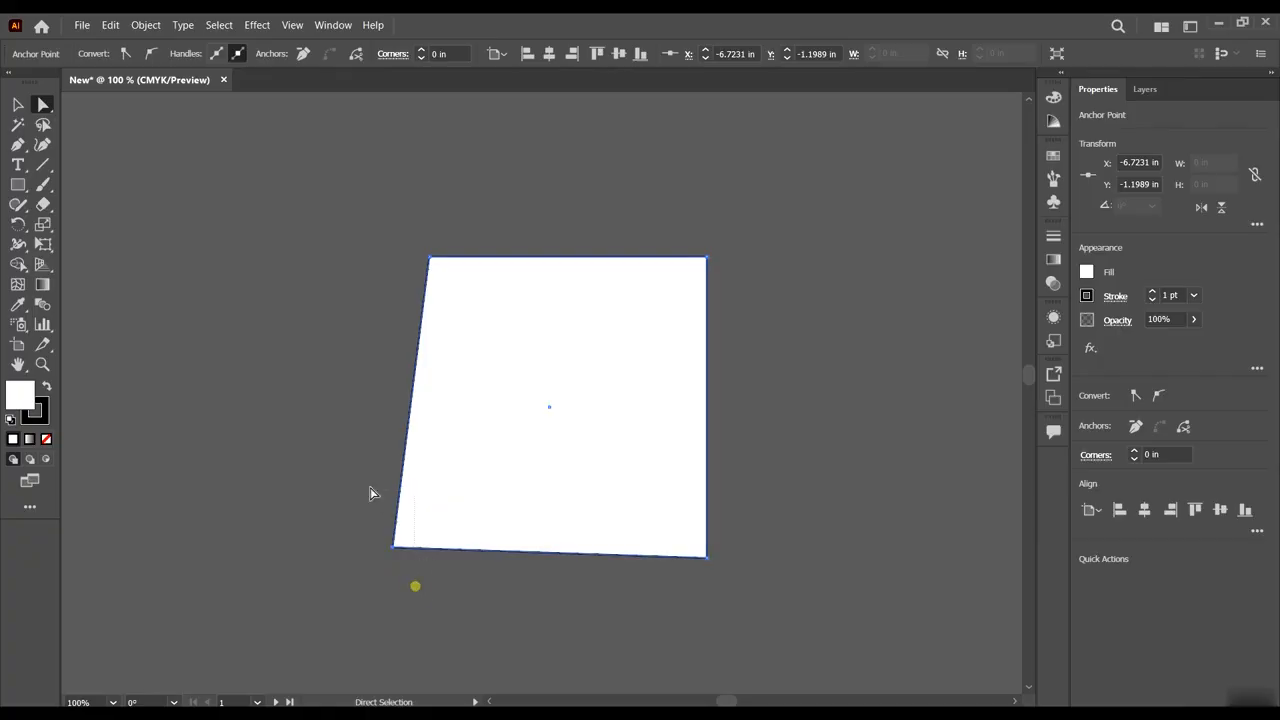
Move the shape's lower-left anchor point inward to about X -5.79 in and set its Y position to -1.875 in.
drag(397, 543, 481, 494)
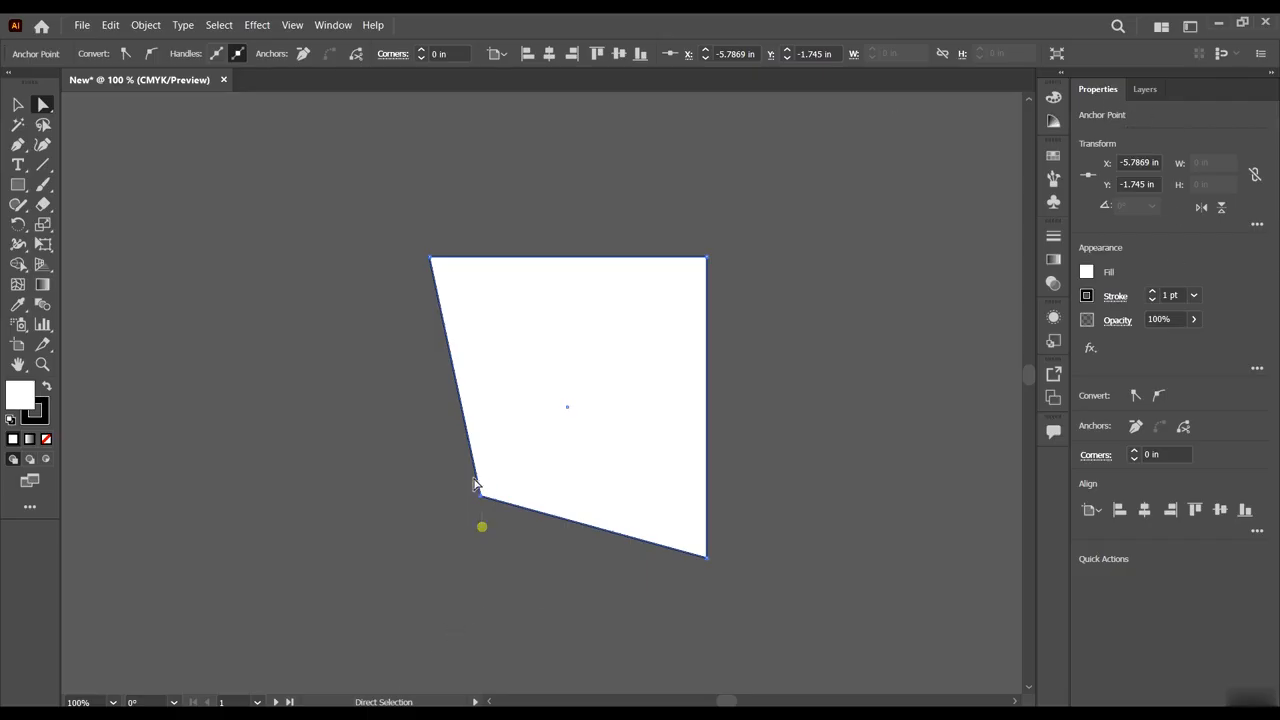
click(1123, 161)
click(1125, 184)
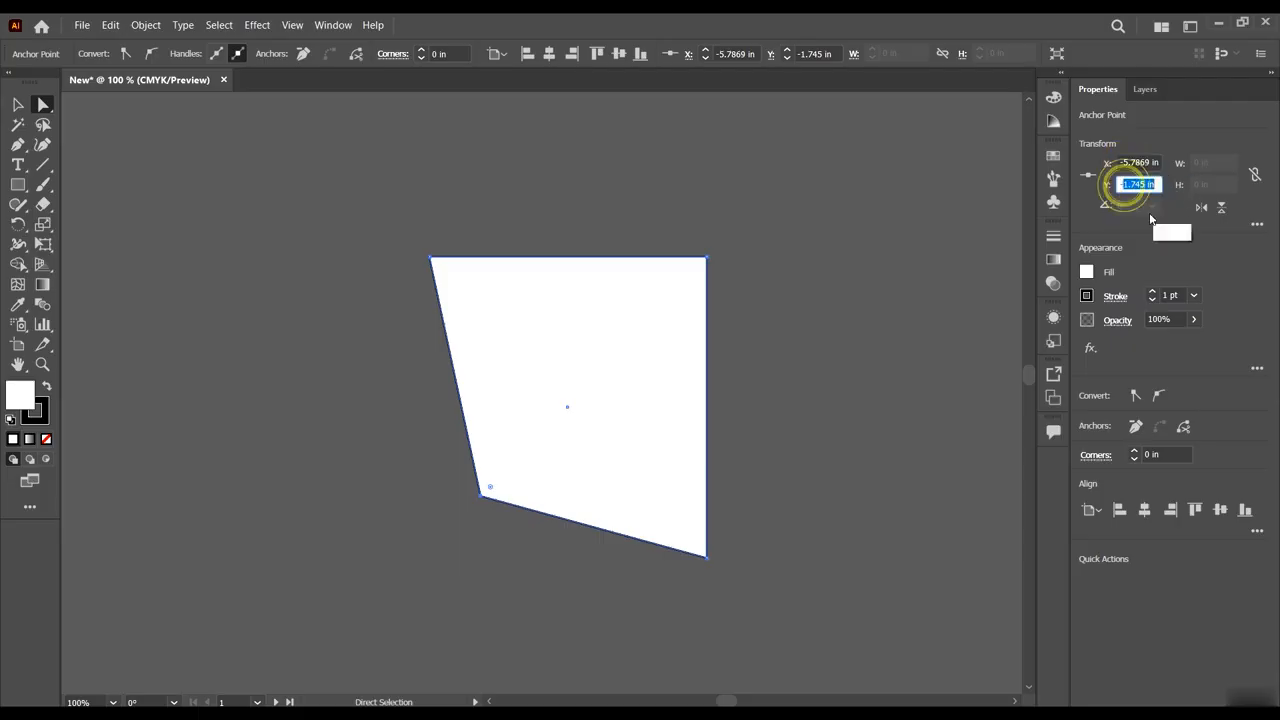
text(-1.875)
key(Return)
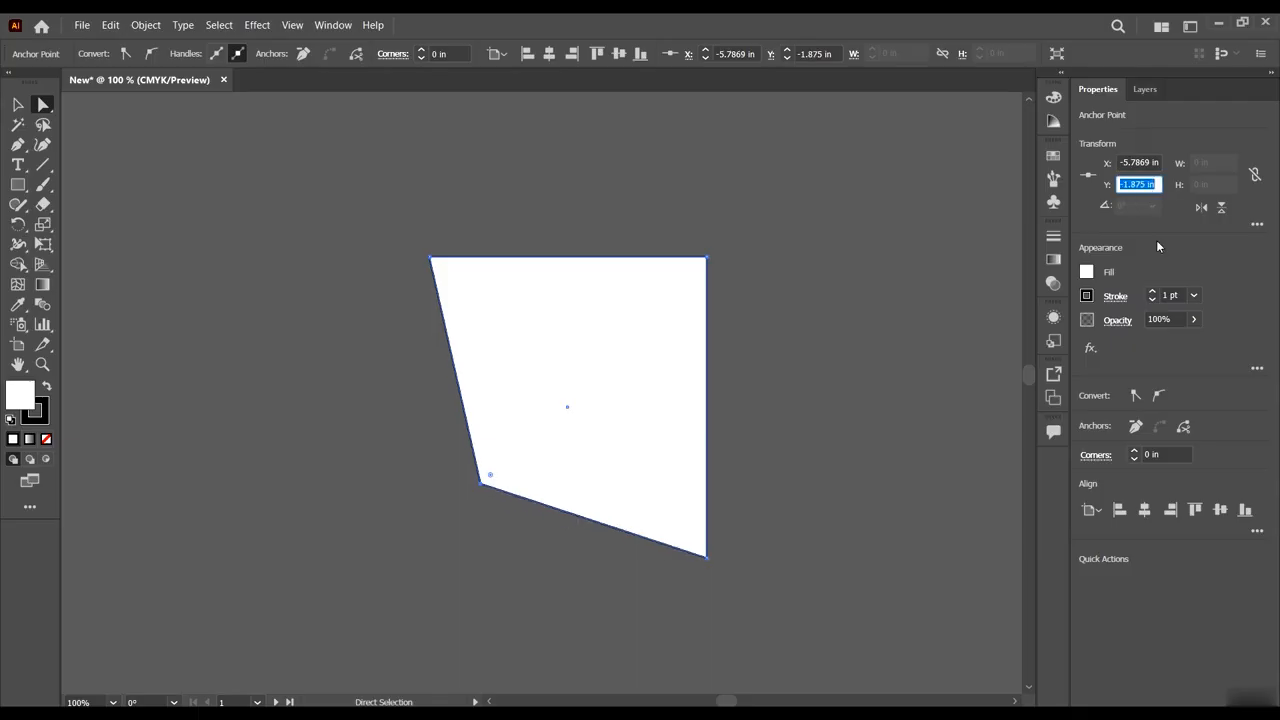
click(1131, 162)
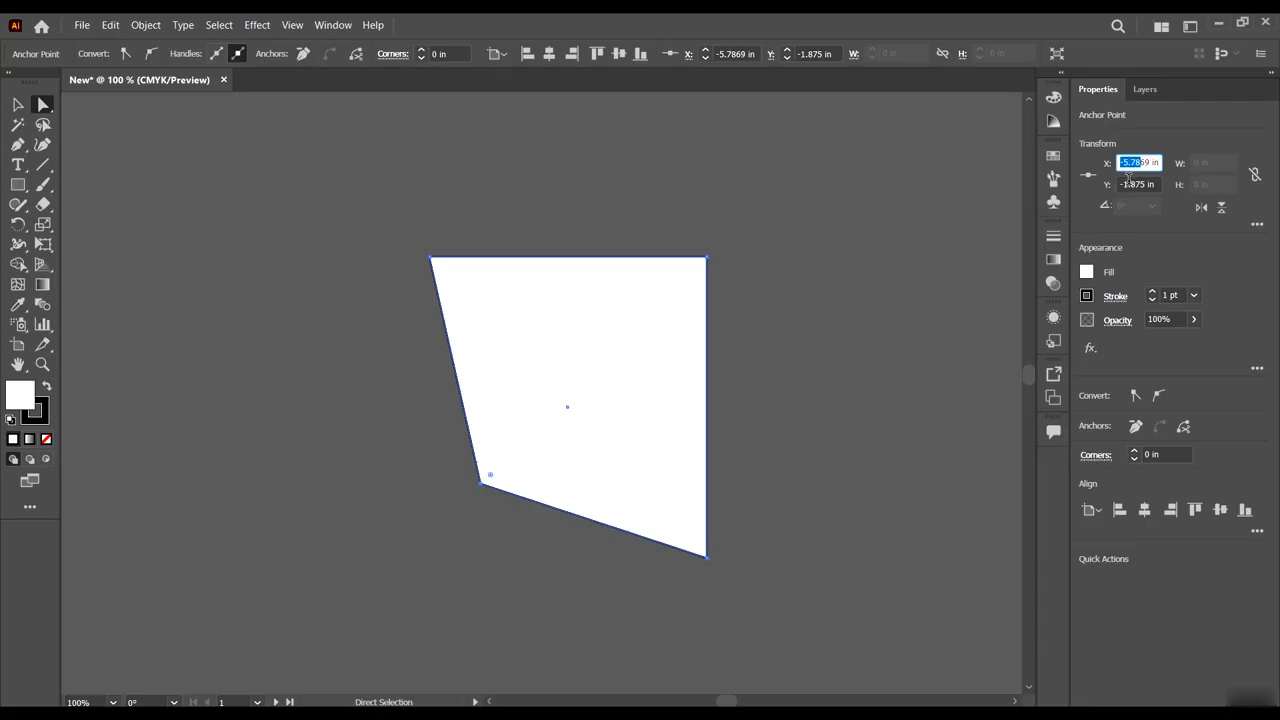
click(1130, 184)
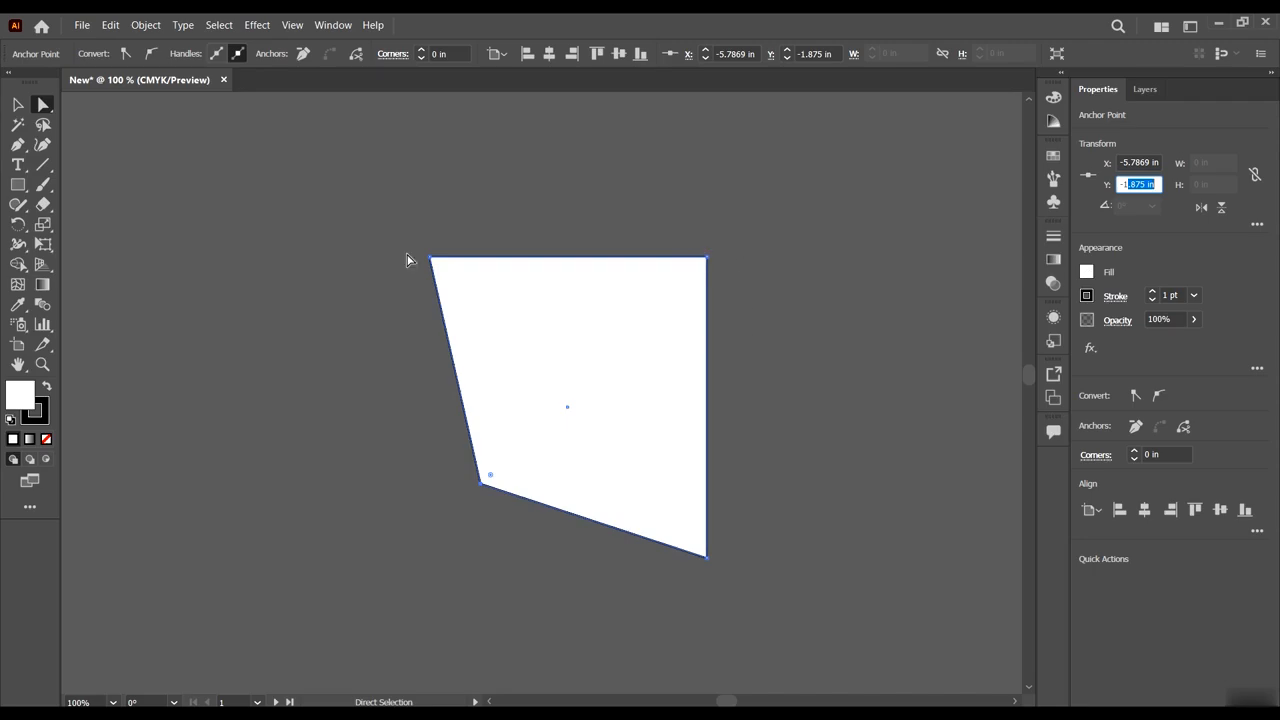
Examine the shape's upper-right corner, outline and lower-left anchor point at different magnifications.
scroll(745, 270, up, 8)
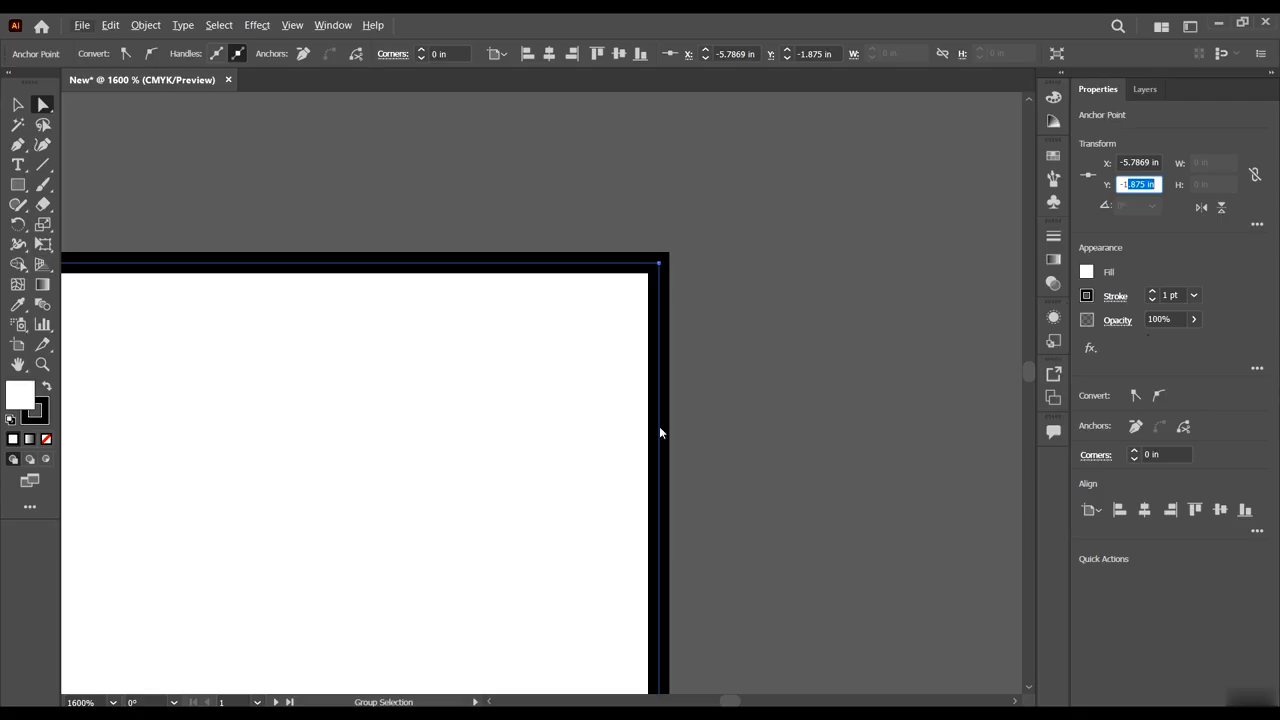
click(594, 380)
scroll(742, 362, down, 5)
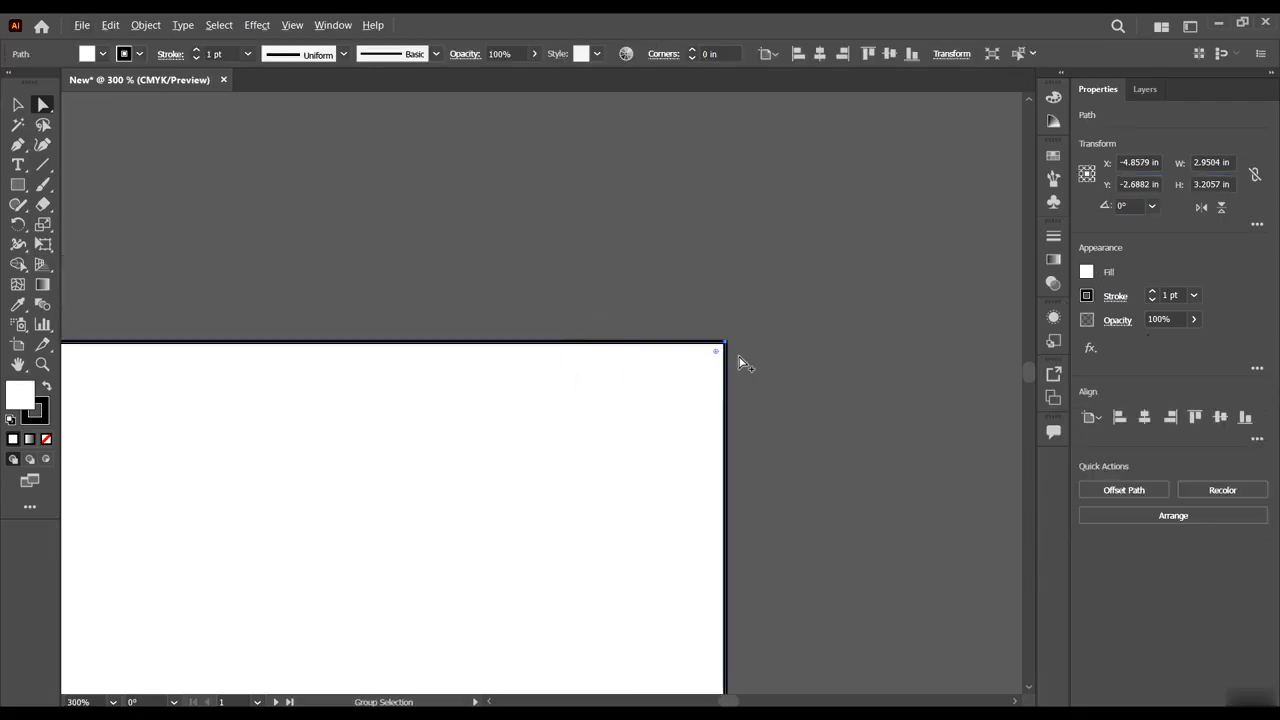
scroll(745, 400, down, 4)
scroll(694, 500, up, 3)
drag(626, 474, 407, 326)
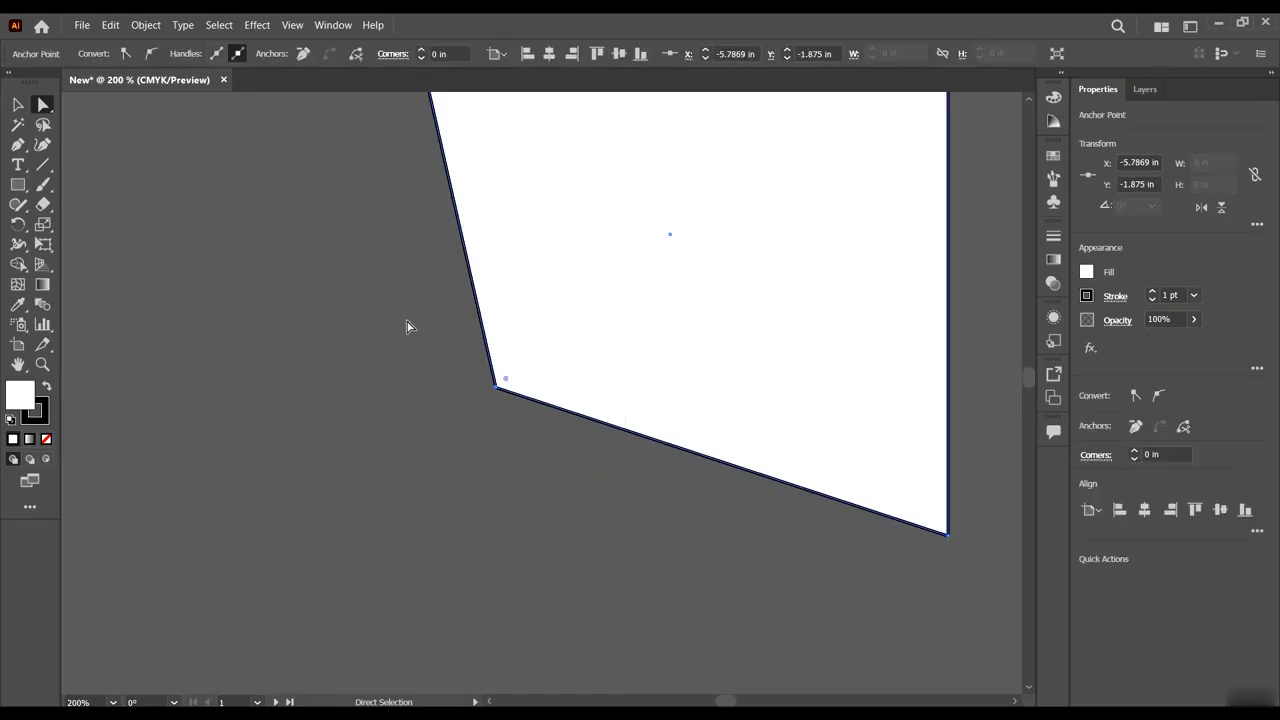
scroll(694, 406, up, 5)
scroll(666, 383, down, 4)
scroll(583, 491, up, 3)
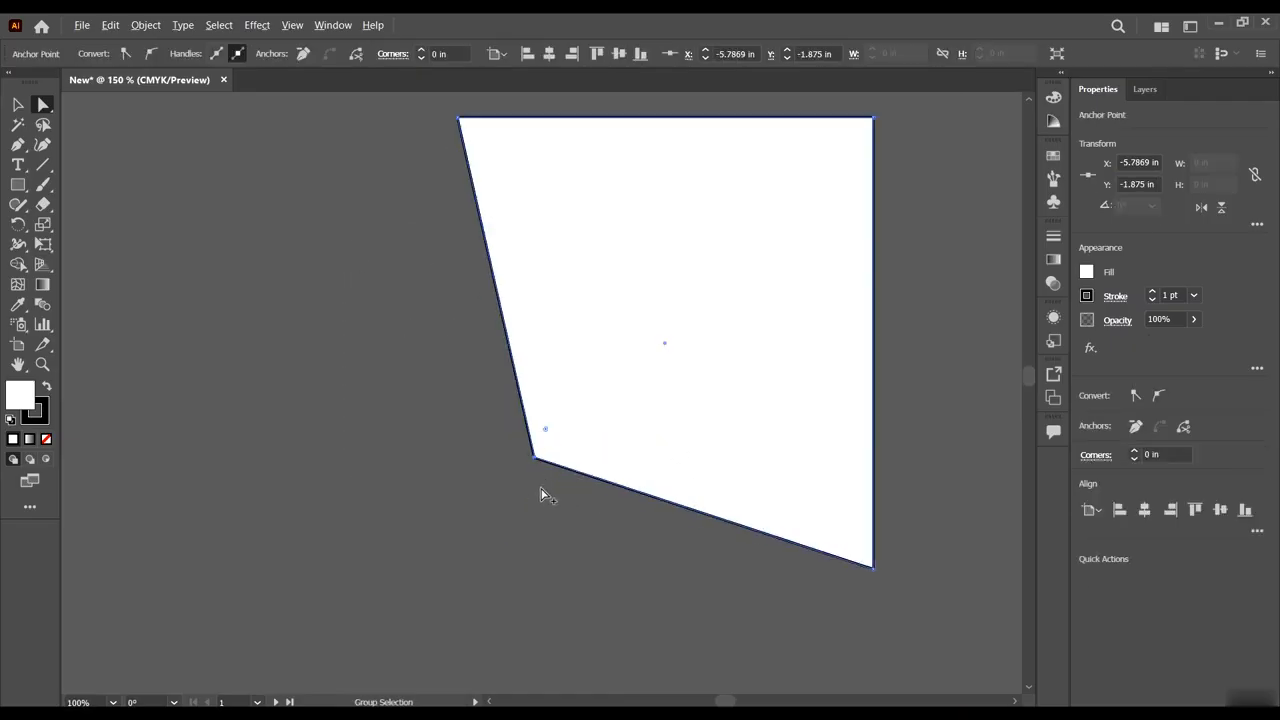
scroll(540, 495, up, 1)
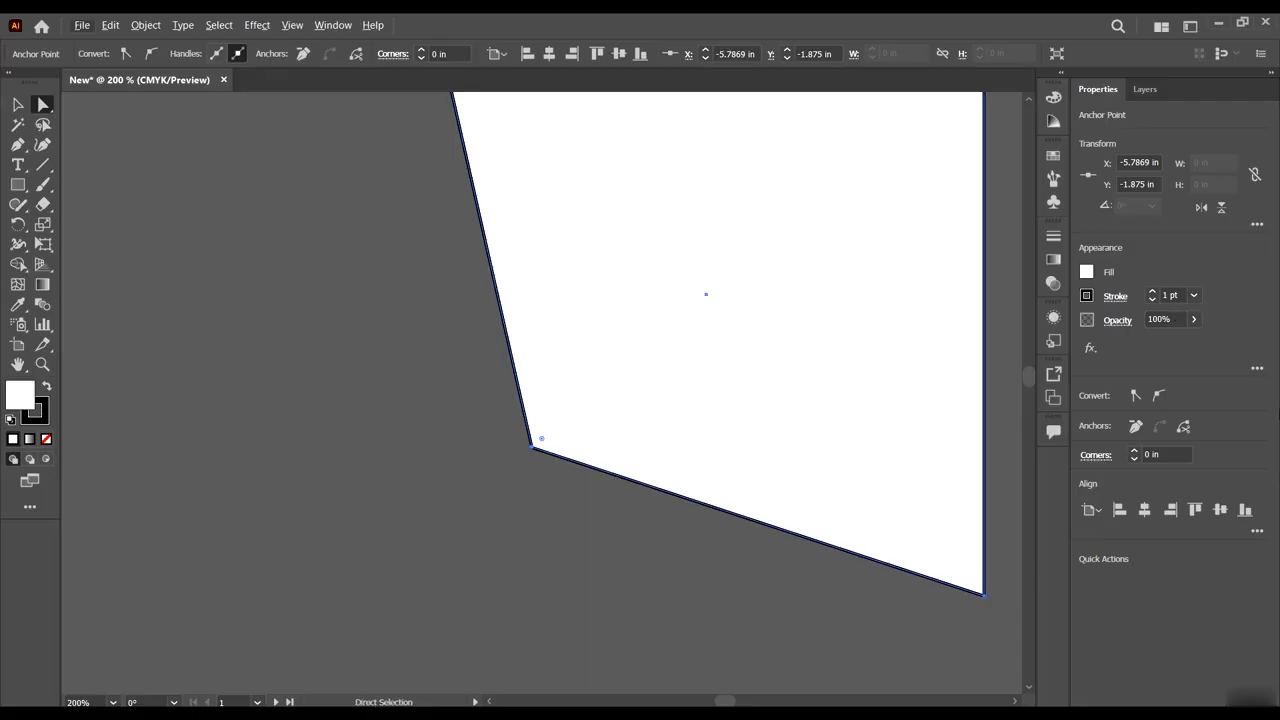
Increase the shape's stroke weight to 8 pt.
click(1153, 295)
click(1153, 295)
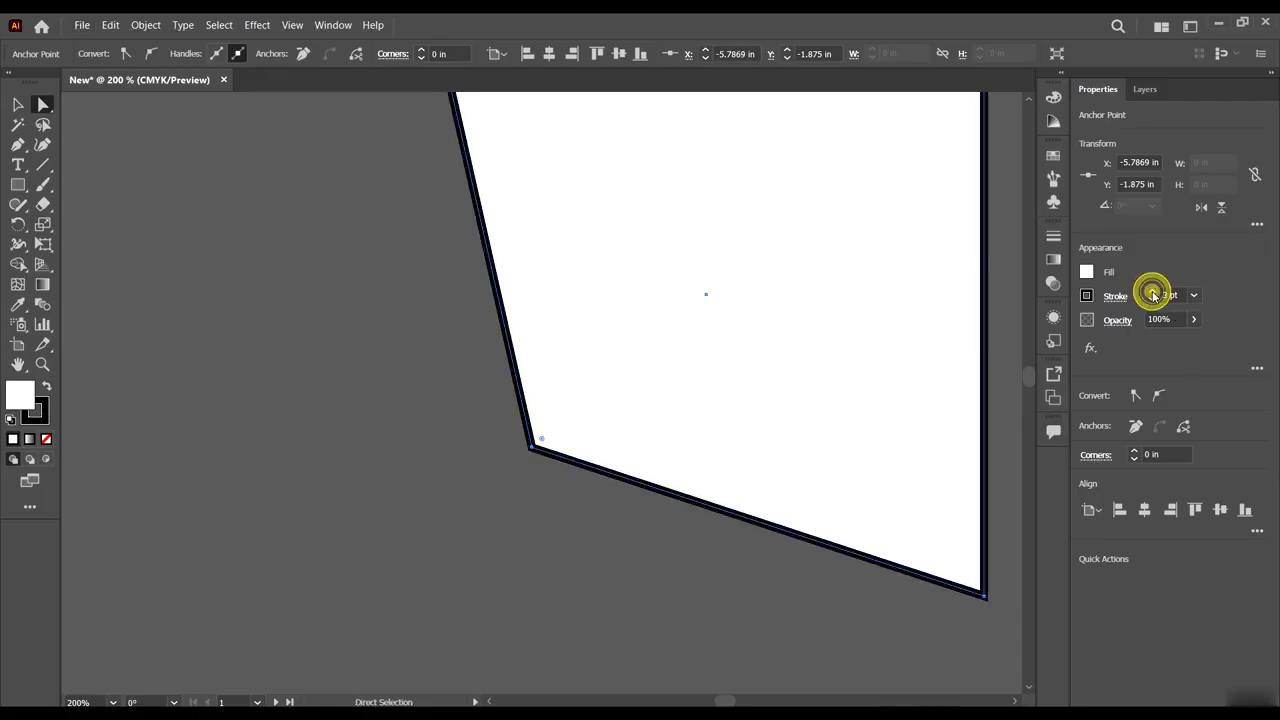
click(1153, 295)
click(1153, 295)
click(1153, 295)
click(1153, 295)
click(1153, 295)
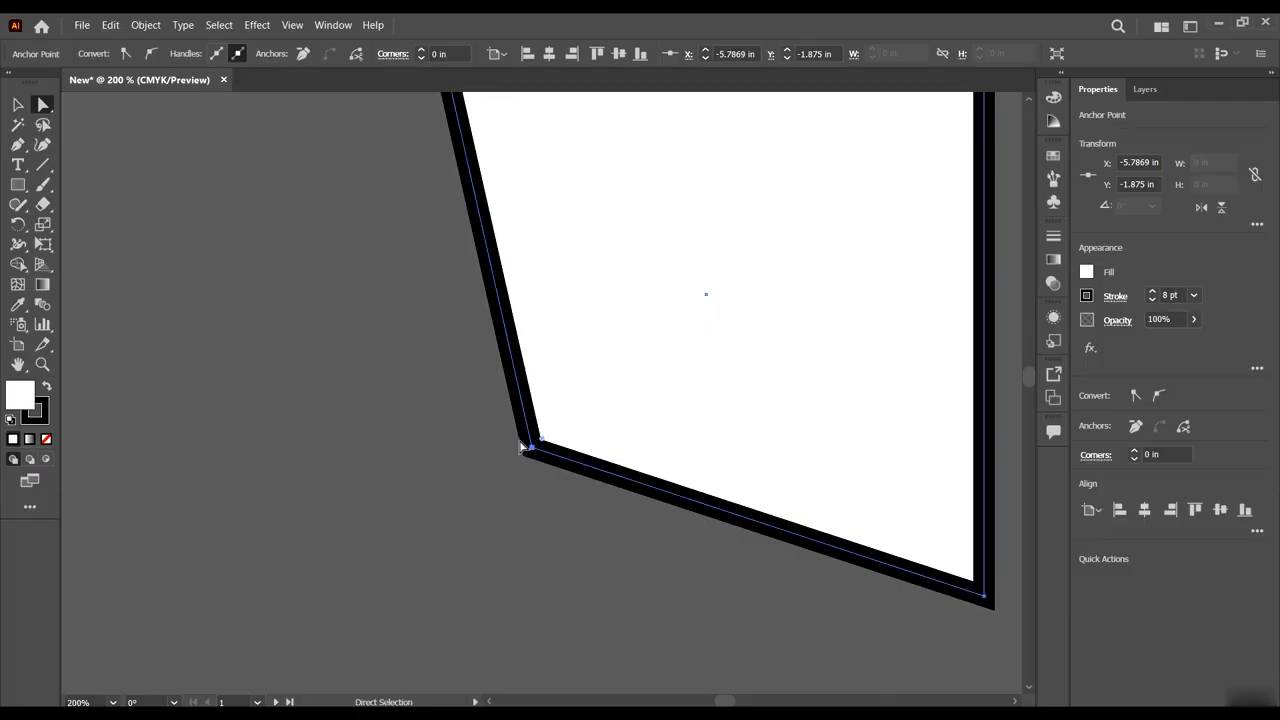
Reduce the shape's stroke weight to 4 pt.
click(1151, 300)
click(1151, 300)
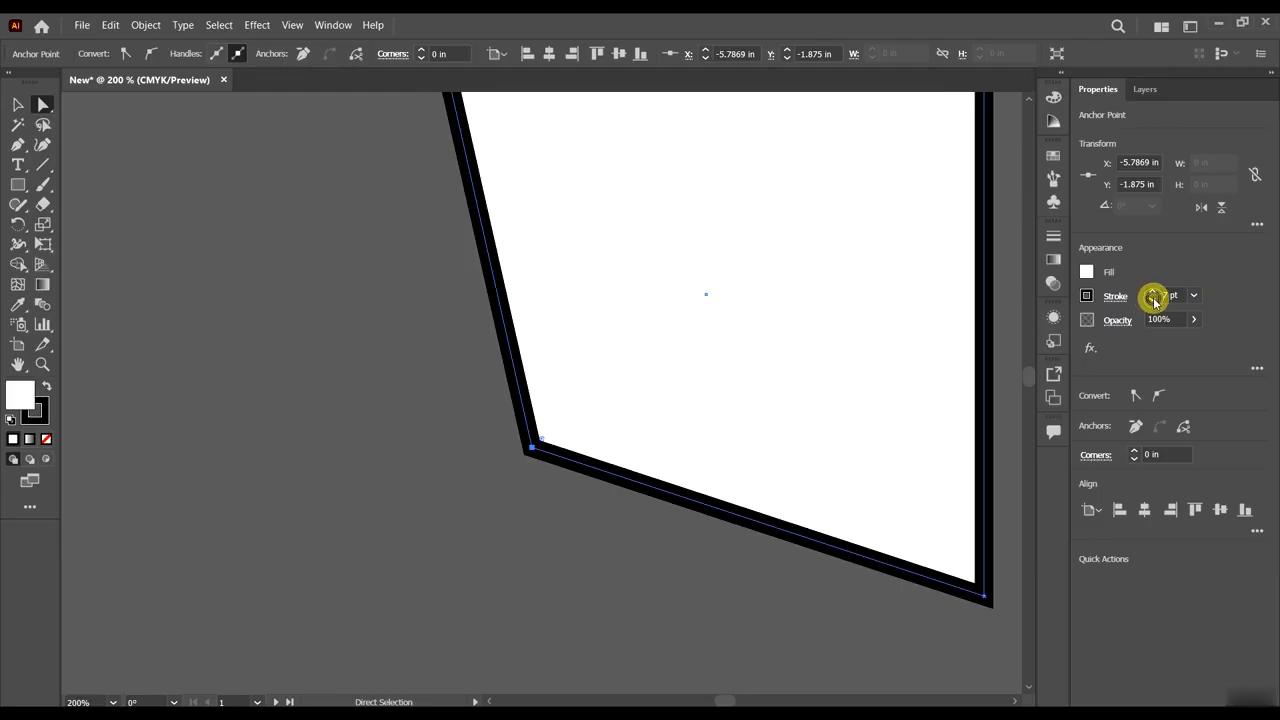
click(1151, 300)
click(1151, 300)
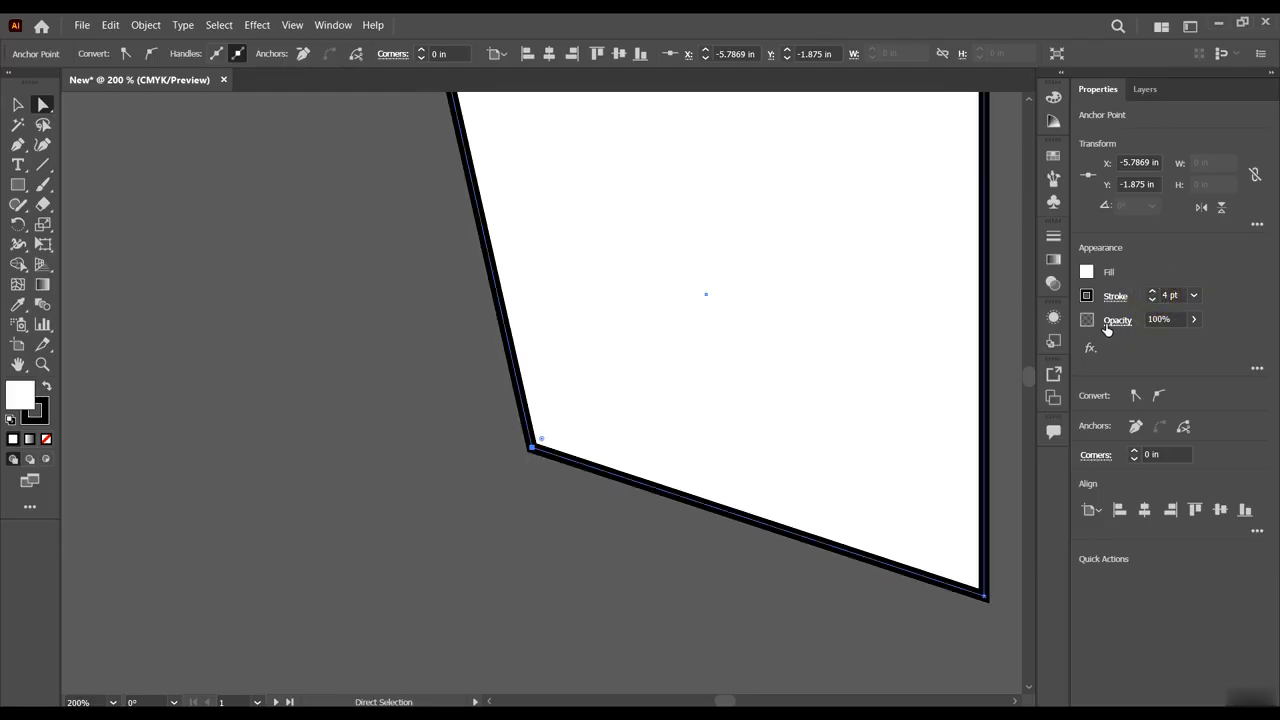
scroll(534, 430, up, 1)
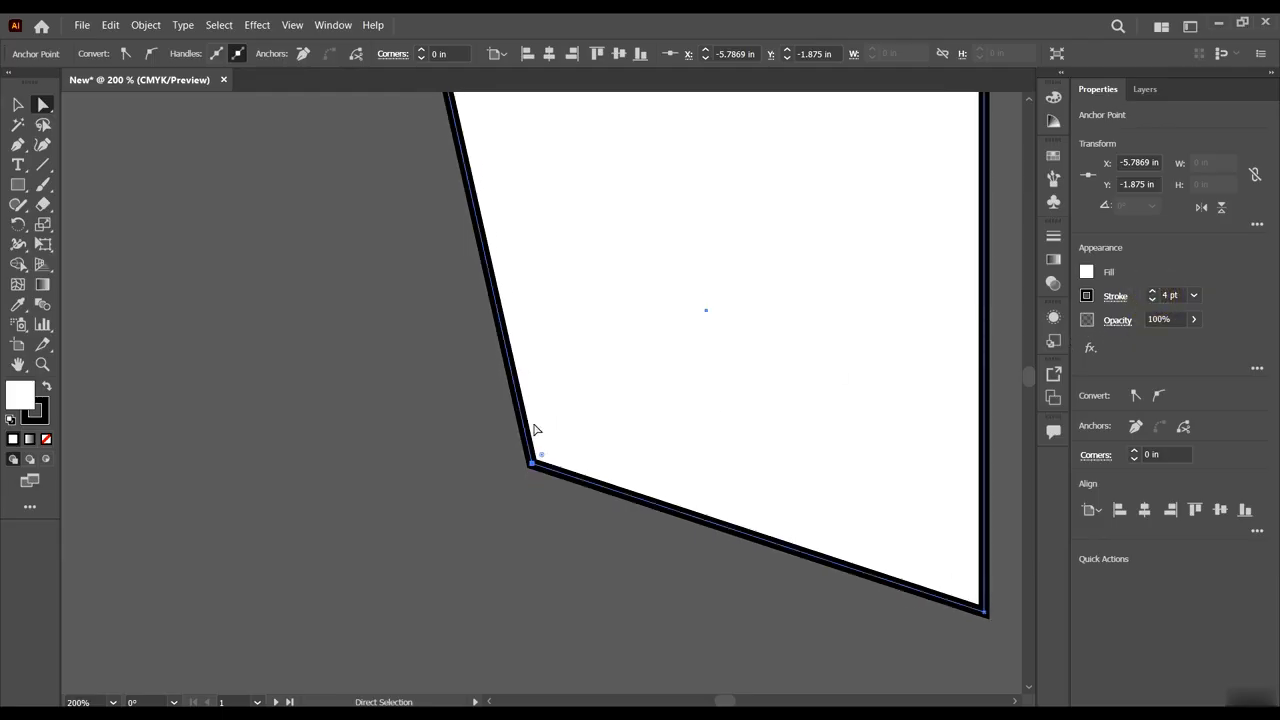
Try the shape's opacity at 29% and restore it to 100%, and look through the list of available effects.
click(1194, 319)
drag(1190, 340, 1149, 342)
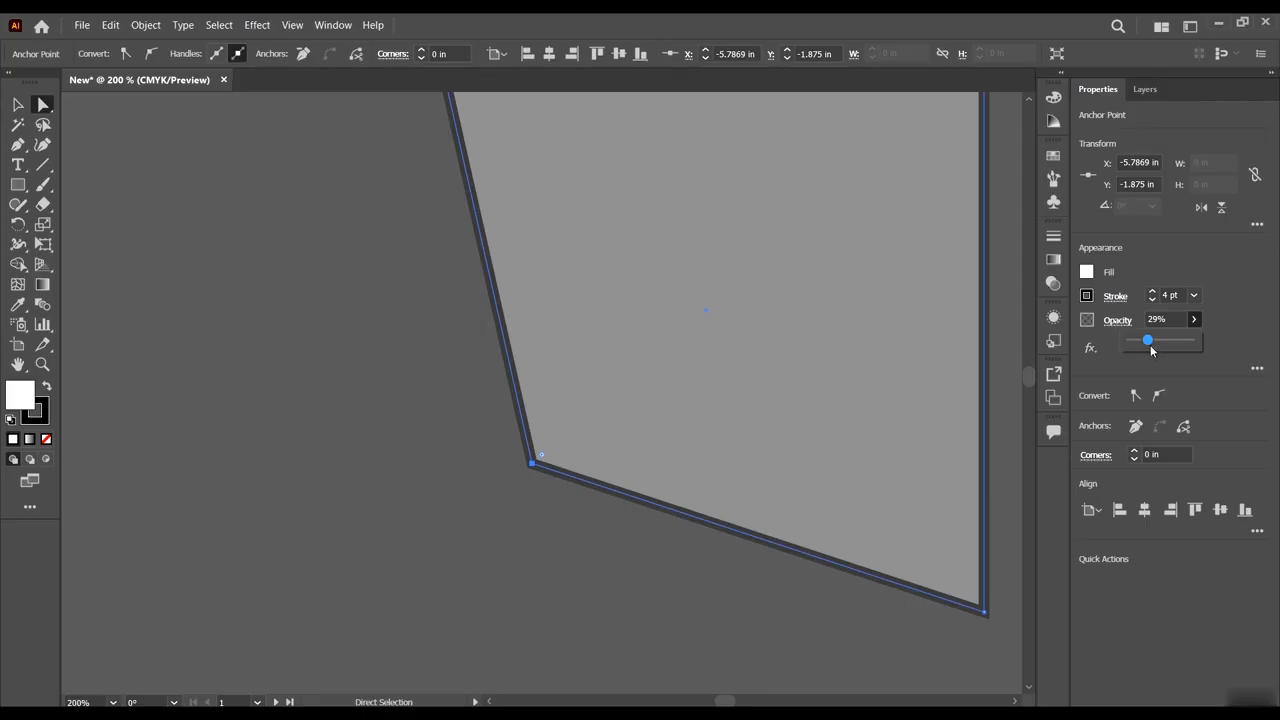
drag(1149, 342, 1214, 289)
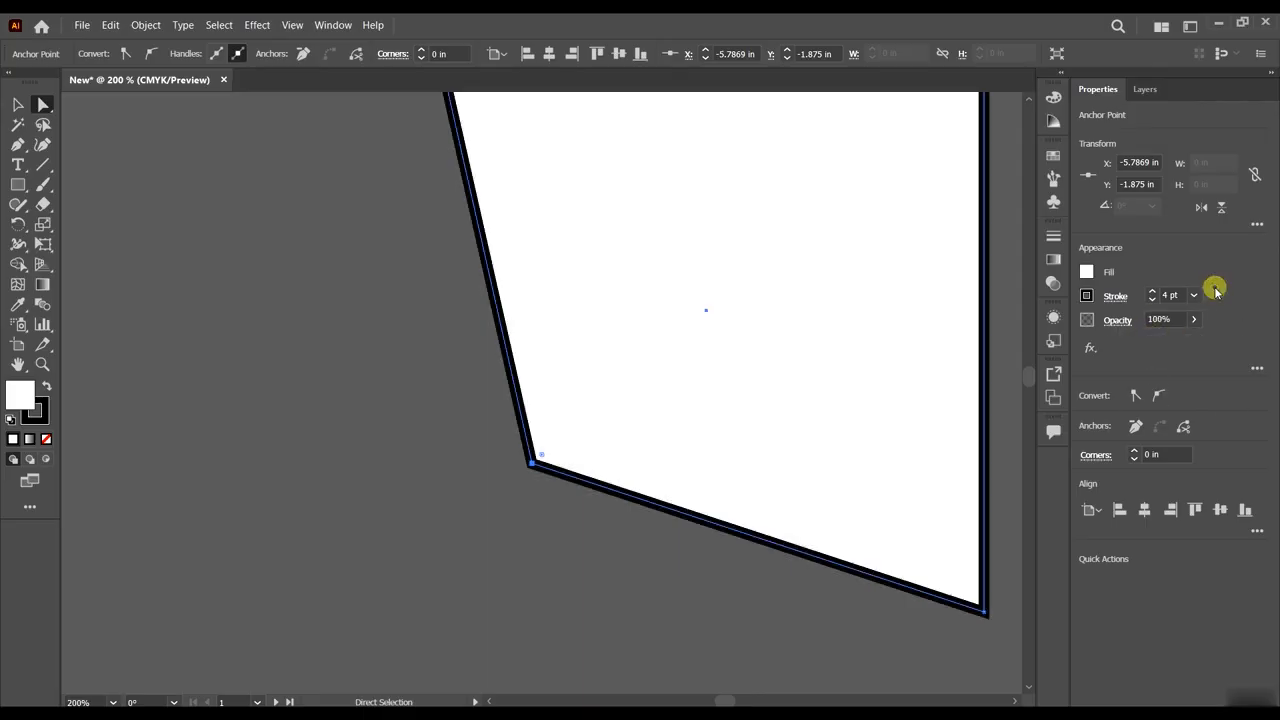
click(1094, 349)
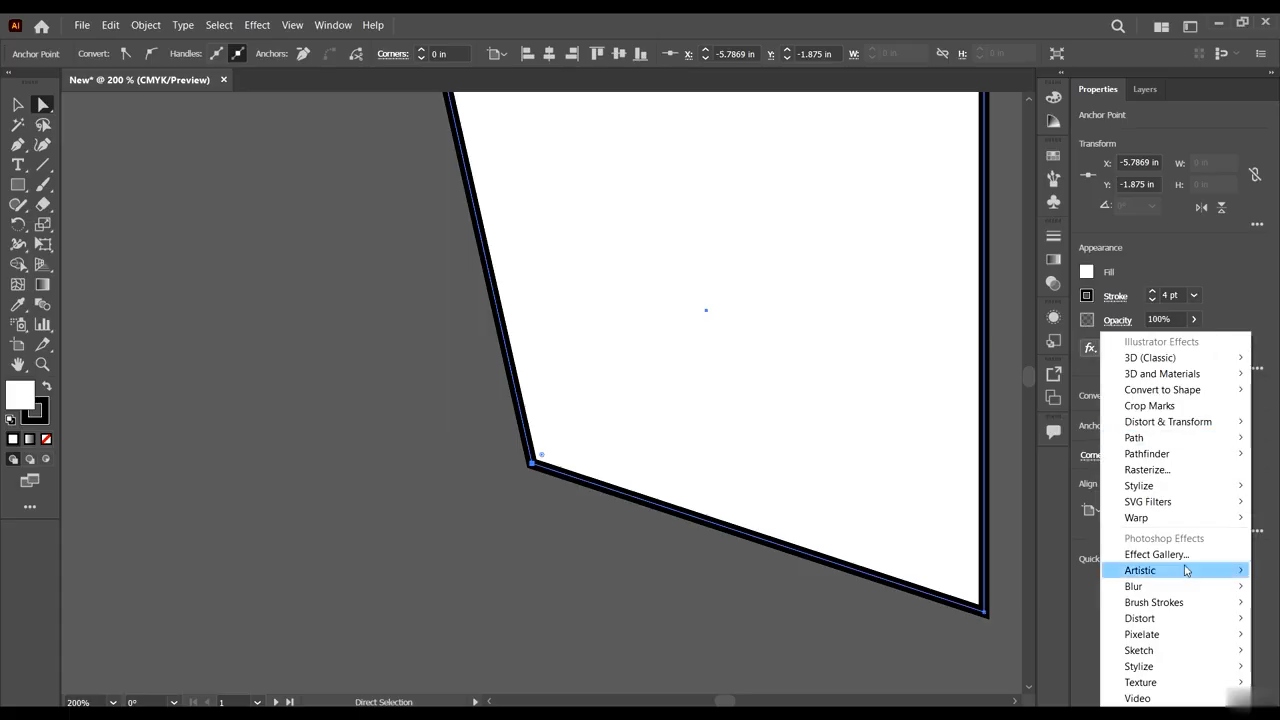
click(1263, 279)
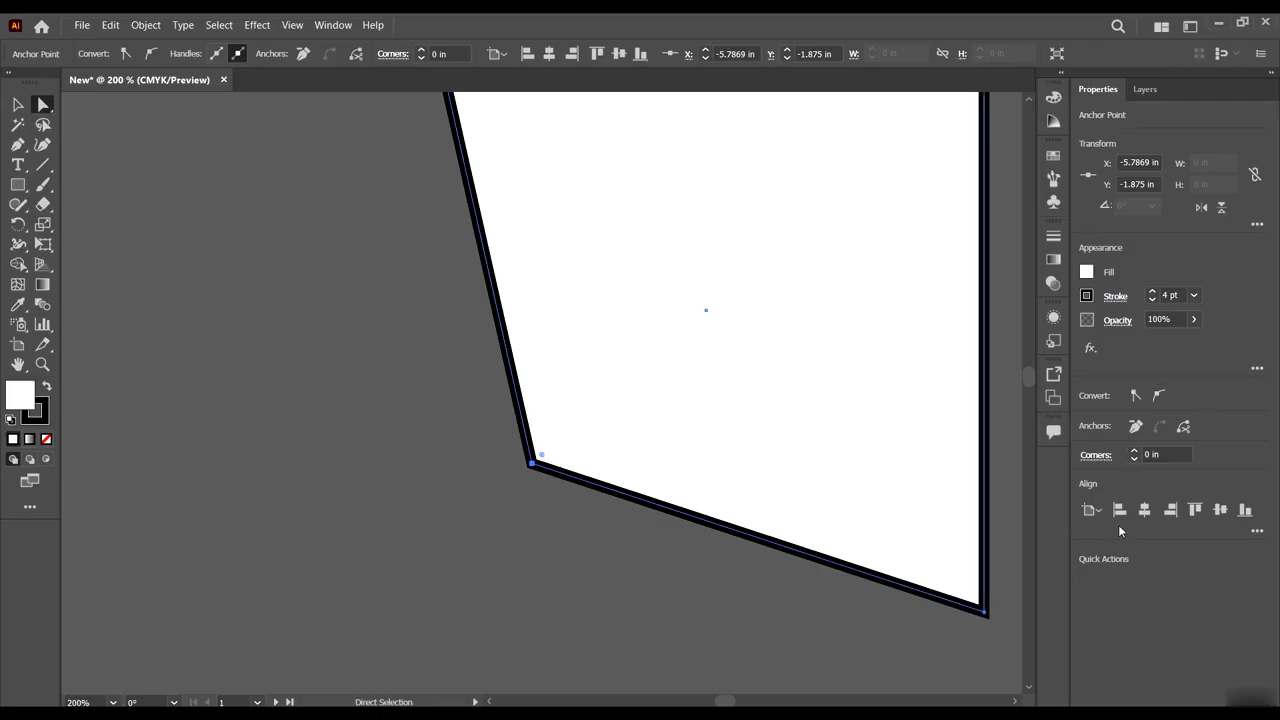
Select the whole four-sided shape with the Selection tool and centre it horizontally on the artboard.
scroll(686, 420, down, 4)
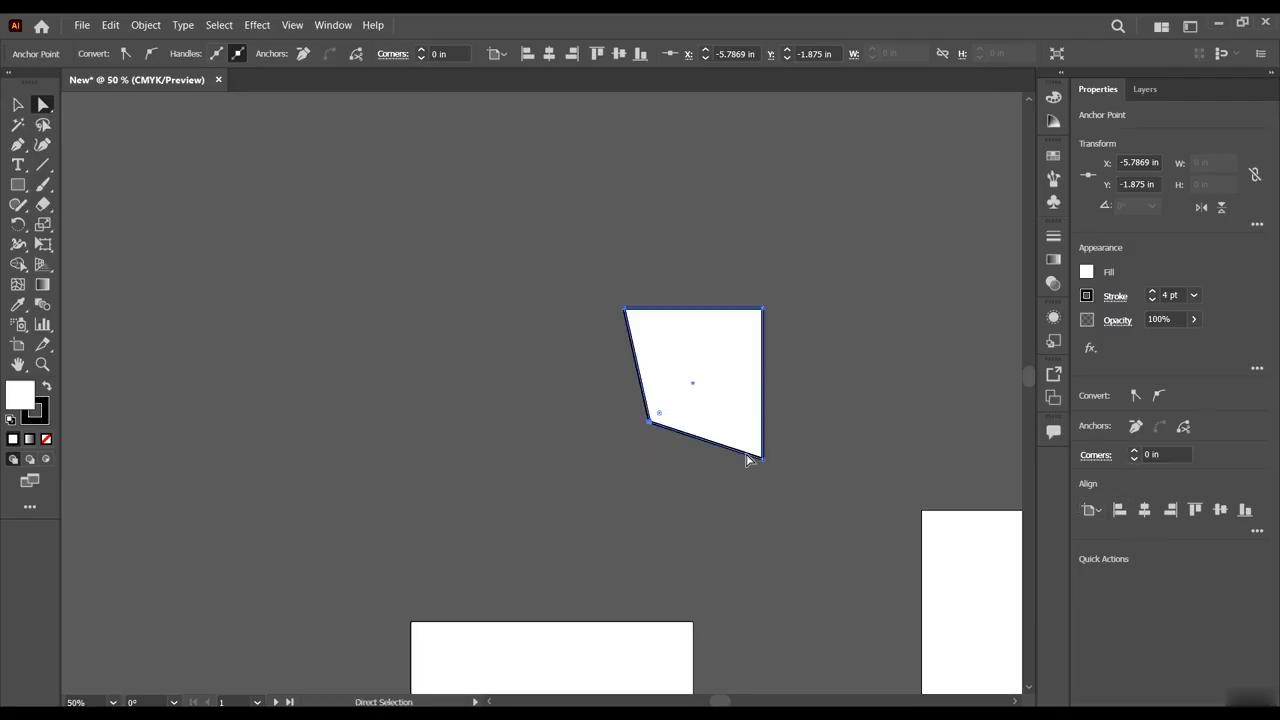
scroll(580, 423, down, 2)
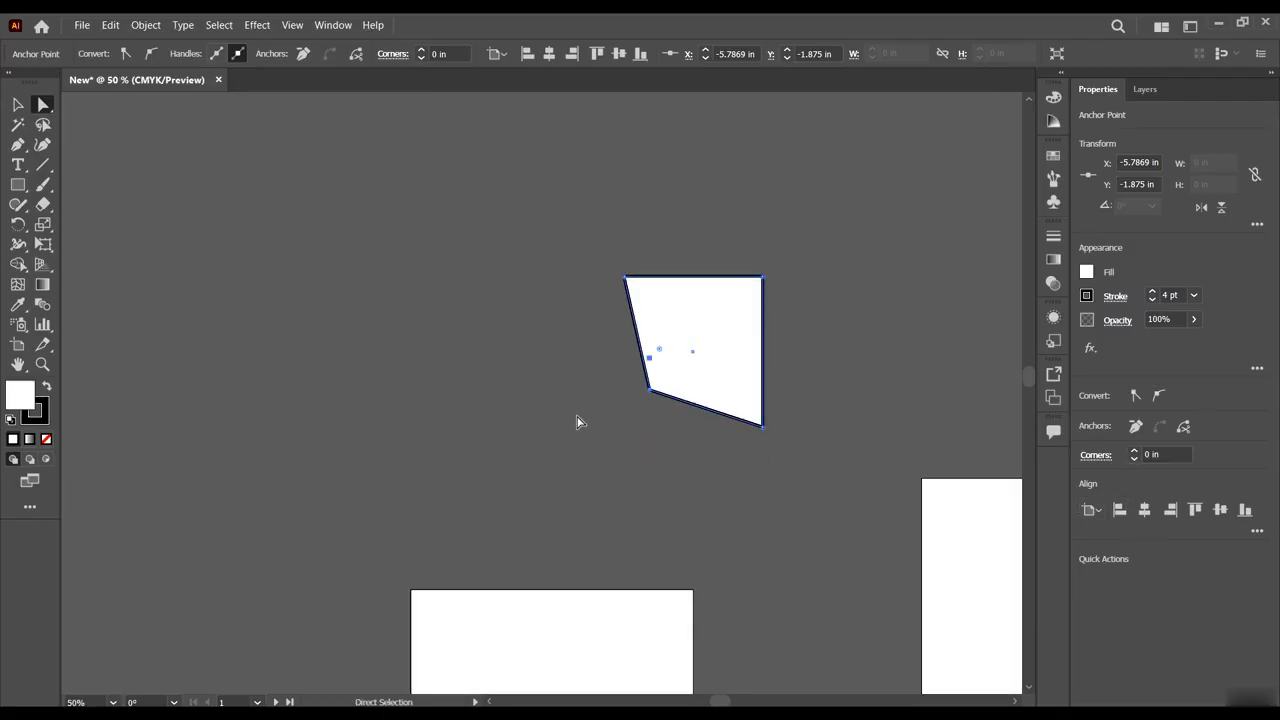
click(528, 324)
key(v)
click(677, 290)
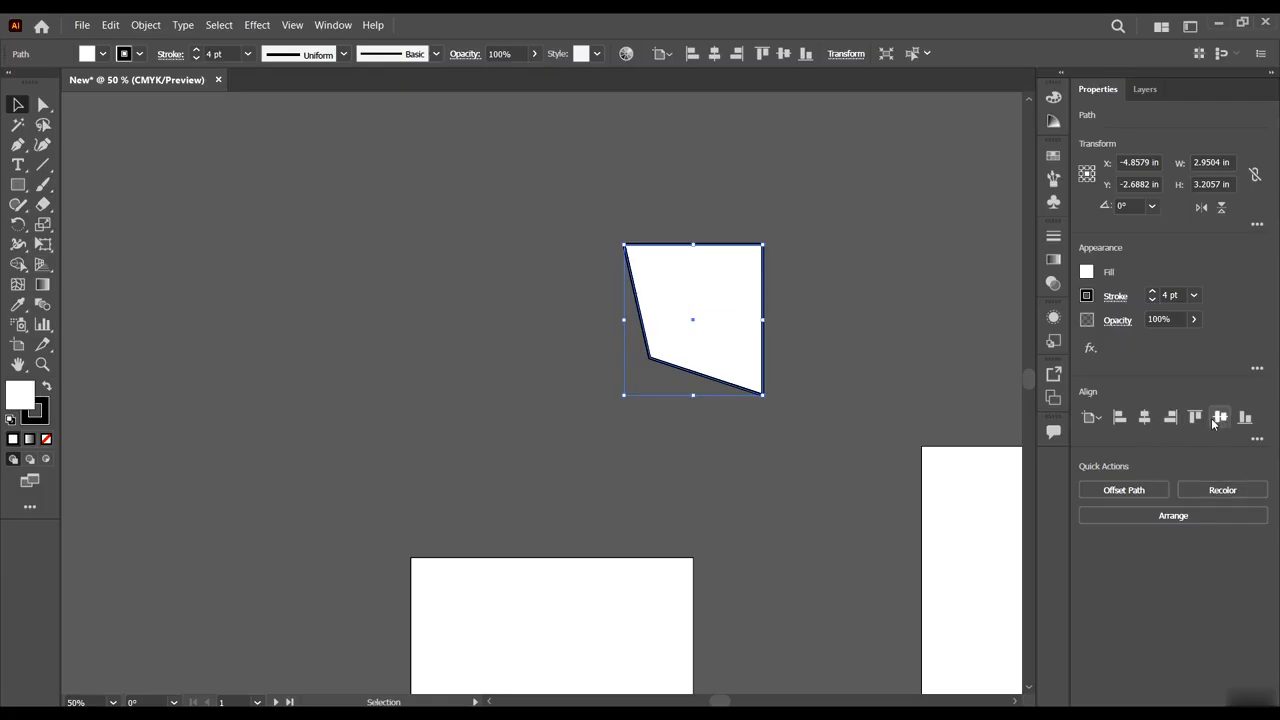
click(1145, 417)
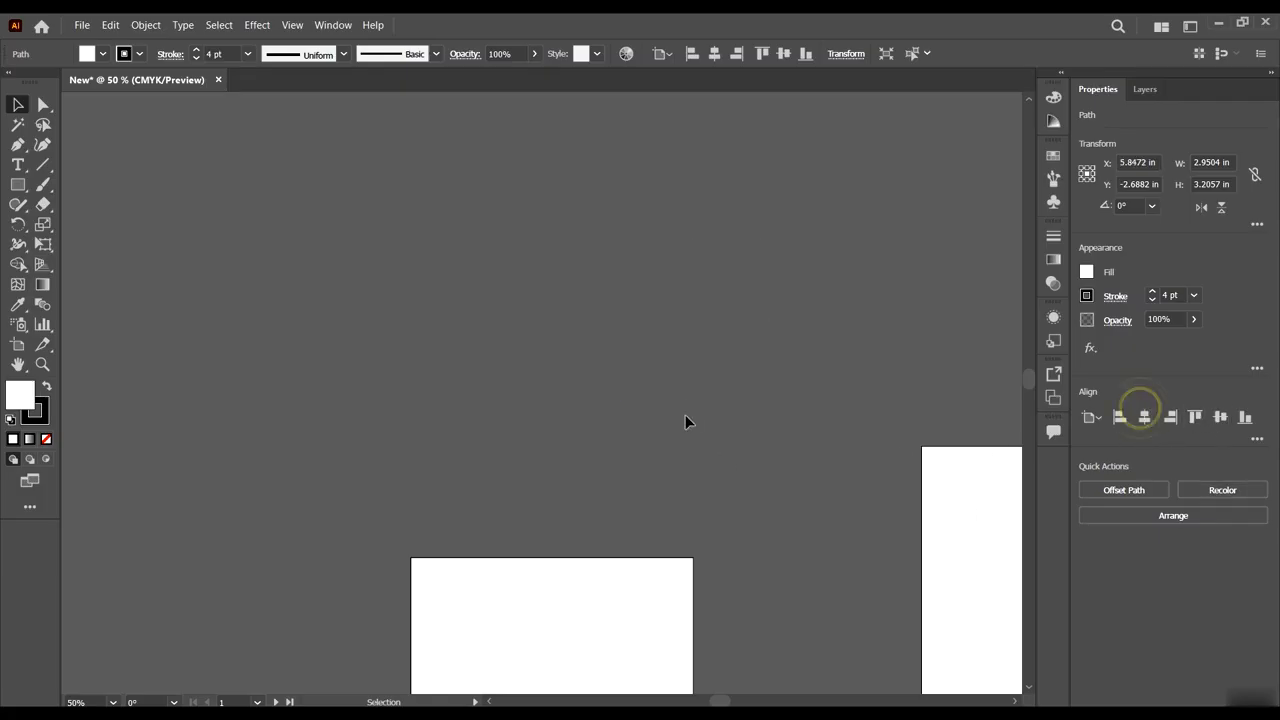
Move the four-sided shape down onto the first artboard and centre it there vertically and horizontally.
scroll(607, 428, down, 3)
scroll(805, 478, up, 1)
scroll(805, 478, up, 1)
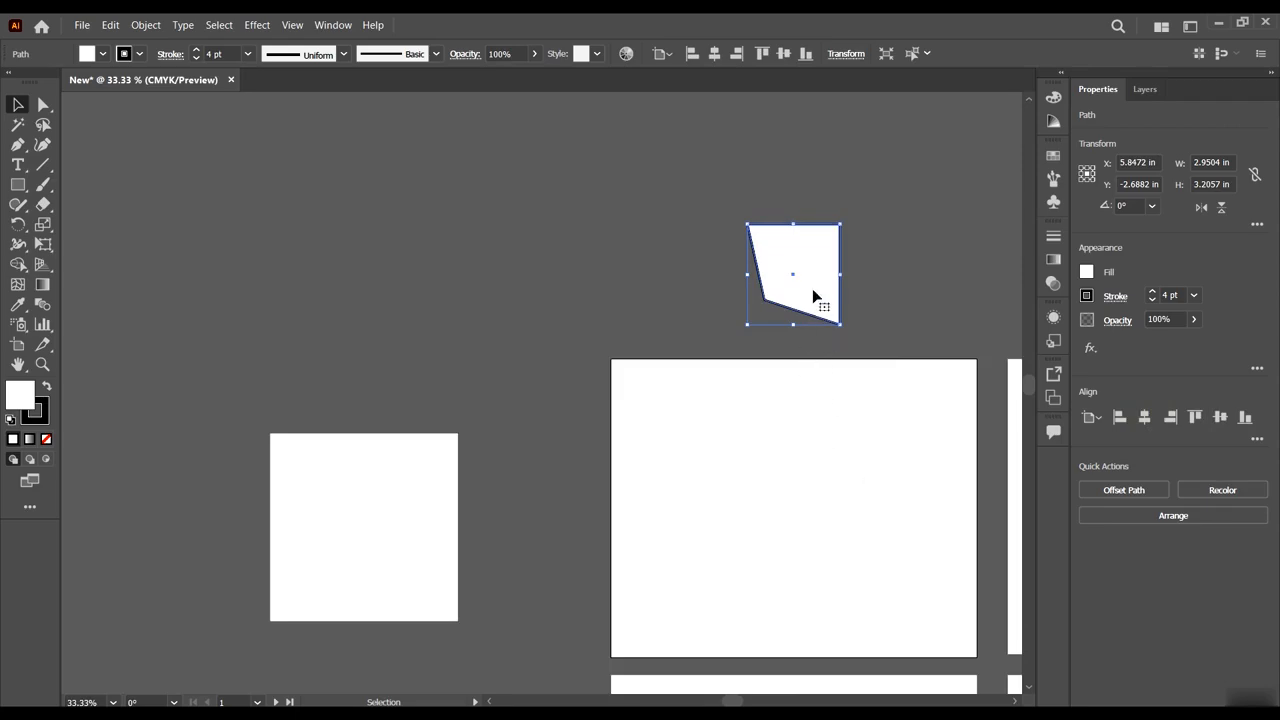
drag(812, 290, 801, 522)
scroll(806, 518, down, 2)
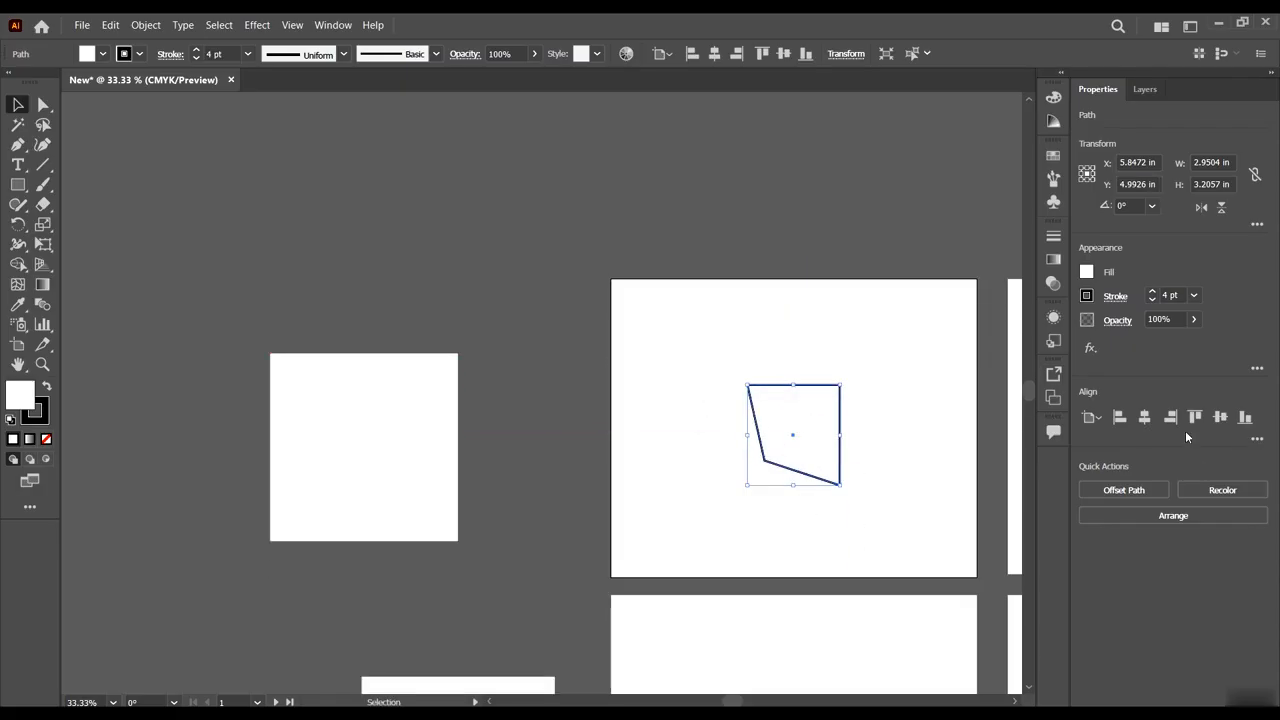
click(1220, 416)
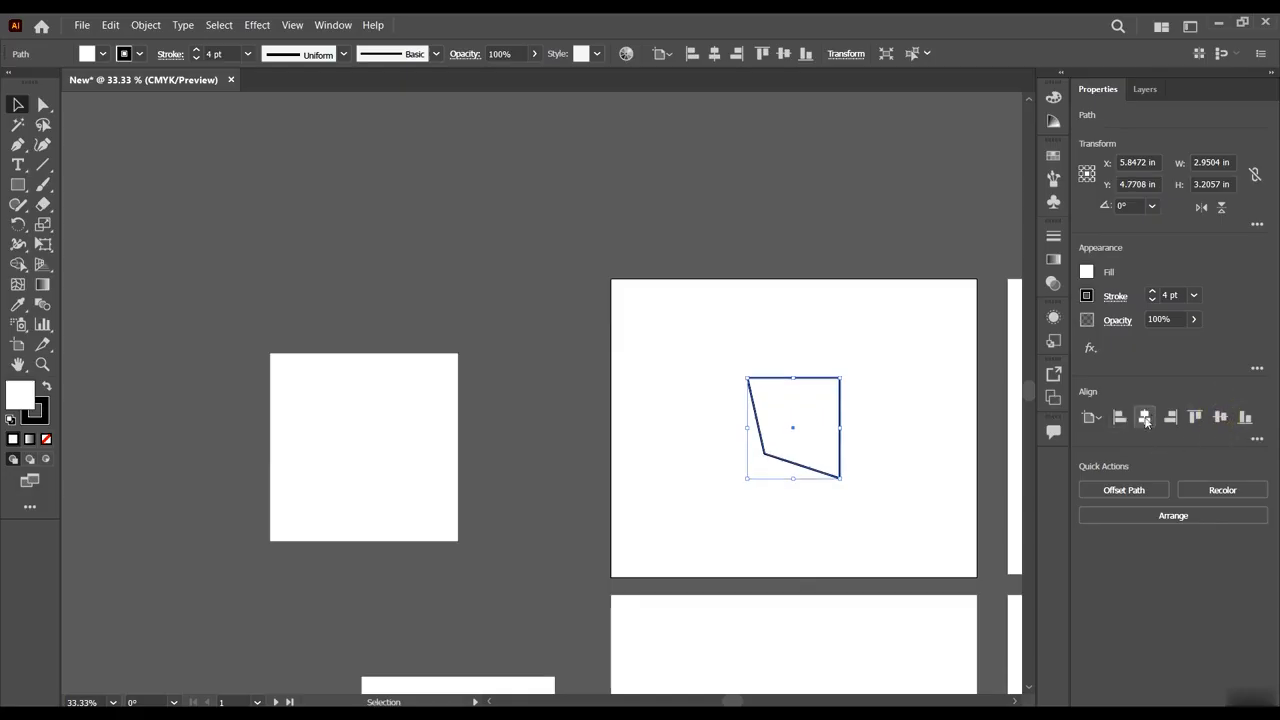
click(1144, 418)
scroll(783, 443, down, 2)
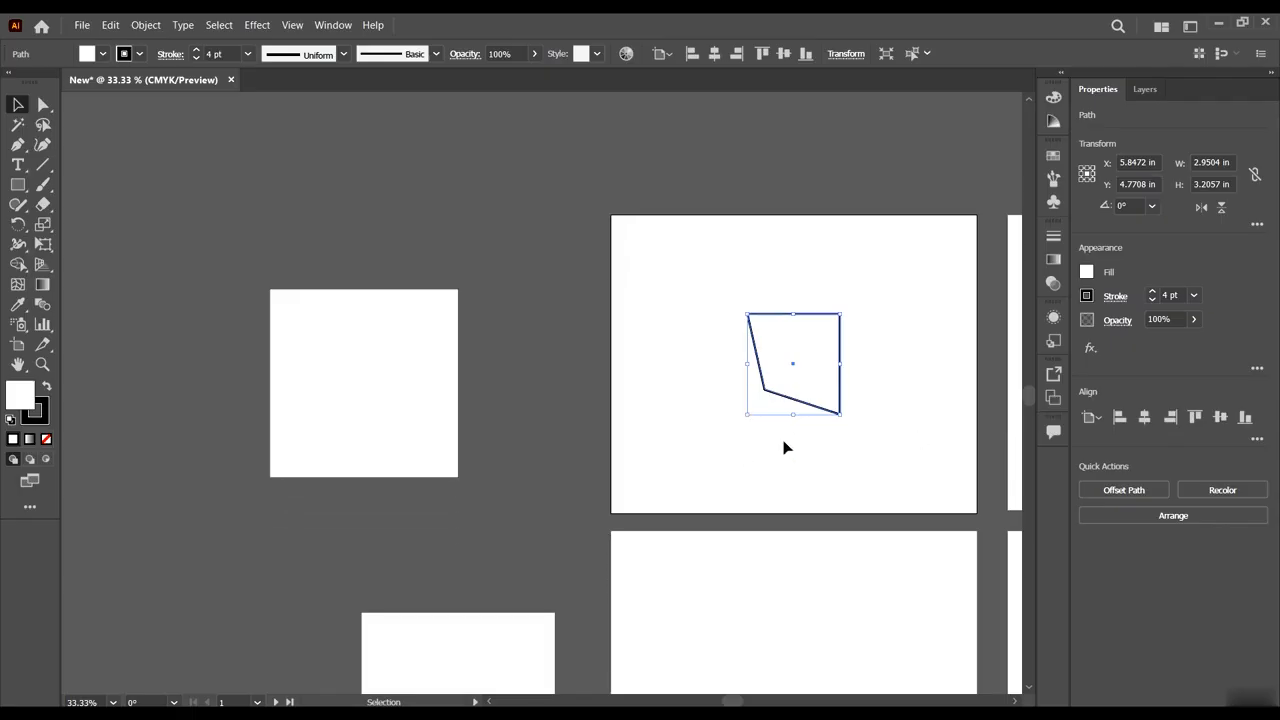
Try aligning the shape to the artboard's left edge, top edge, vertical centre, bottom edge and right edge in turn.
scroll(831, 423, right, 2)
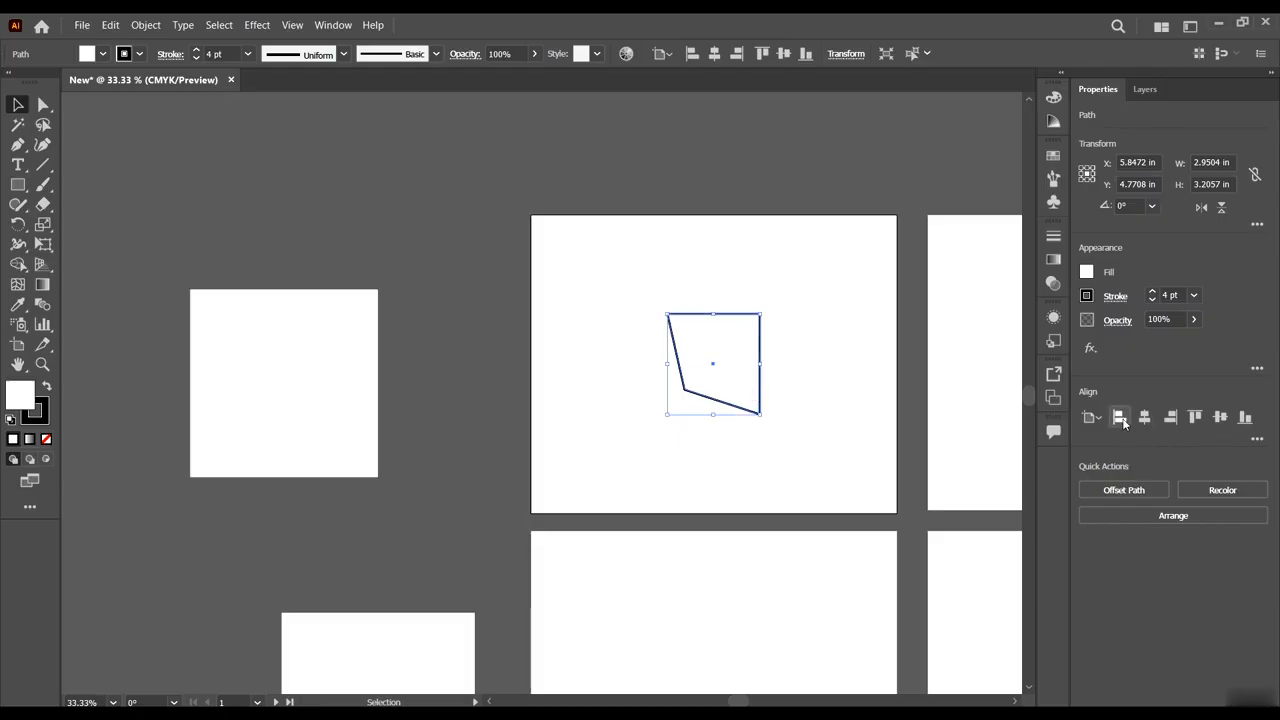
click(1121, 418)
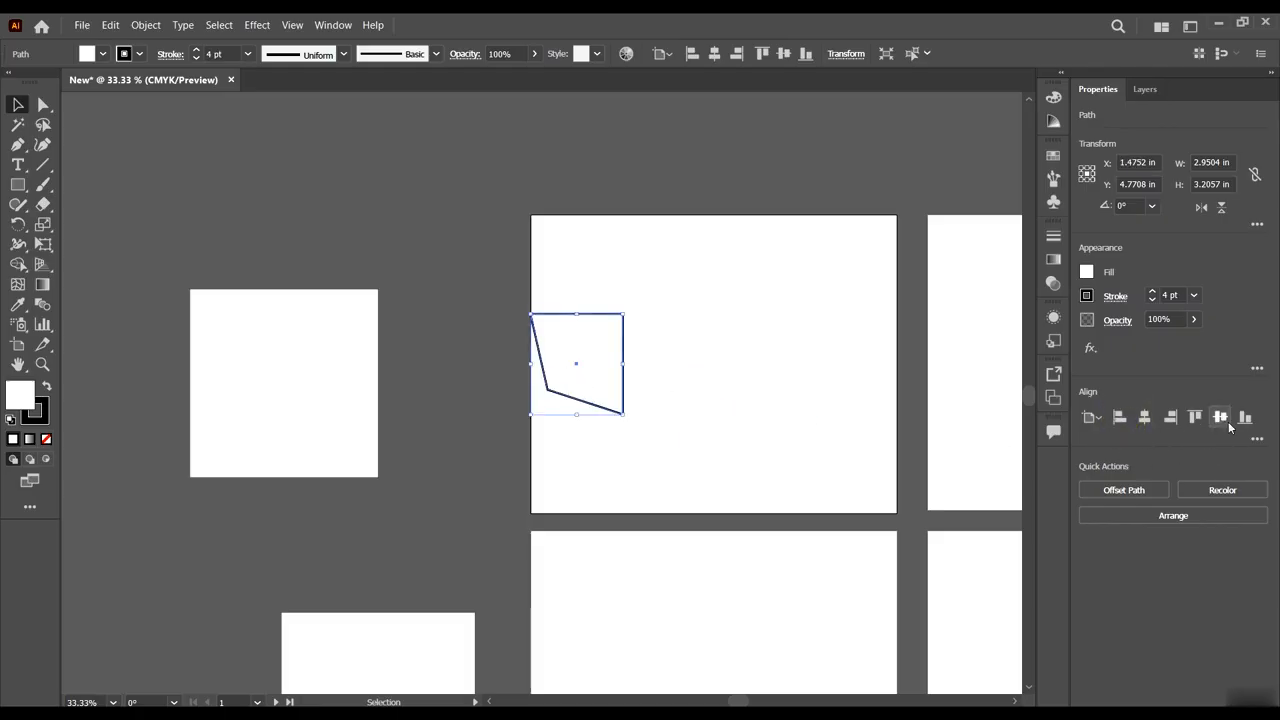
click(1199, 421)
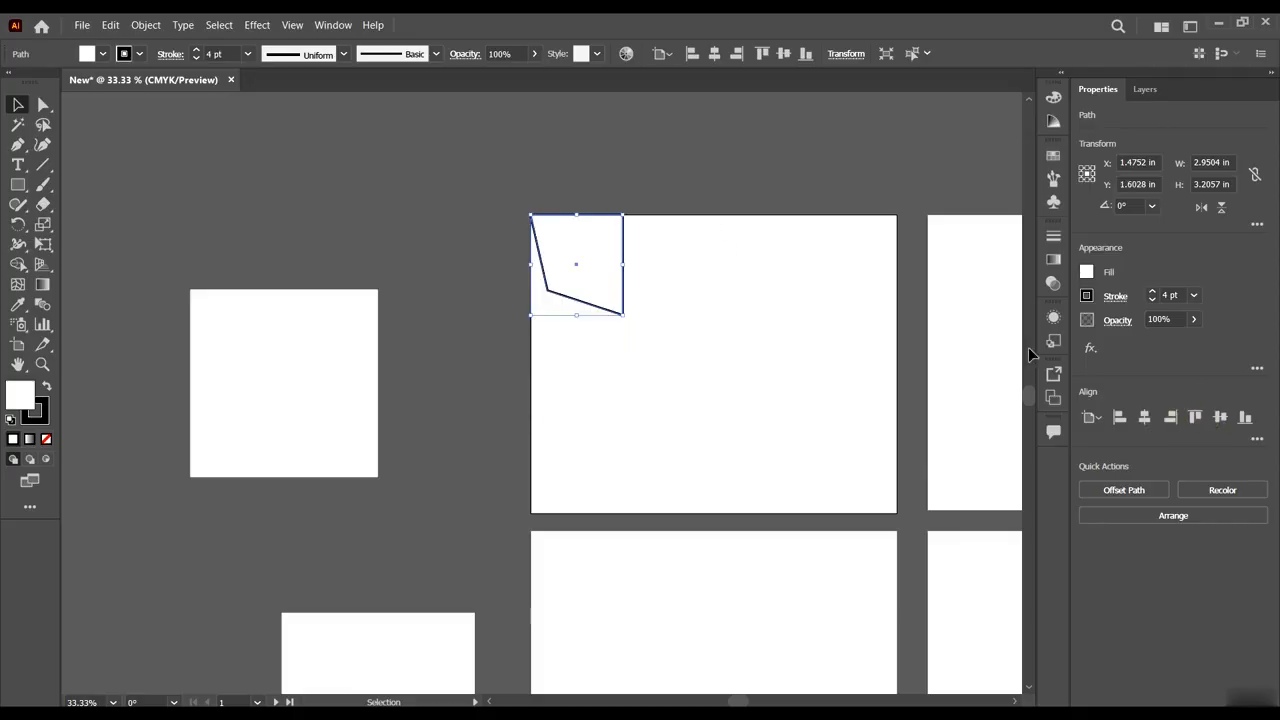
click(1220, 417)
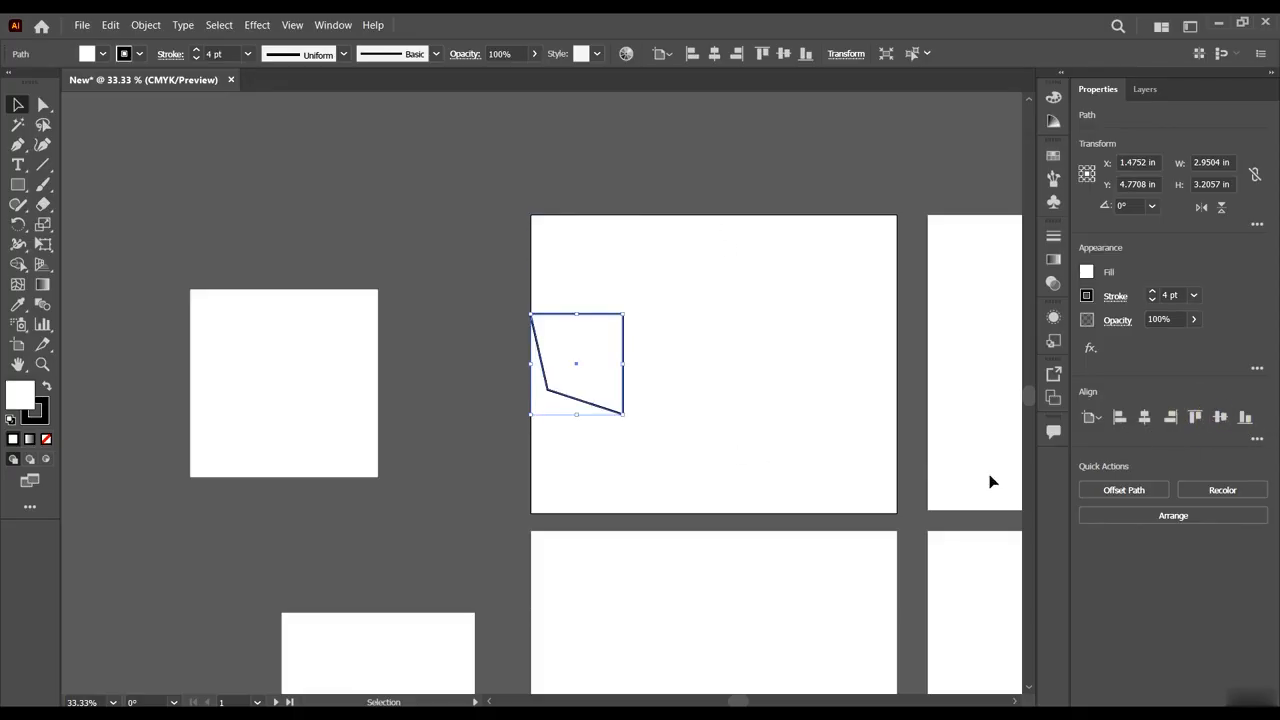
click(1245, 418)
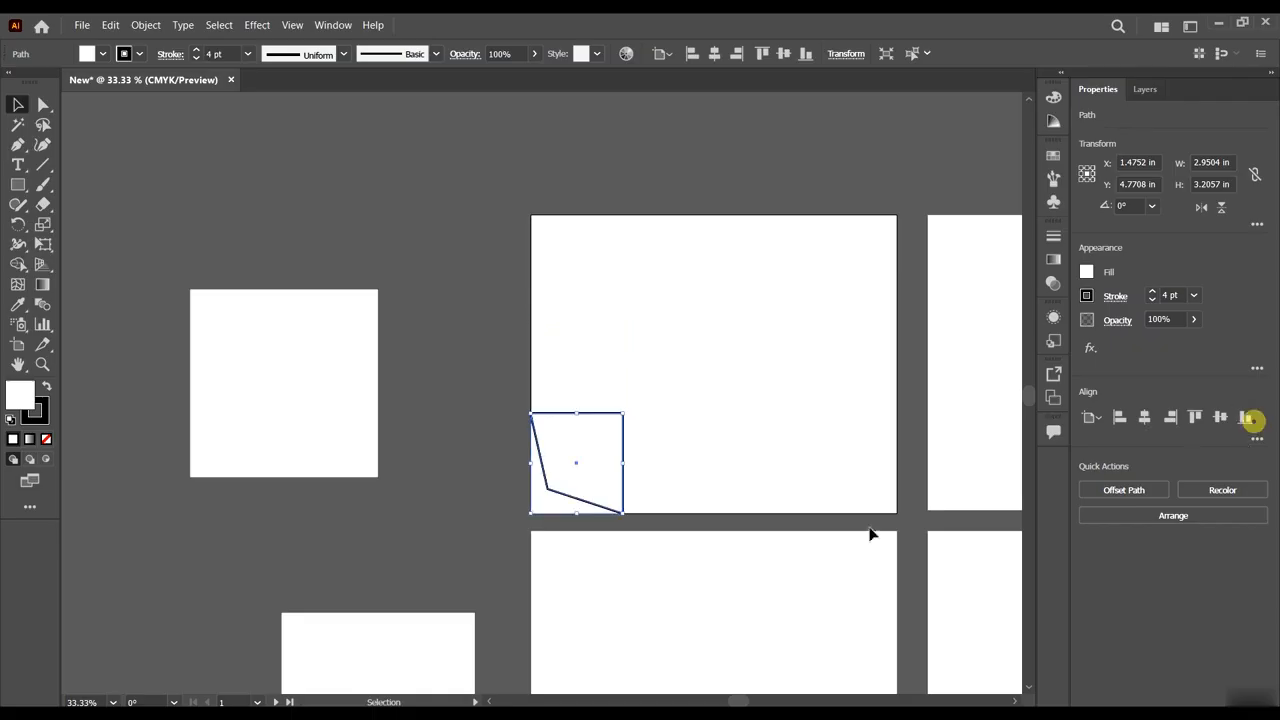
click(1170, 418)
Move the shape freehand to near the middle of the artboard, at about X 5.56 in, Y 5.13 in.
drag(853, 446, 706, 368)
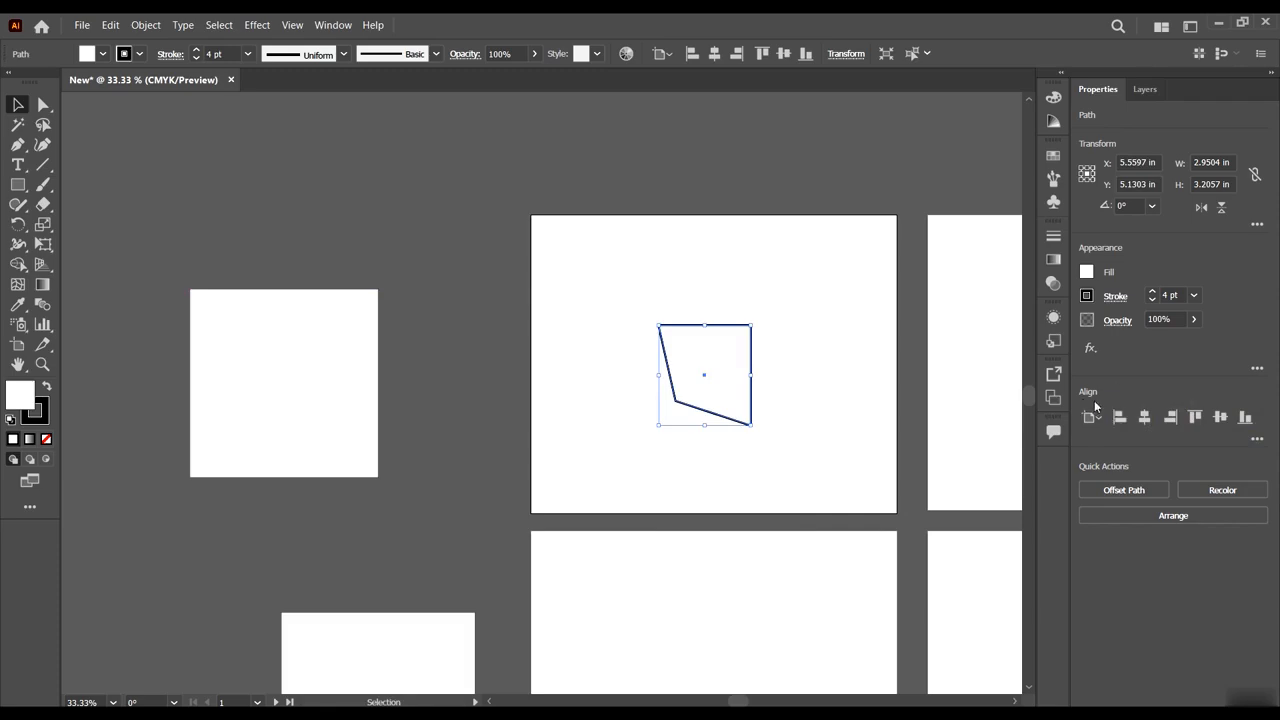
scroll(592, 300, down, 4)
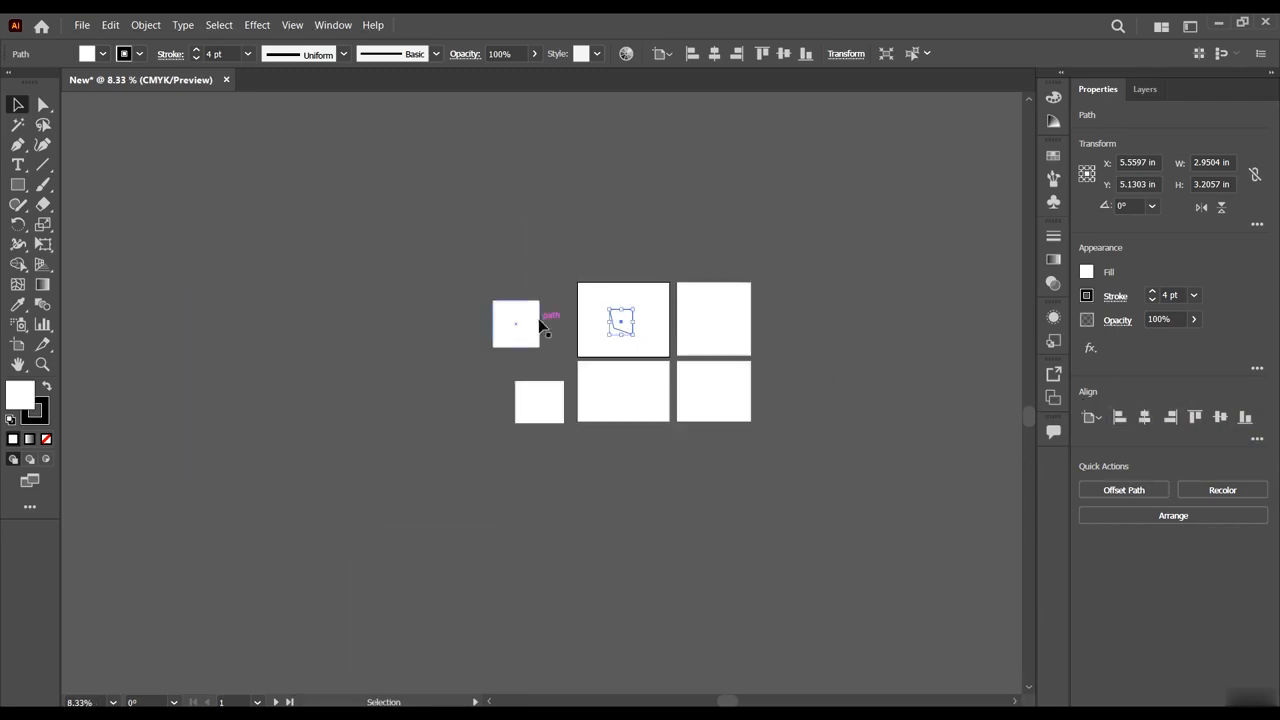
scroll(540, 325, up, 4)
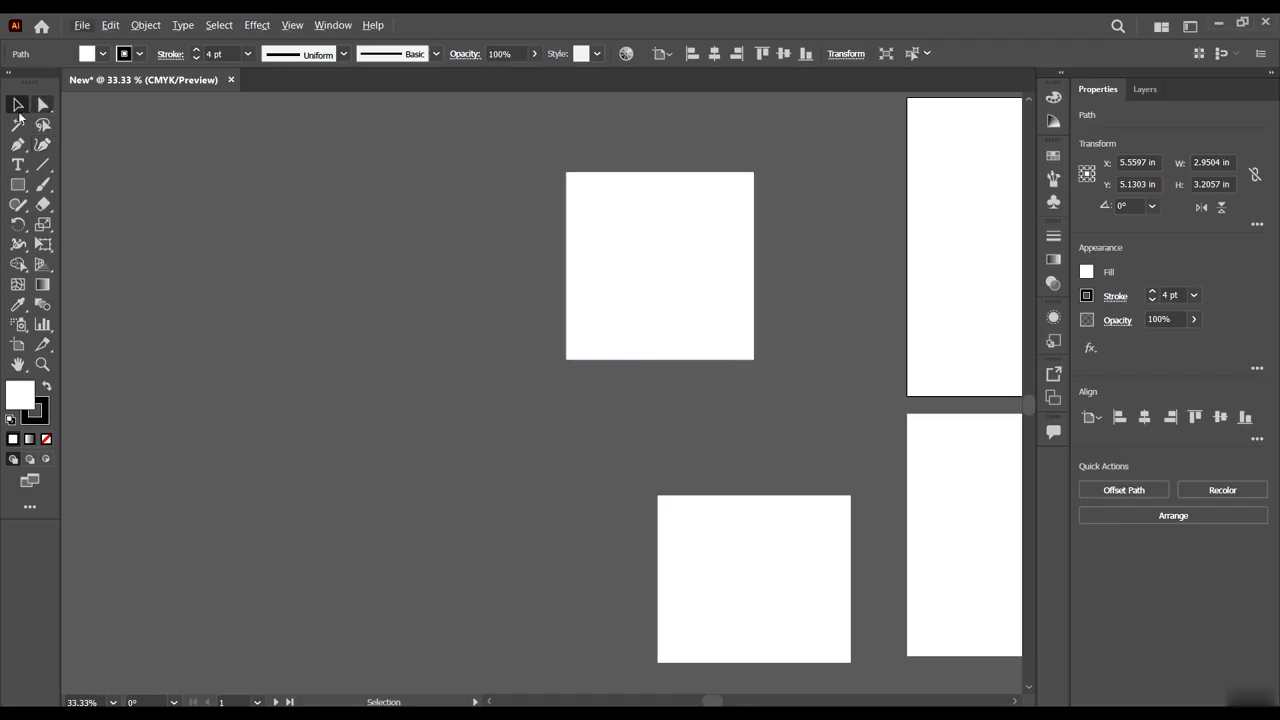
Select the upper white square as a whole, pick its upper-left anchor point with the Direct Selection tool, and clear the selection.
click(655, 257)
scroll(165, 130, up, 1)
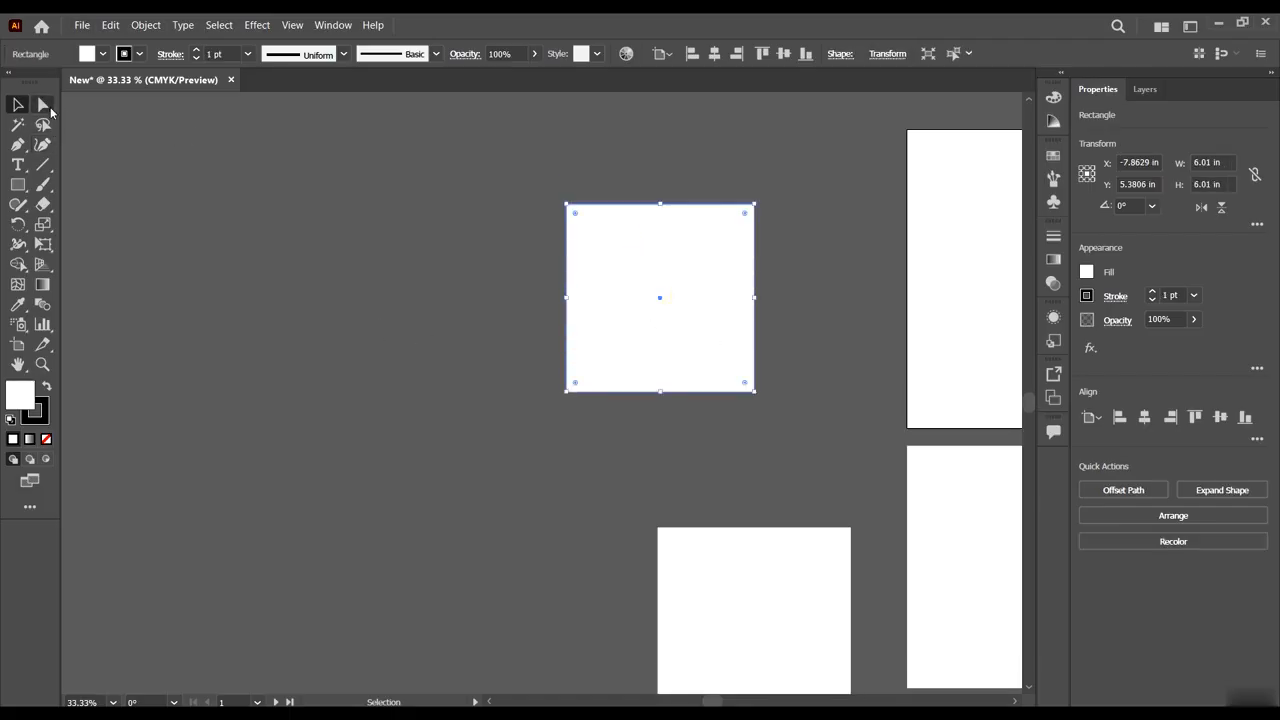
click(48, 106)
drag(649, 446, 451, 300)
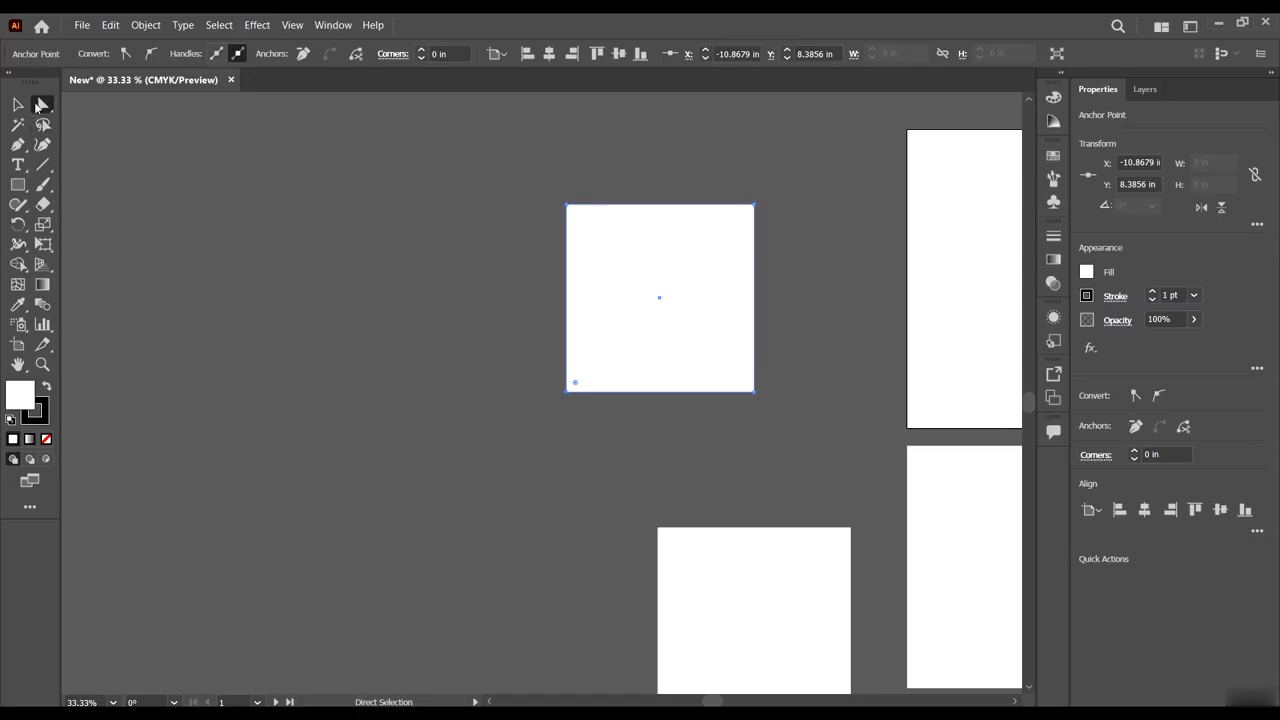
click(18, 104)
click(383, 271)
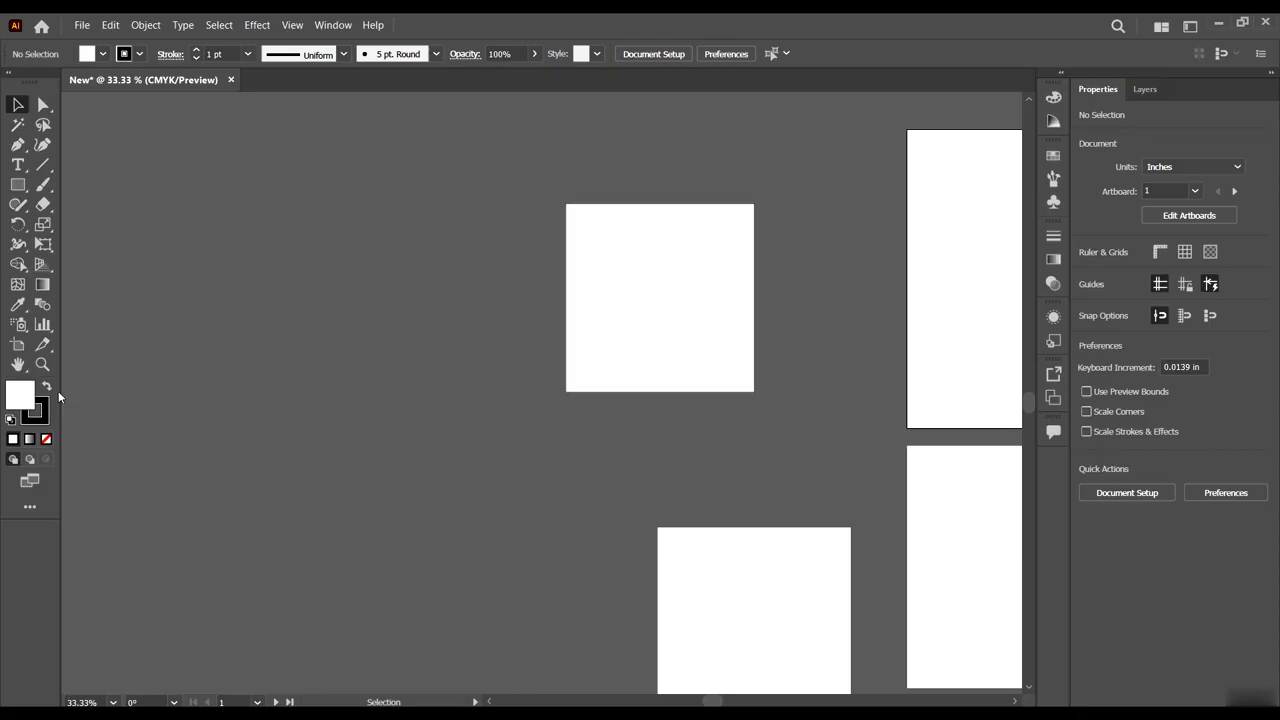
Move the four-sided shape off the artboard, beyond the white squares, to about X -15.37 in, Y 7.44 in.
scroll(413, 341, down, 3)
scroll(511, 317, up, 4)
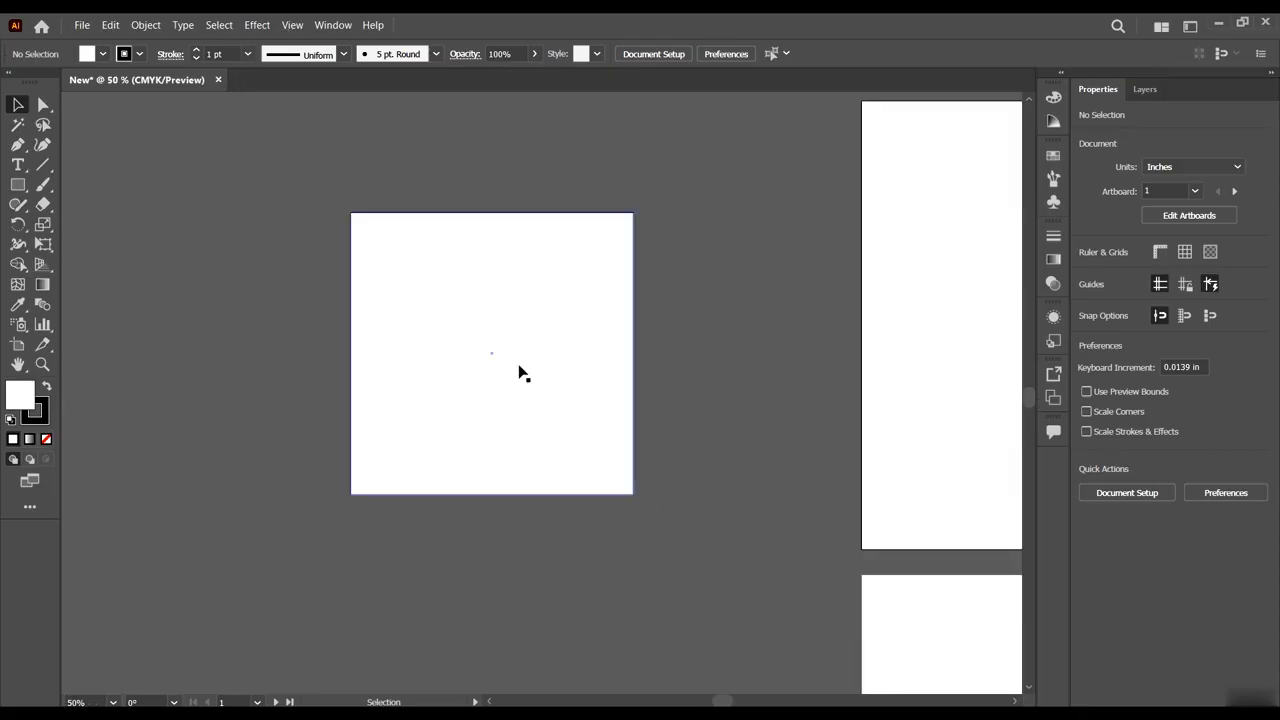
scroll(265, 309, down, 3)
drag(555, 316, 227, 381)
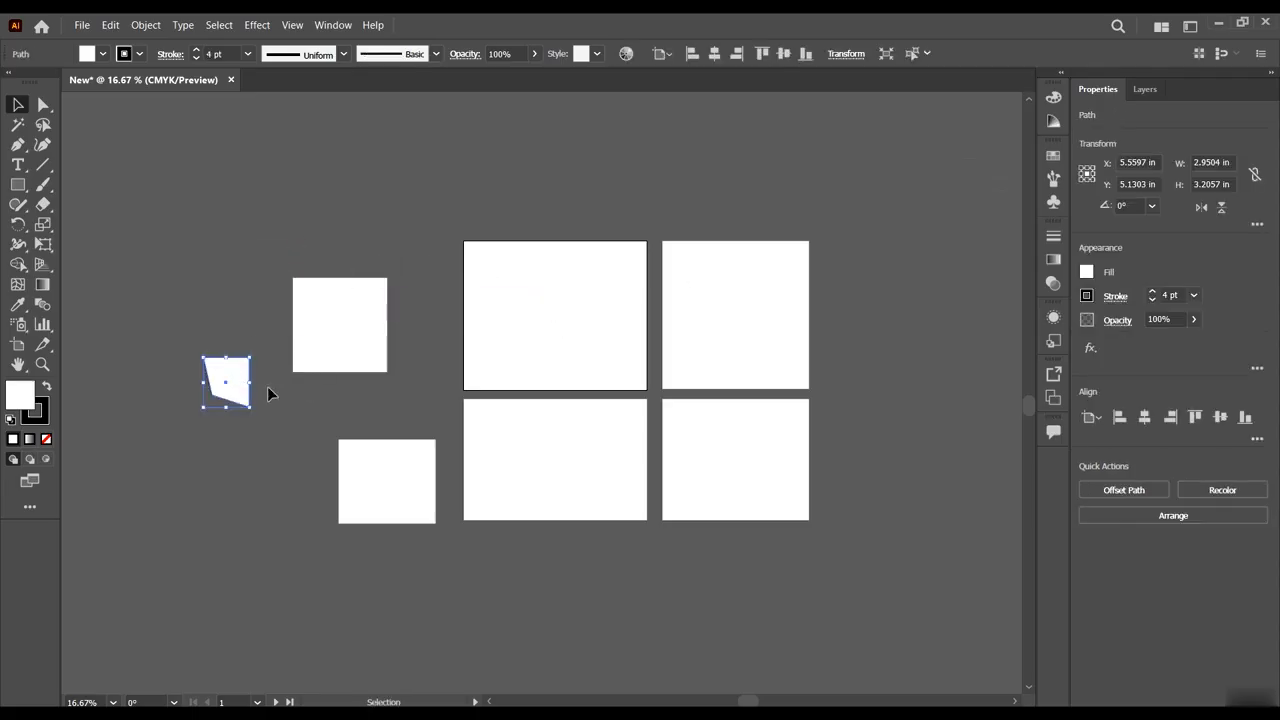
scroll(226, 372, left, 4)
scroll(345, 390, up, 4)
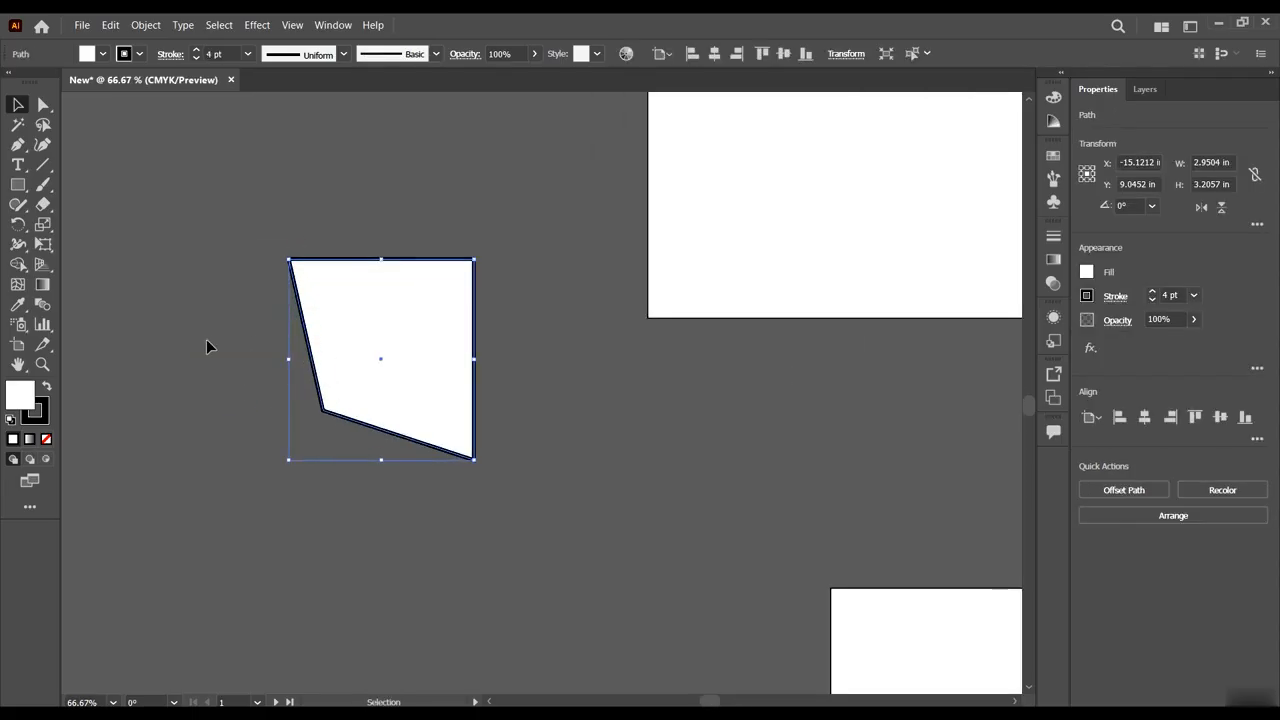
scroll(340, 430, up, 3)
drag(394, 528, 379, 428)
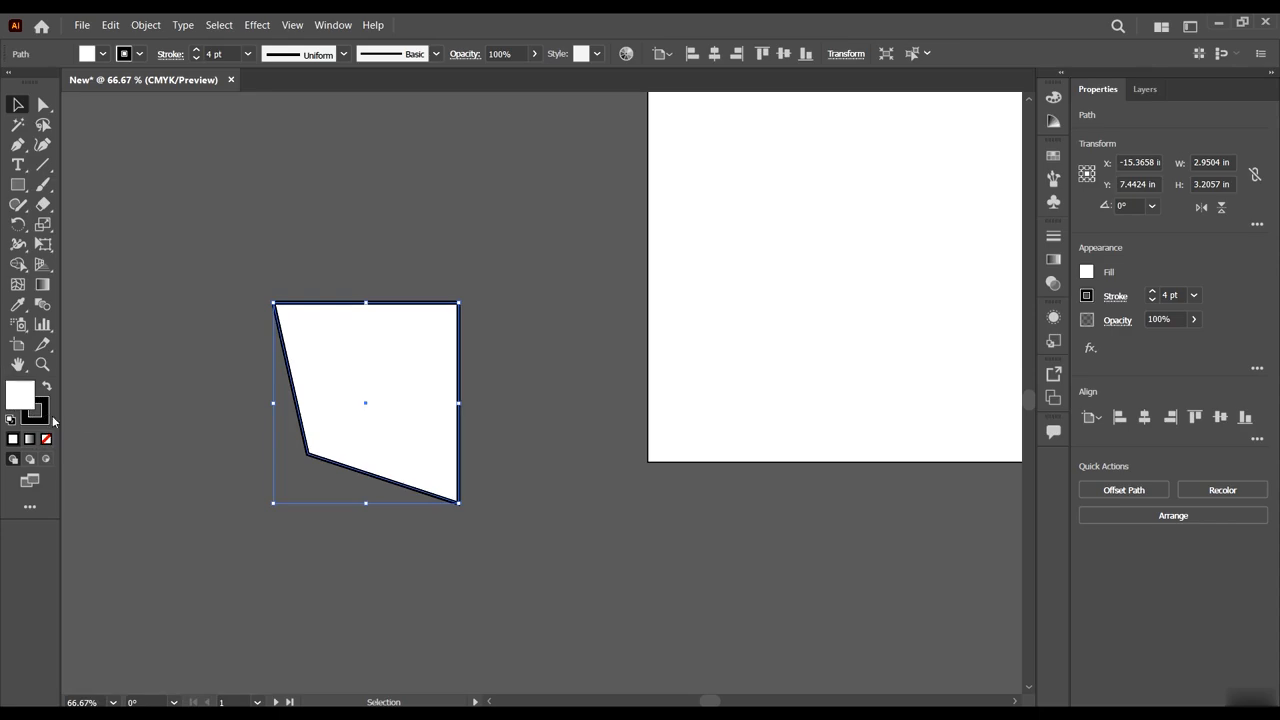
Set the four-sided shape's fill colour to pure red, FF0000.
double_click(22, 395)
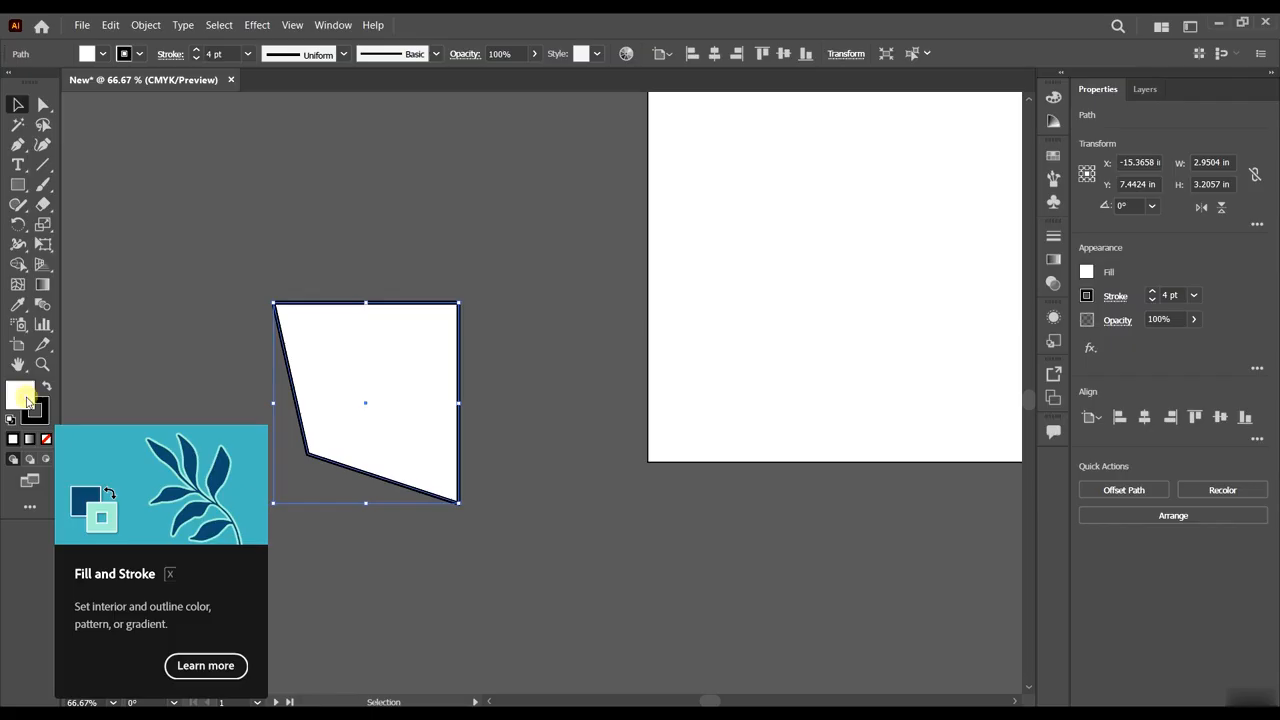
mouse_move(874, 331)
mouse_down()
mouse_move(851, 277)
mouse_move(900, 227)
mouse_up()
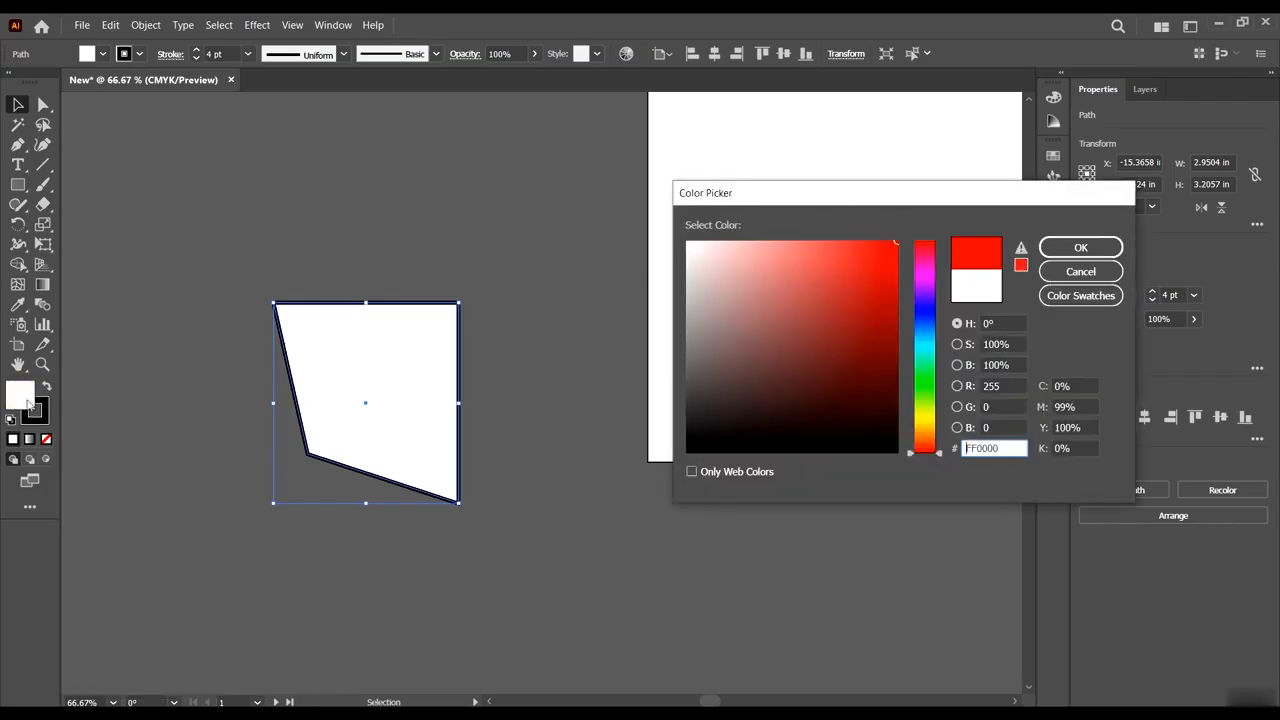
click(1068, 248)
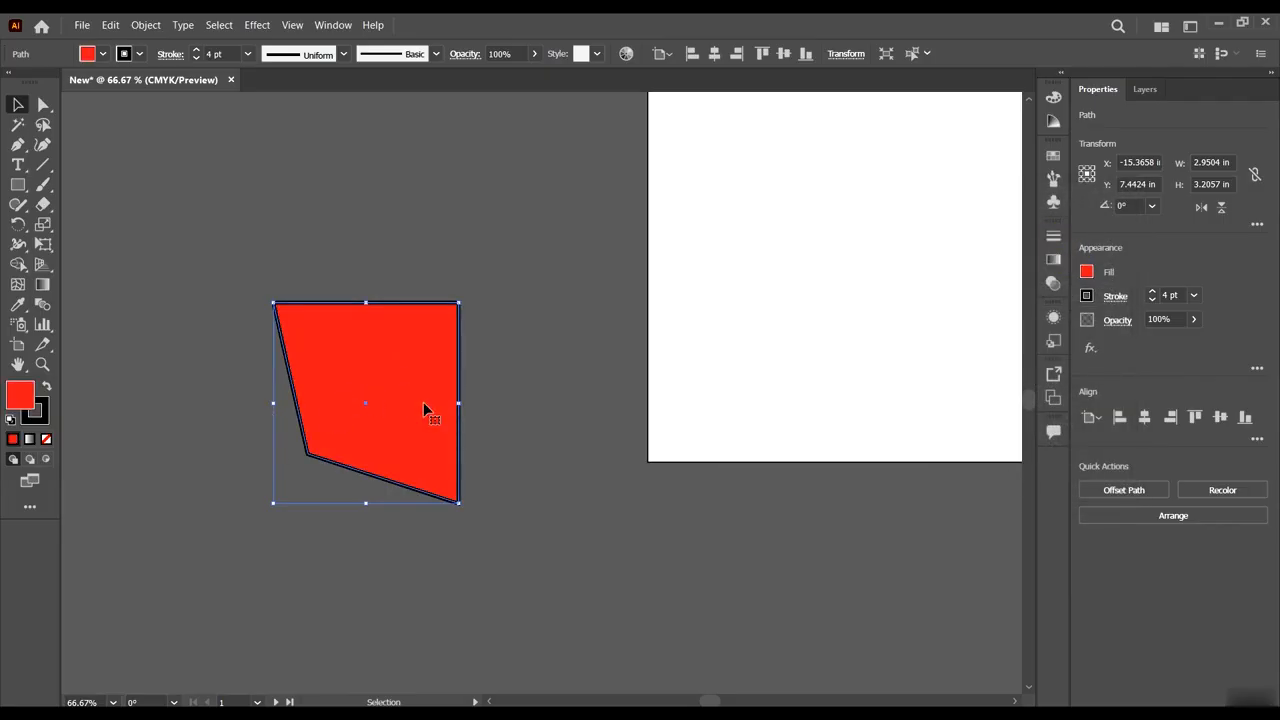
Set the four-sided shape's stroke colour to a bright light blue and deselect the shape.
click(36, 418)
double_click(36, 418)
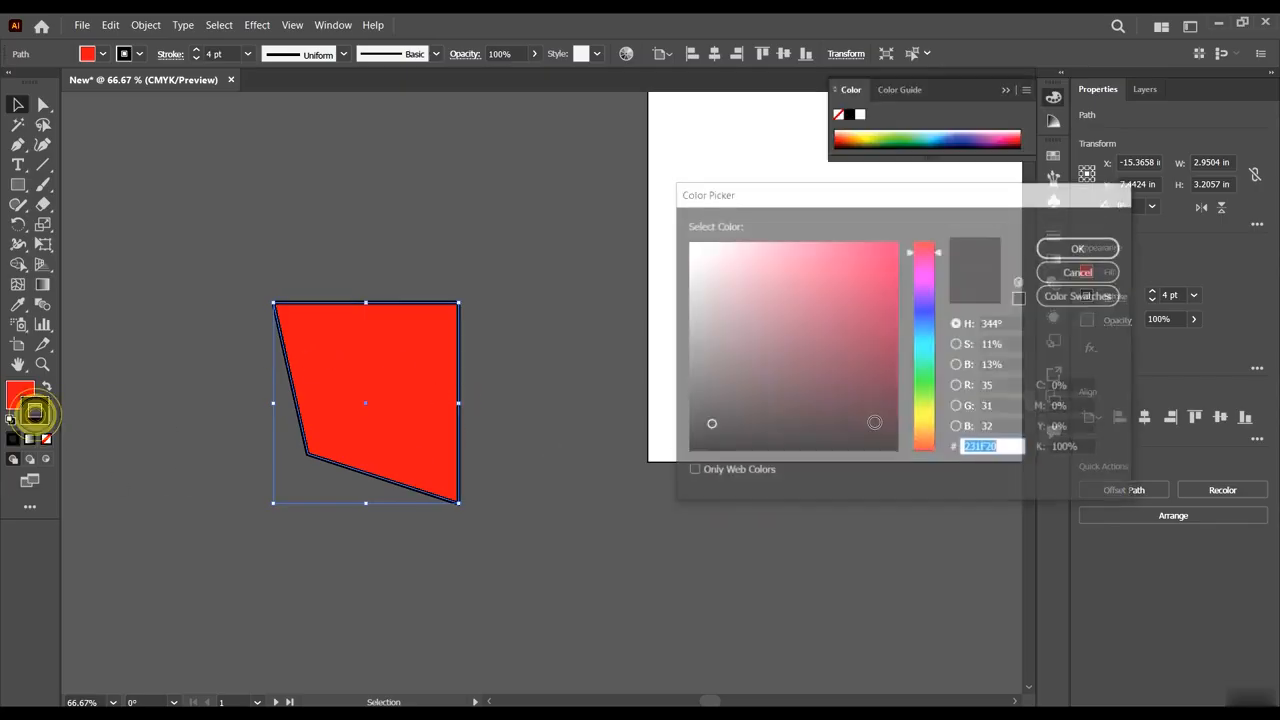
mouse_move(864, 378)
mouse_down()
mouse_move(889, 277)
mouse_move(766, 300)
mouse_move(774, 287)
mouse_up()
click(919, 343)
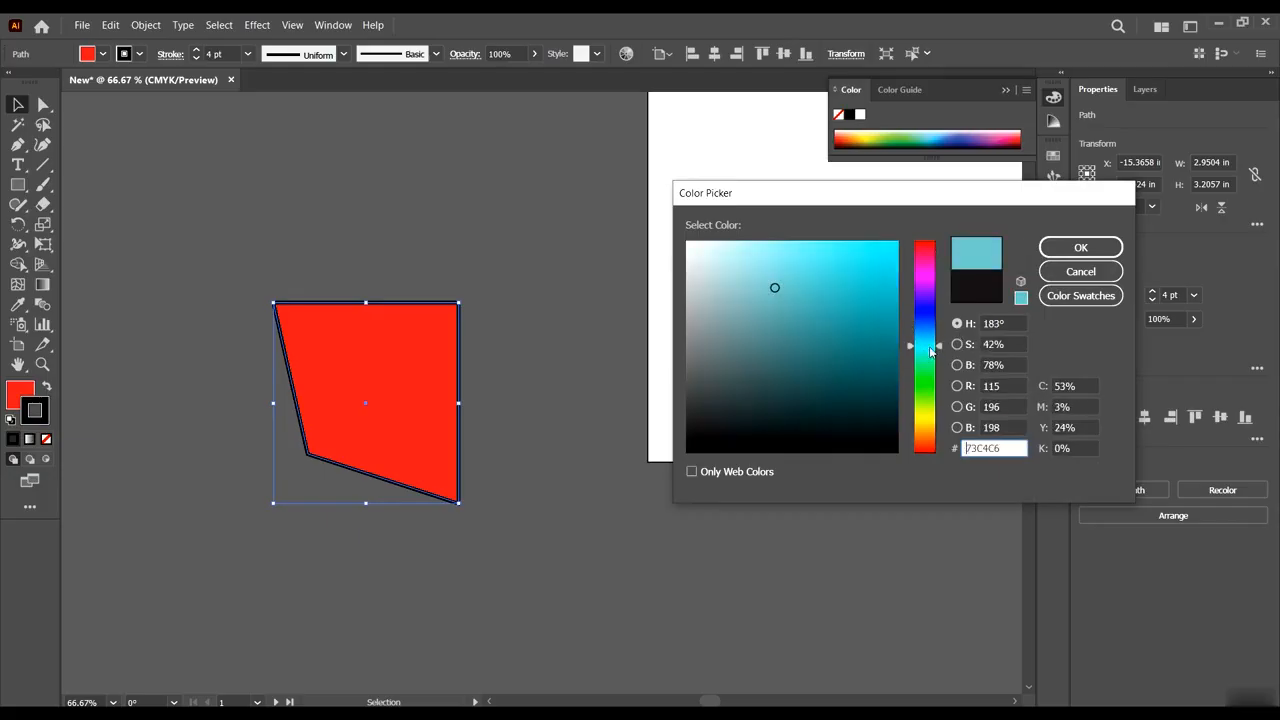
drag(851, 266, 849, 245)
click(1083, 245)
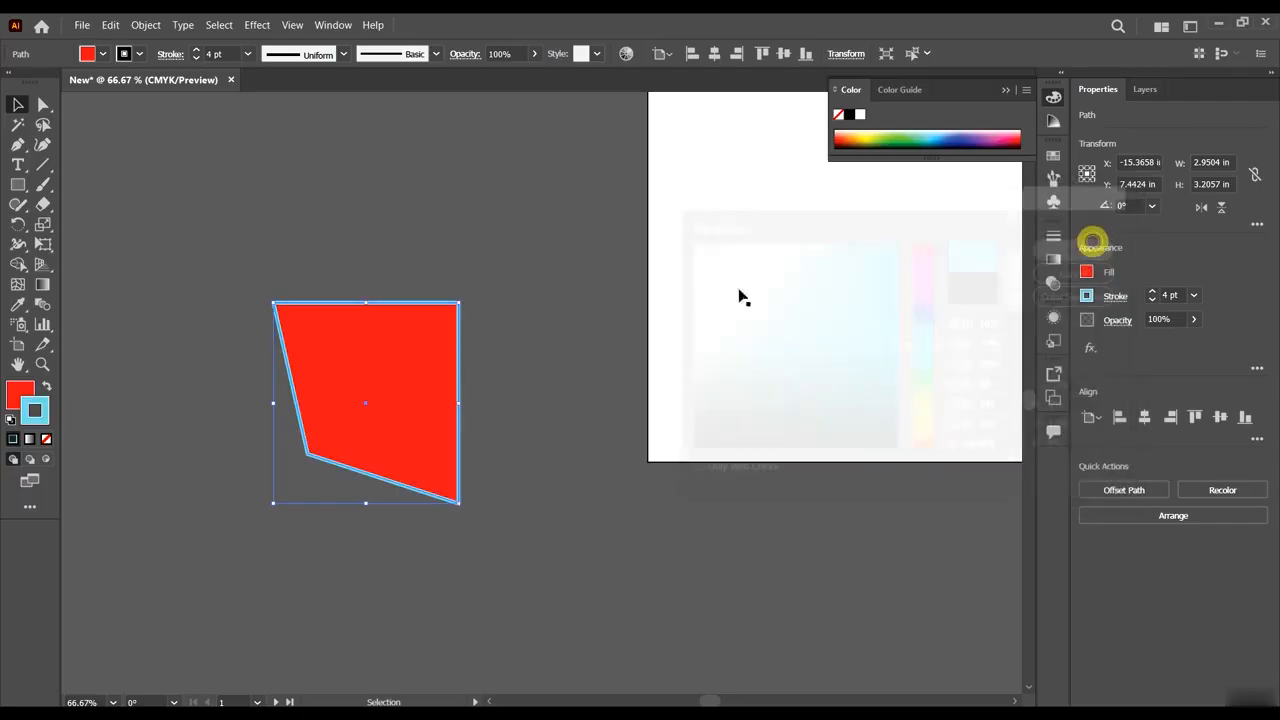
click(567, 350)
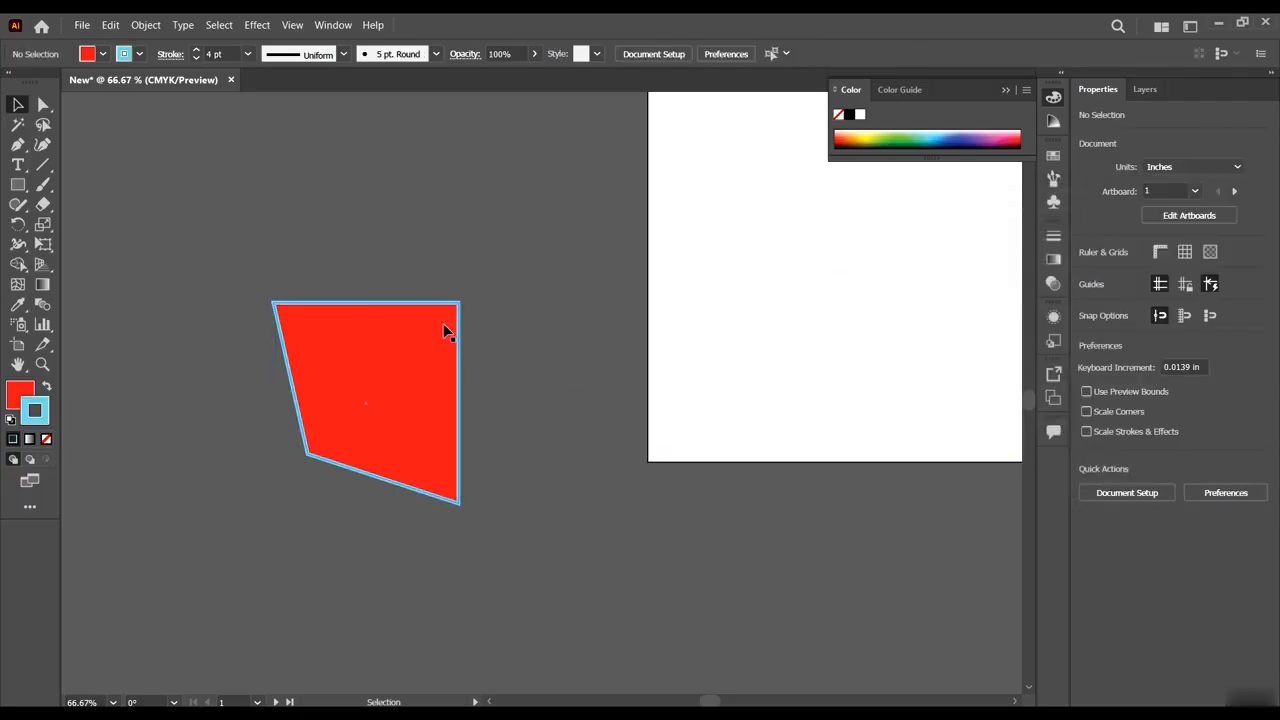
Swap the four-sided shape's fill and stroke colours back and forth, ending with the red fill and light blue stroke.
click(361, 369)
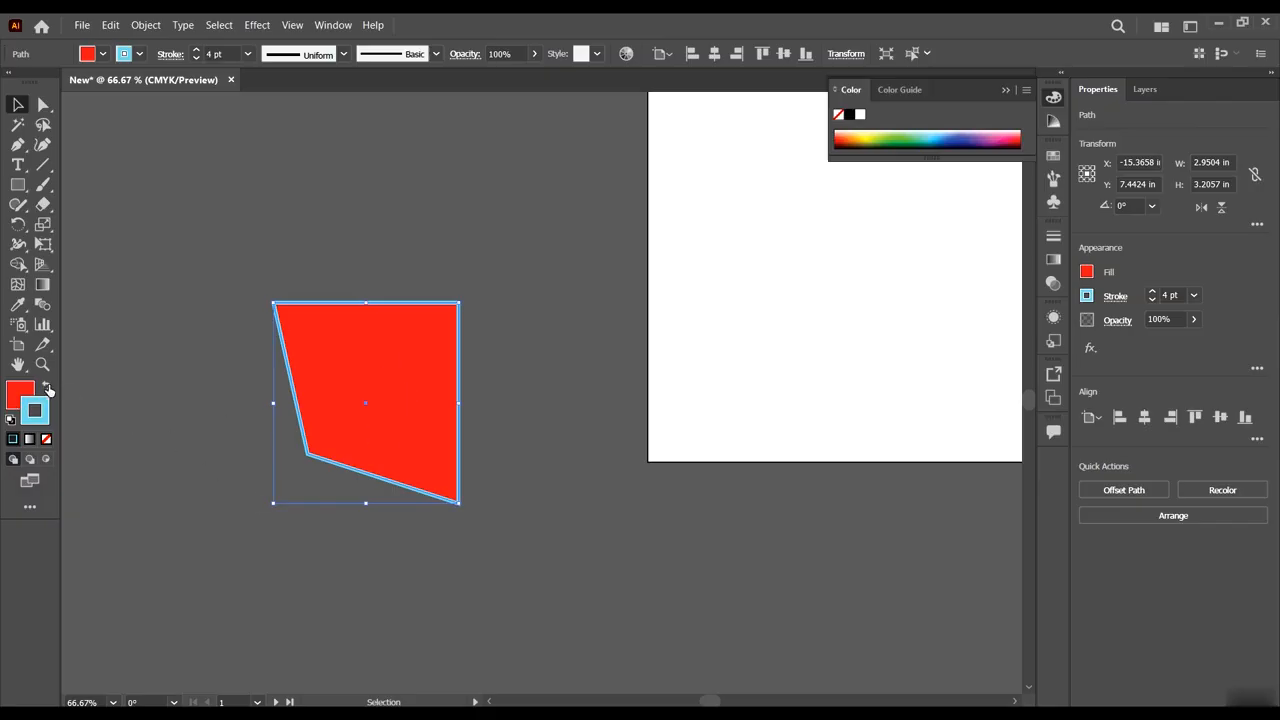
click(47, 388)
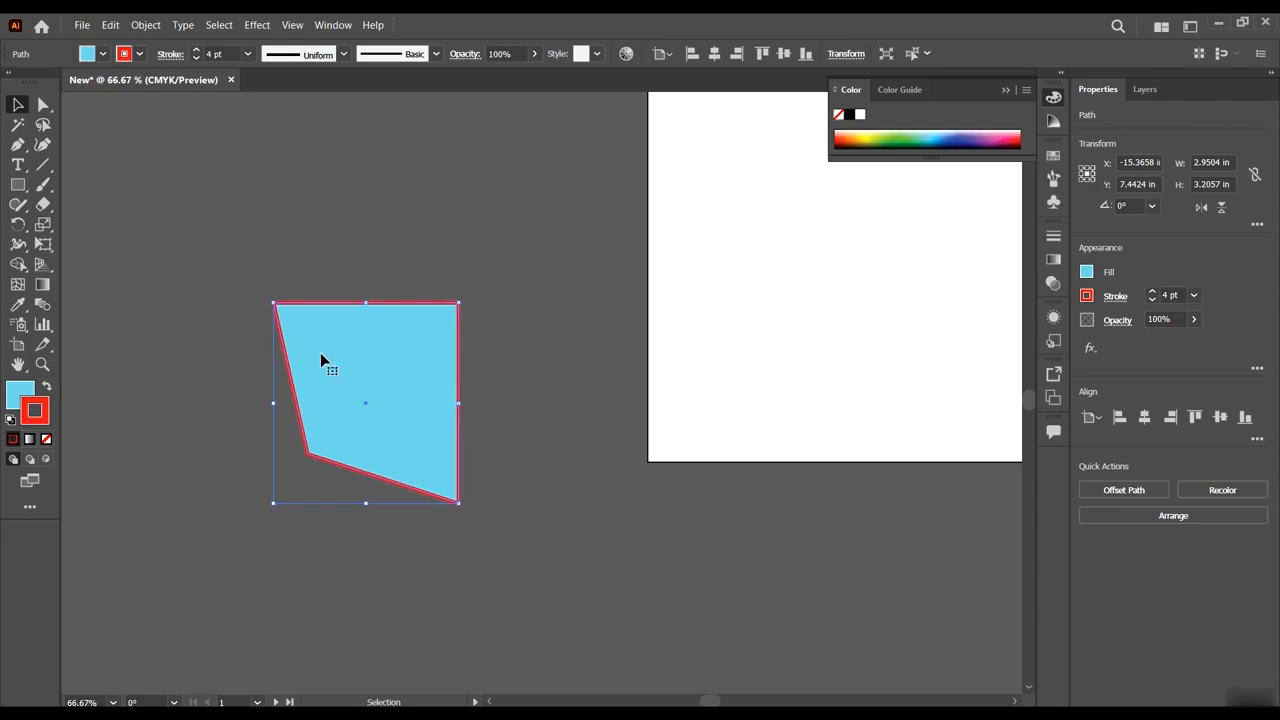
click(47, 388)
click(47, 388)
click(47, 388)
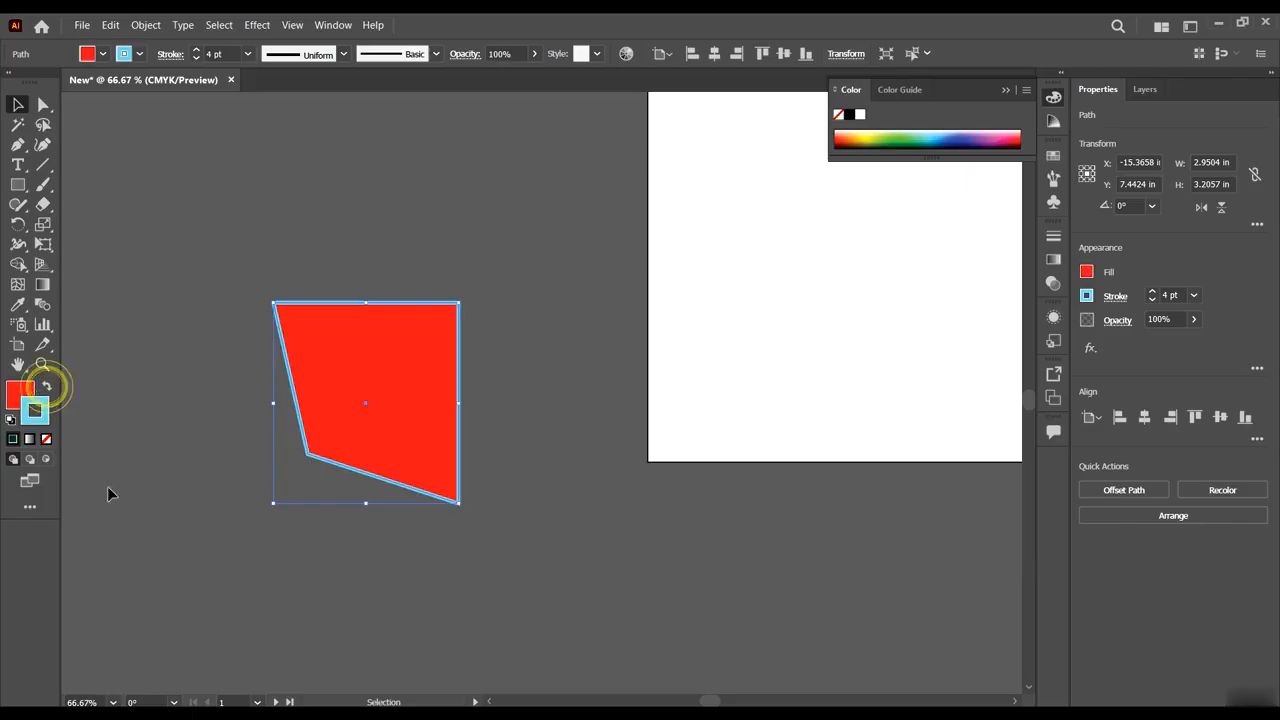
Try removing the stroke and the fill from the four-sided shape, and undo both removals.
click(46, 439)
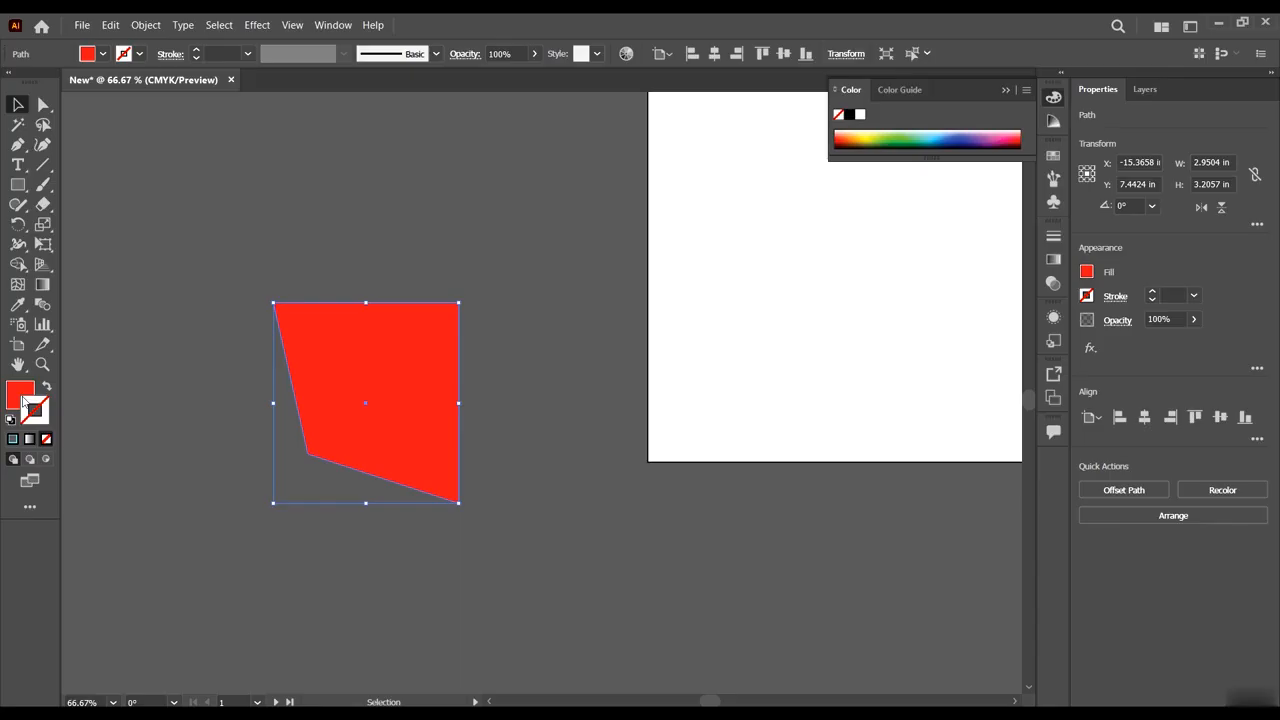
click(22, 396)
click(46, 438)
key(a)
key(ctrl+z)
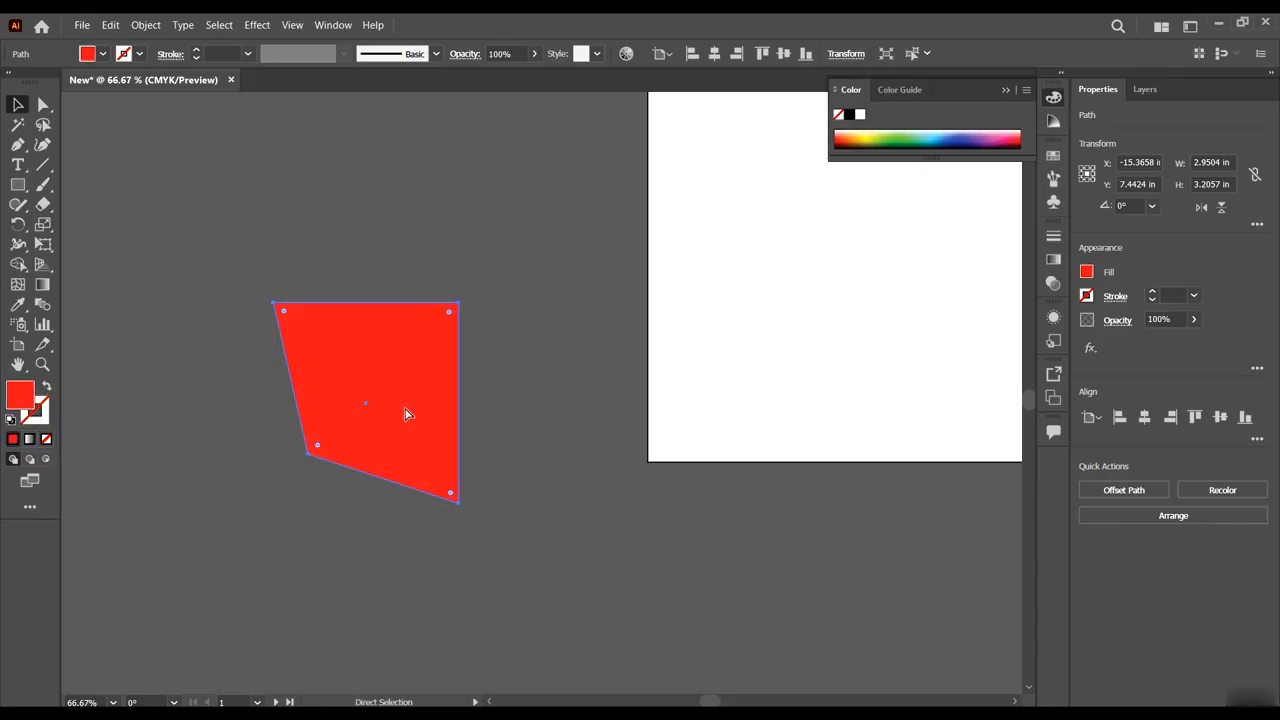
key(ctrl+z)
key(v)
click(250, 517)
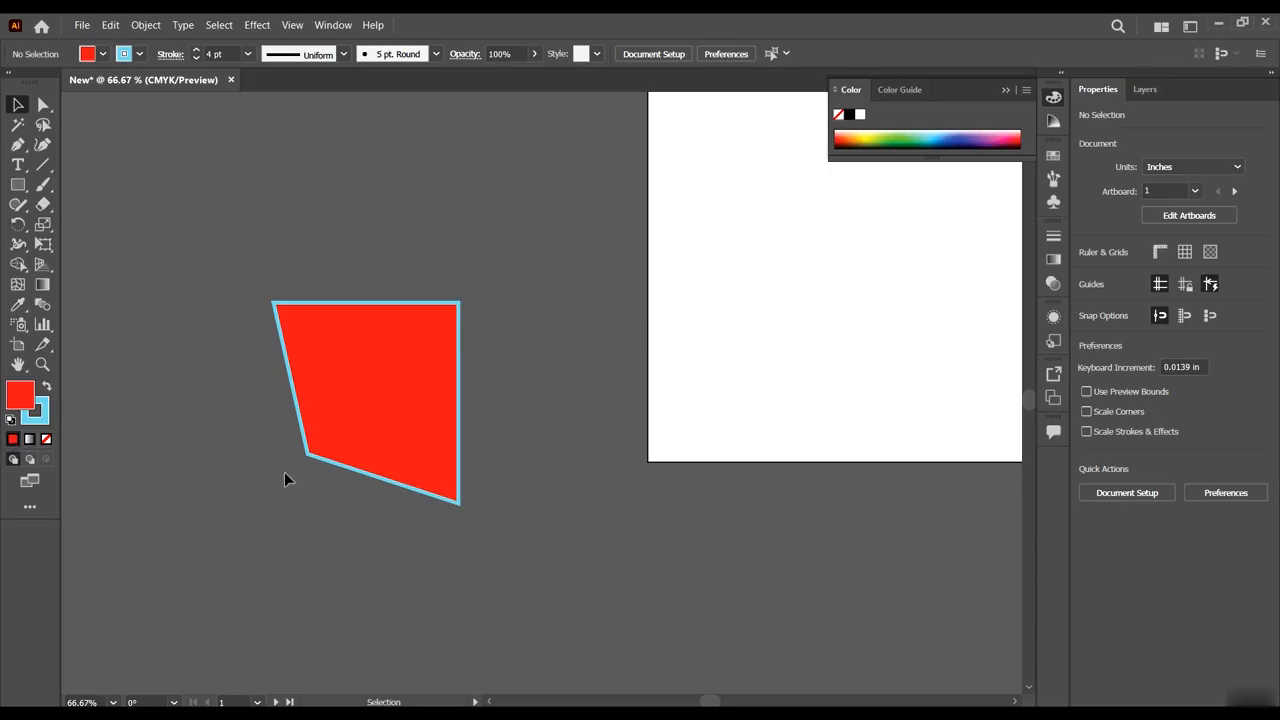
Collapse the open Color panel with all artboards and shapes in view.
scroll(284, 472, down, 4)
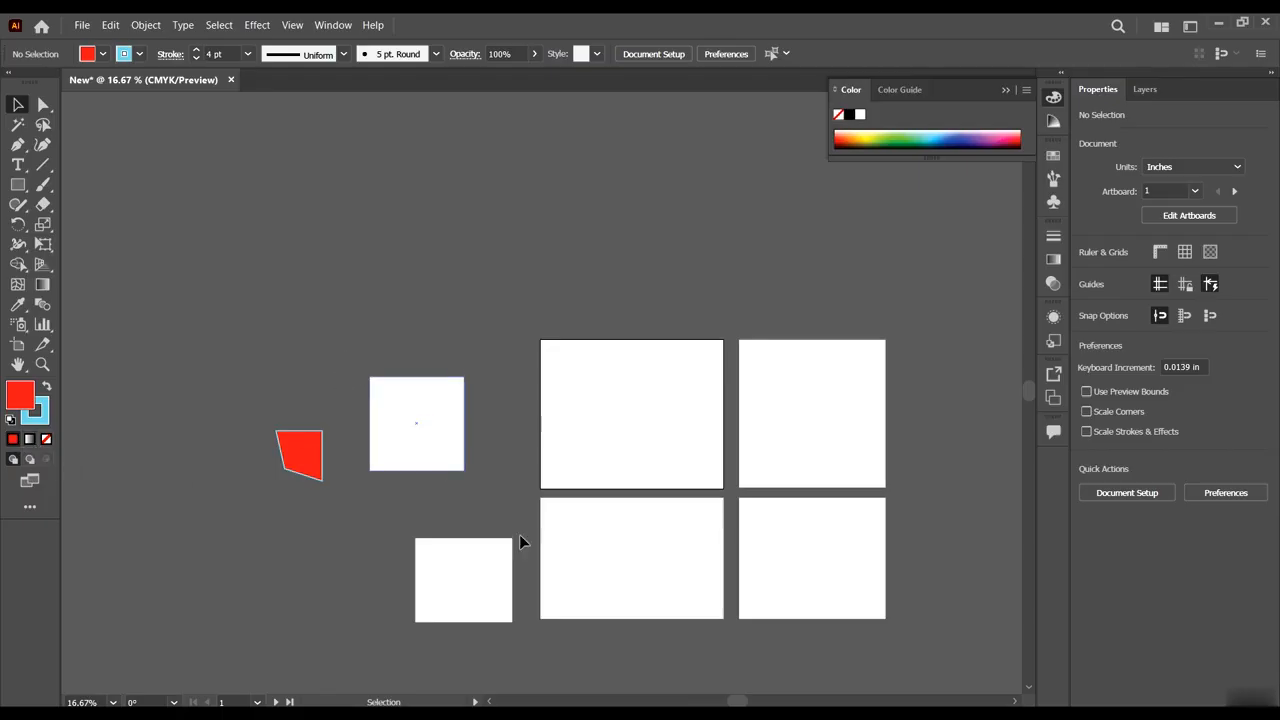
scroll(606, 591, down, 2)
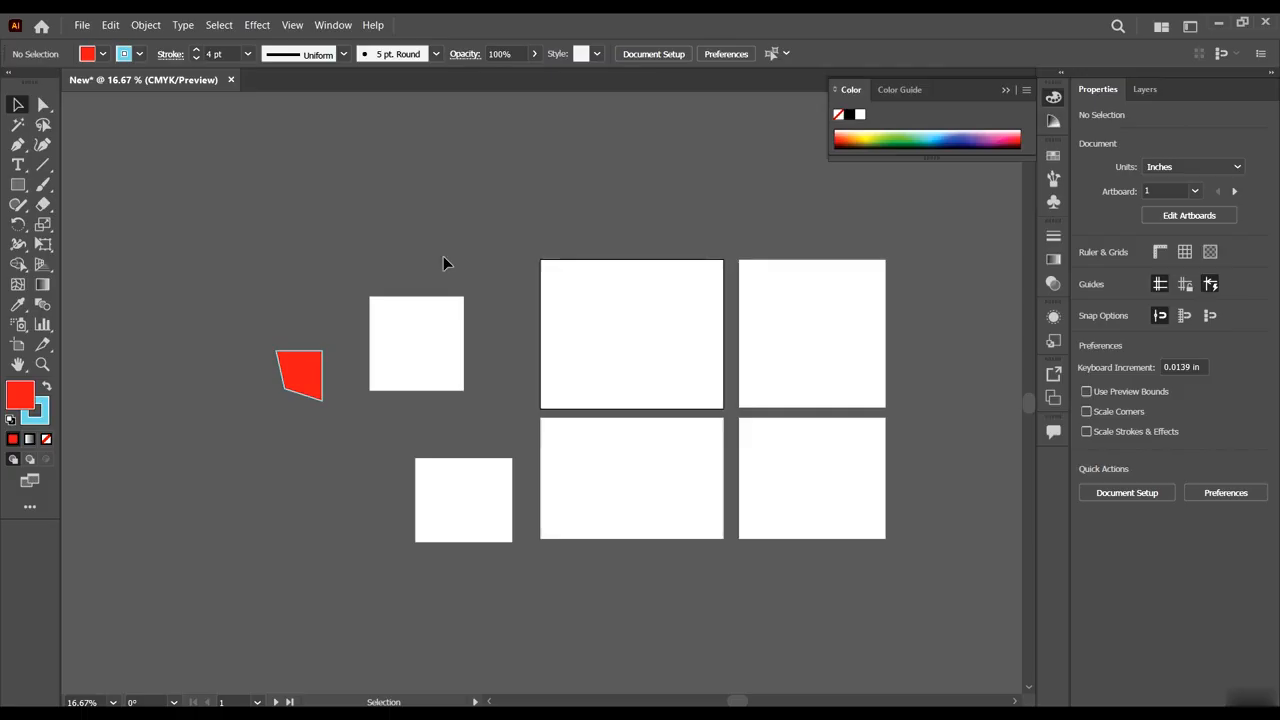
scroll(455, 252, down, 1)
scroll(366, 305, up, 2)
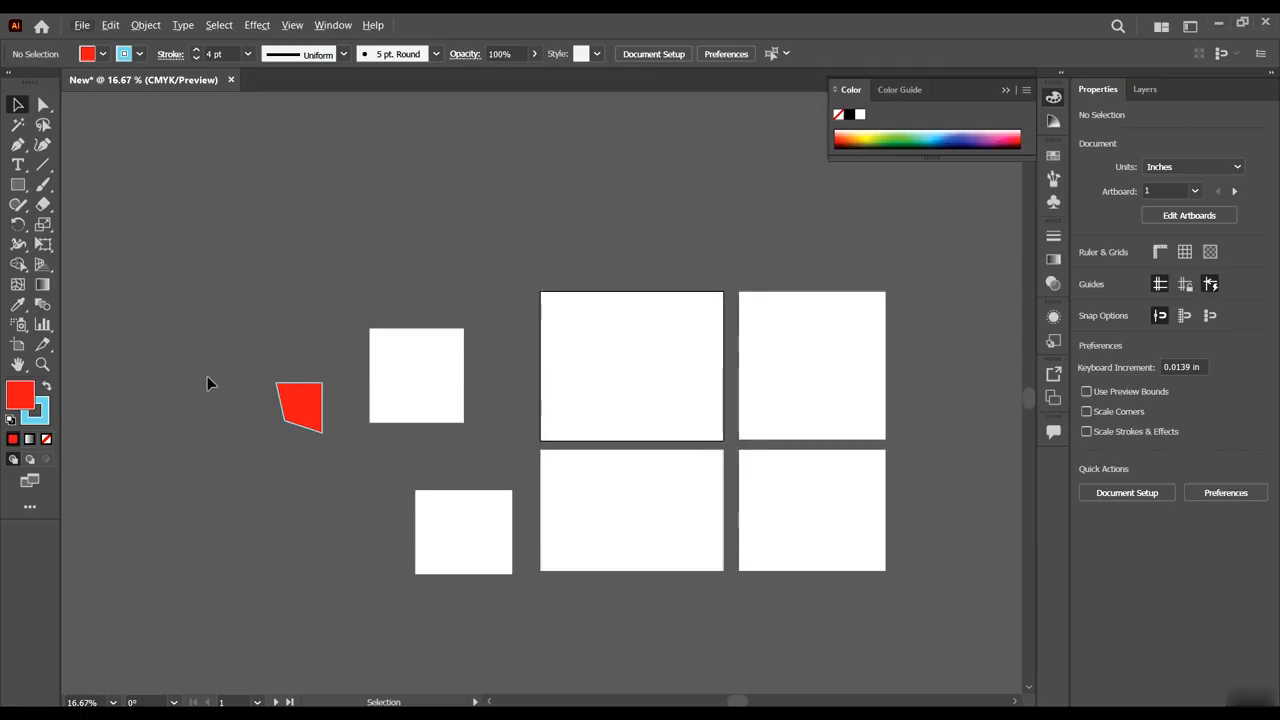
click(469, 197)
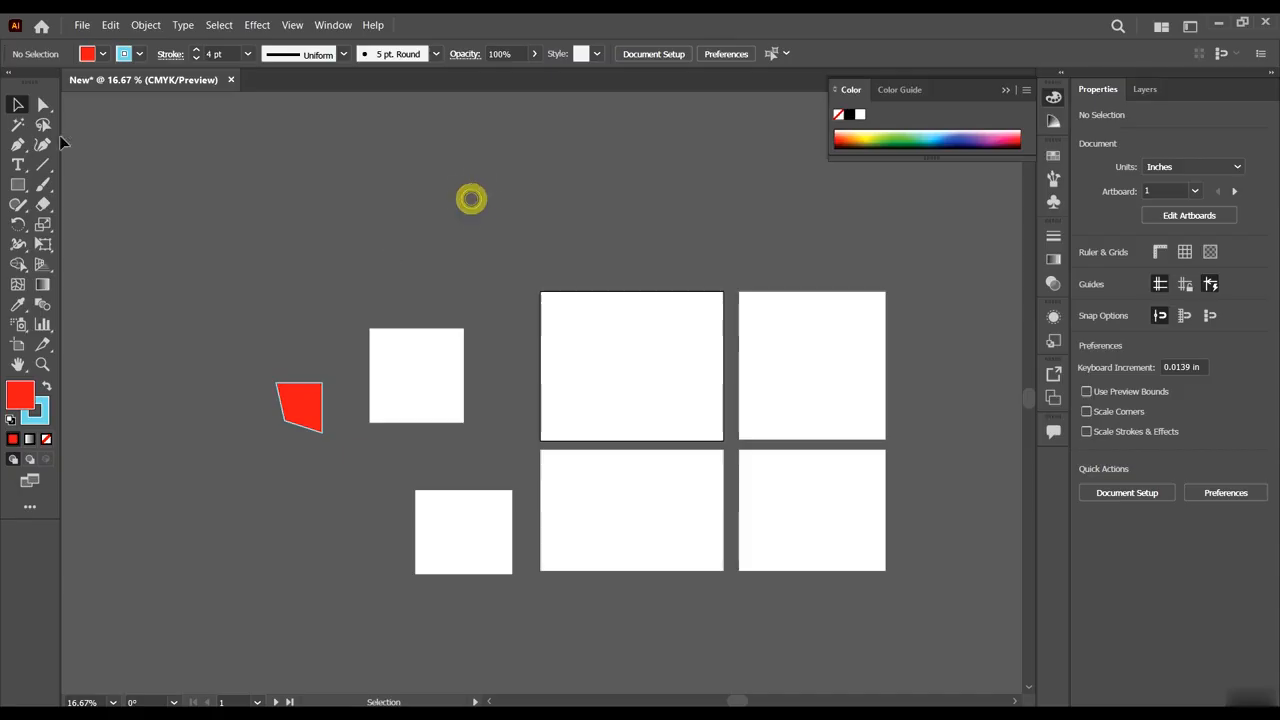
click(1003, 90)
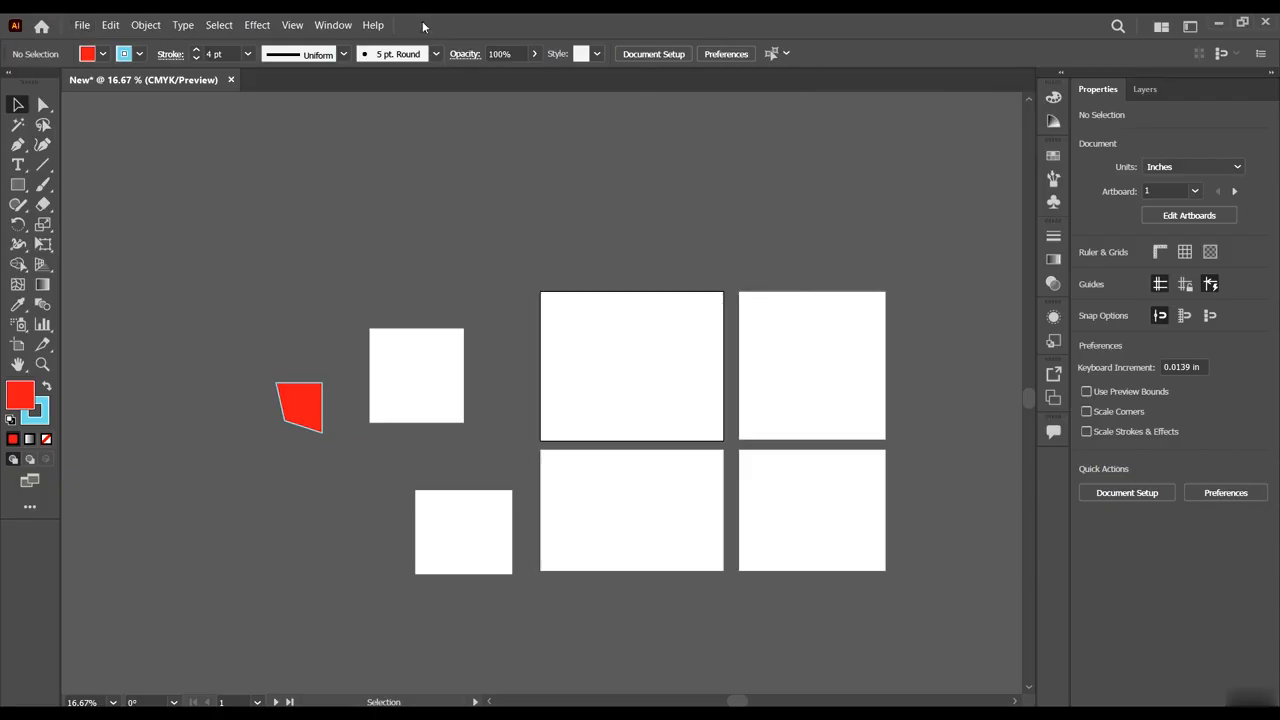
Review the file commands and the editing commands available with nothing selected.
click(81, 26)
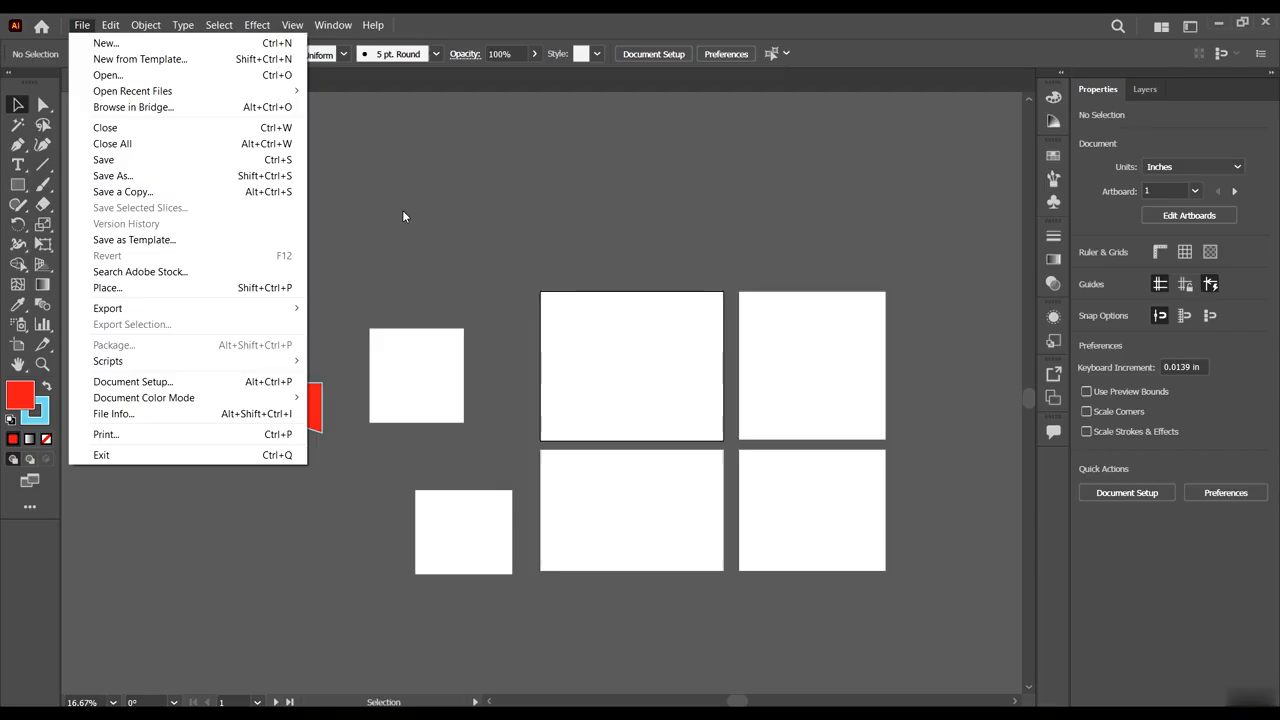
click(120, 19)
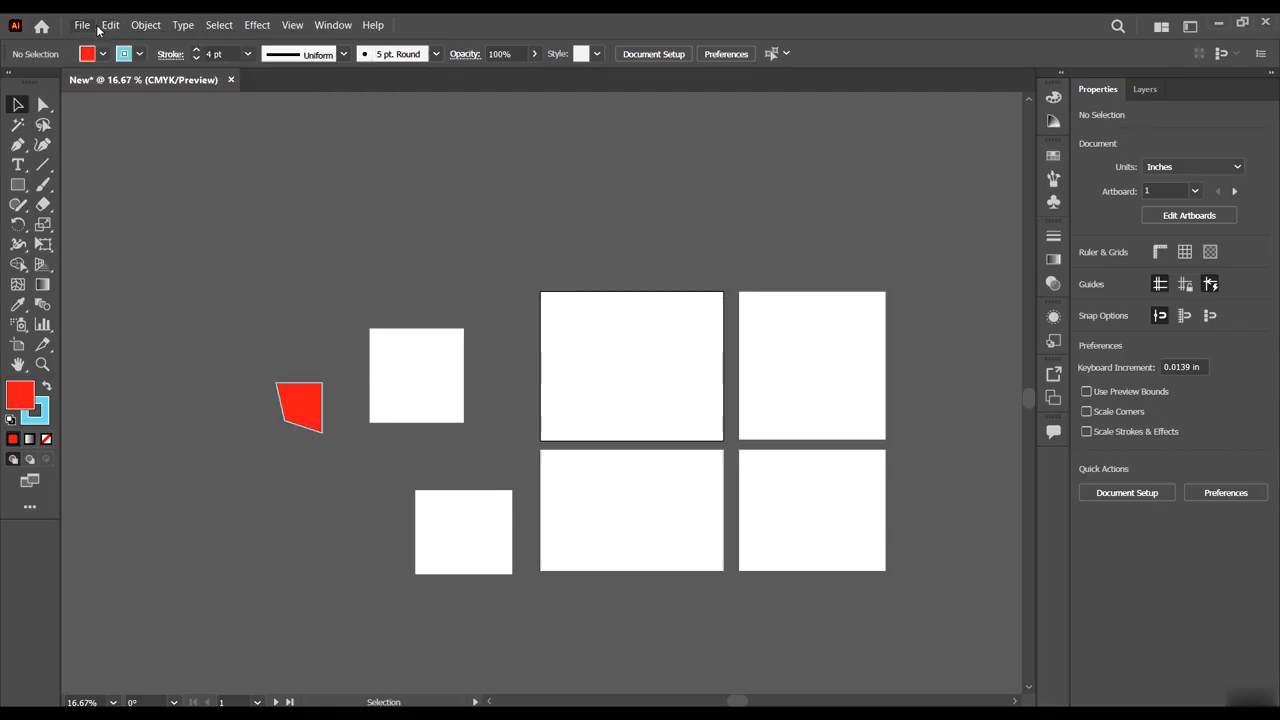
click(110, 24)
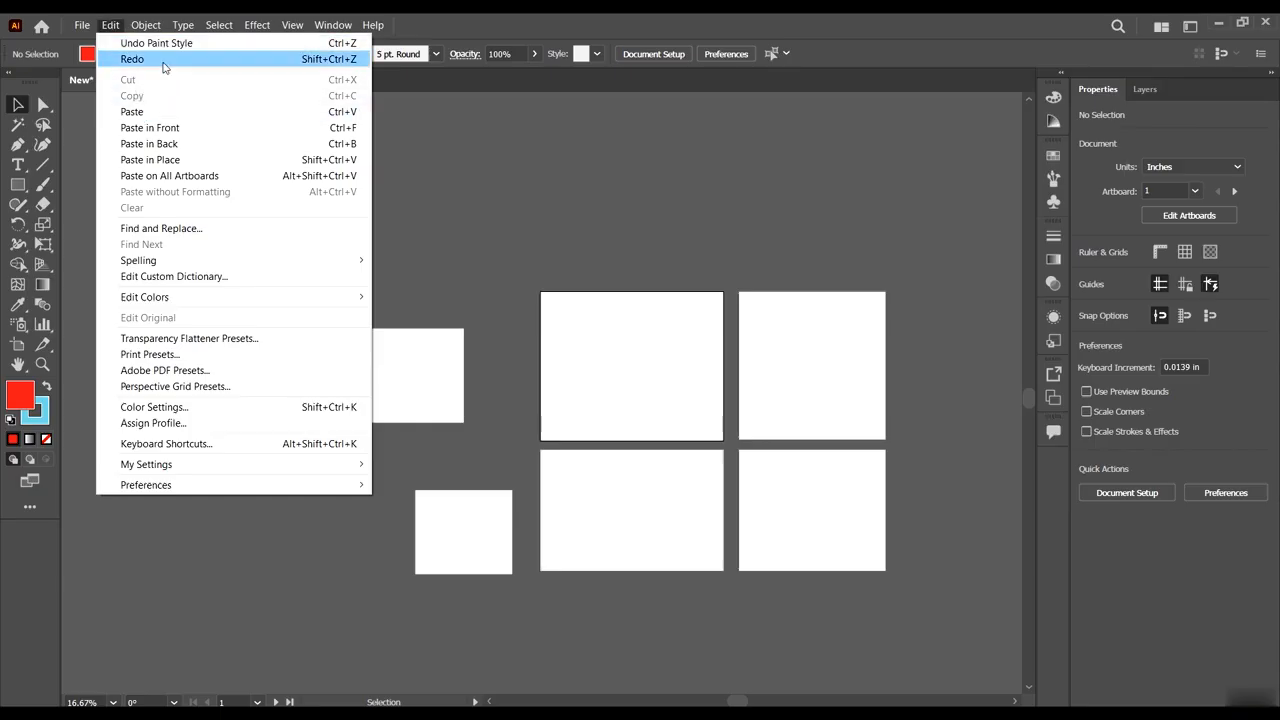
click(426, 254)
Select the upper white square and examine the editing commands available for it.
click(402, 380)
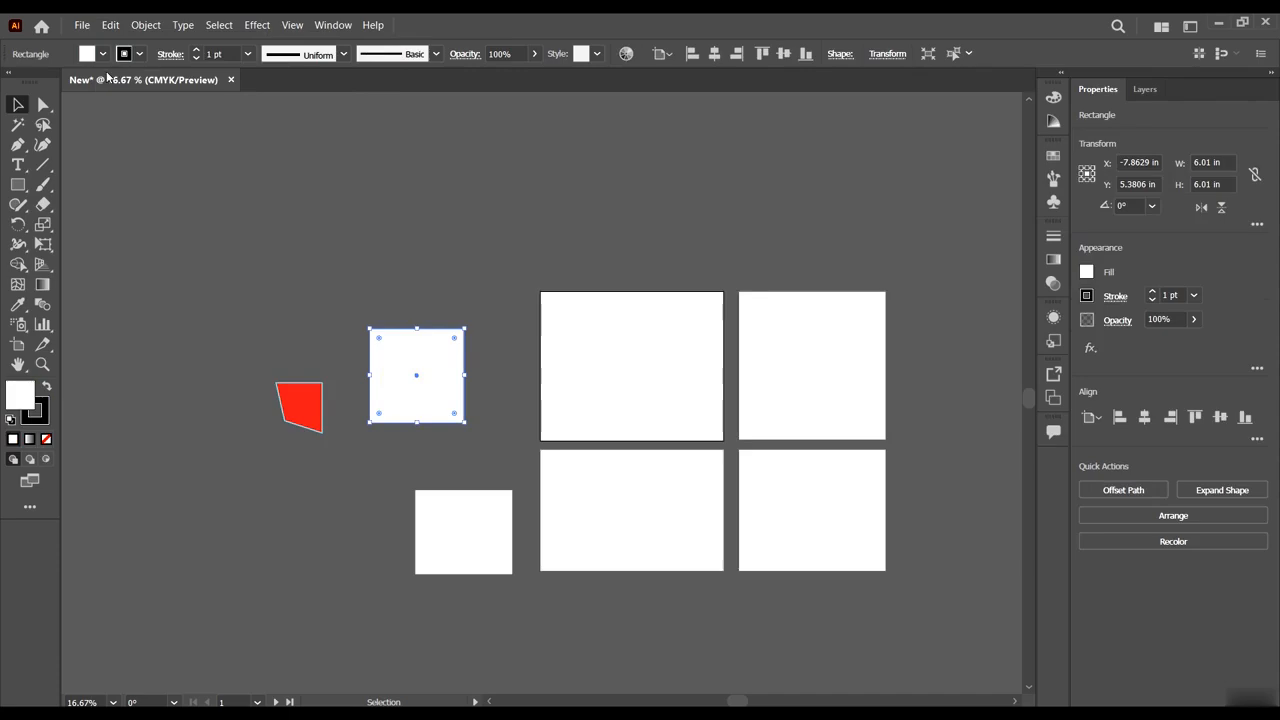
click(110, 24)
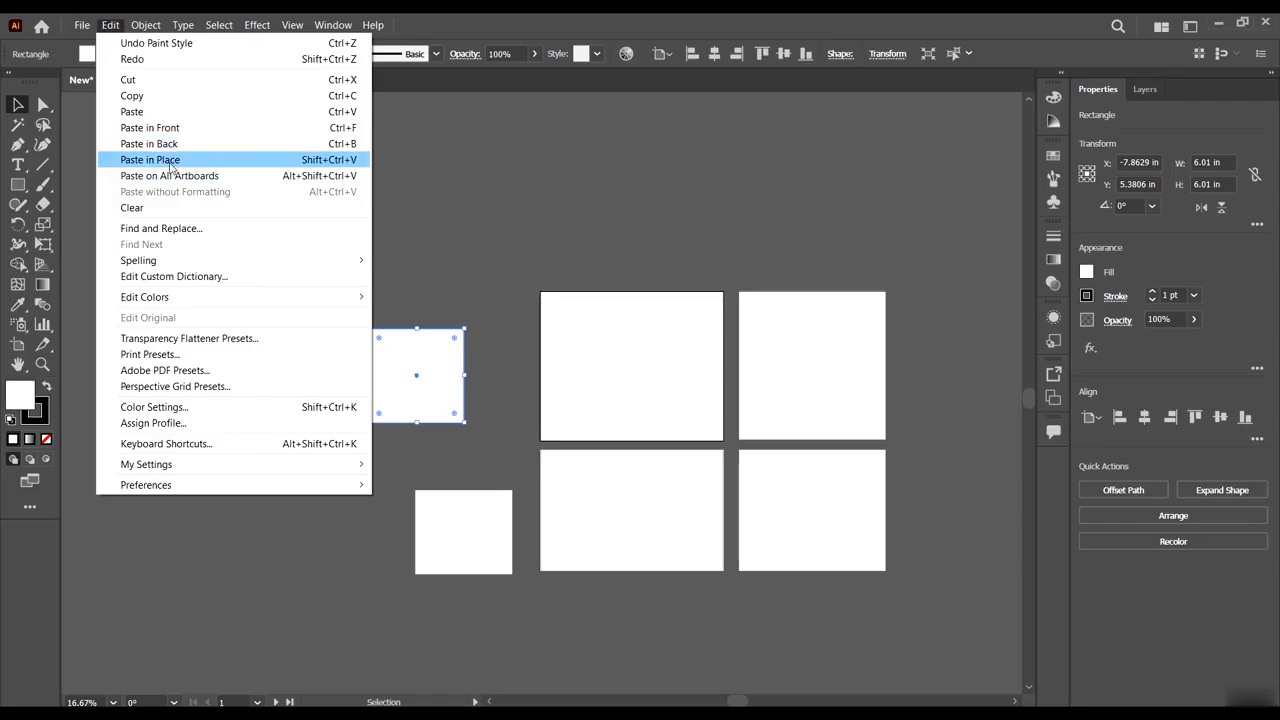
click(156, 43)
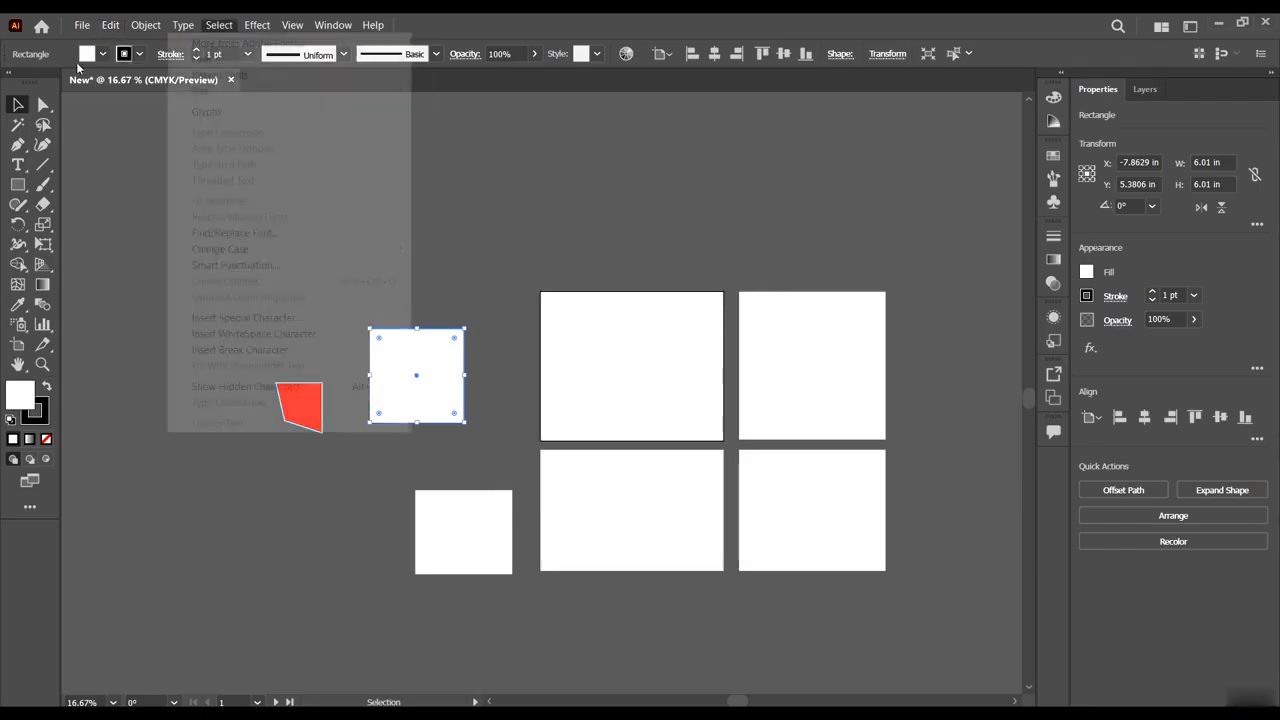
click(146, 24)
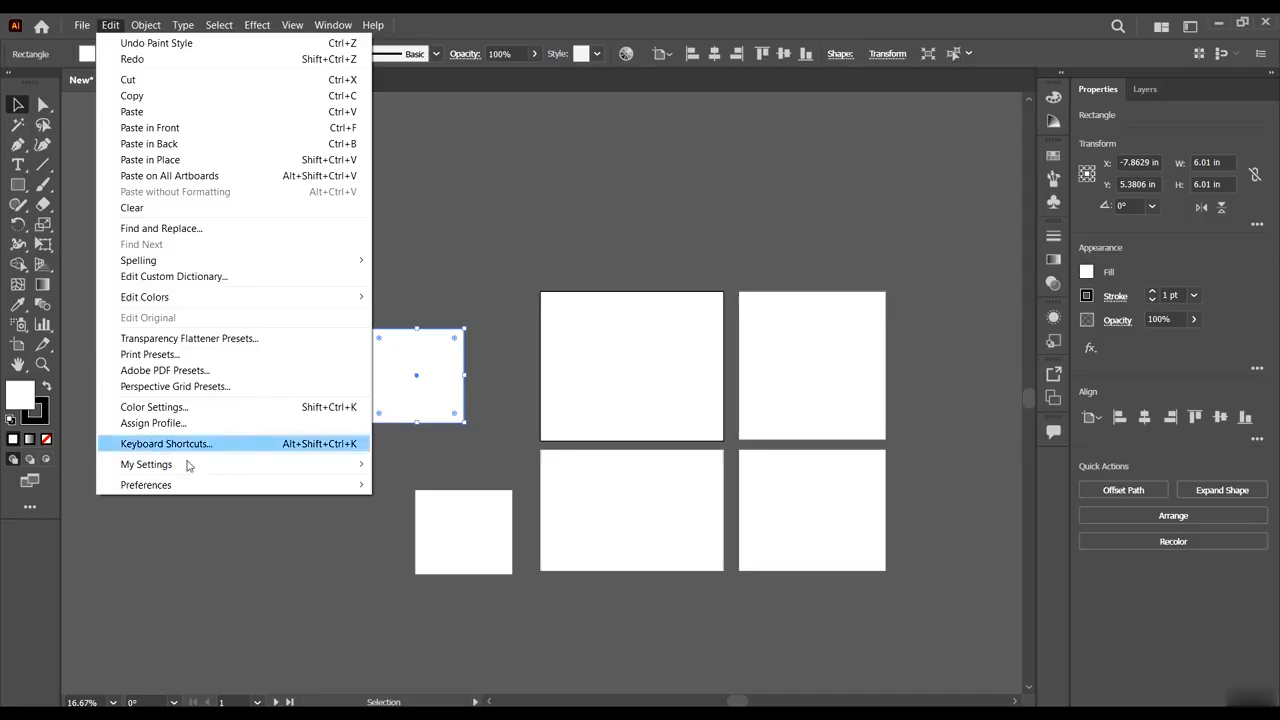
click(538, 230)
click(423, 386)
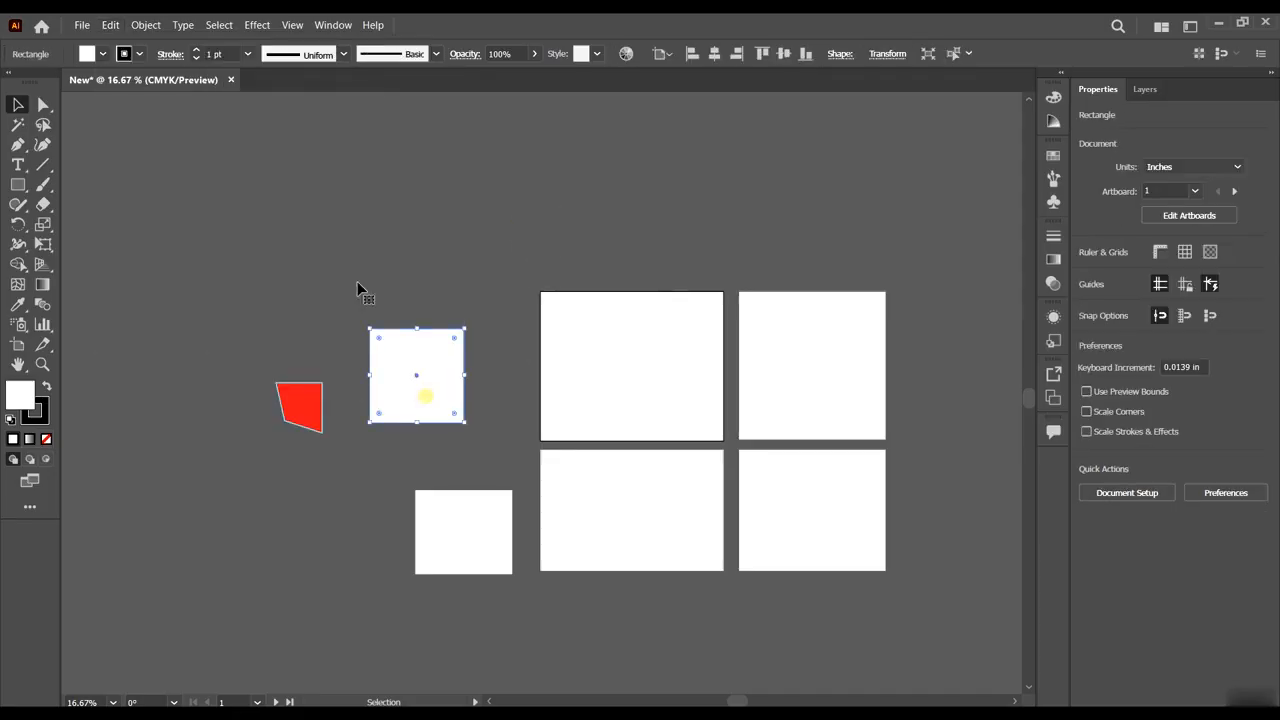
click(110, 24)
key(Escape)
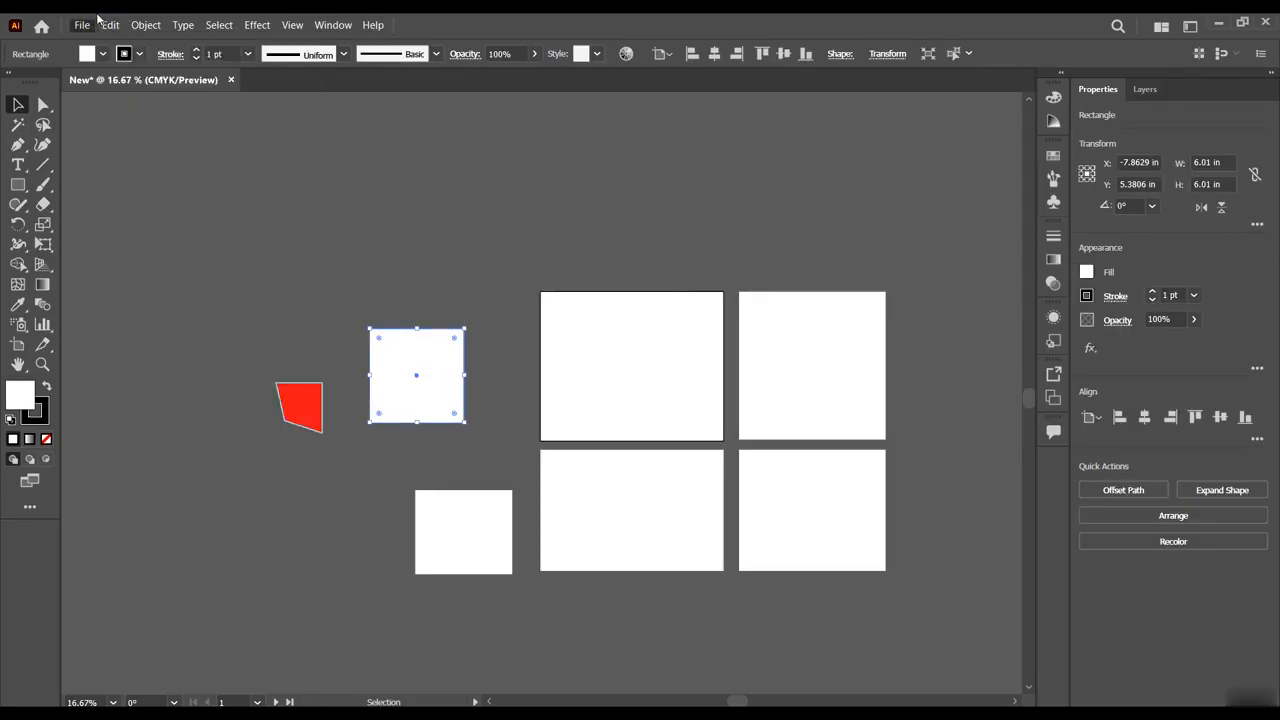
click(110, 24)
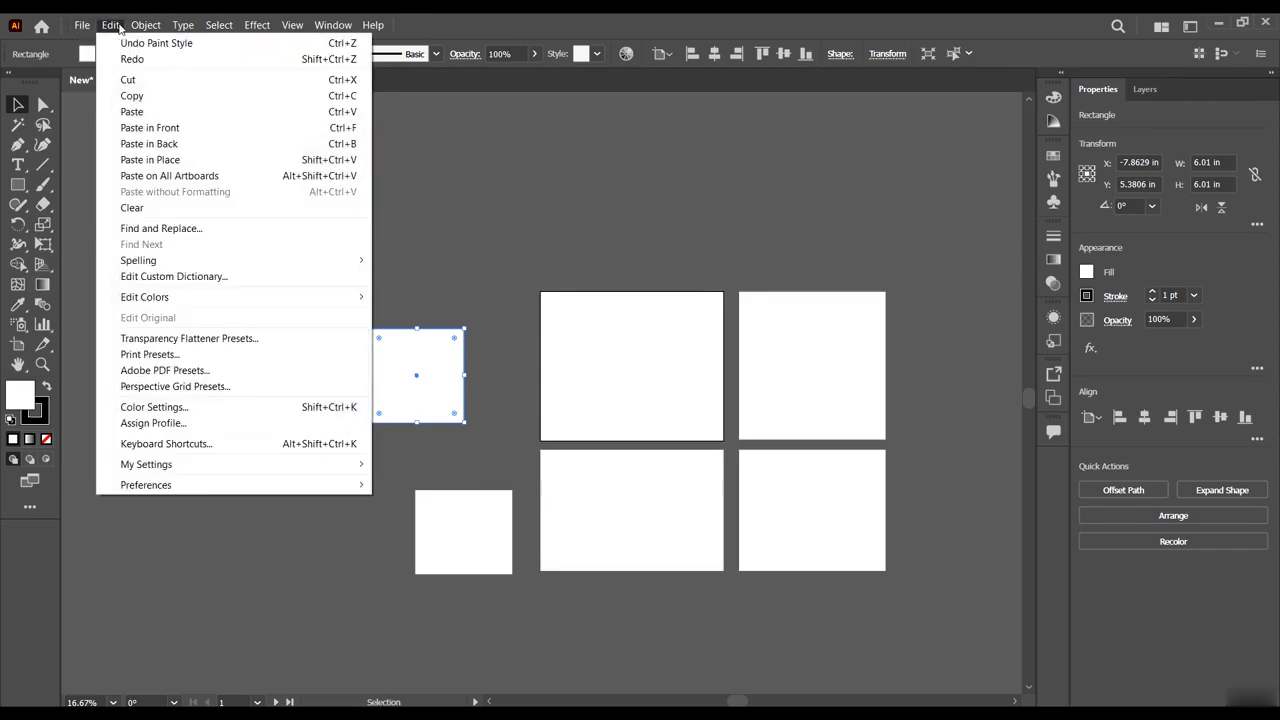
Examine the object, type and selection commands available for the selected white square.
mouse_move(146, 27)
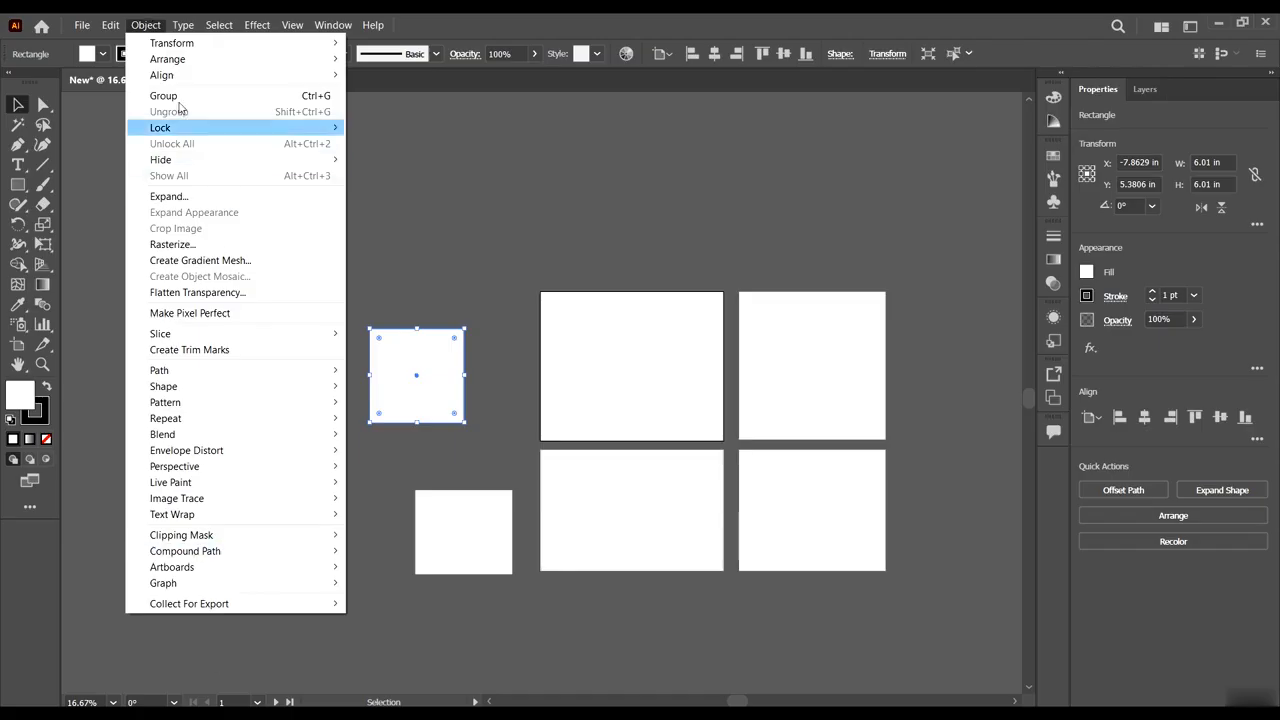
click(142, 28)
click(142, 25)
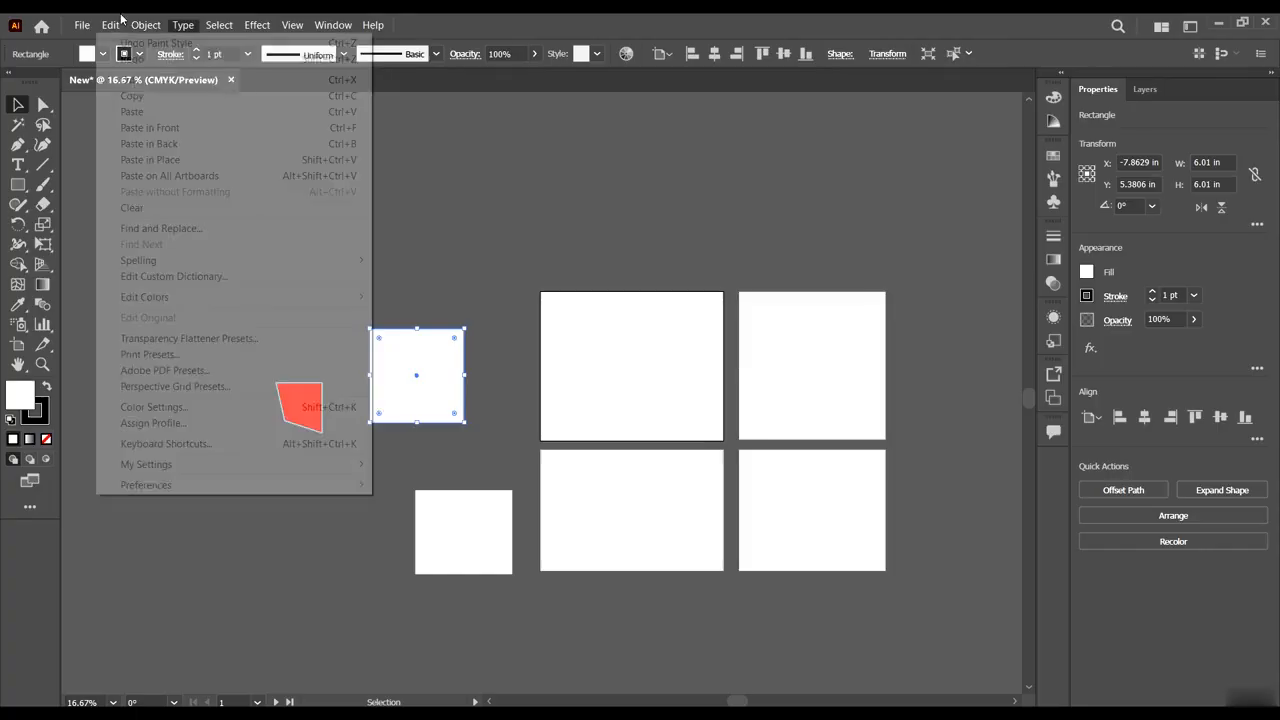
click(110, 25)
click(183, 27)
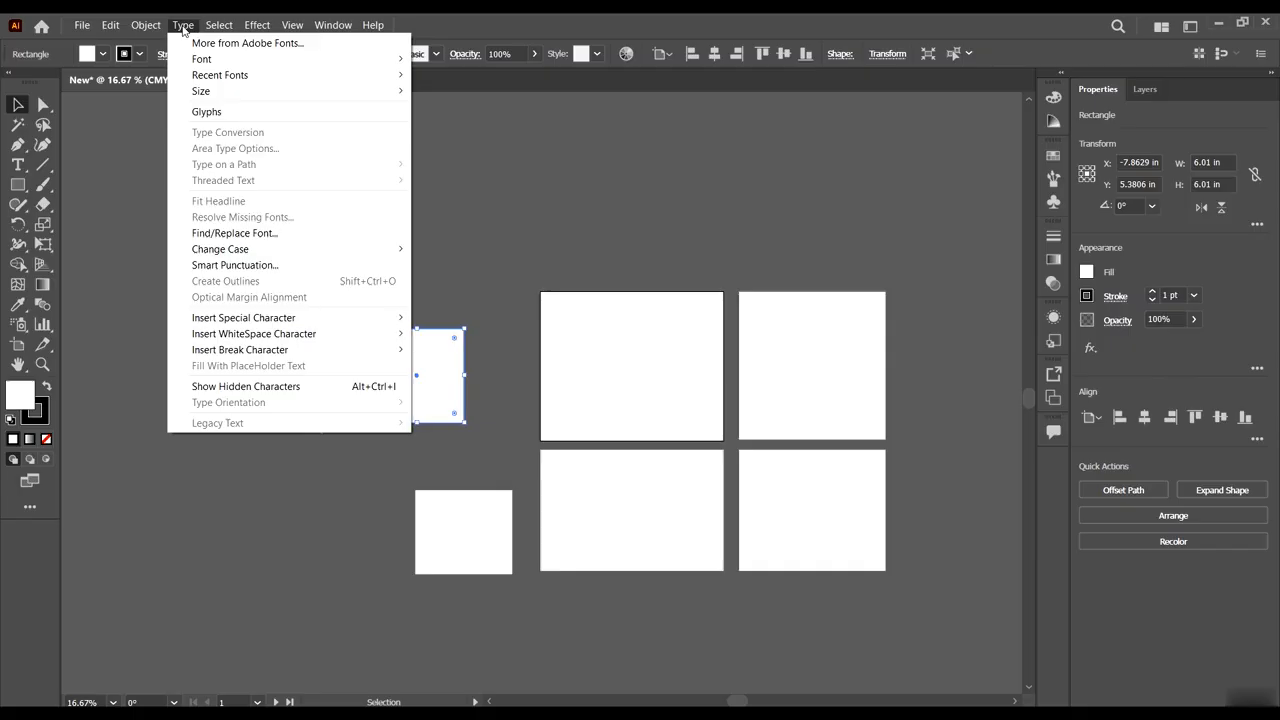
click(184, 29)
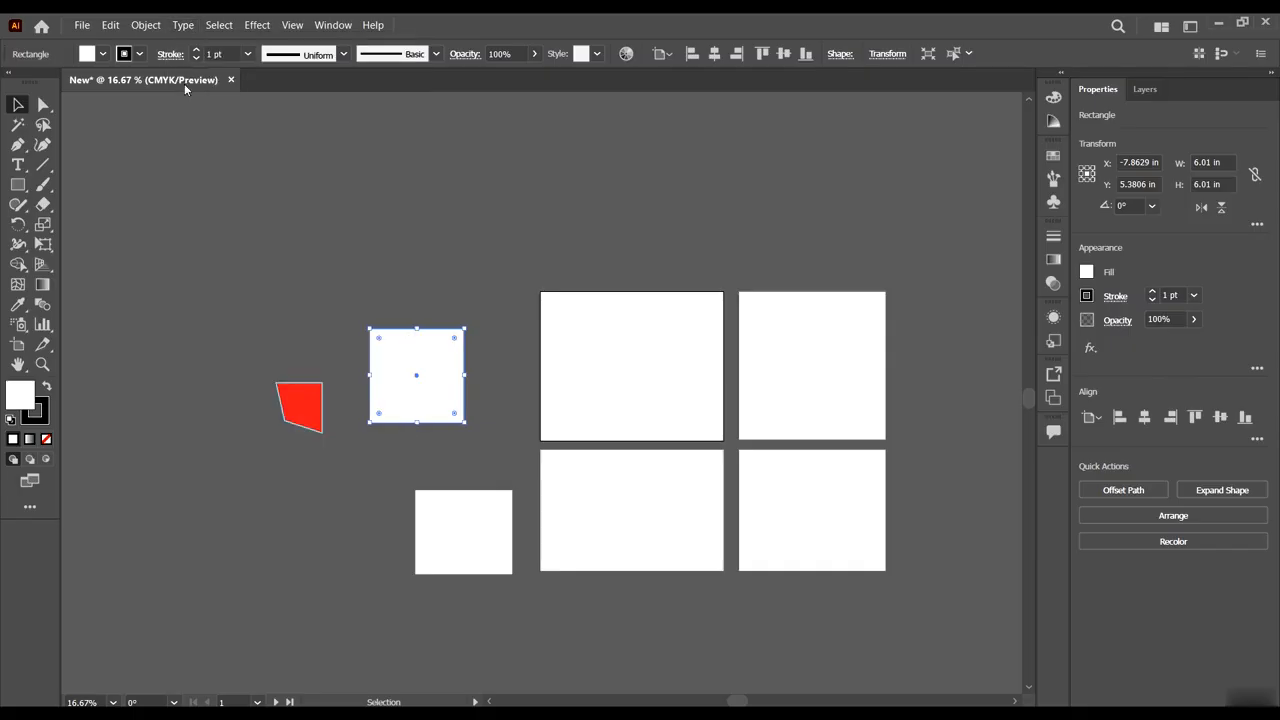
click(185, 28)
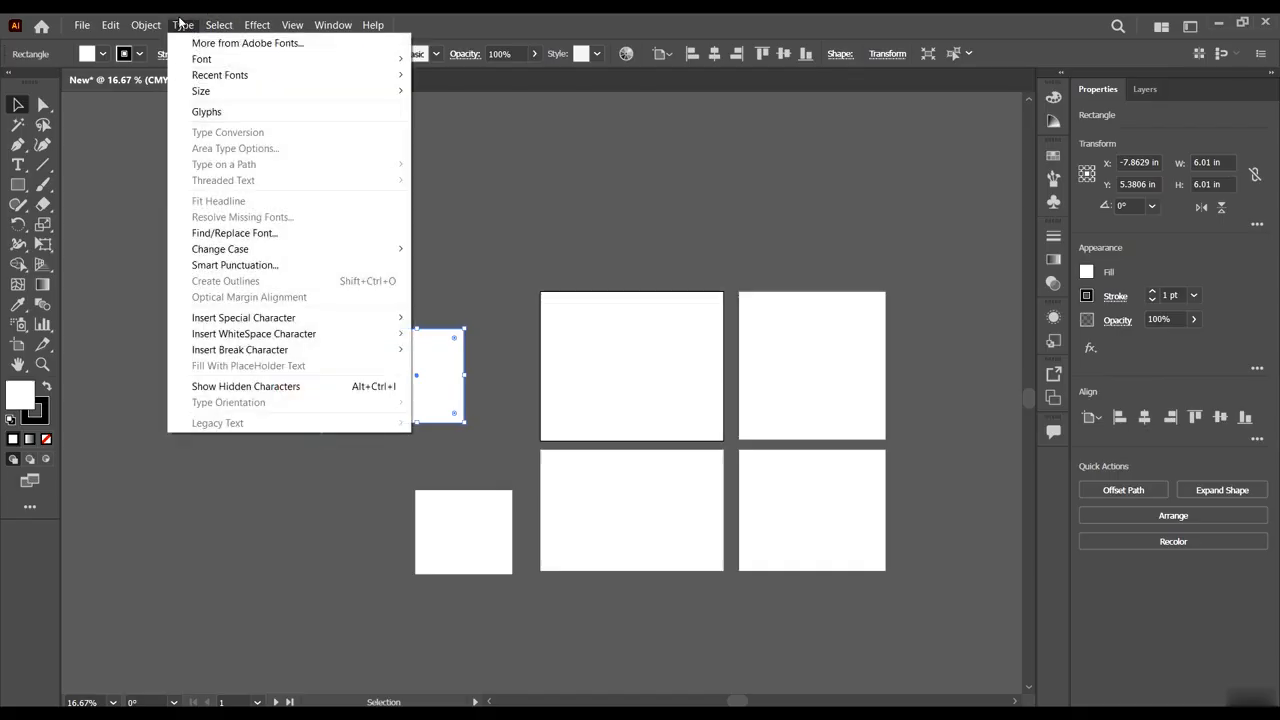
mouse_move(219, 24)
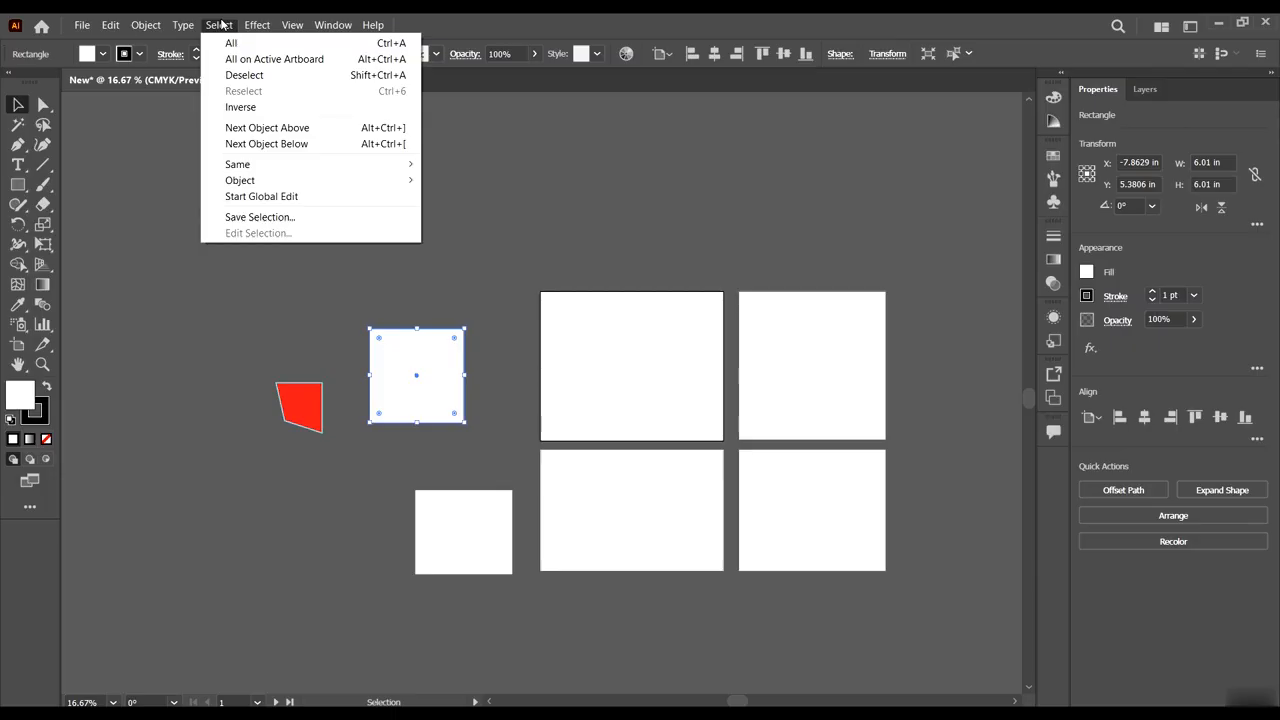
click(223, 22)
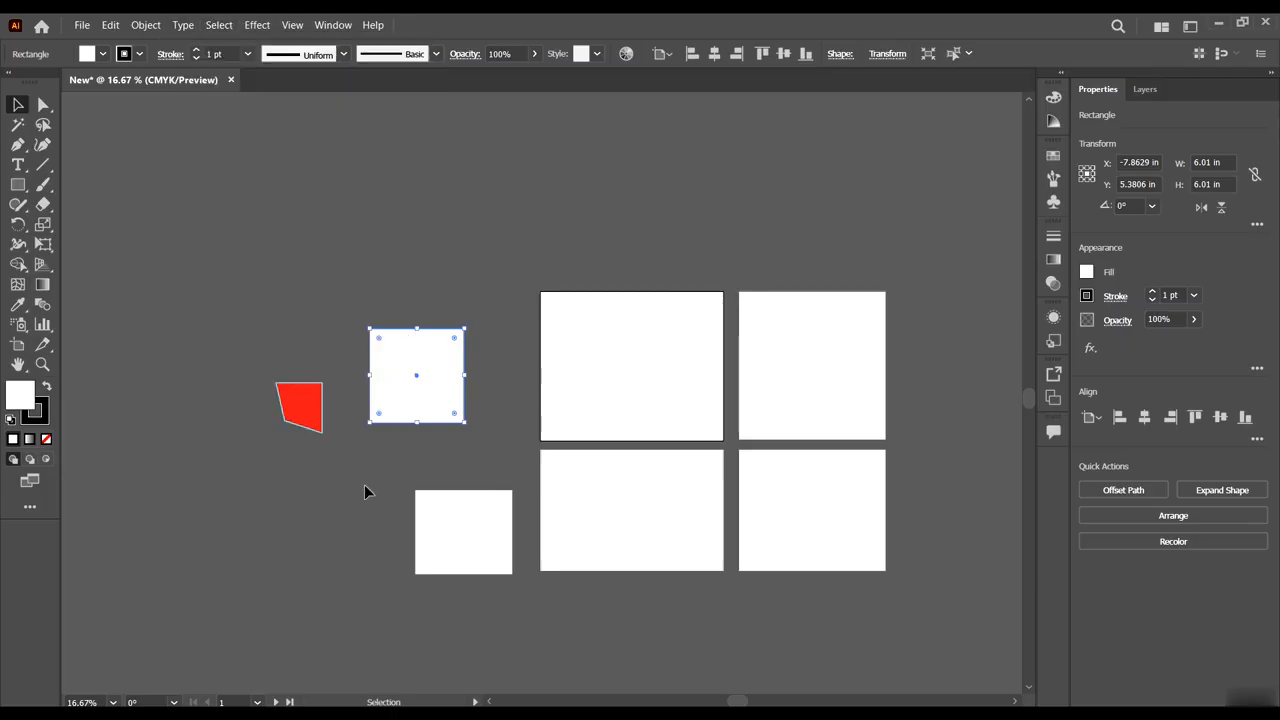
Select every object with the same fill color as the lower white rectangle, and clear the selection.
click(481, 552)
click(215, 29)
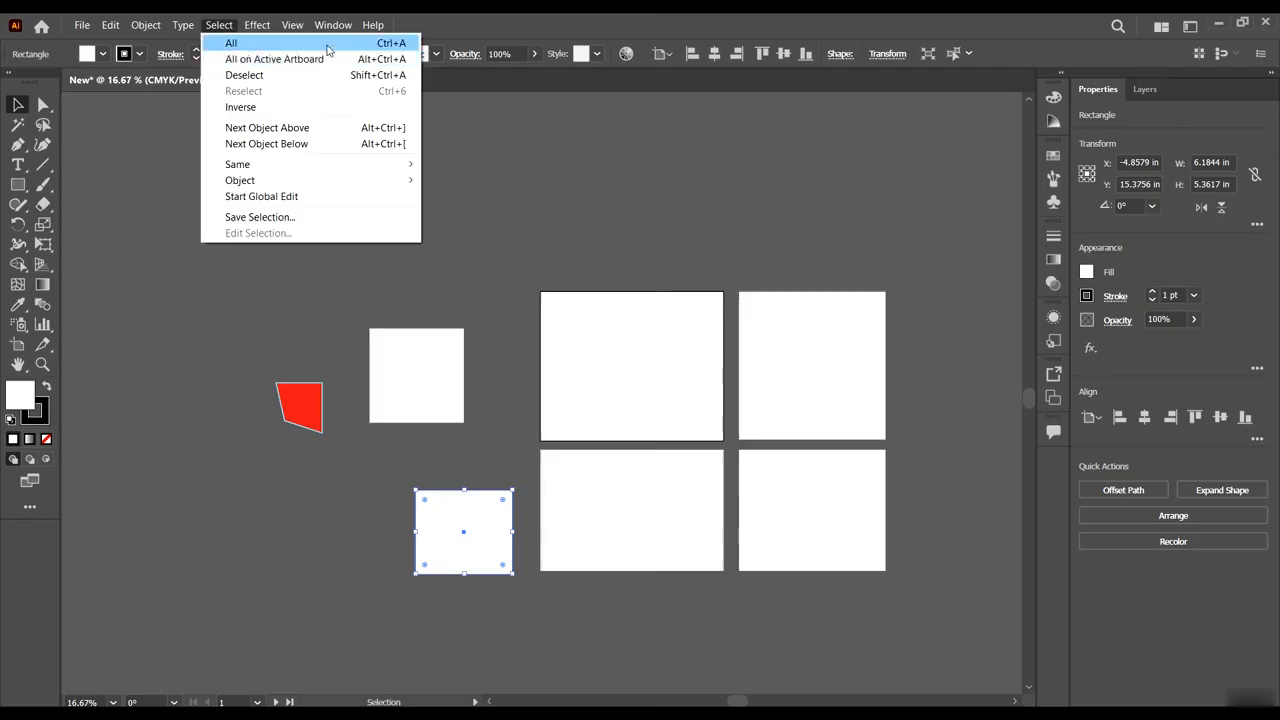
mouse_move(219, 25)
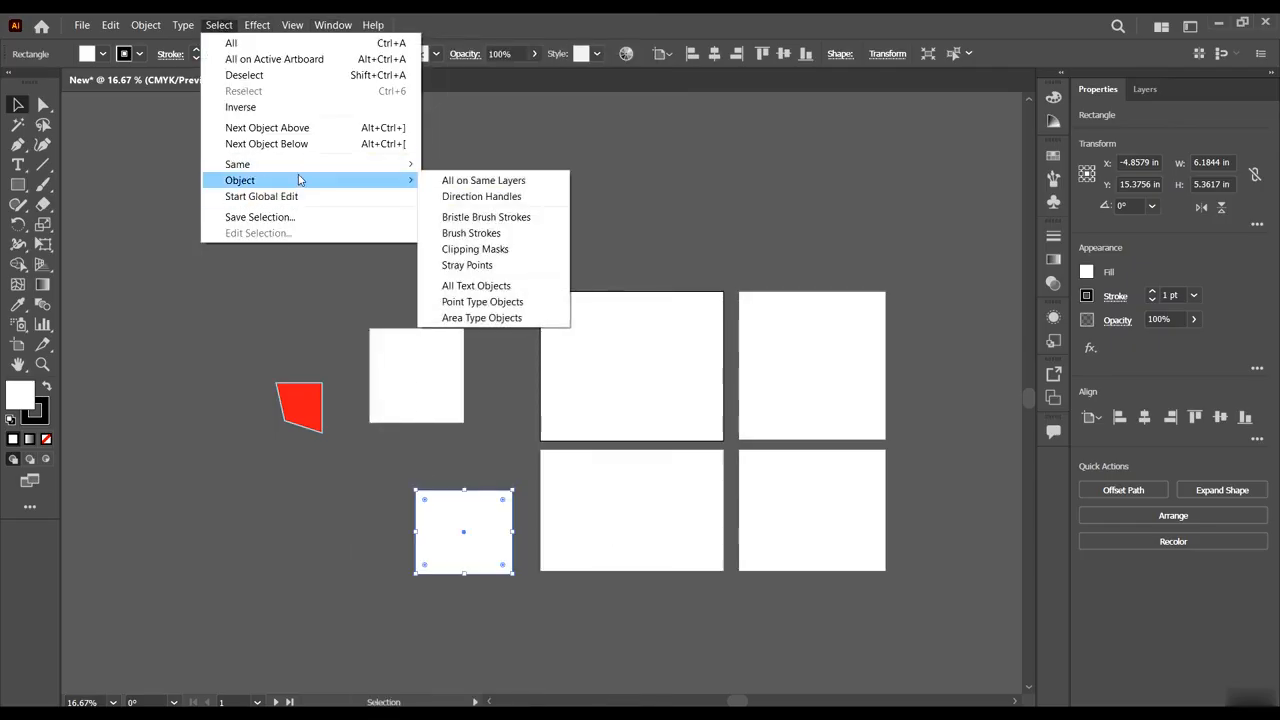
mouse_move(303, 172)
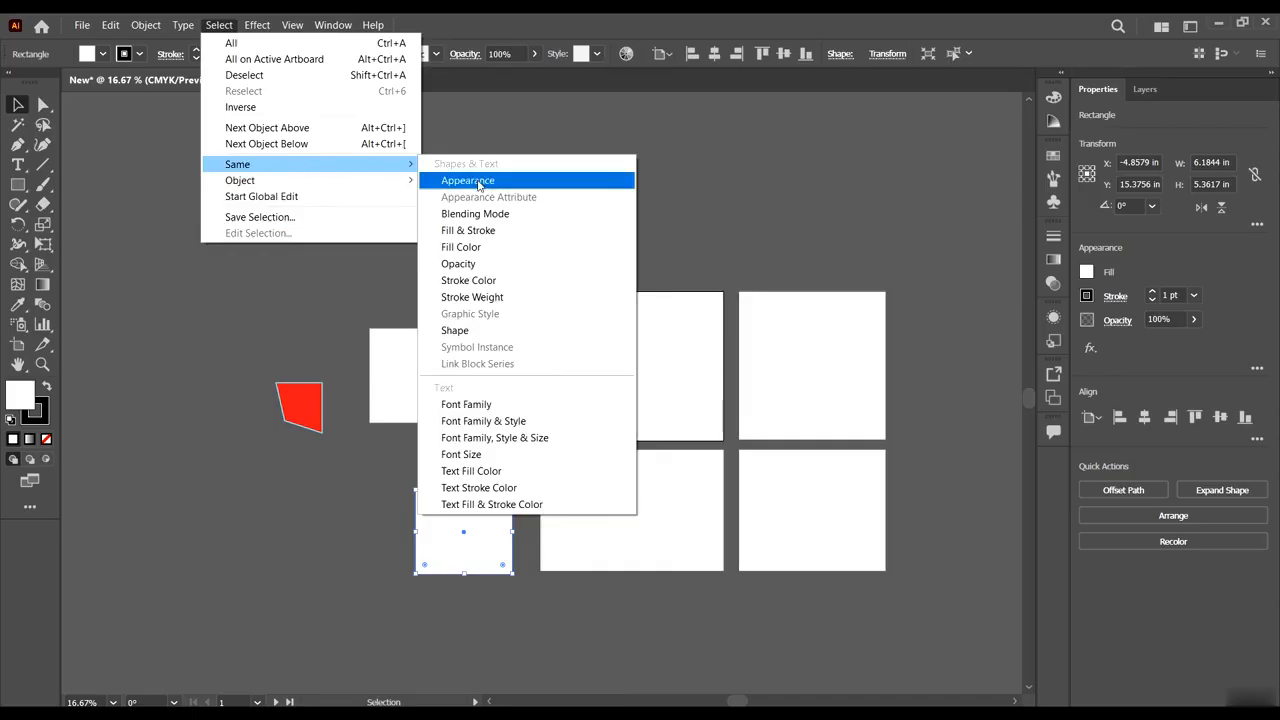
click(495, 251)
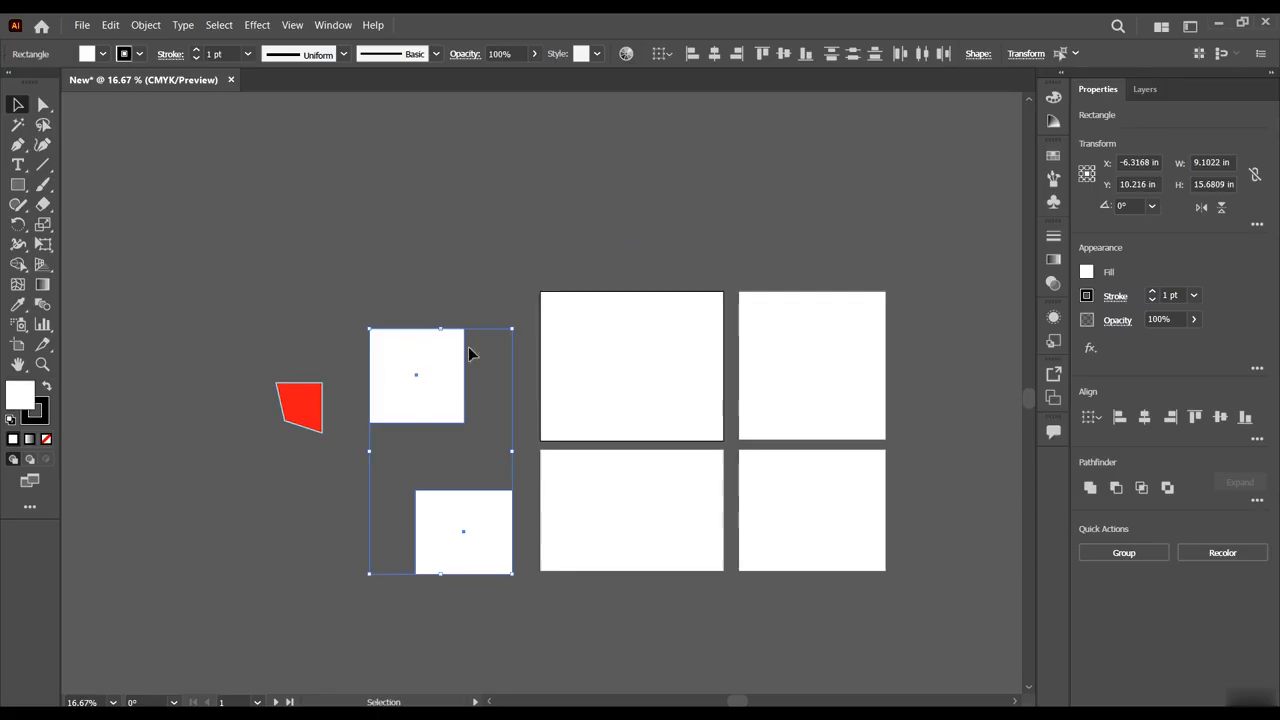
click(491, 263)
Move the lower white rectangle to about X -5.62, Y 13.04 in and the upper square to about X -7.61, Y -0.96 in.
click(454, 540)
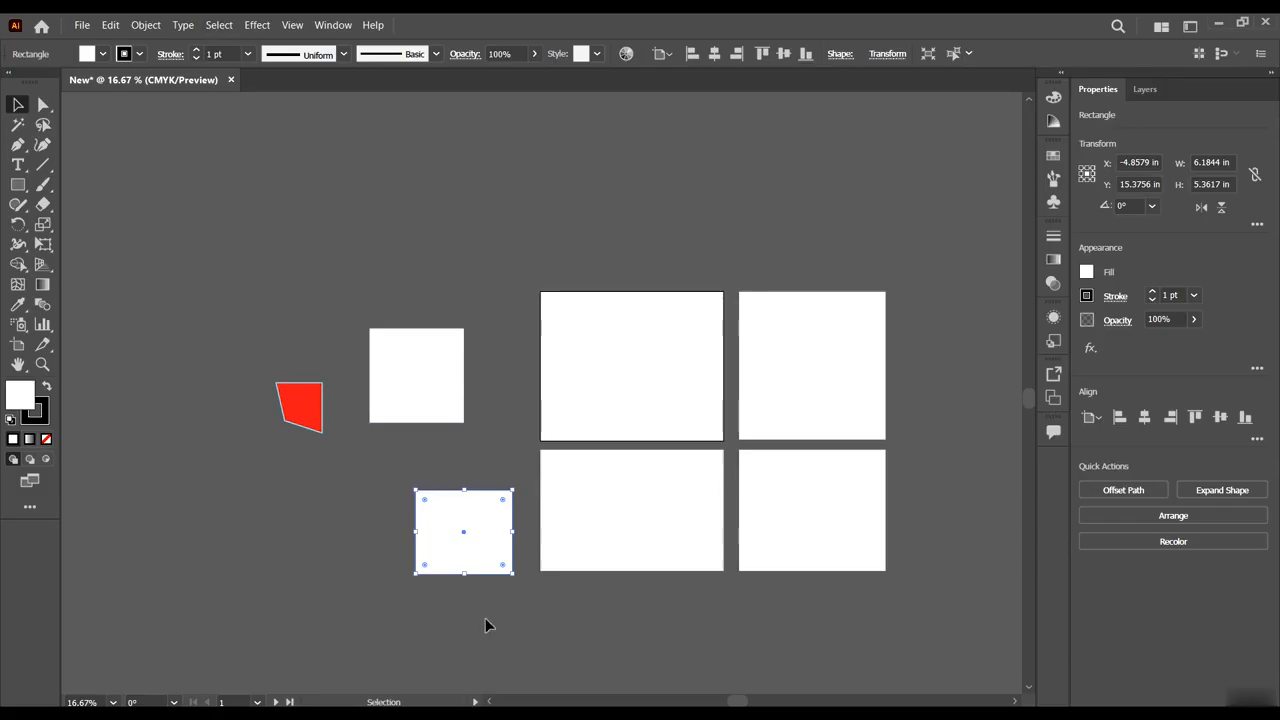
drag(482, 545, 471, 508)
drag(407, 354, 410, 255)
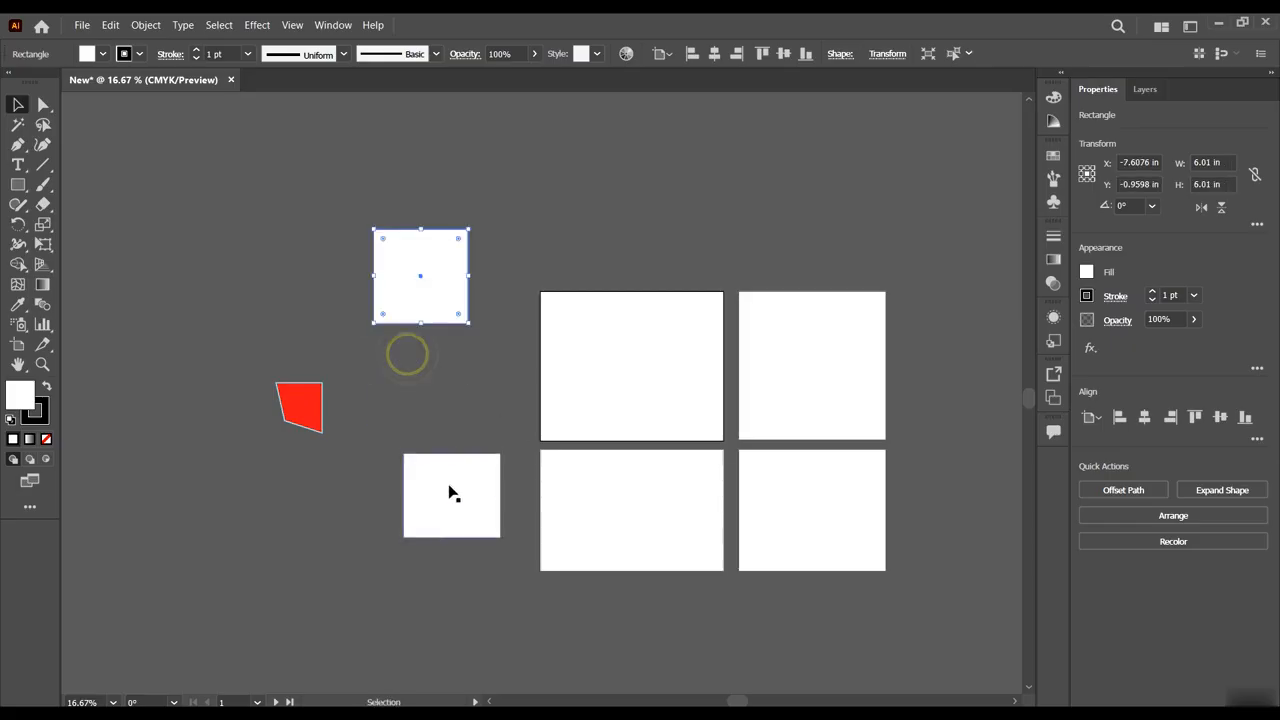
click(477, 486)
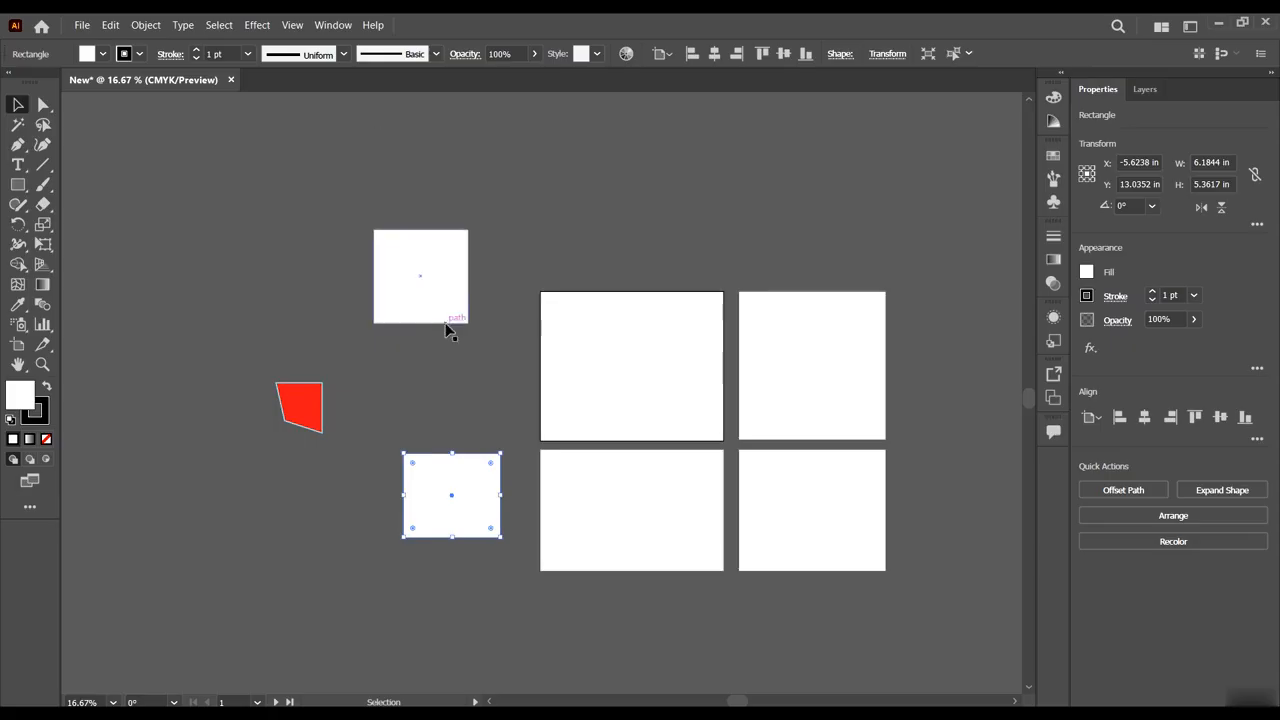
Select all three shapes in the document and deselect them using the selection commands.
click(219, 25)
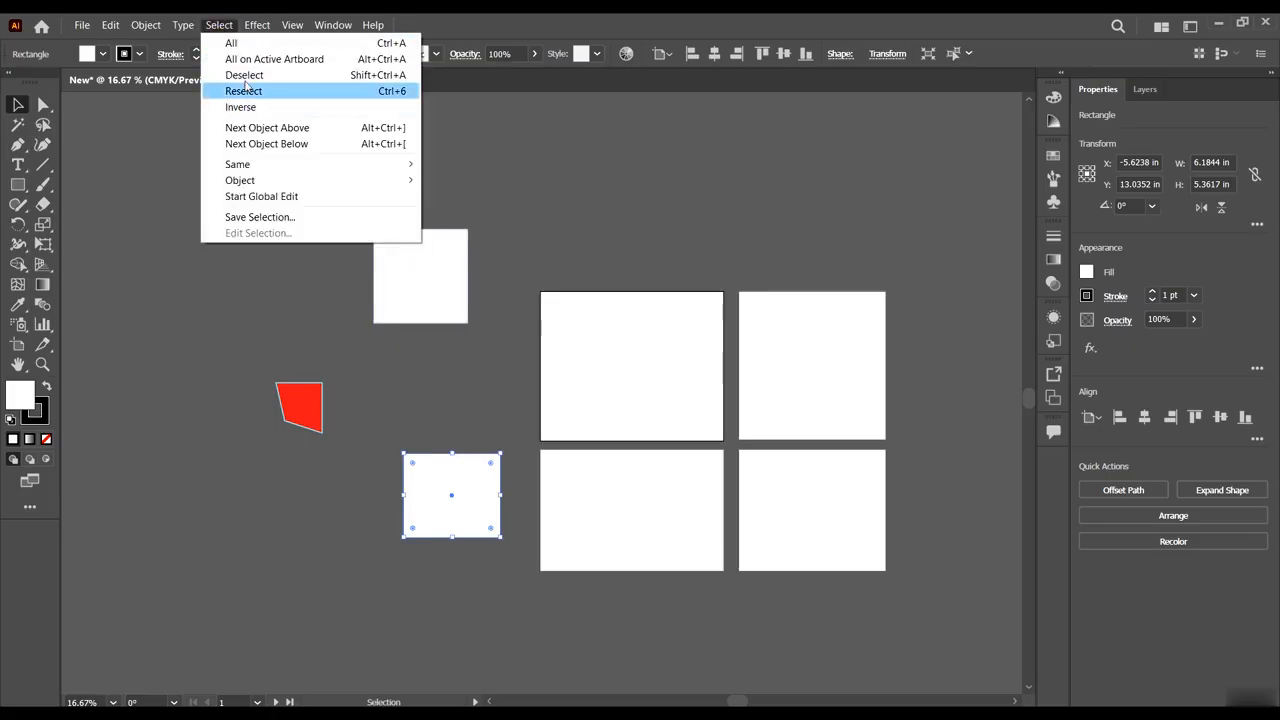
click(237, 33)
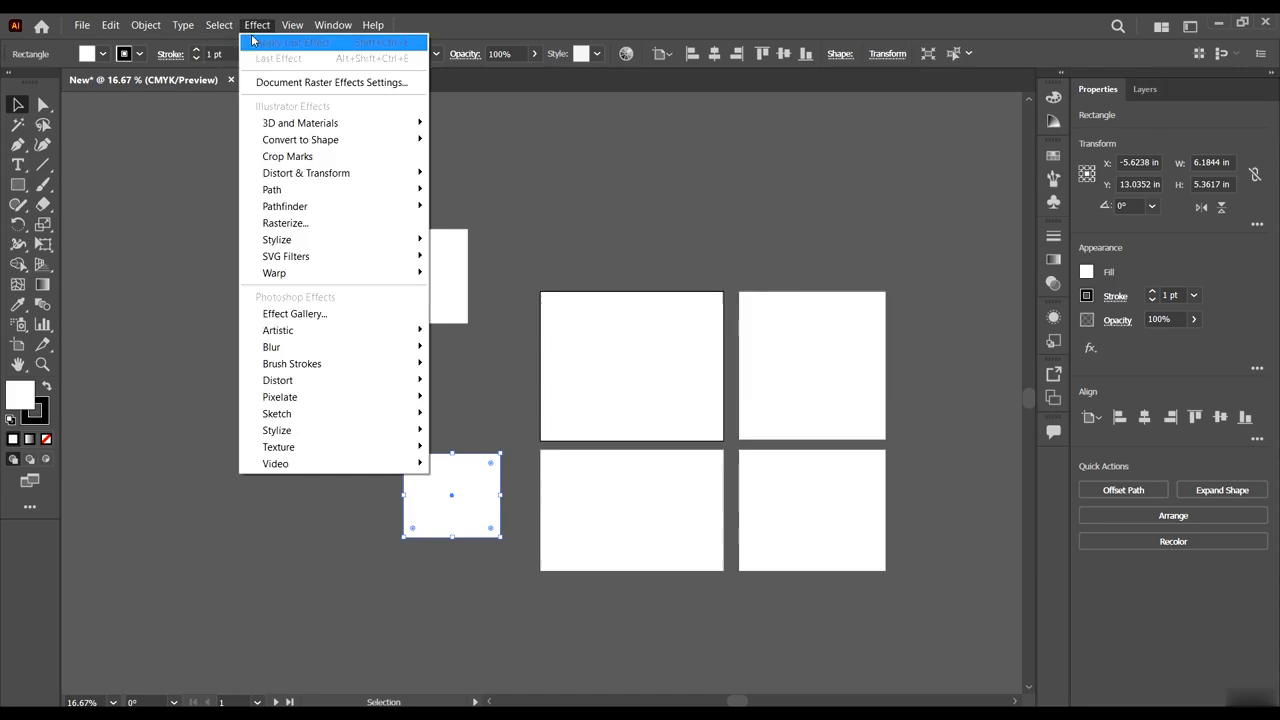
click(232, 44)
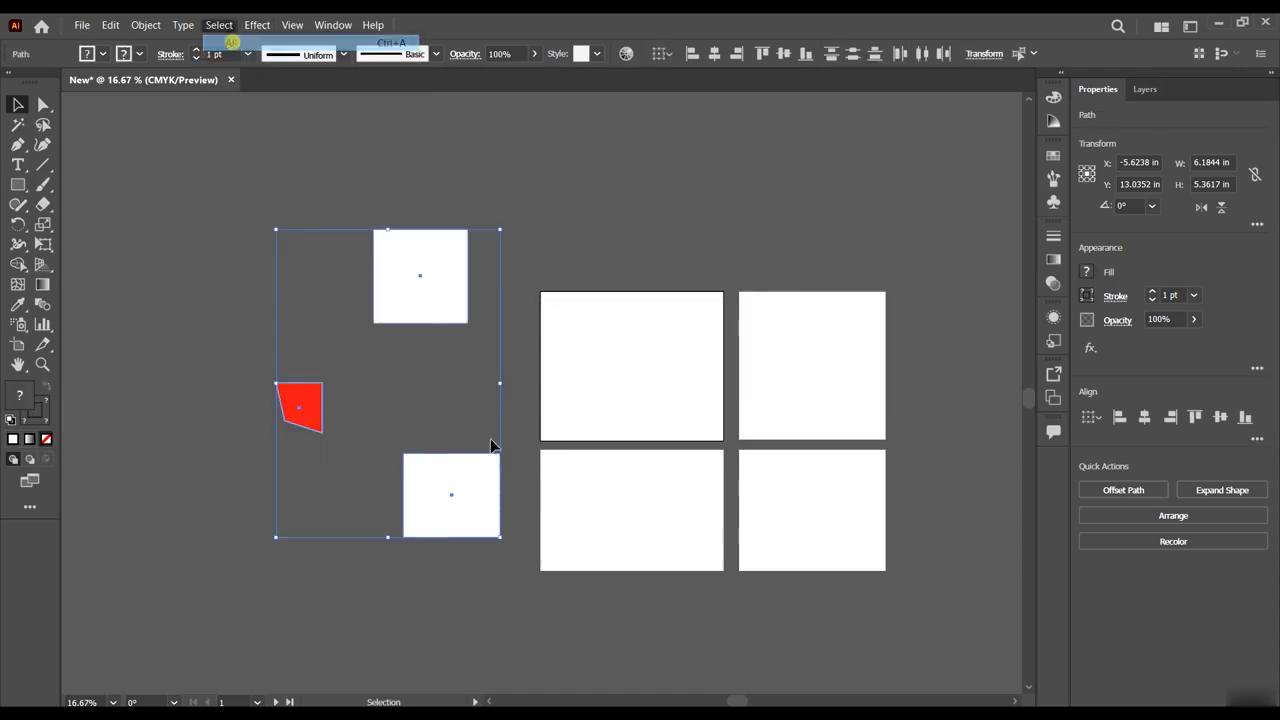
click(220, 25)
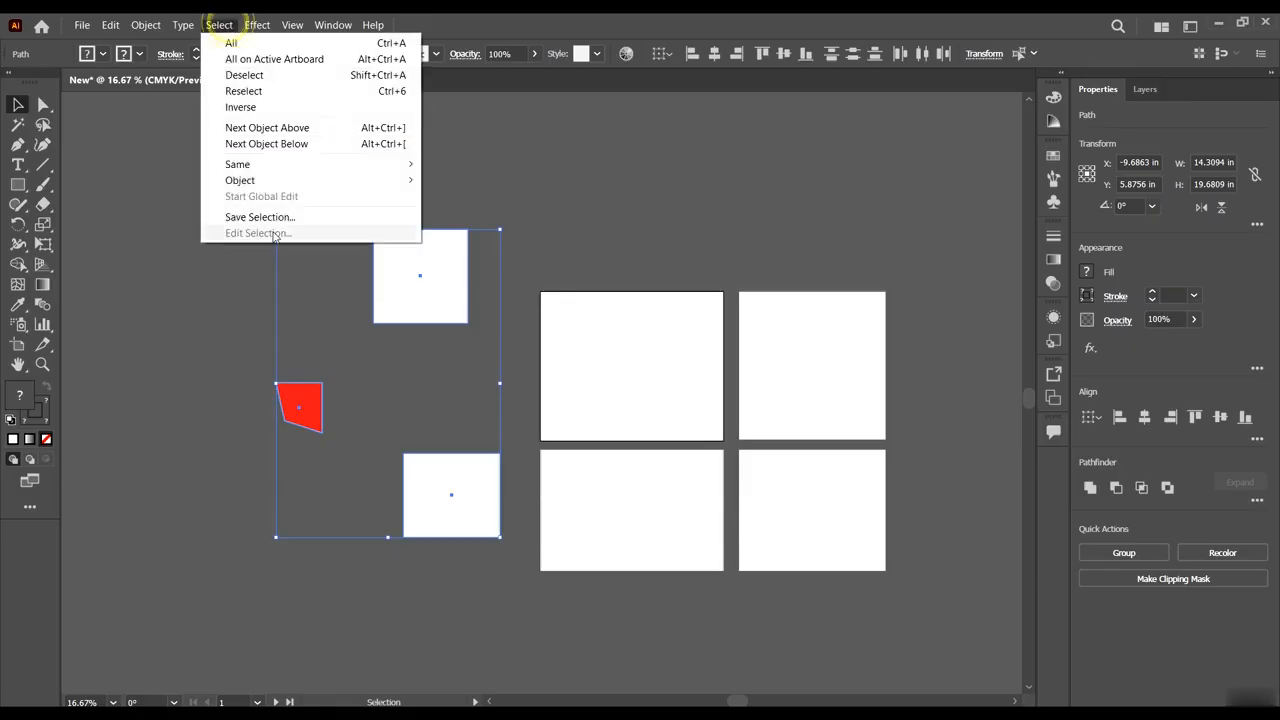
click(245, 75)
Examine the selection, effect and view commands with nothing selected, and make the second artboard active.
click(219, 25)
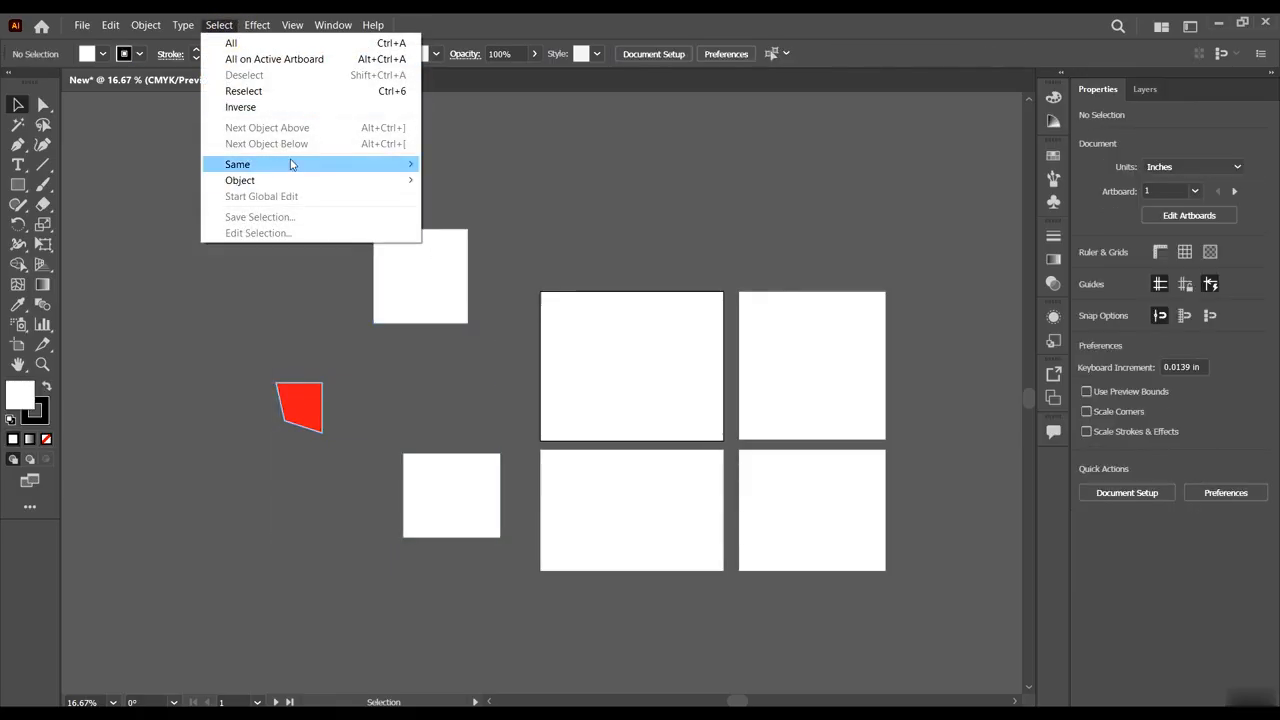
click(236, 18)
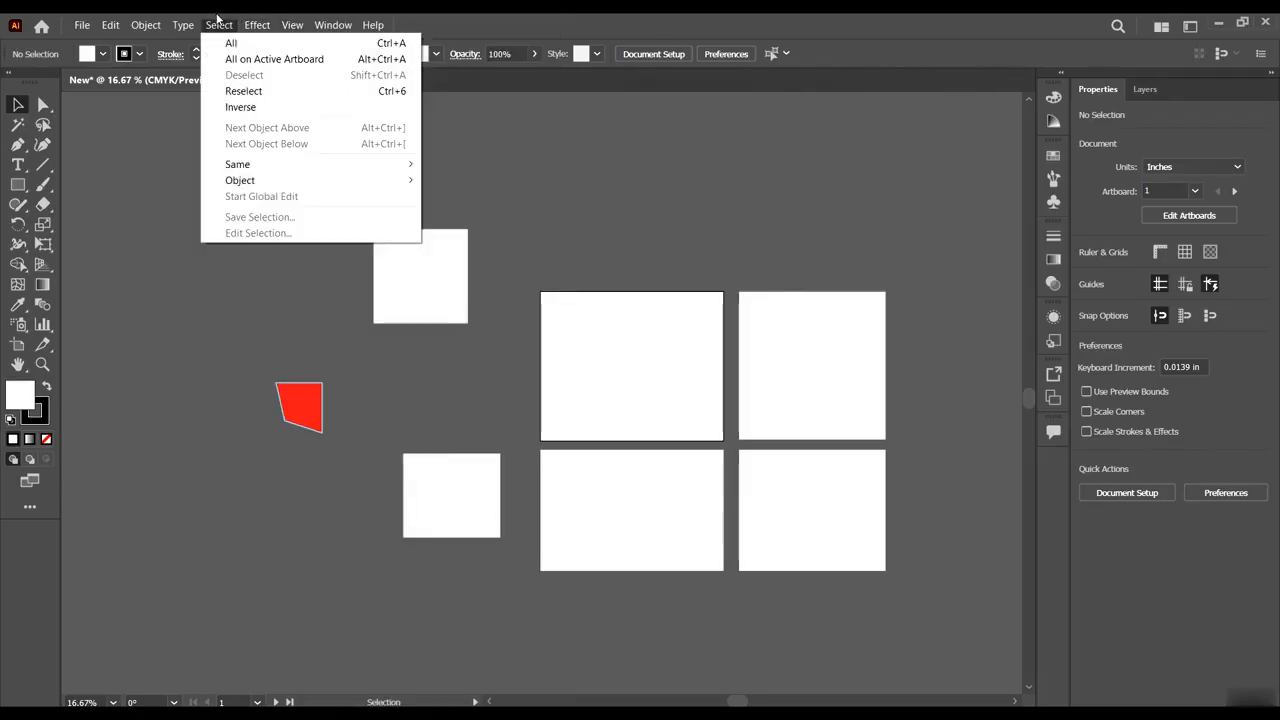
mouse_move(245, 34)
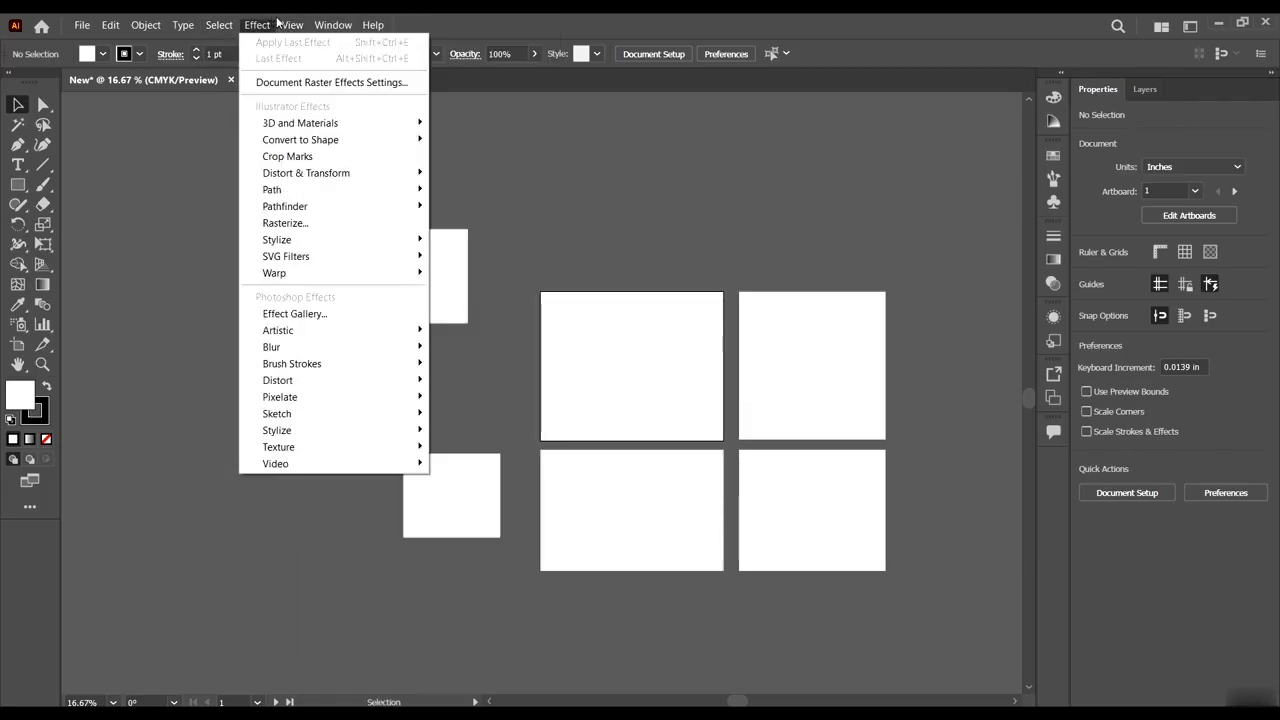
mouse_move(292, 26)
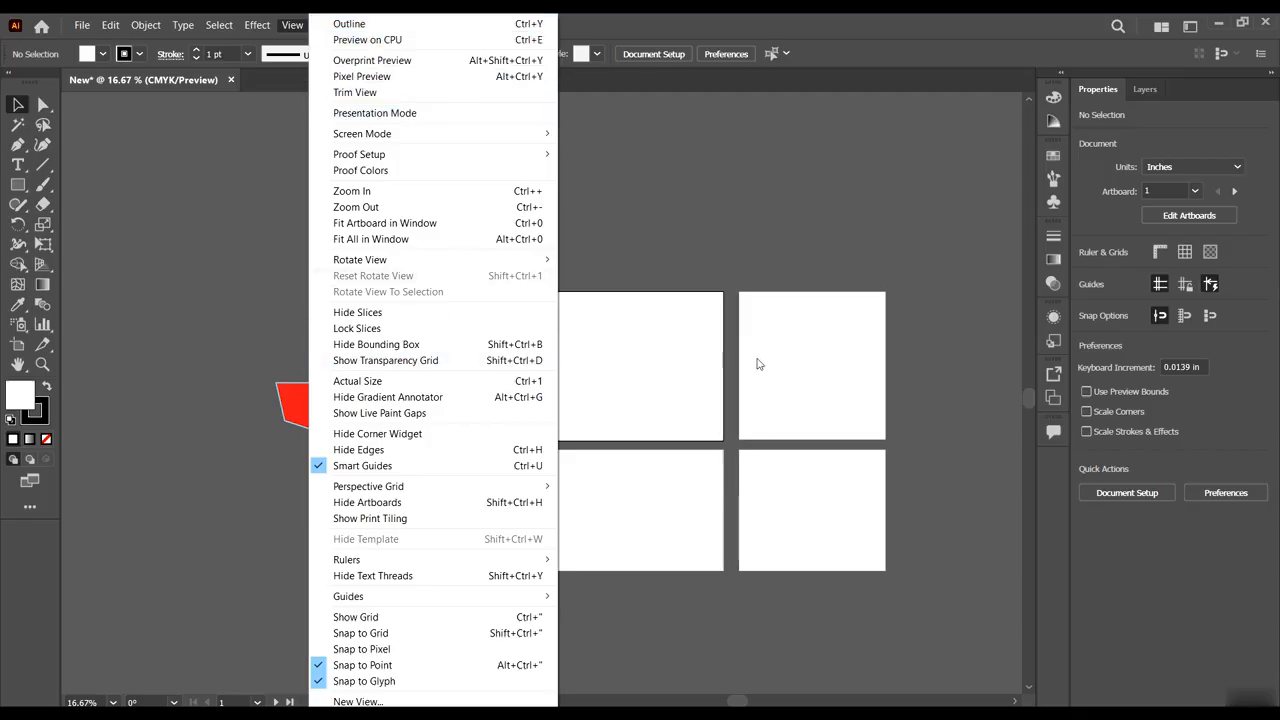
click(796, 383)
scroll(454, 211, down, 1)
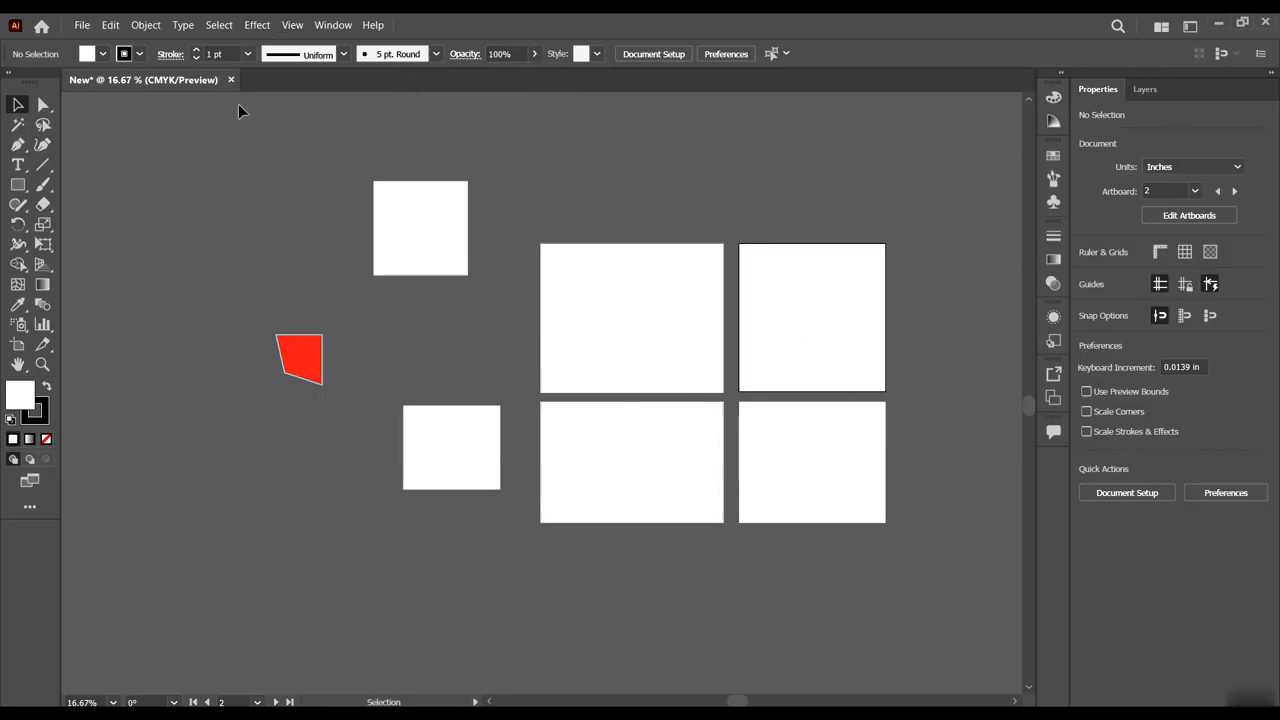
Review the remaining view commands and the list of panels and workspace options that can be shown.
click(293, 26)
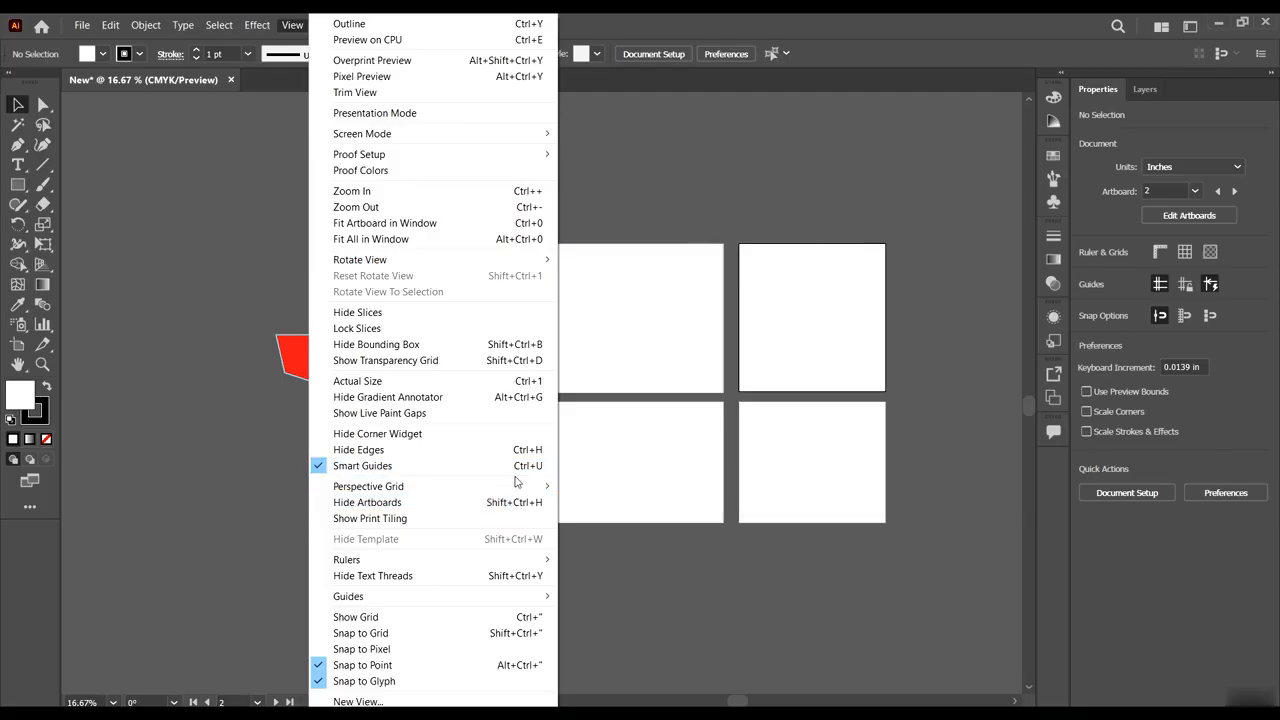
mouse_move(525, 487)
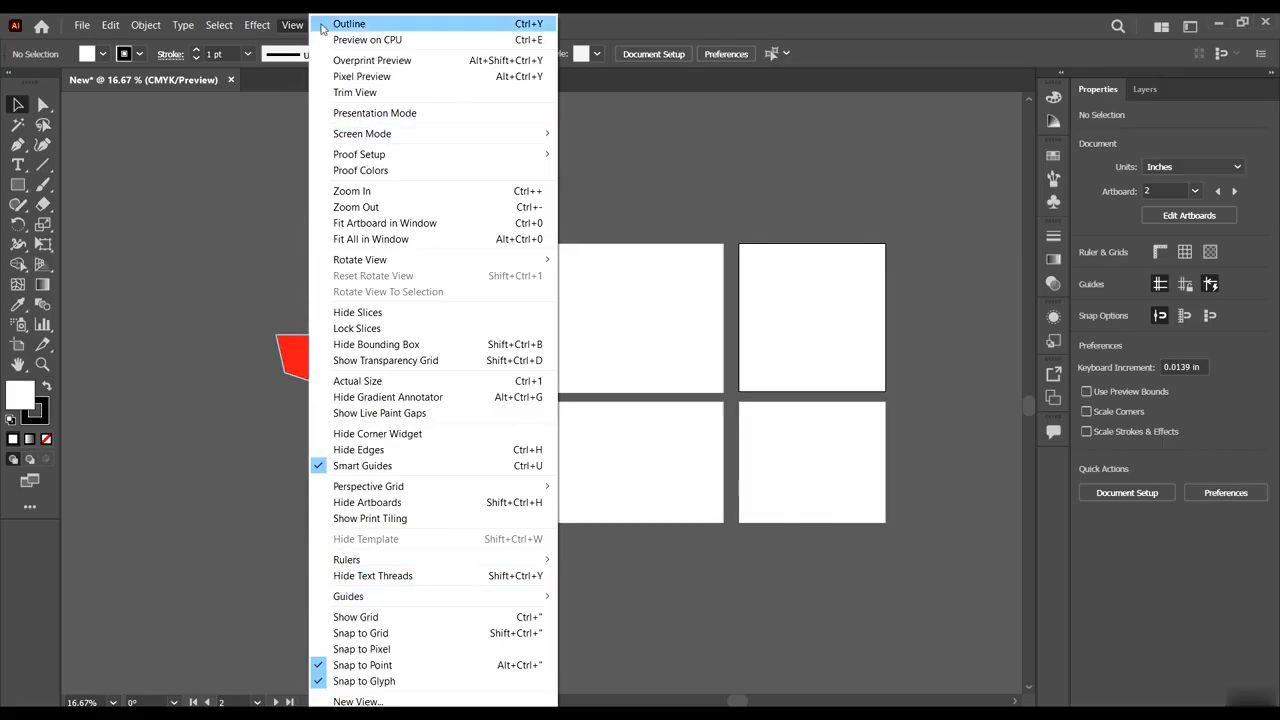
click(291, 25)
click(291, 25)
click(288, 27)
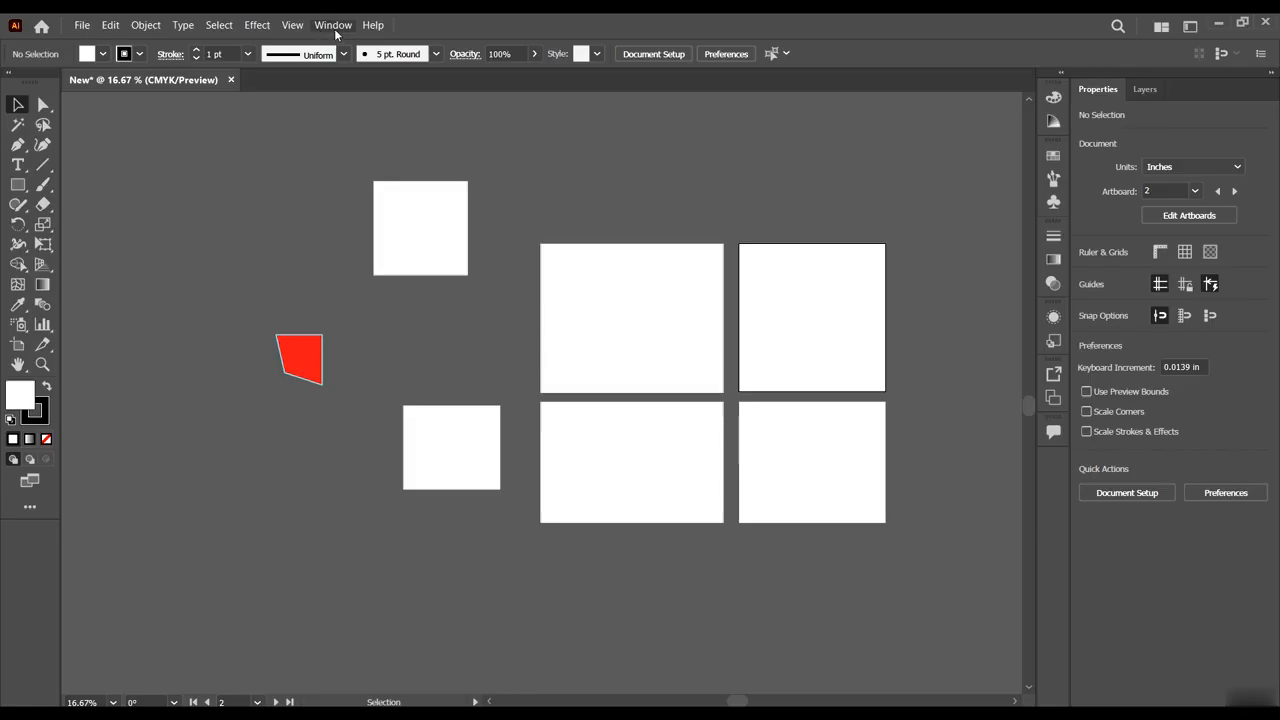
click(334, 27)
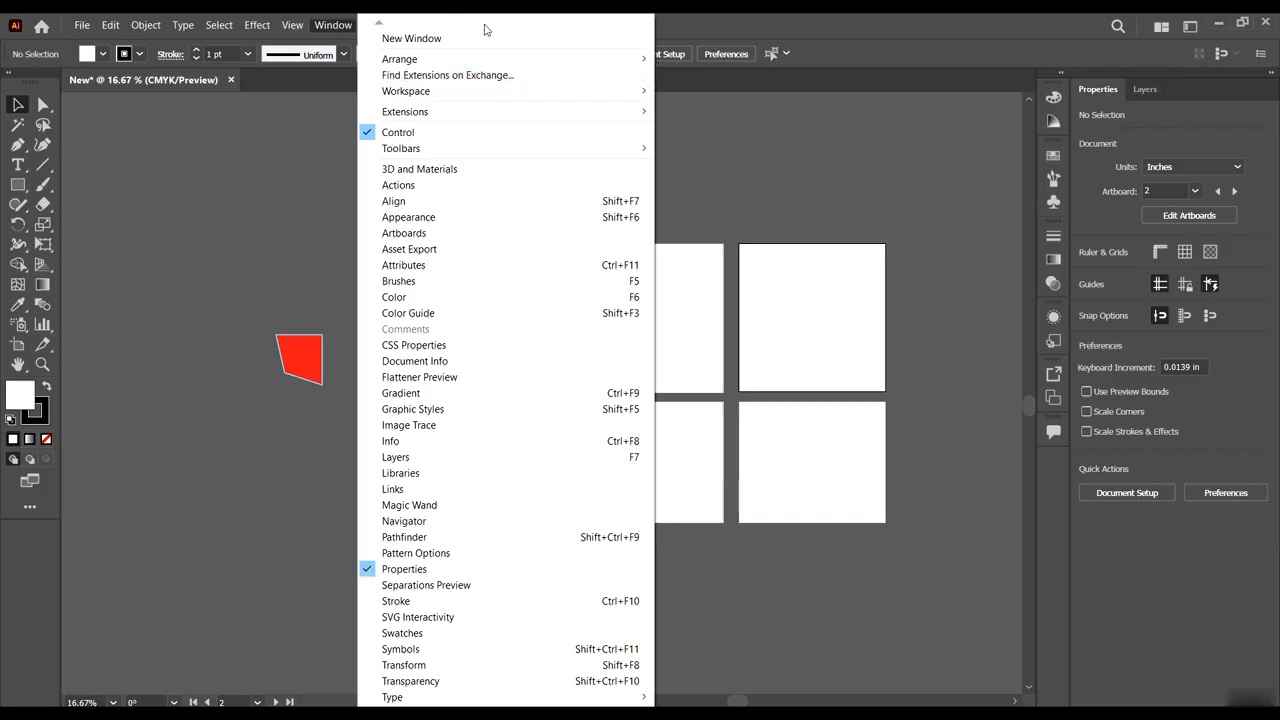
click(325, 28)
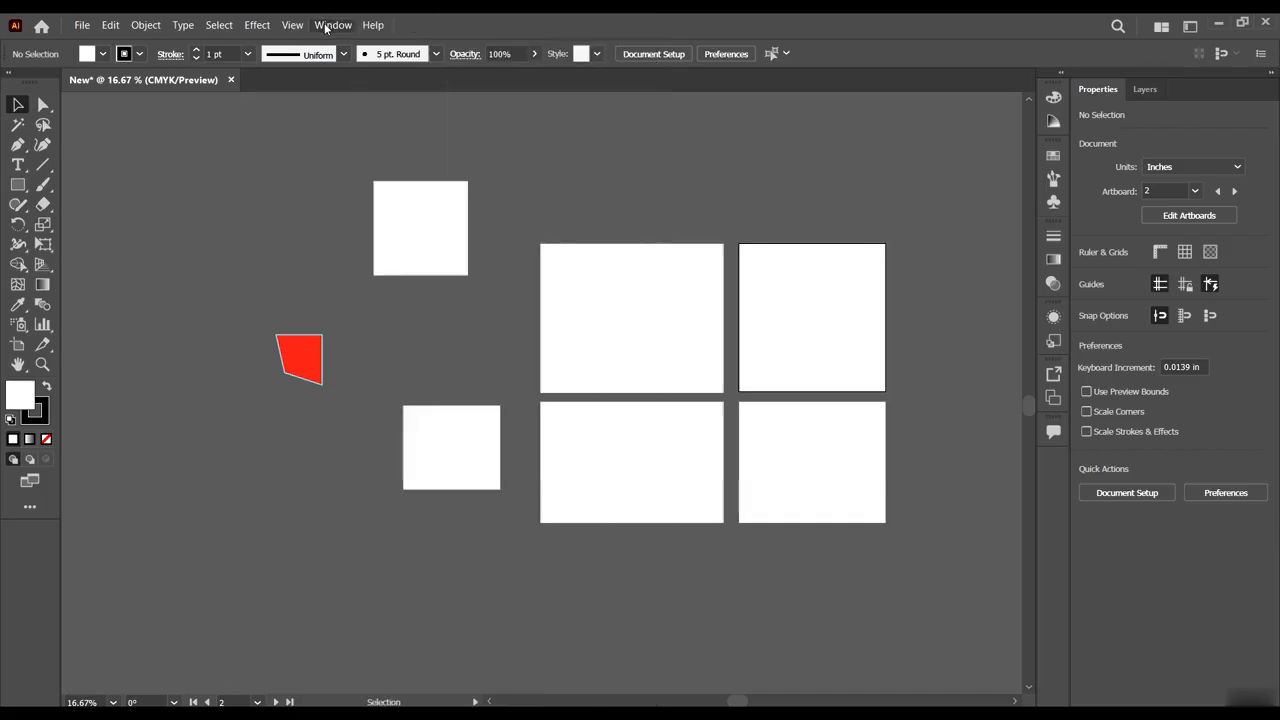
Show the Magic Wand panel, move it lower beneath the red shape, and close it.
click(325, 28)
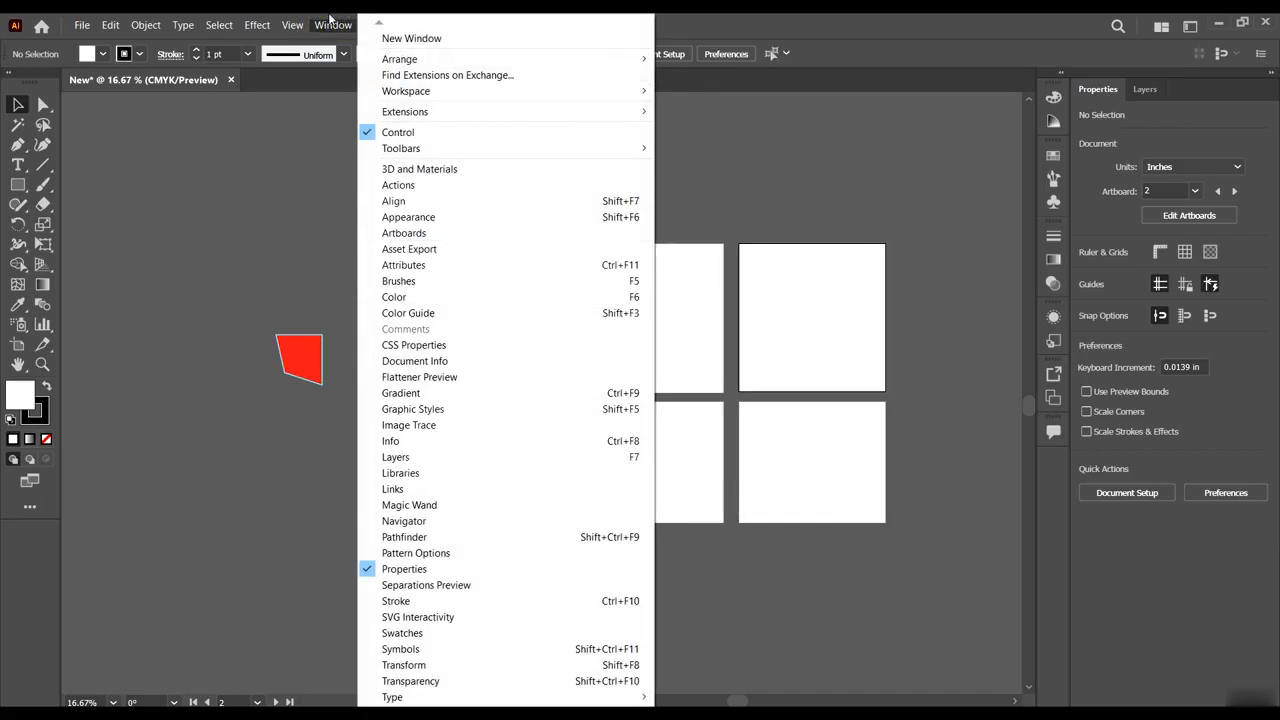
click(337, 27)
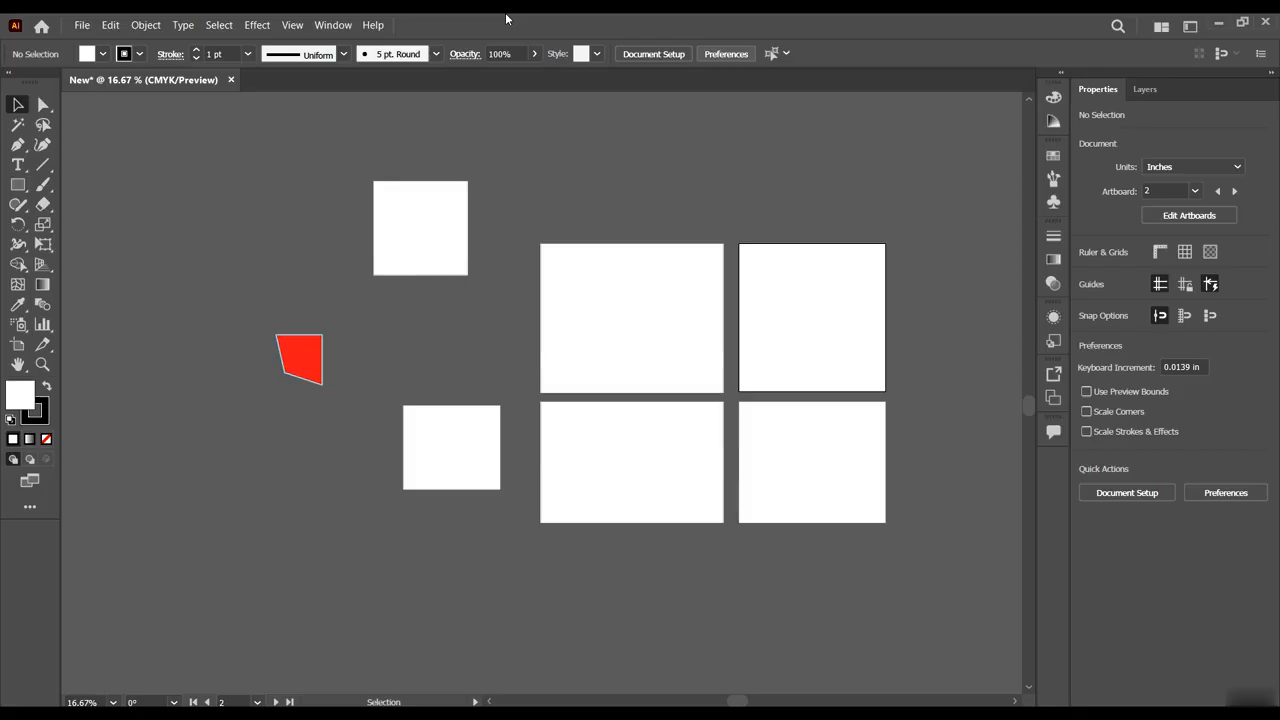
click(328, 25)
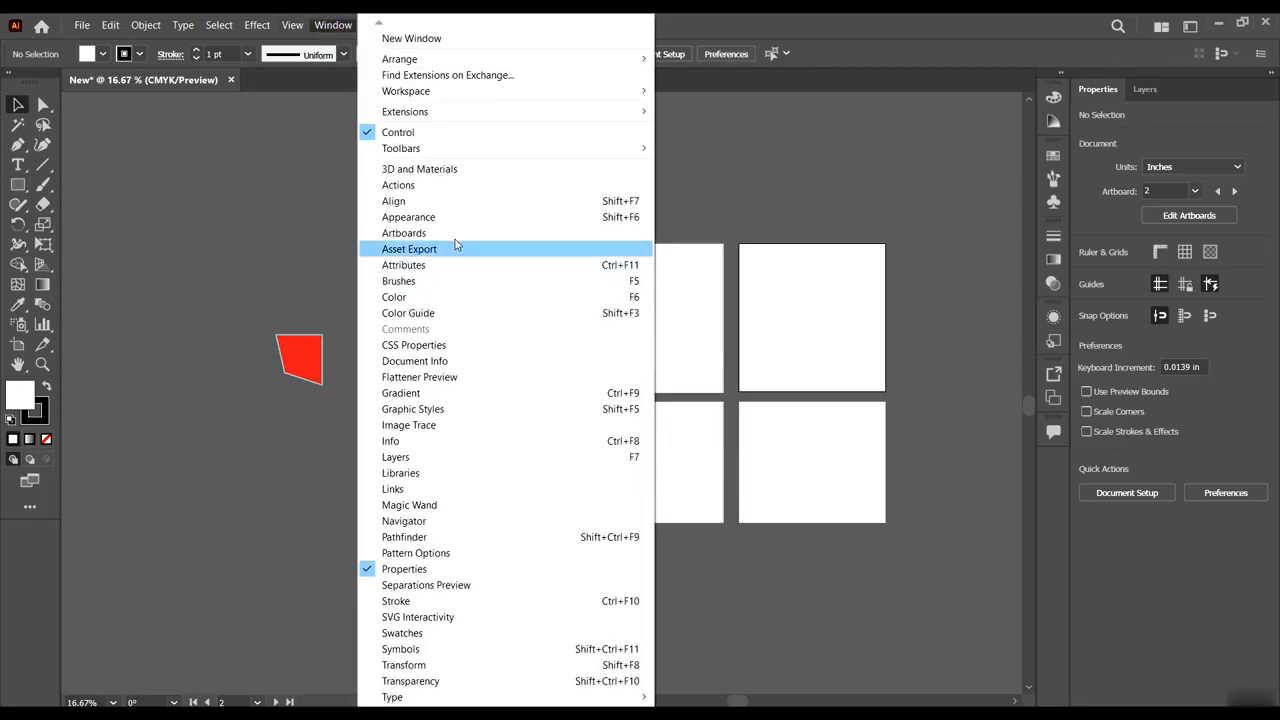
click(474, 505)
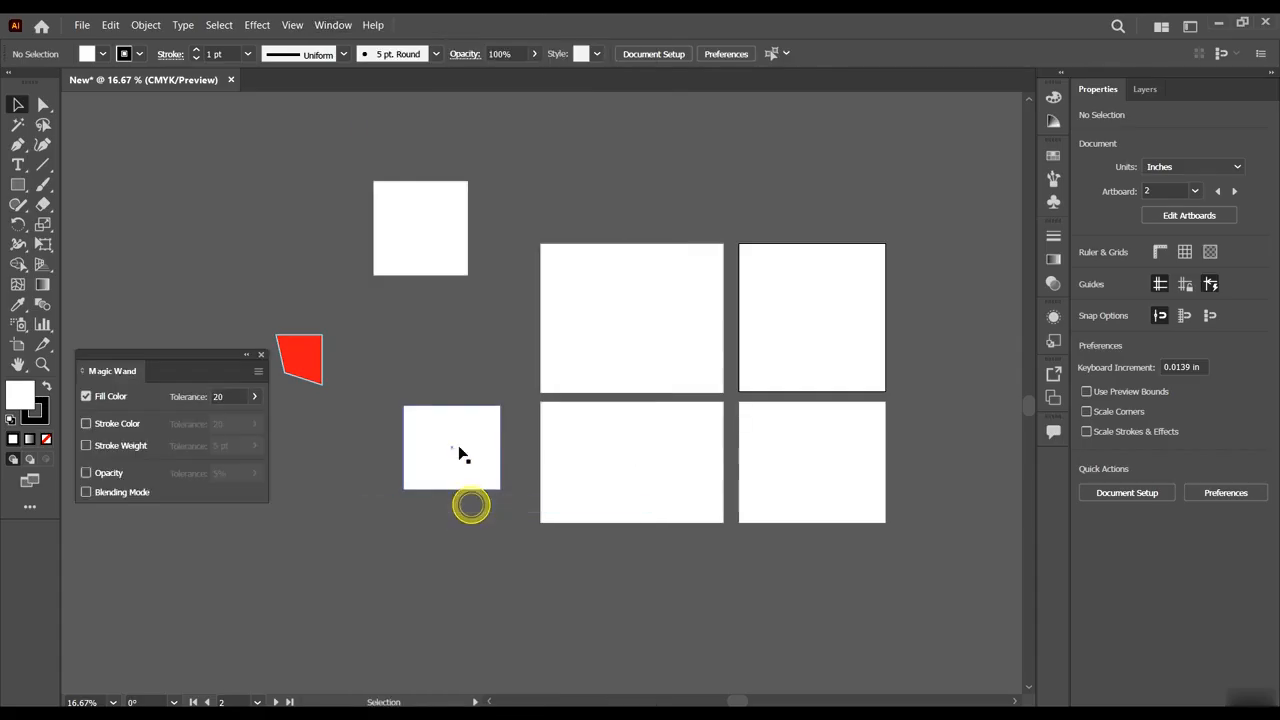
drag(114, 355, 184, 395)
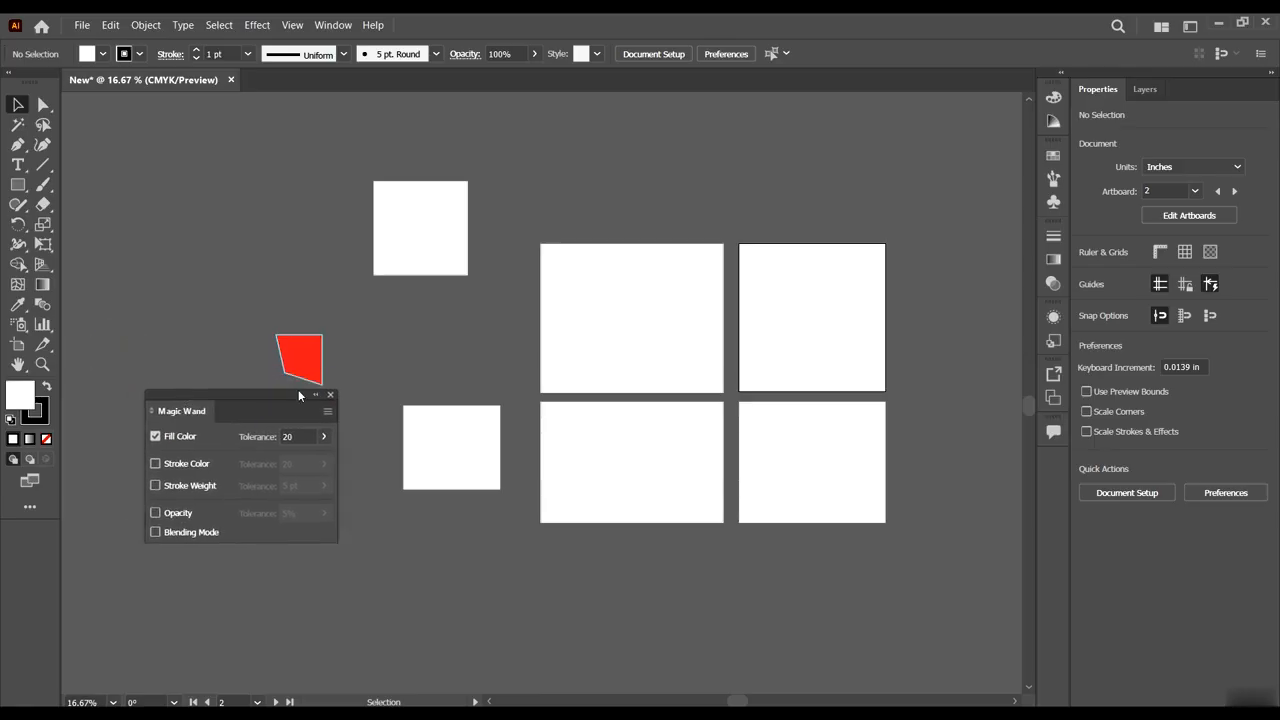
click(330, 396)
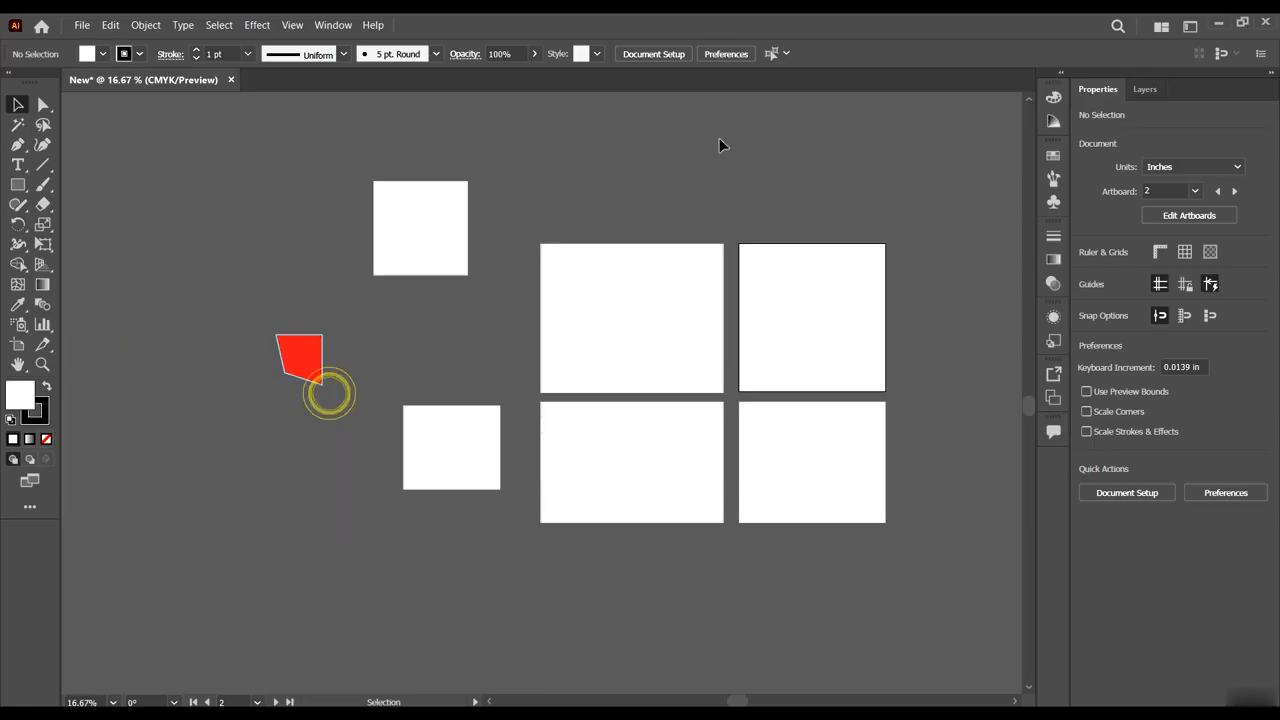
Show the Align panel, move it over the second artboard to view its options, and close it.
click(333, 25)
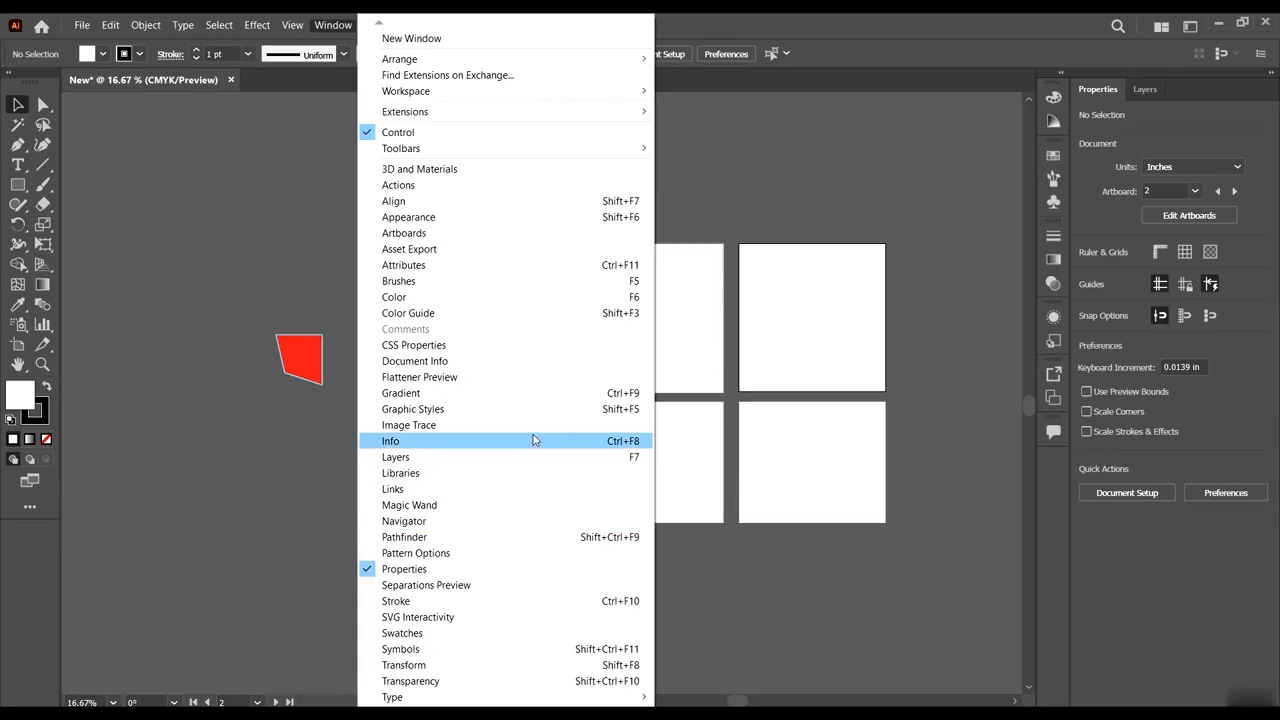
click(460, 201)
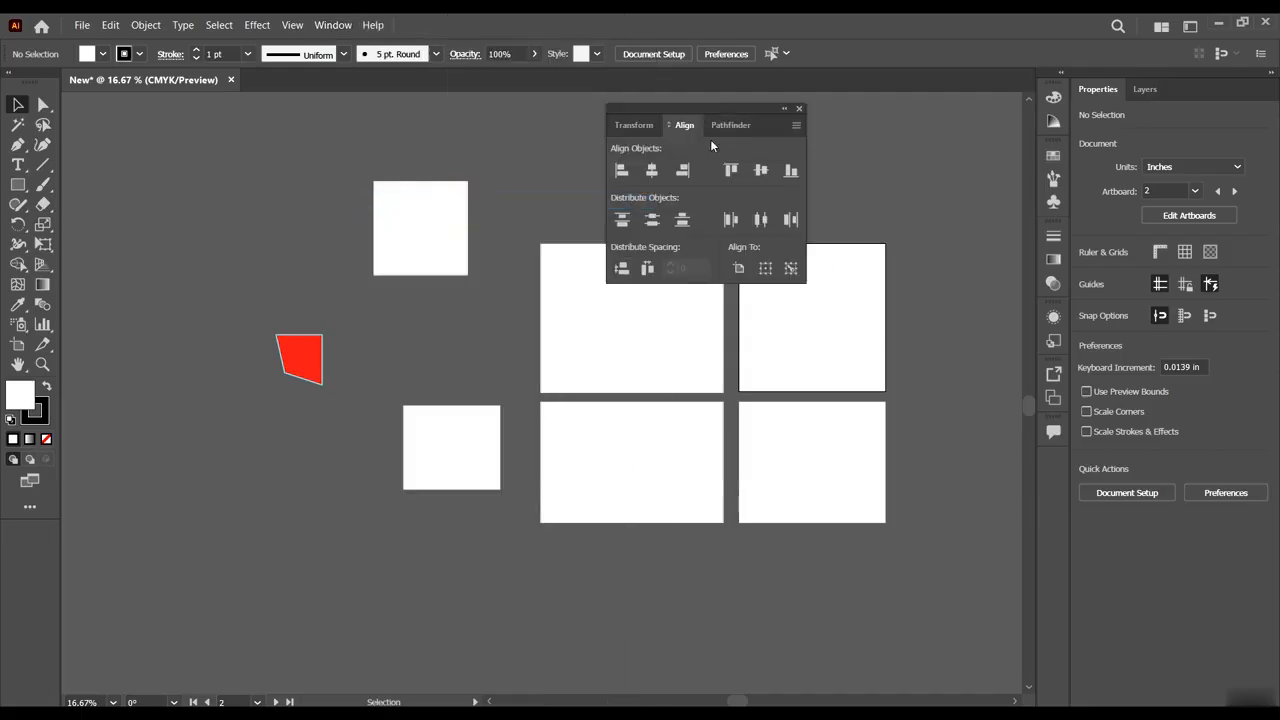
drag(688, 117, 854, 146)
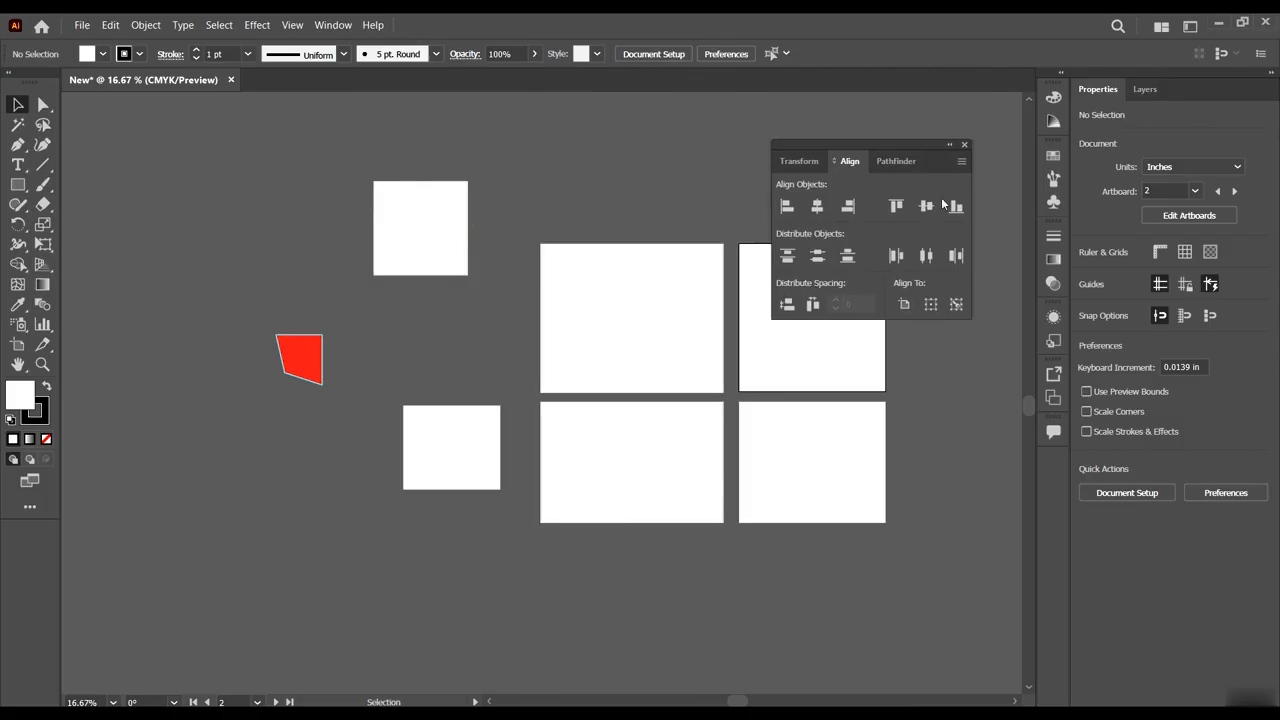
click(964, 144)
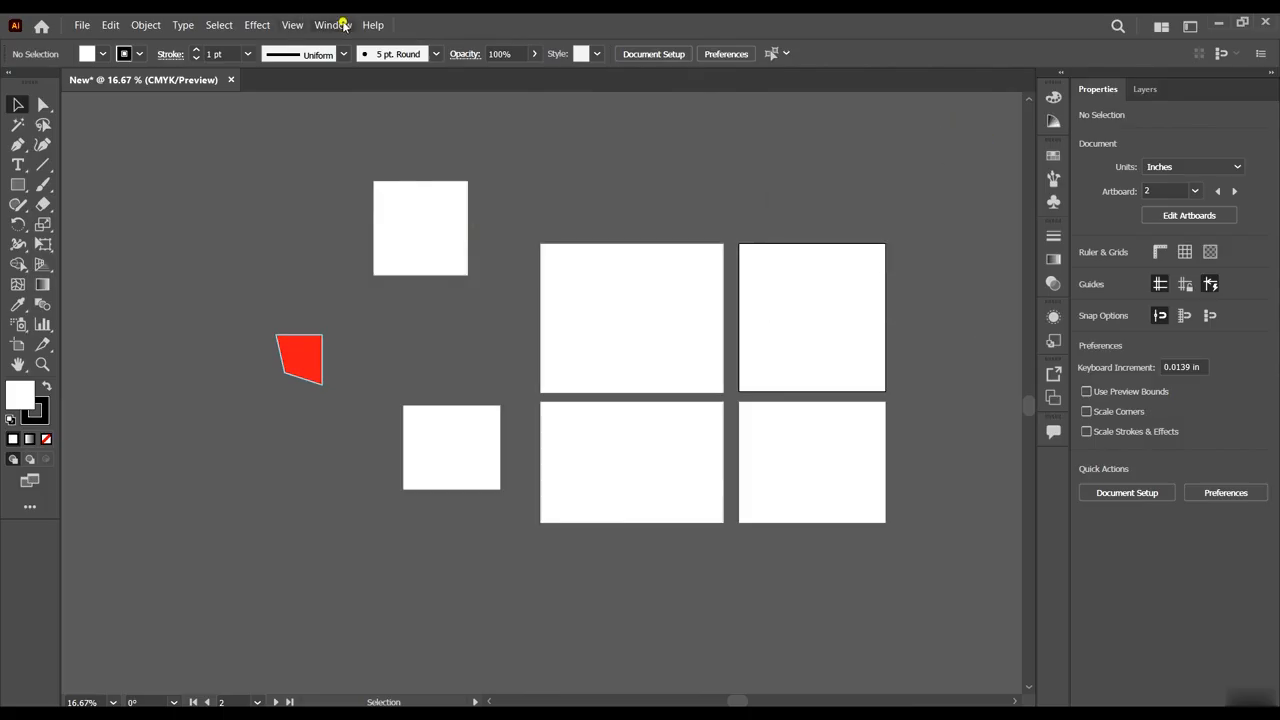
Show the Brushes panel and the Gradient panel in turn, collapsing each one after viewing it.
click(333, 25)
click(409, 283)
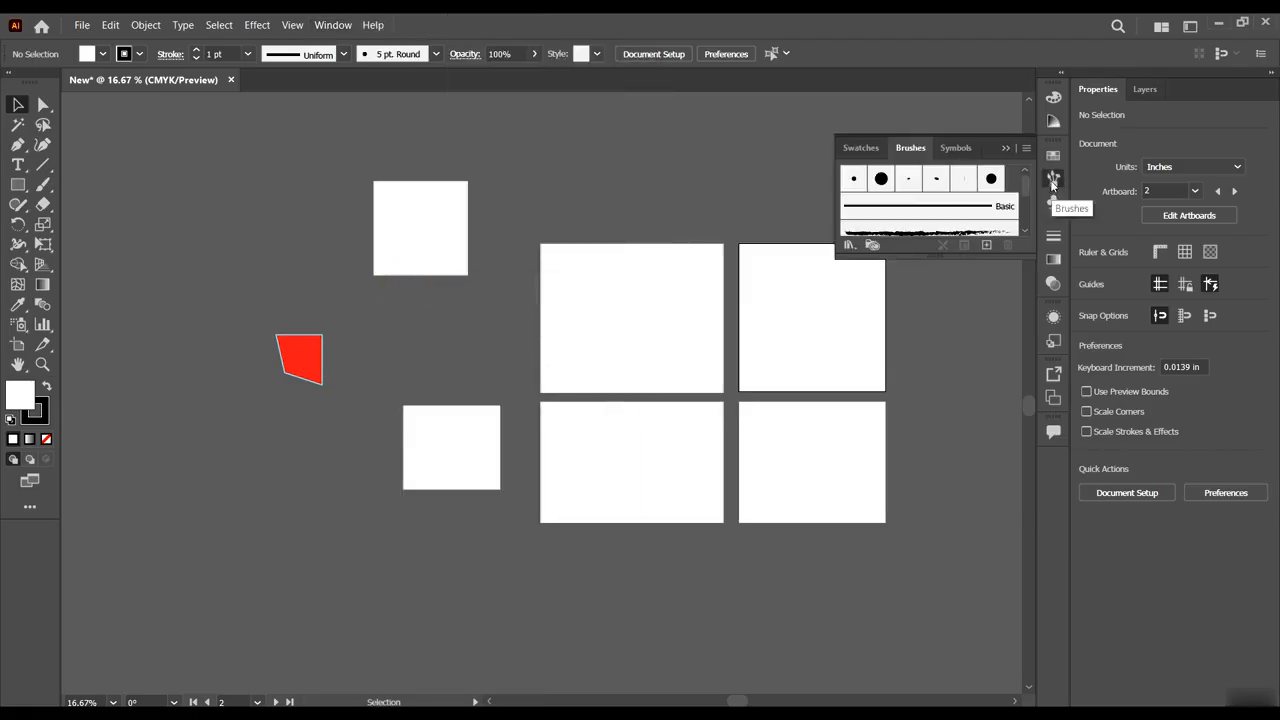
click(1006, 143)
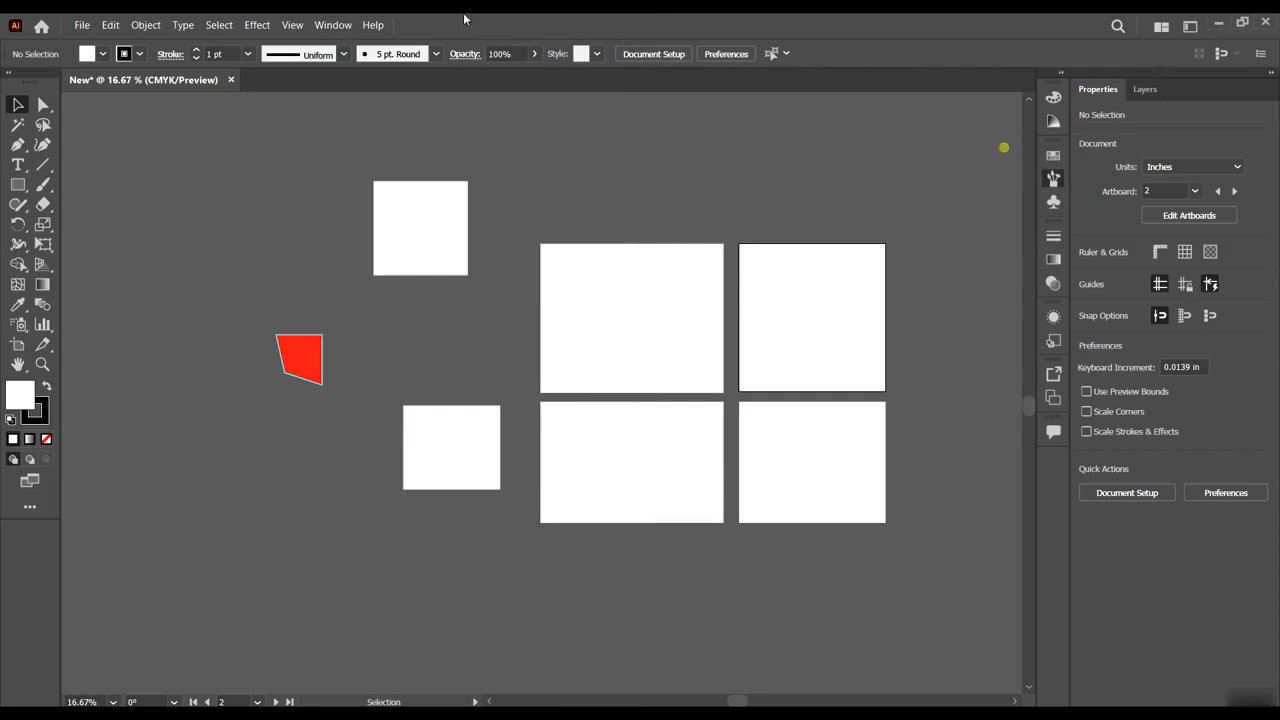
click(330, 24)
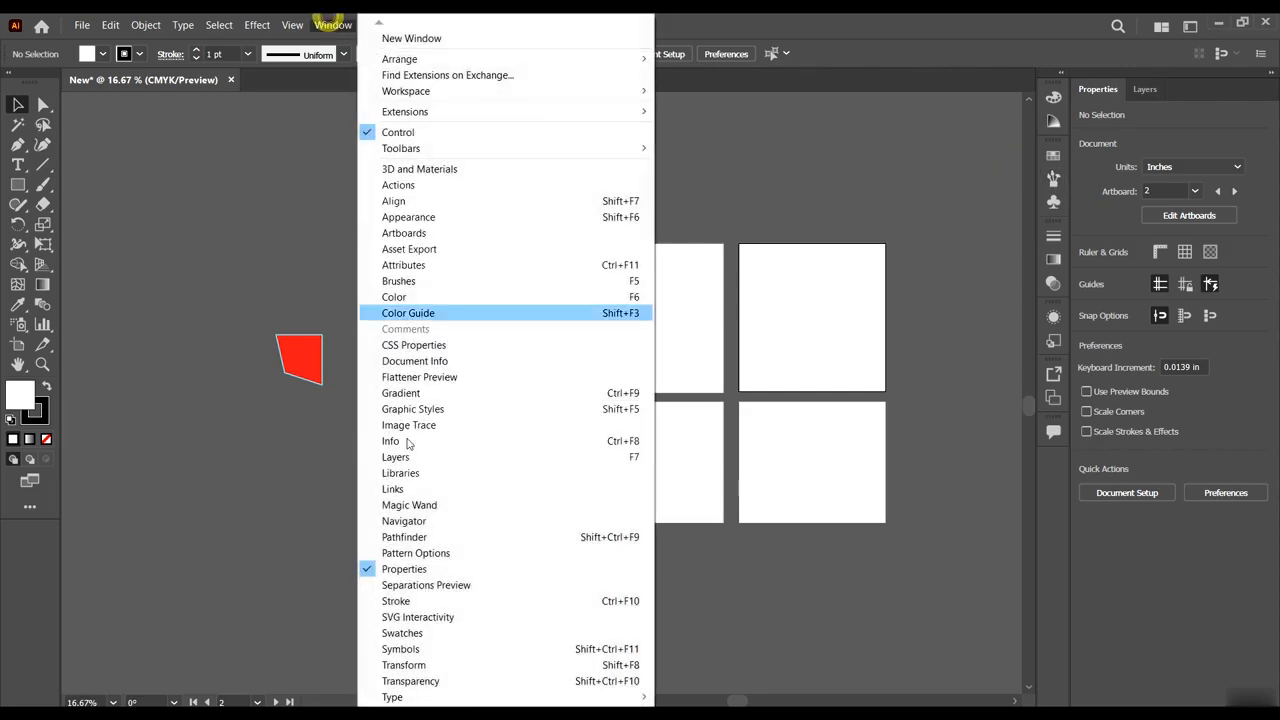
click(431, 391)
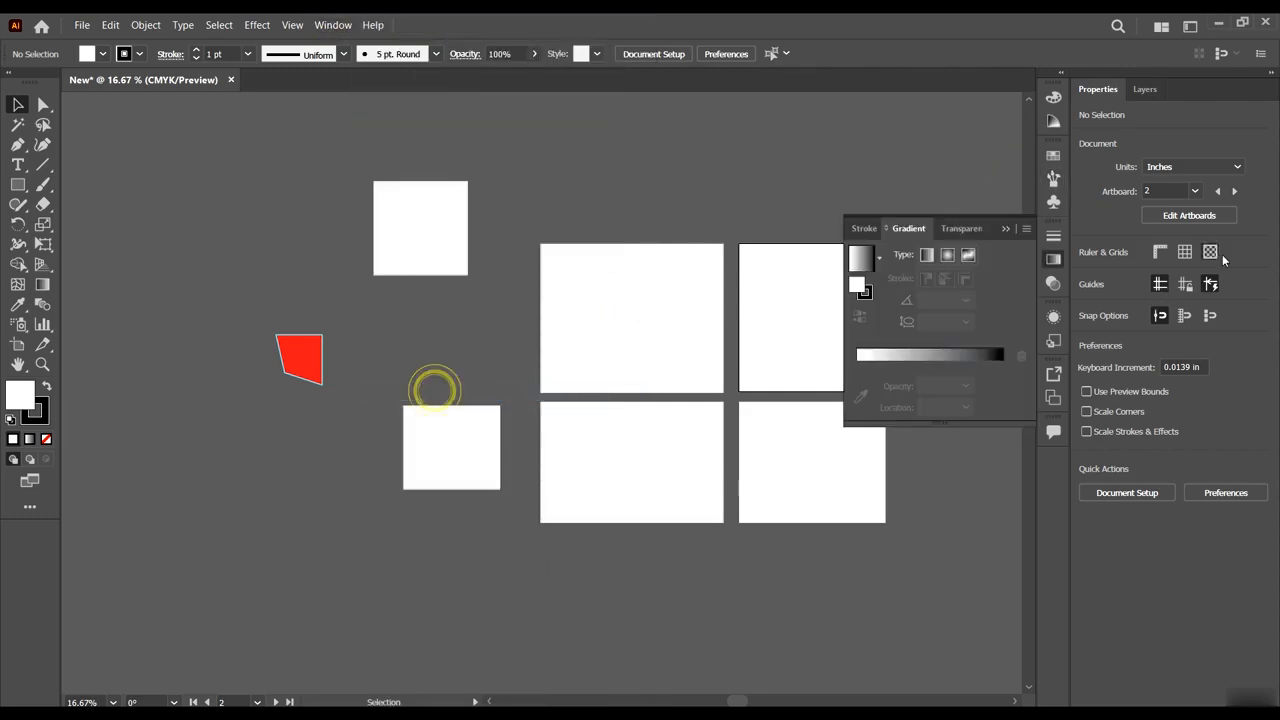
click(1008, 229)
Review the complete list of panels and libraries and the available workspace presets without changing the workspace.
click(333, 24)
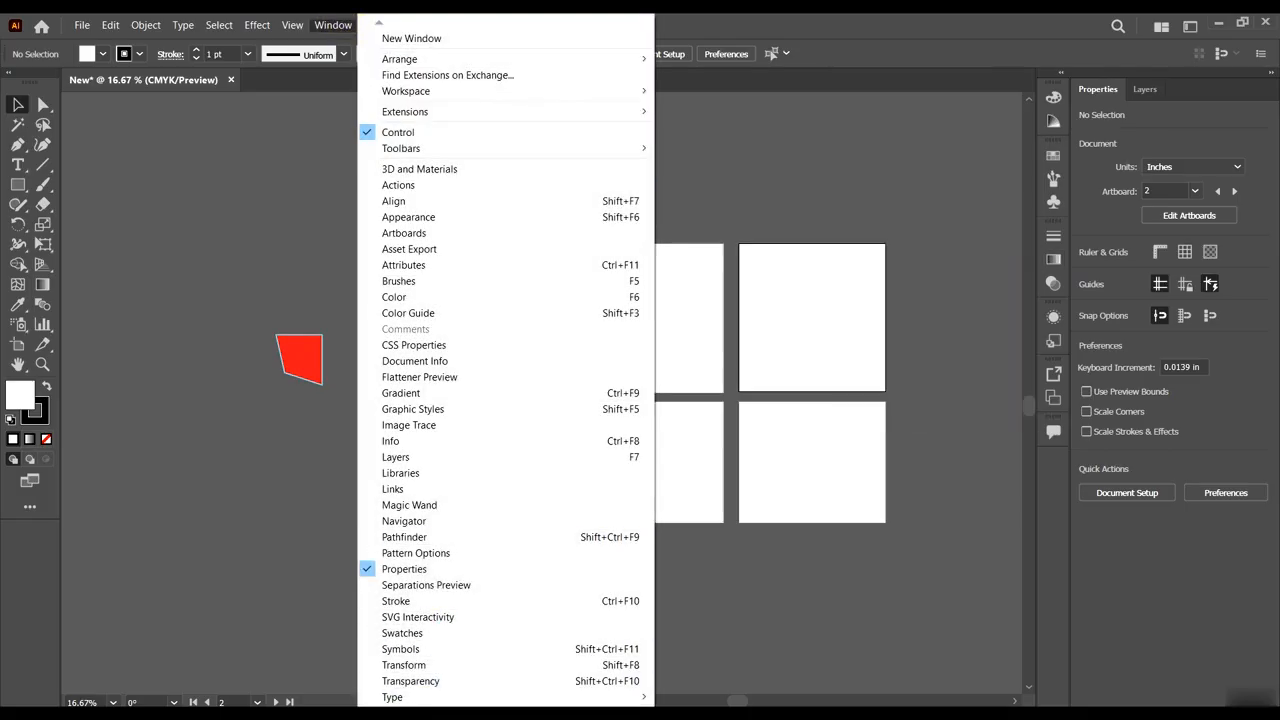
scroll(505, 360, down, 5)
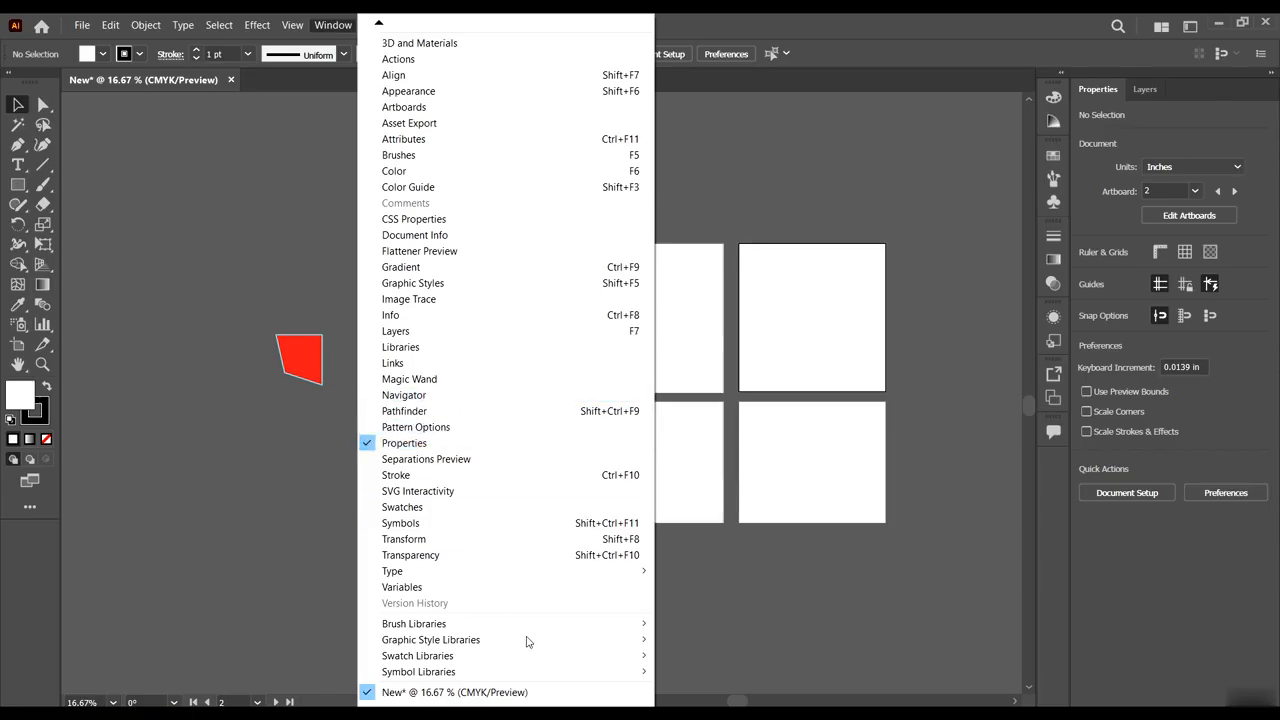
mouse_move(380, 27)
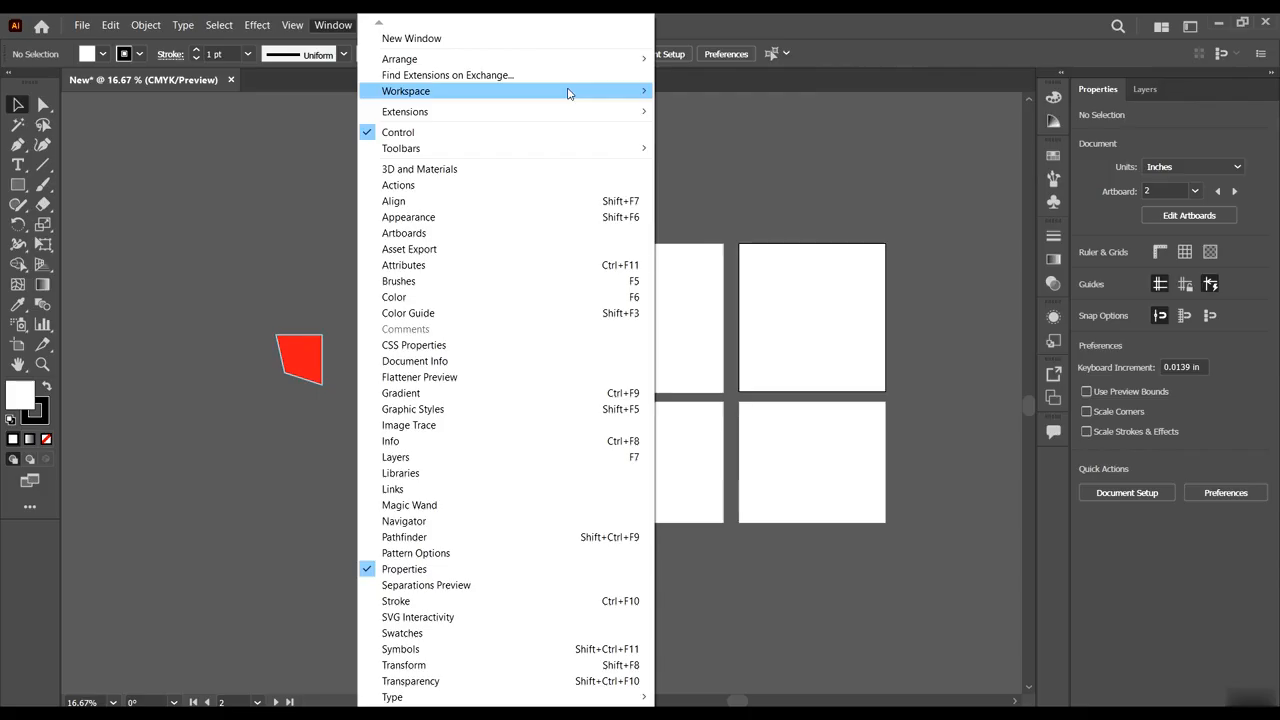
mouse_move(566, 91)
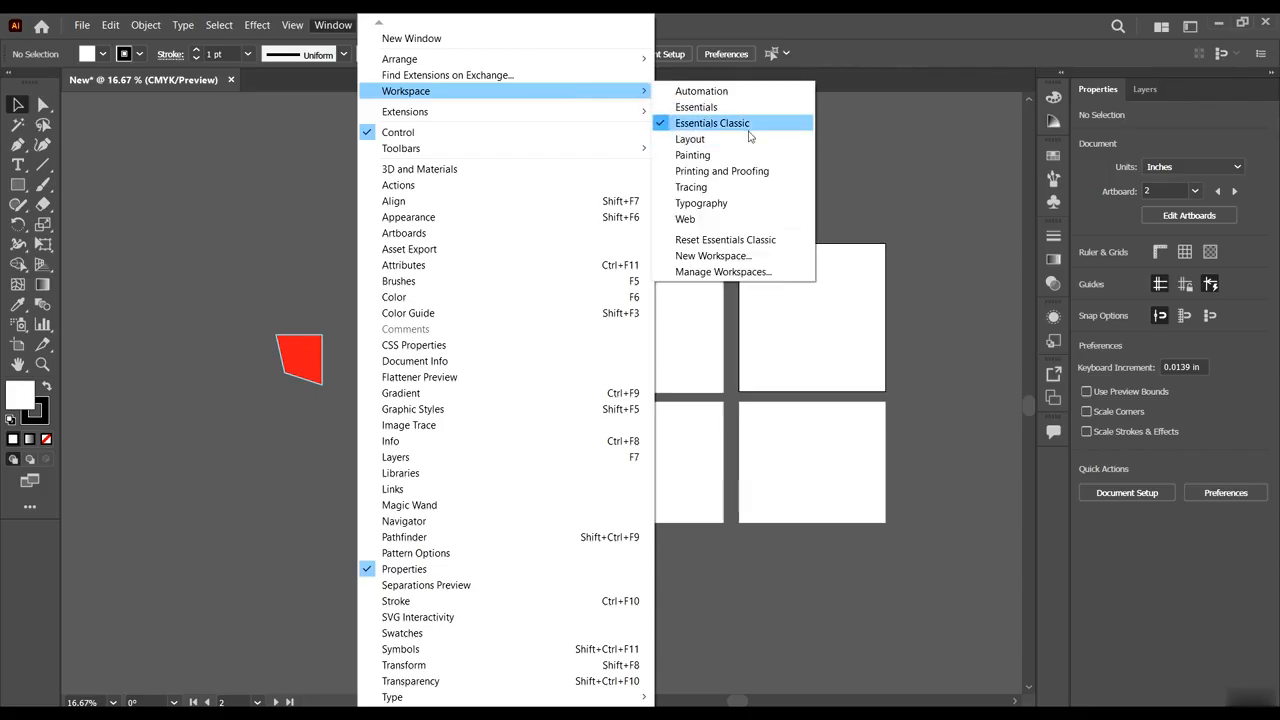
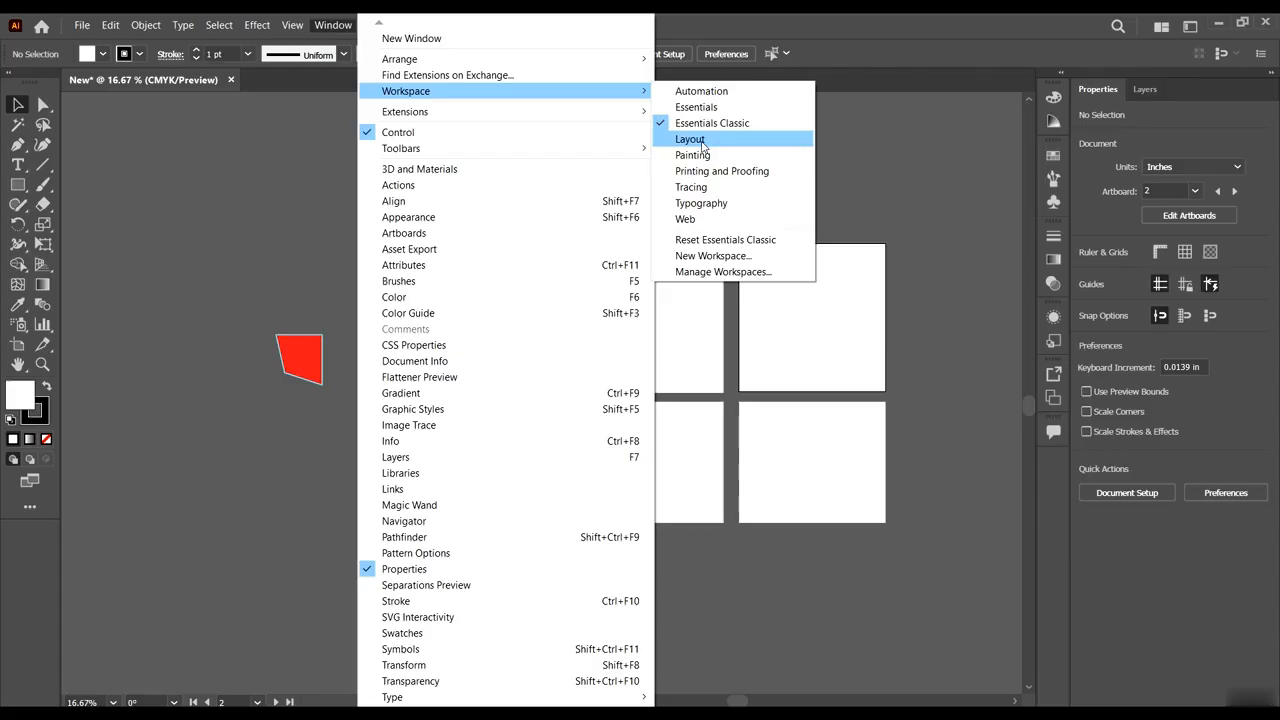
click(962, 18)
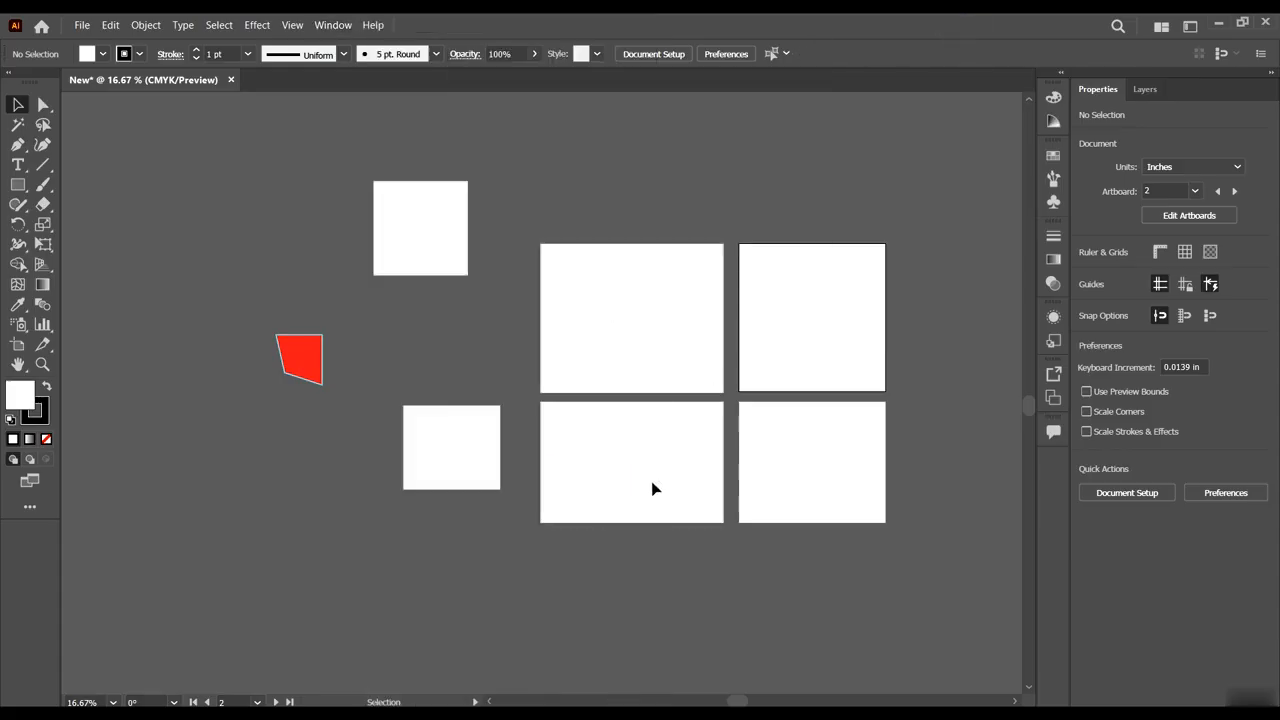
Move the lower white rectangle closer to the red shape, to about X -21.74, Y 7.76 in.
scroll(602, 421, down, 1)
drag(489, 398, 466, 320)
scroll(437, 409, up, 1)
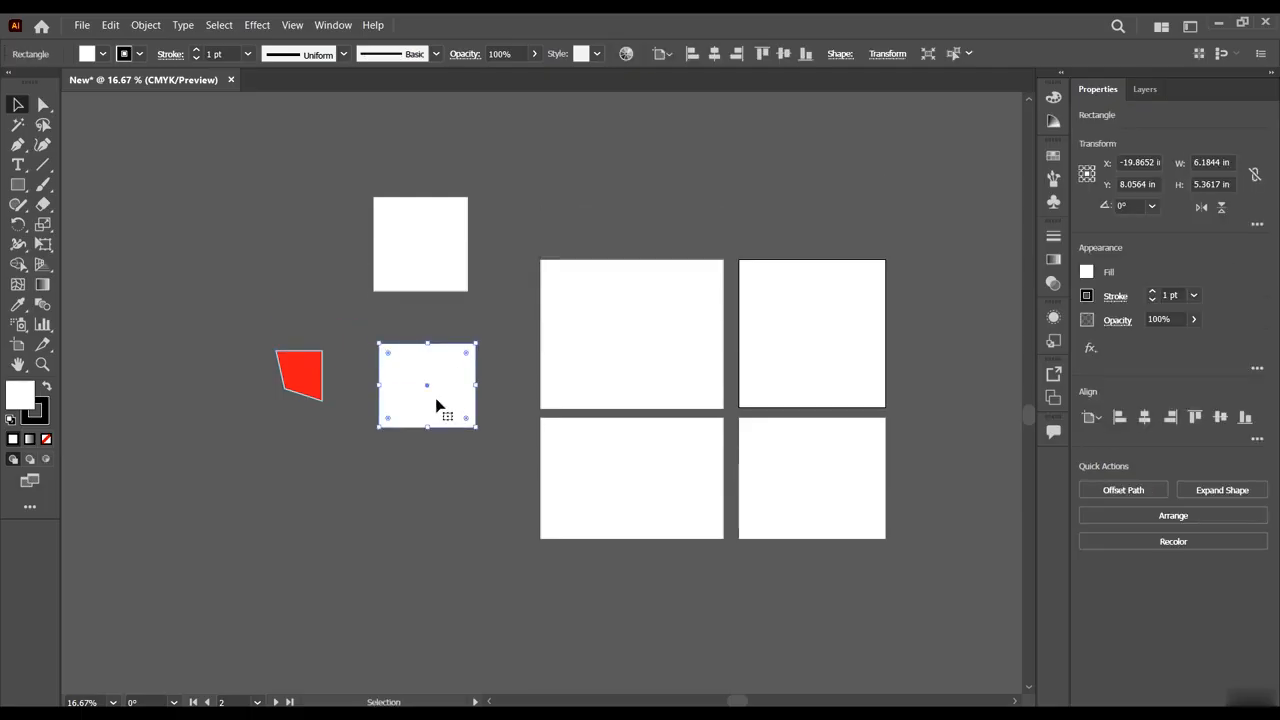
drag(438, 428, 412, 408)
scroll(405, 480, up, 2)
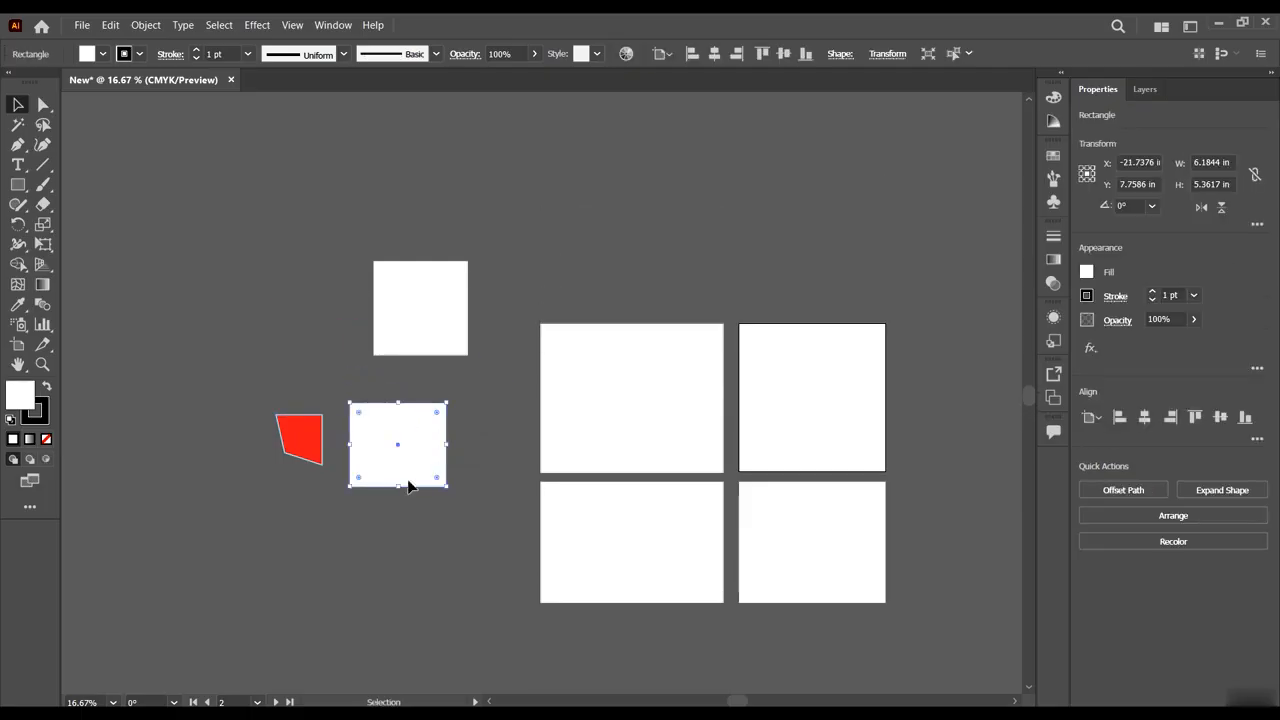
Add the red shape to the white rectangle's selection and inspect both at different zoom levels.
shift+click(298, 485)
scroll(245, 537, up, 2)
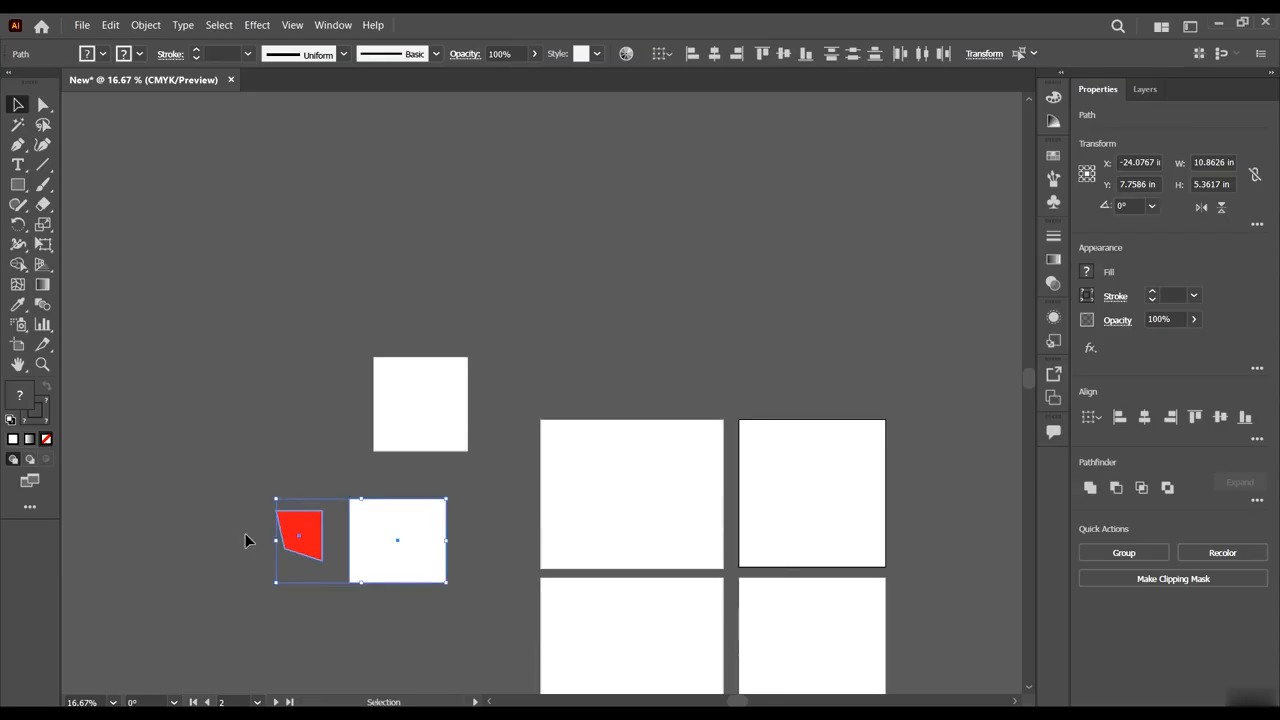
scroll(245, 534, right, 1)
scroll(380, 430, down, 2)
scroll(360, 402, up, 2)
scroll(391, 500, down, 1)
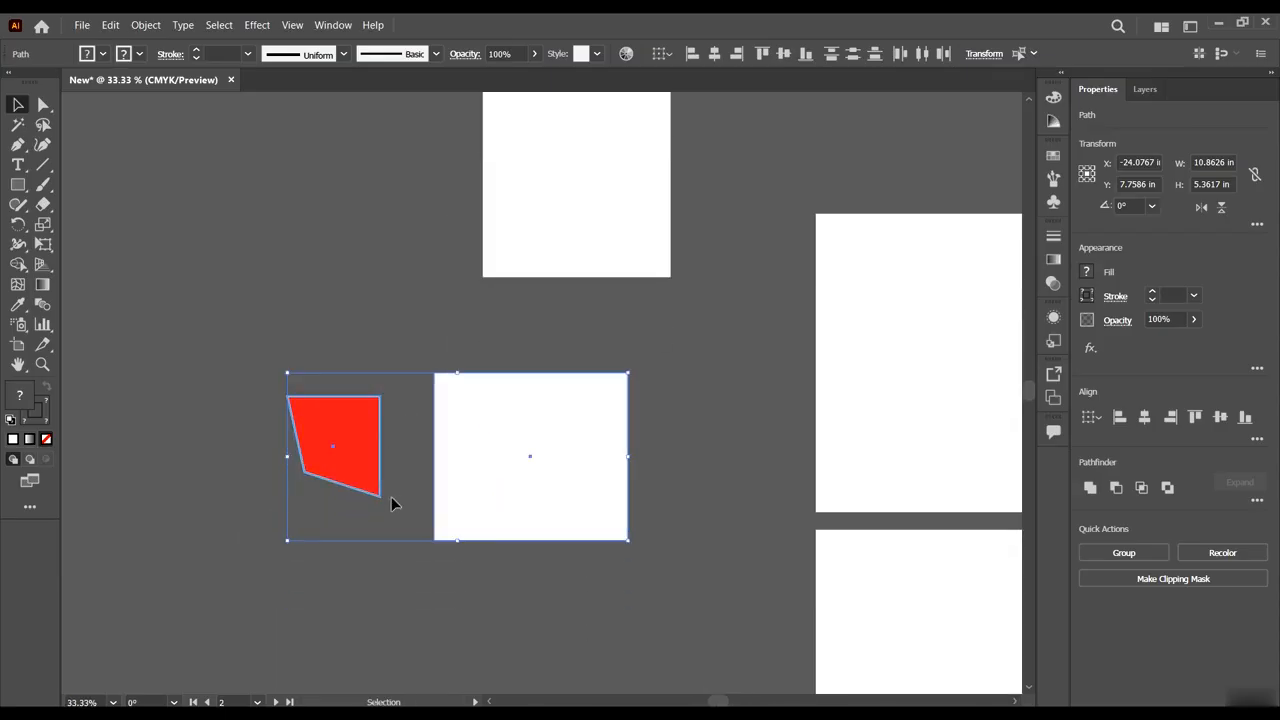
scroll(642, 457, right, 1)
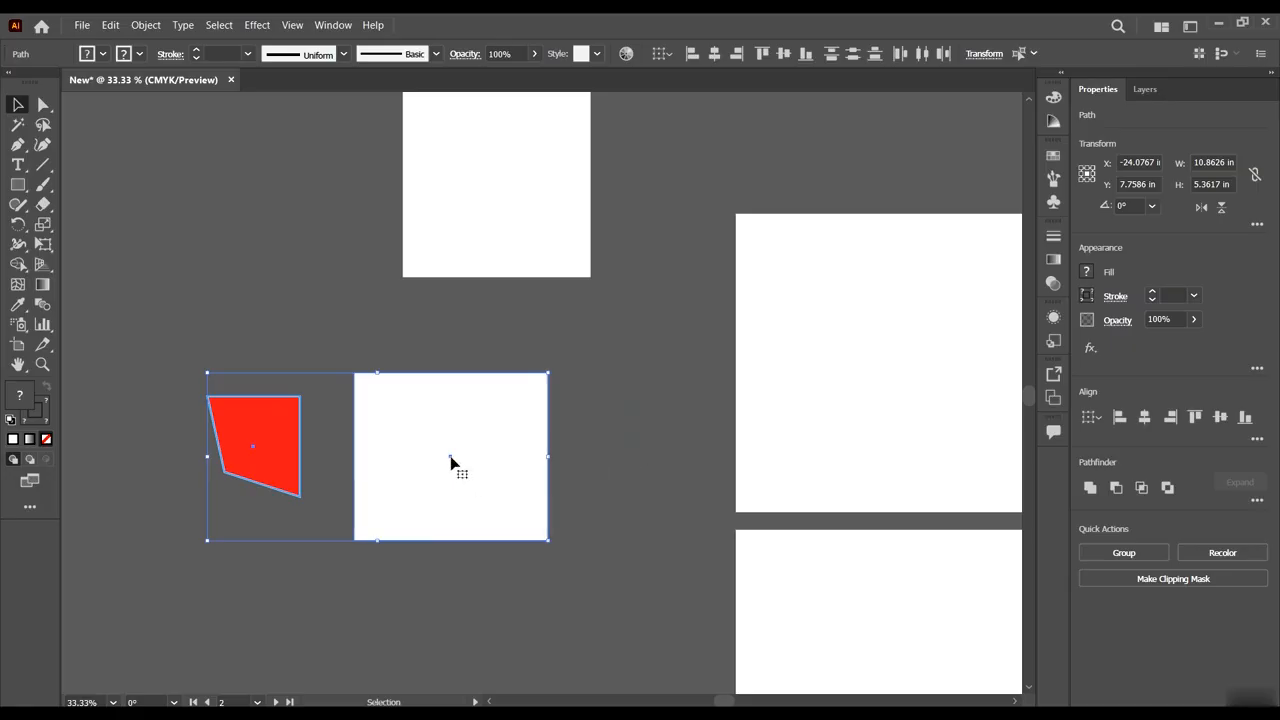
scroll(431, 462, up, 2)
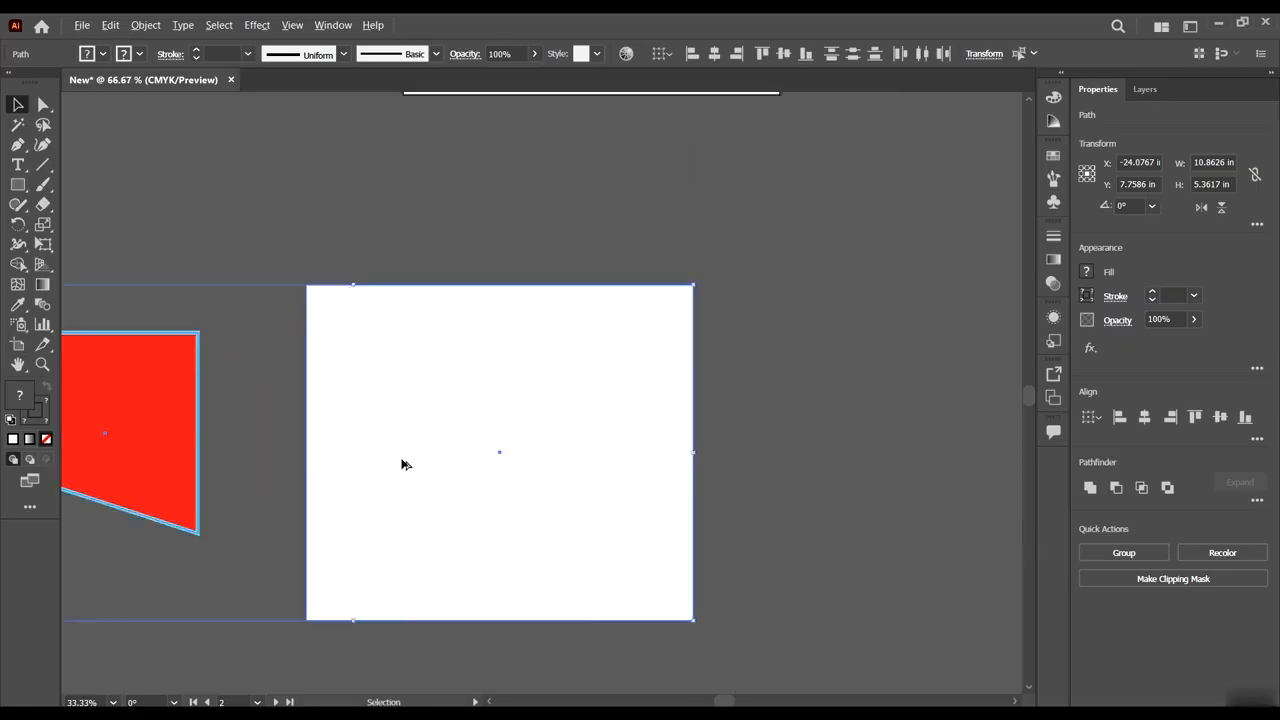
scroll(449, 457, down, 3)
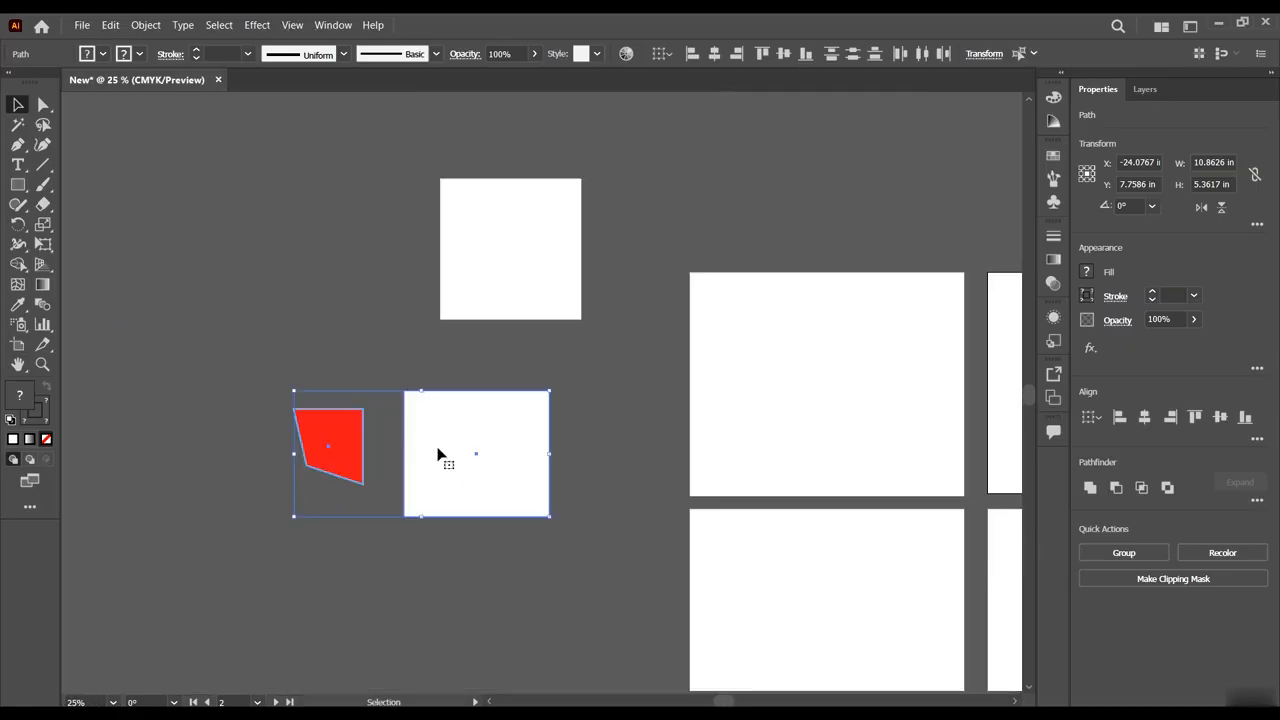
Magnify the selected red and white shapes to about 40.9% with the Zoom tool.
click(44, 365)
drag(380, 373, 490, 410)
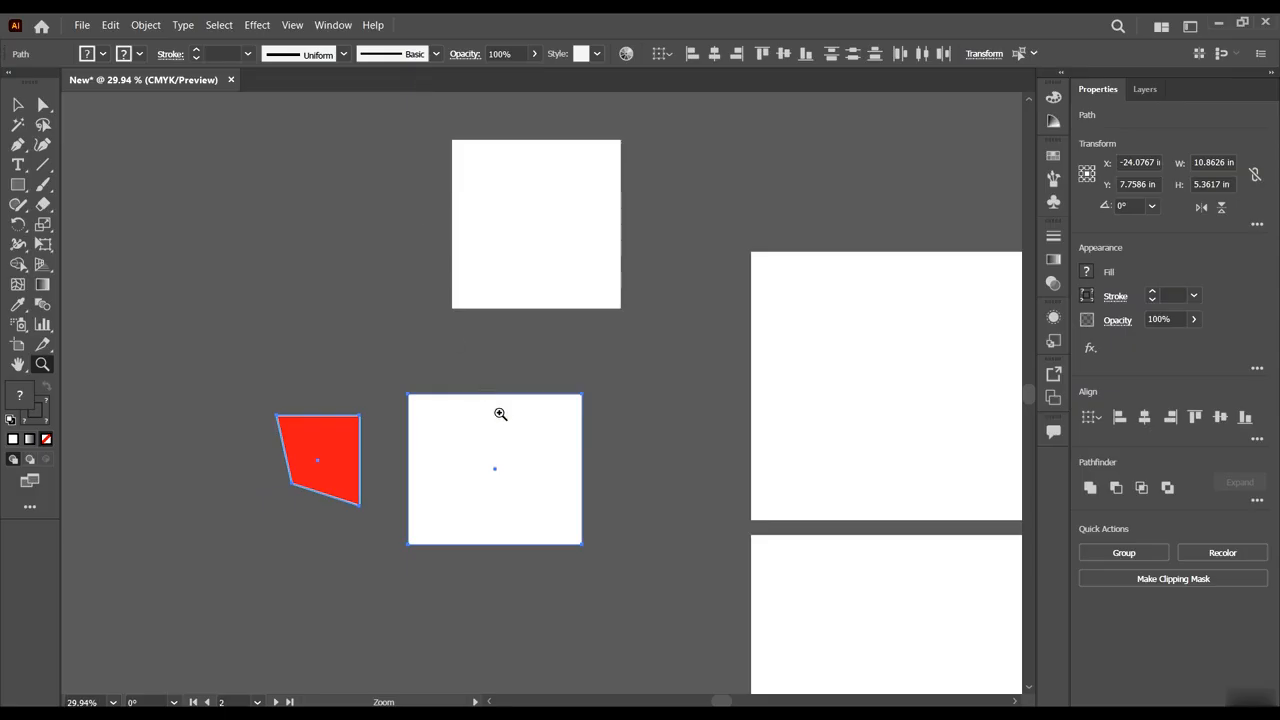
right_click(500, 417)
drag(651, 624, 614, 489)
drag(577, 533, 738, 577)
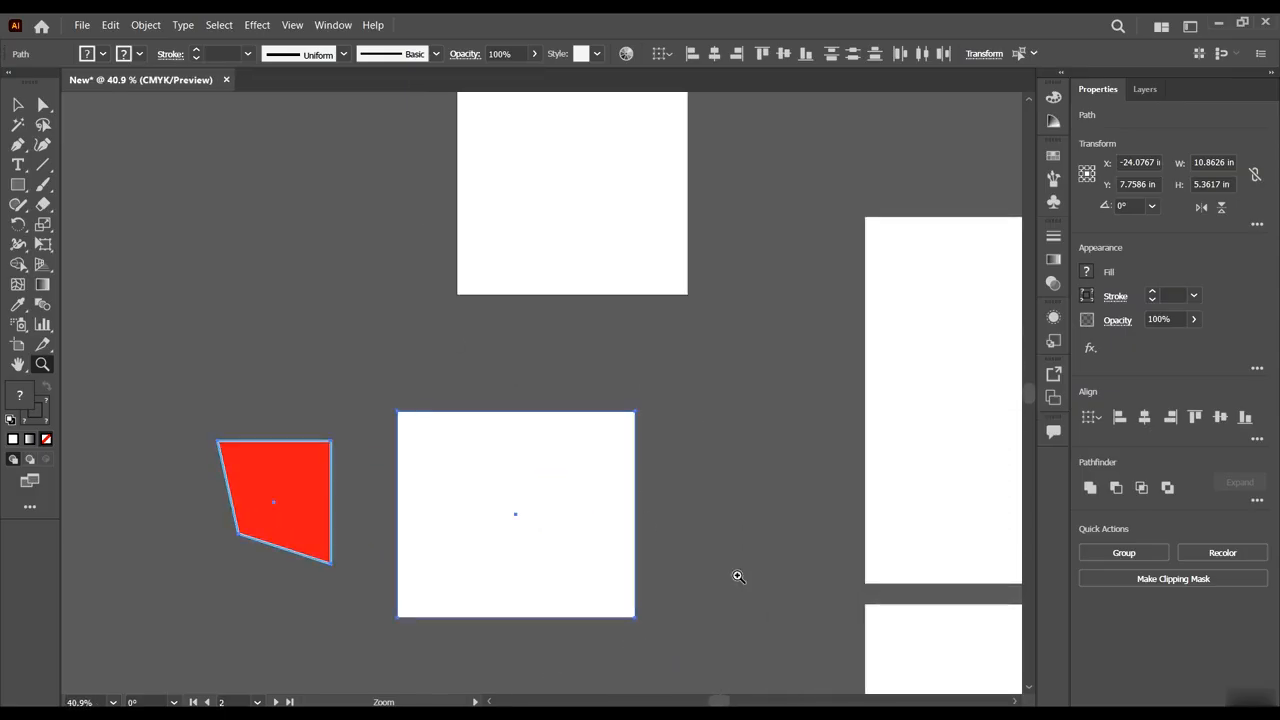
Pan around the canvas with the Hand tool and centre the two selected shapes in the view.
click(19, 366)
drag(757, 491, 851, 362)
drag(785, 416, 560, 357)
mouse_move(569, 277)
mouse_down()
mouse_move(711, 449)
mouse_move(617, 443)
mouse_move(525, 416)
mouse_move(714, 457)
mouse_move(734, 500)
mouse_move(517, 354)
mouse_move(701, 497)
mouse_move(1117, 371)
mouse_up()
drag(677, 409, 709, 509)
drag(871, 534, 863, 443)
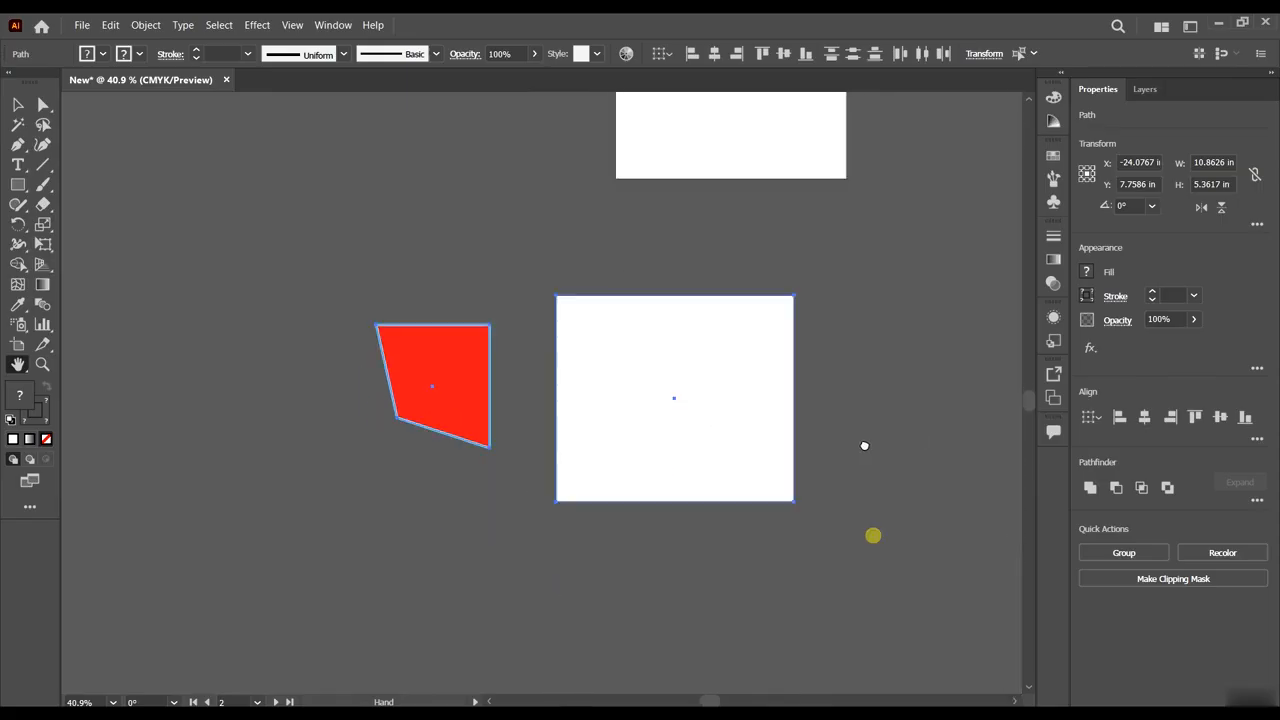
Pan across to the artboards with the Selection tool's temporary Hand, and bring both shapes back into view with the Hand tool.
click(15, 101)
click(15, 104)
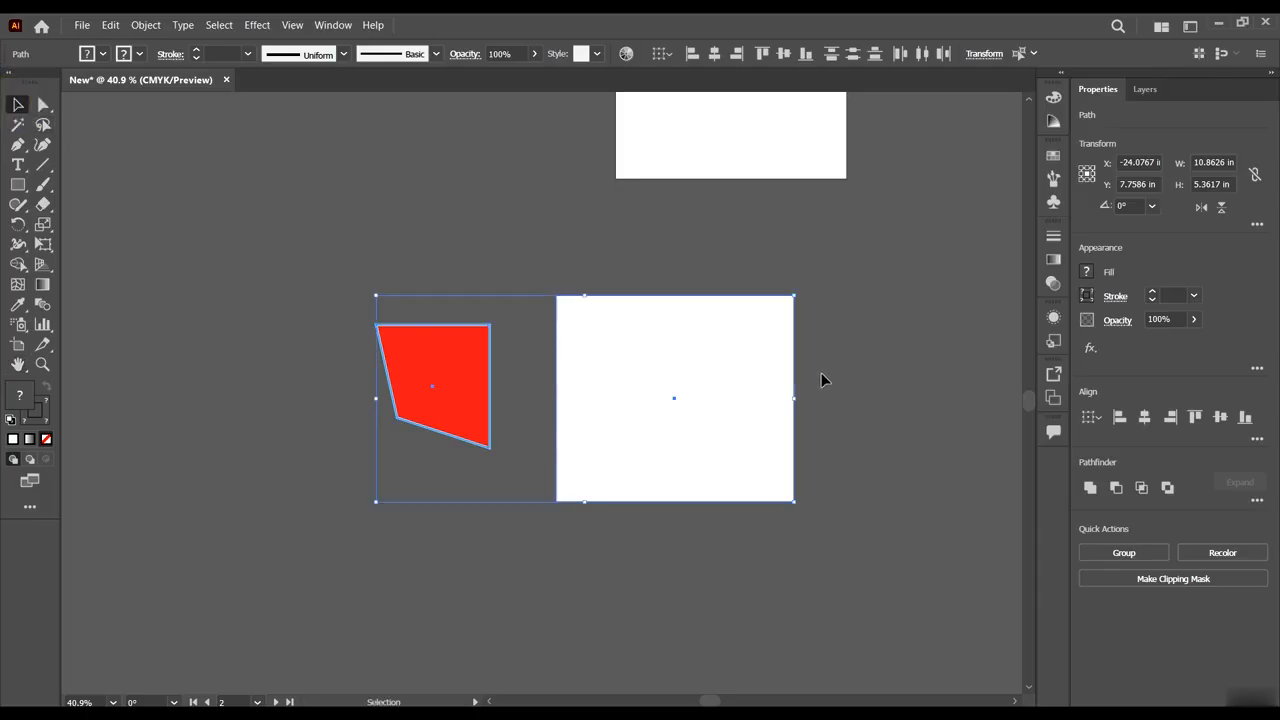
key(space)
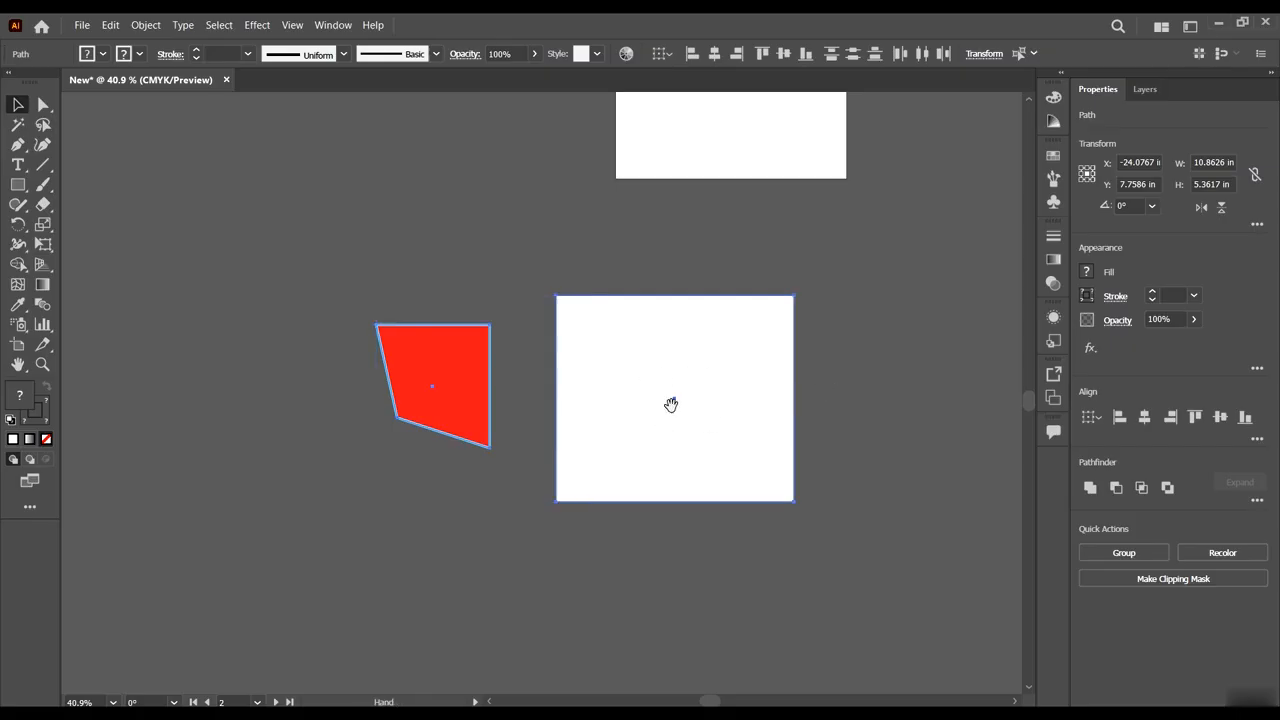
drag(824, 393, 705, 340)
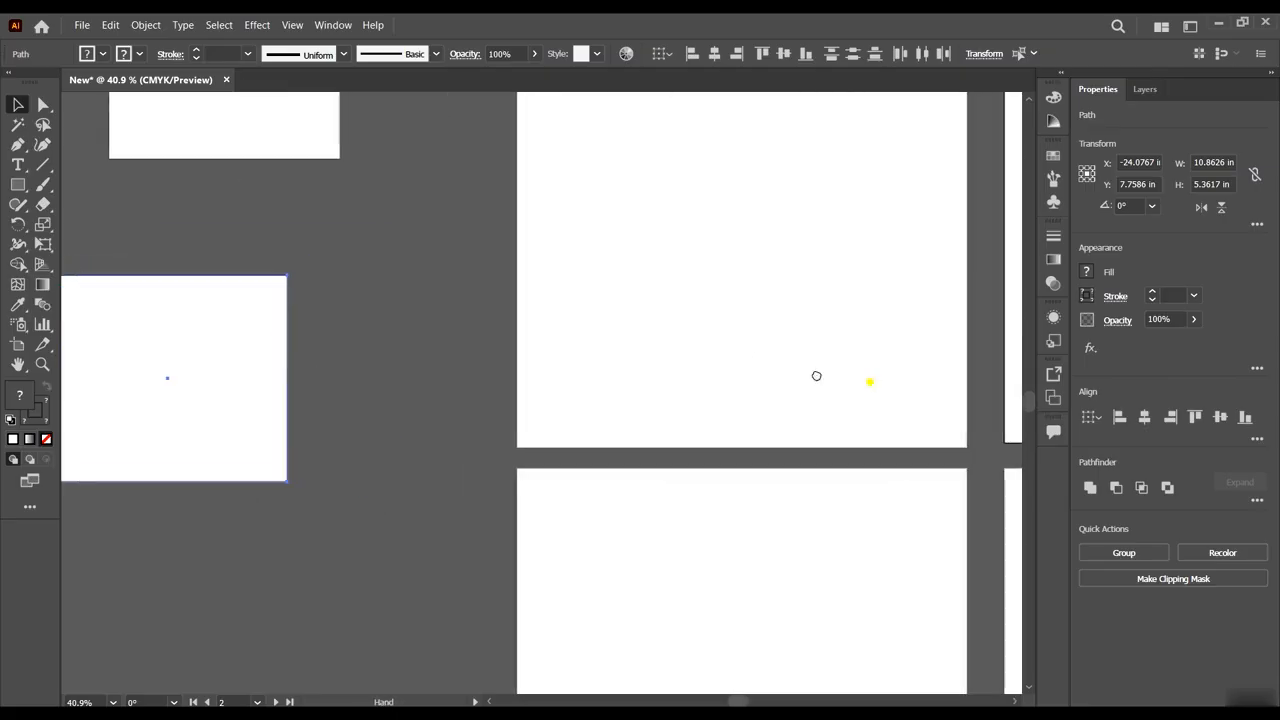
drag(869, 380, 940, 378)
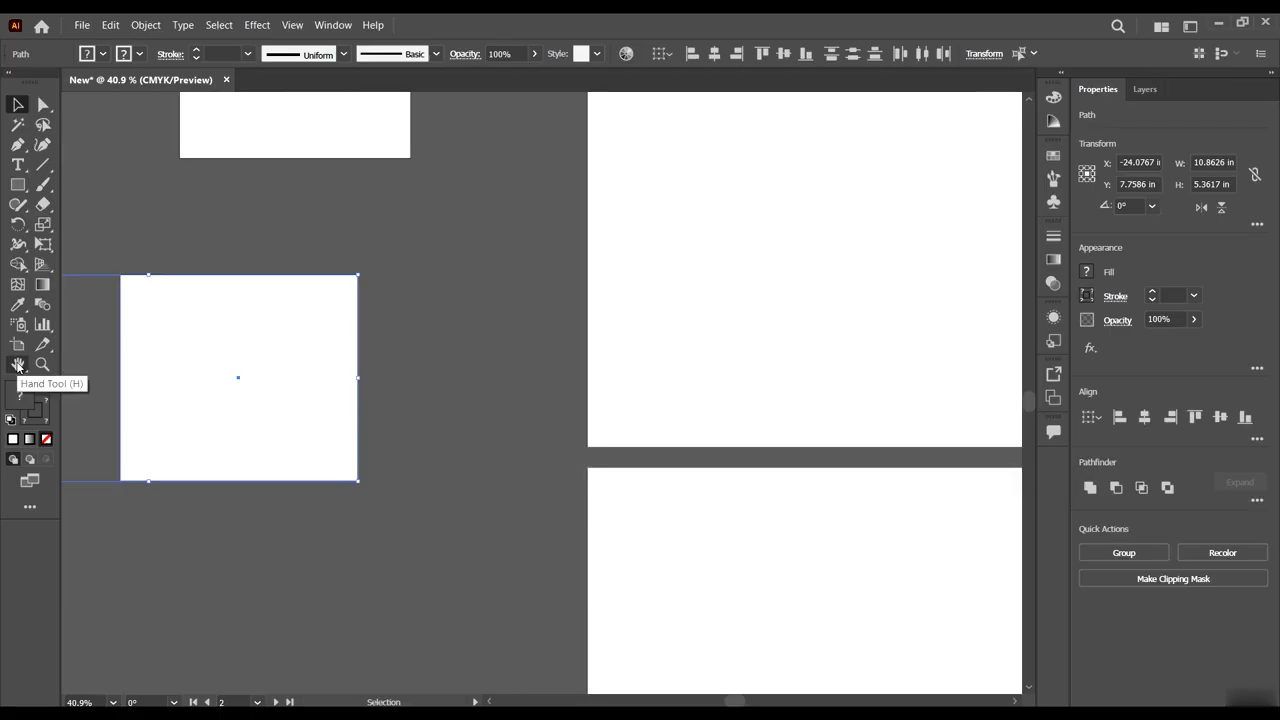
click(18, 366)
drag(509, 400, 580, 455)
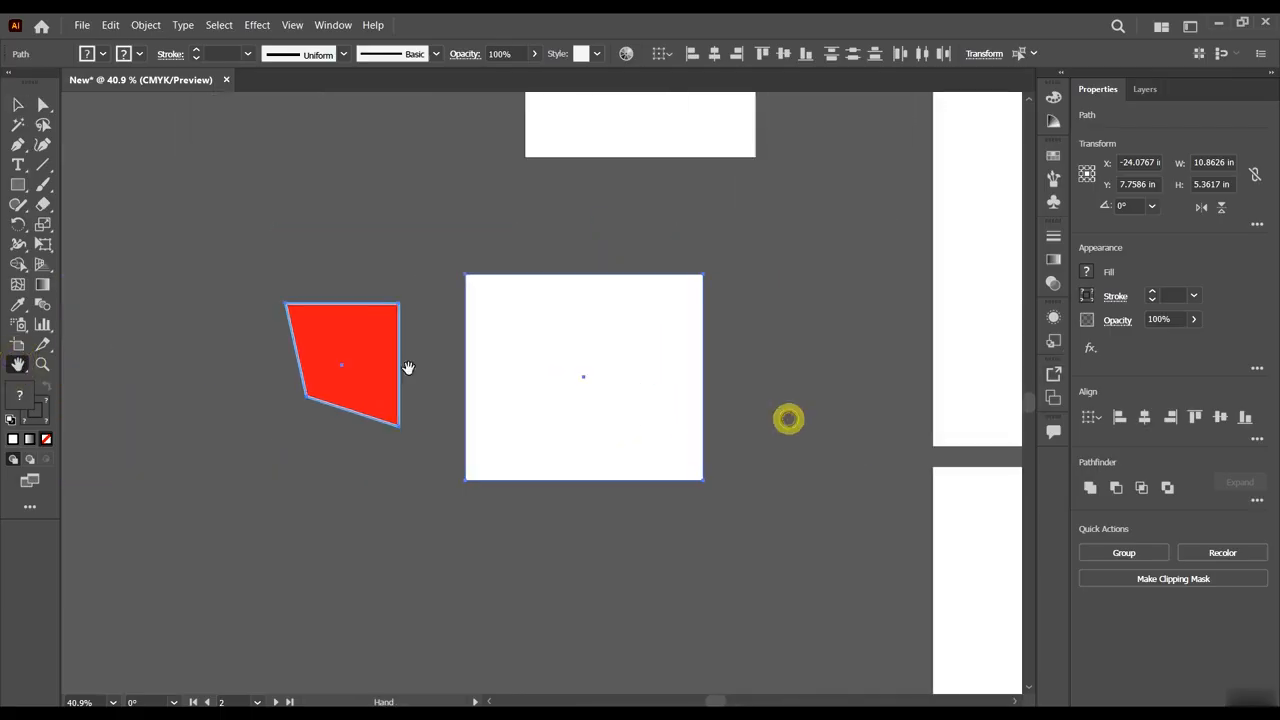
Select the red shape and the white rectangle together and group them.
click(18, 104)
click(794, 320)
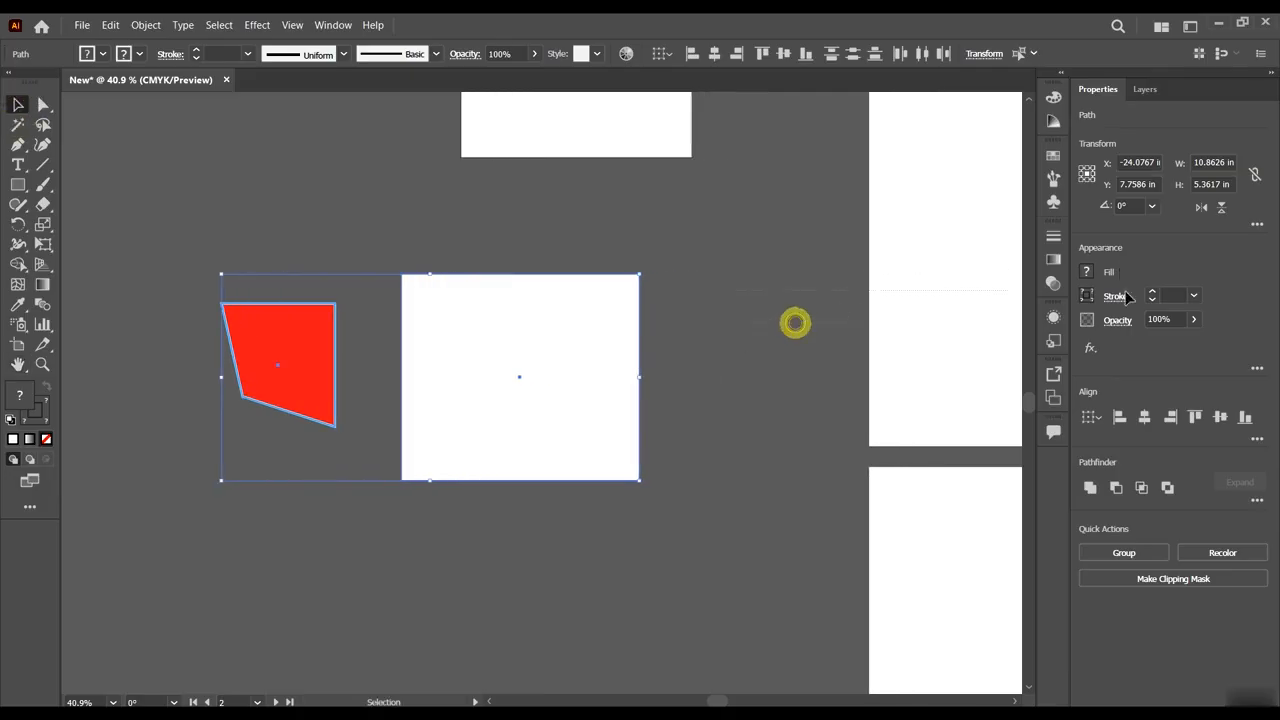
click(709, 270)
click(520, 378)
drag(643, 551, 120, 233)
scroll(472, 385, up, 1)
right_click(492, 372)
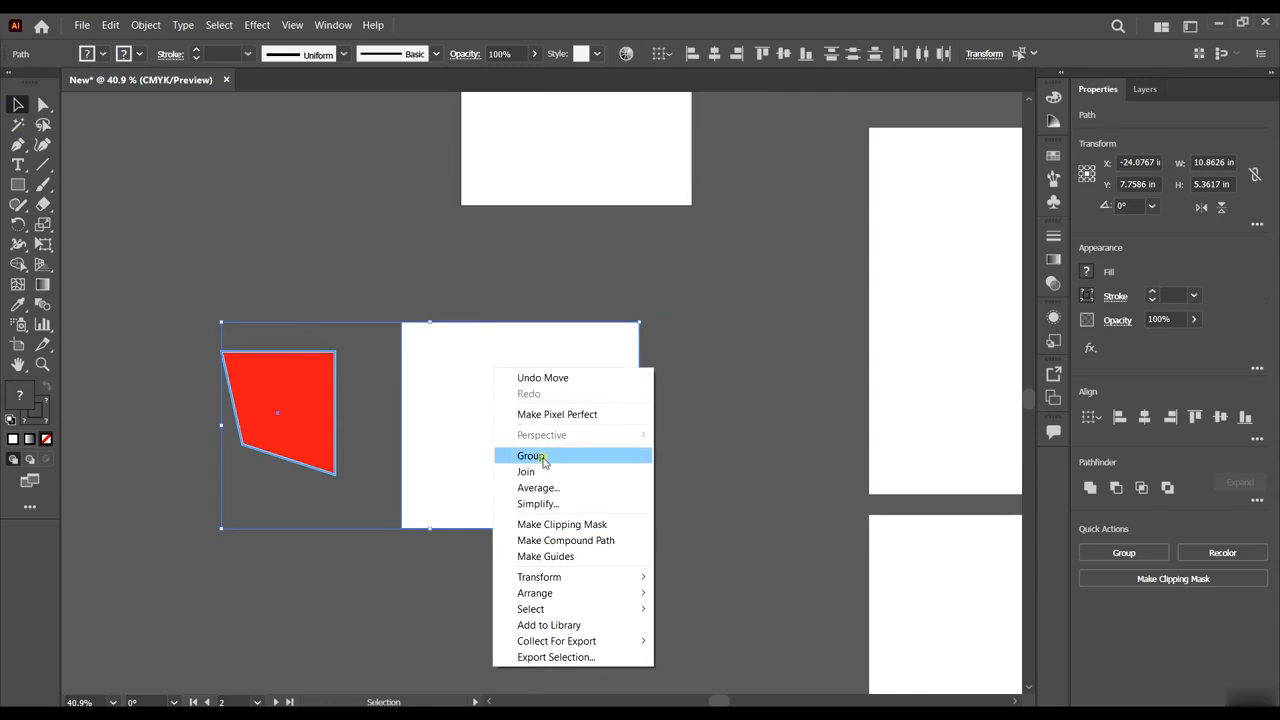
click(530, 456)
click(793, 379)
scroll(740, 357, down, 1)
Move the group of red shape and white rectangle to about X -22.08 in, Y 8.29 in.
click(500, 340)
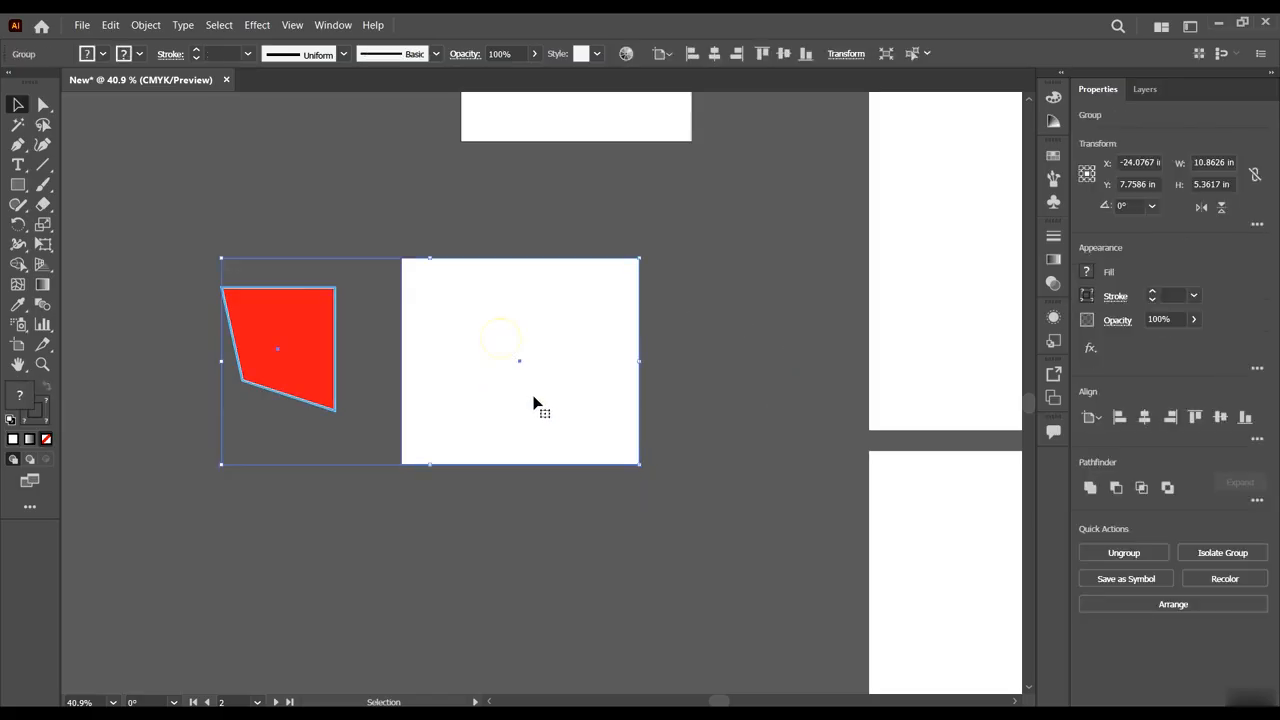
drag(534, 403, 689, 390)
click(714, 588)
scroll(714, 560, up, 1)
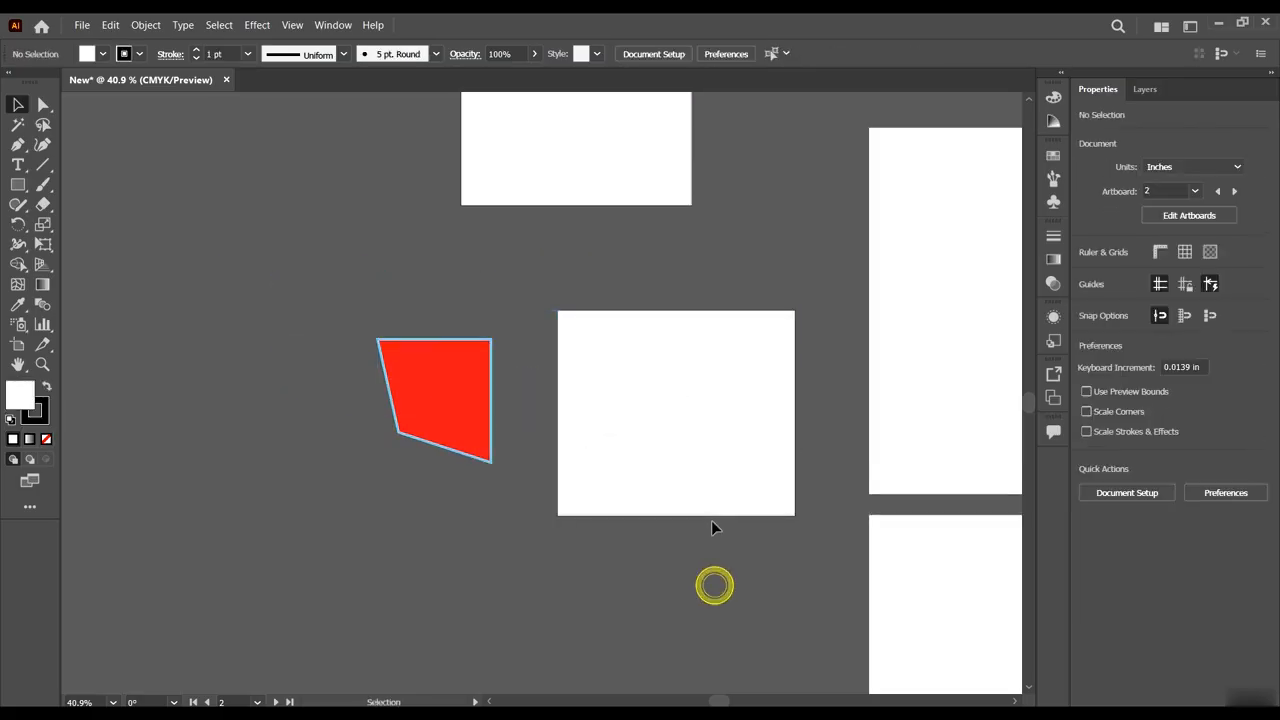
click(726, 440)
drag(745, 477, 659, 438)
click(767, 351)
scroll(559, 330, down, 3)
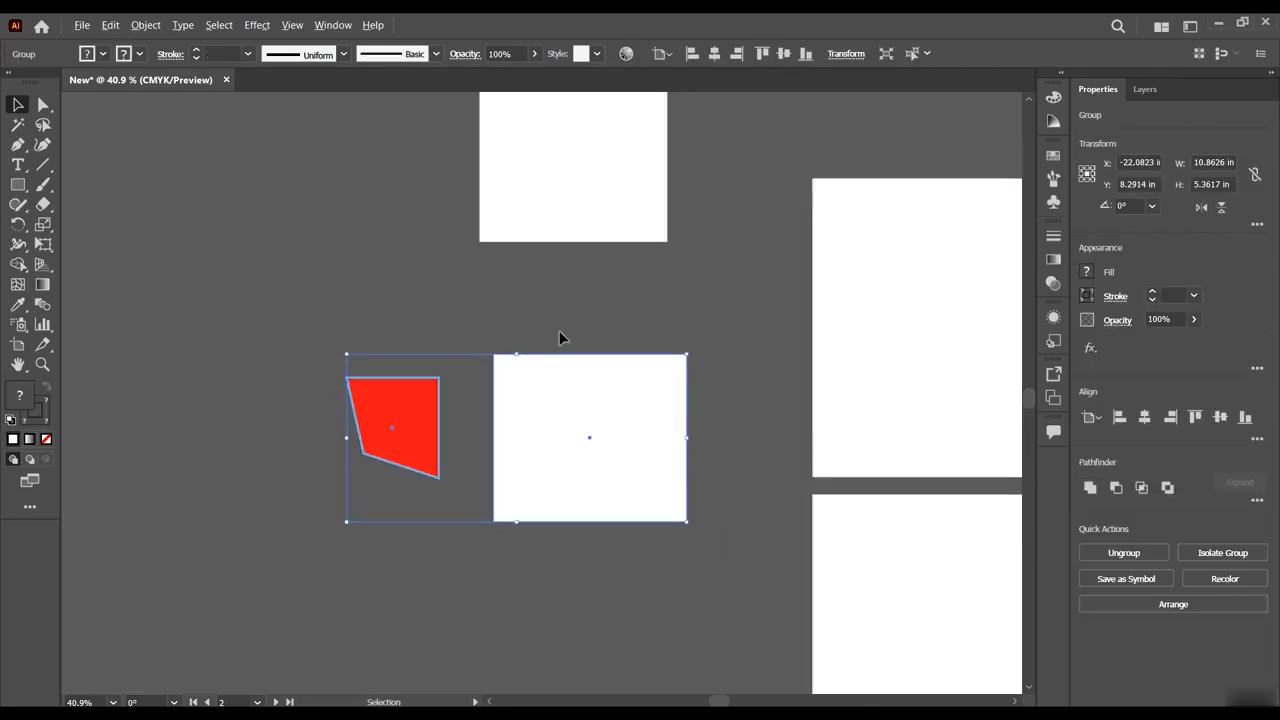
scroll(560, 440, up, 3)
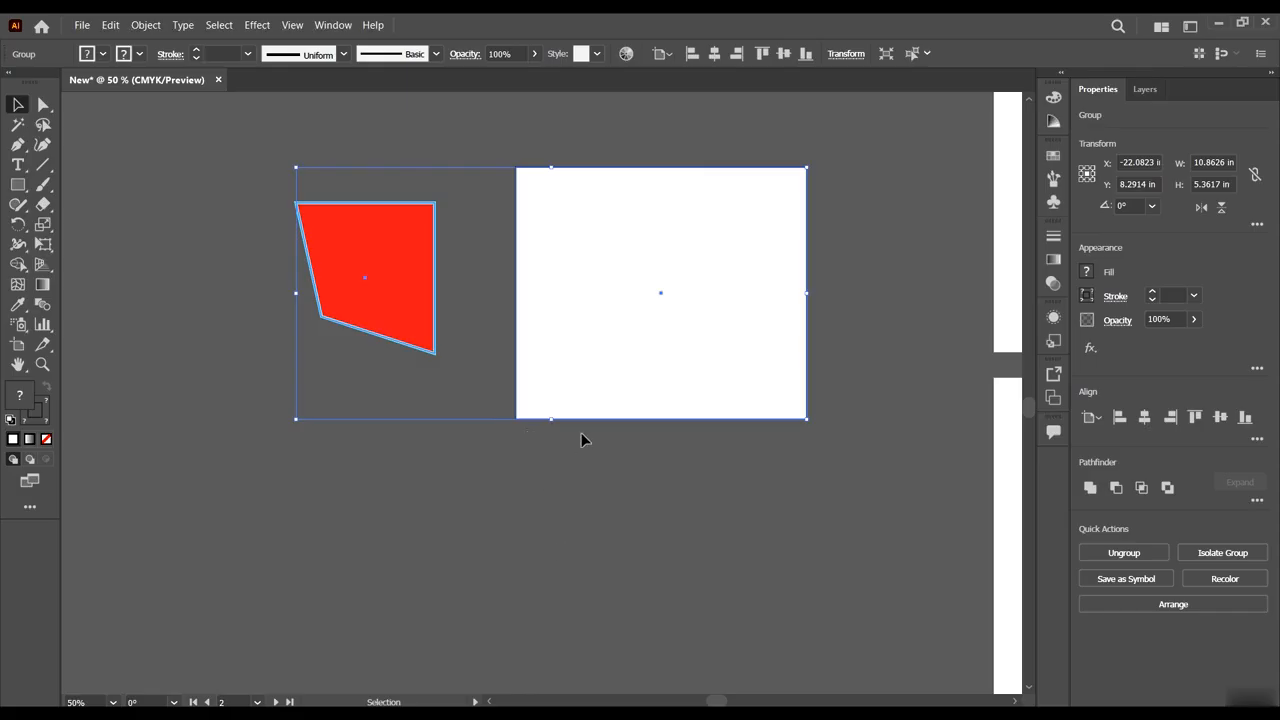
Move the group to about X -20.27 in, Y 7.45 in, and shift the separate white square away from the artboards.
click(142, 169)
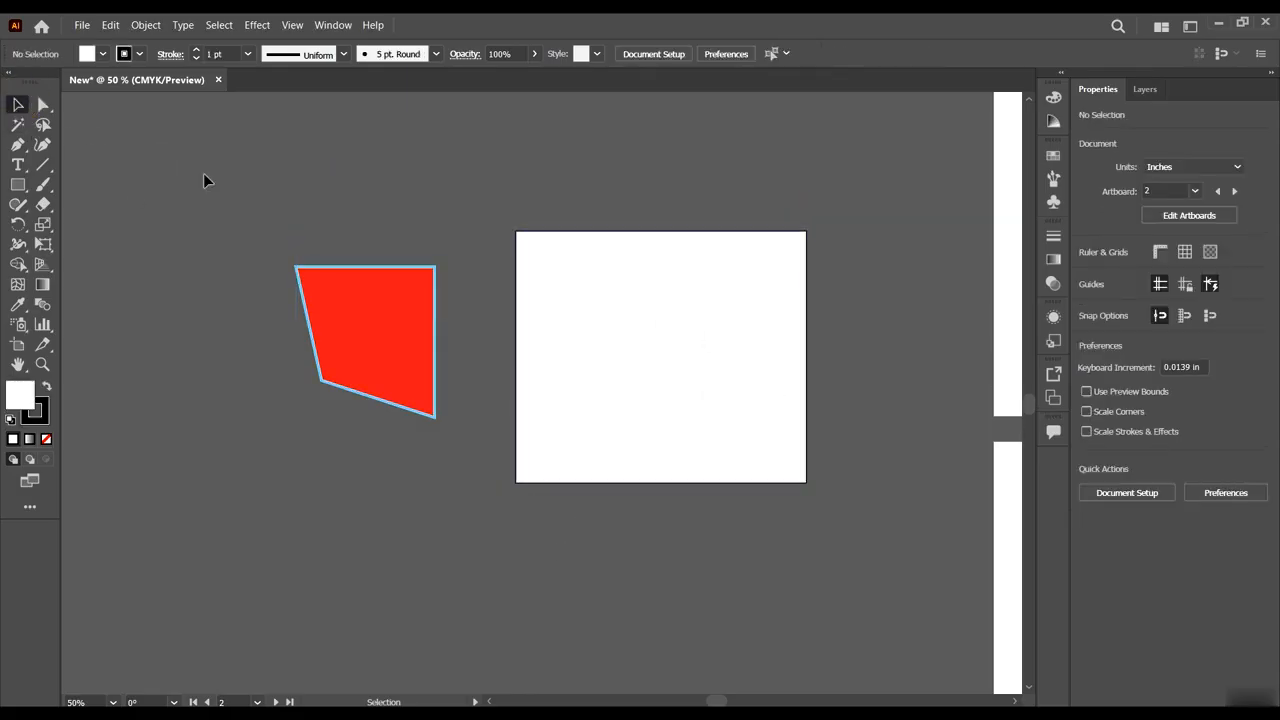
drag(385, 275, 410, 169)
scroll(695, 370, down, 3)
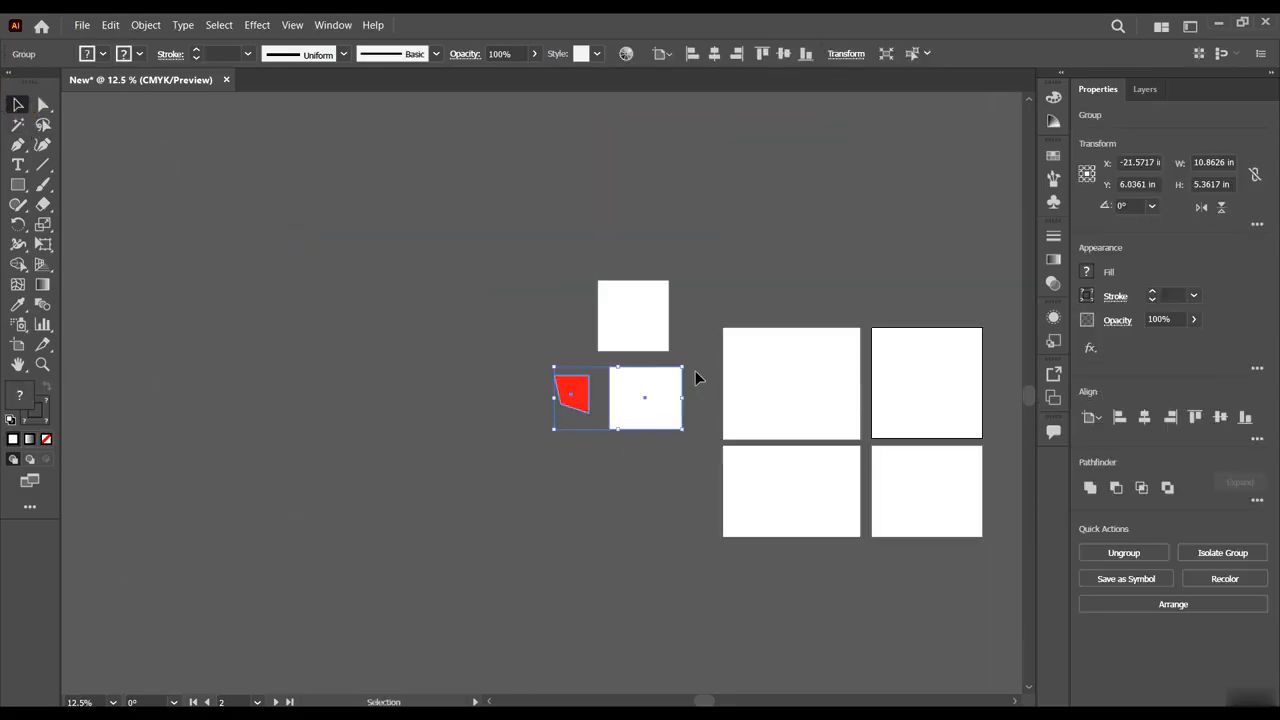
drag(651, 427, 676, 417)
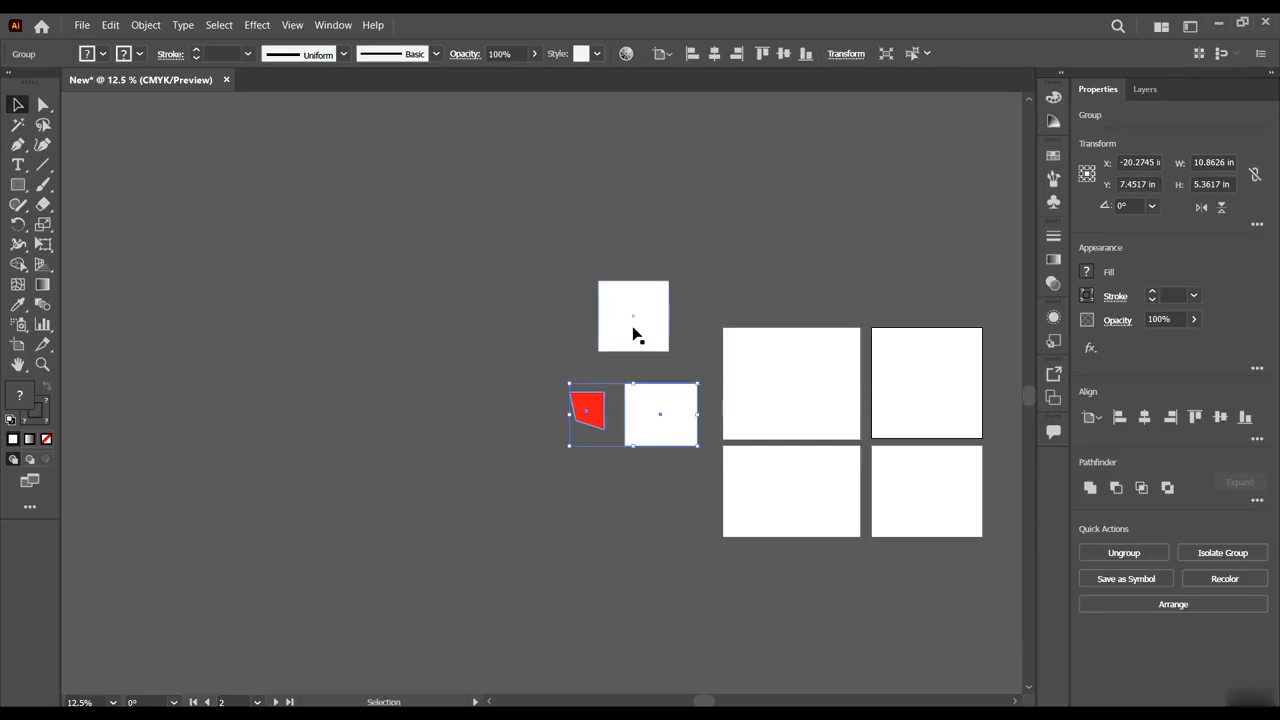
drag(635, 332, 574, 294)
click(586, 497)
scroll(615, 428, up, 3)
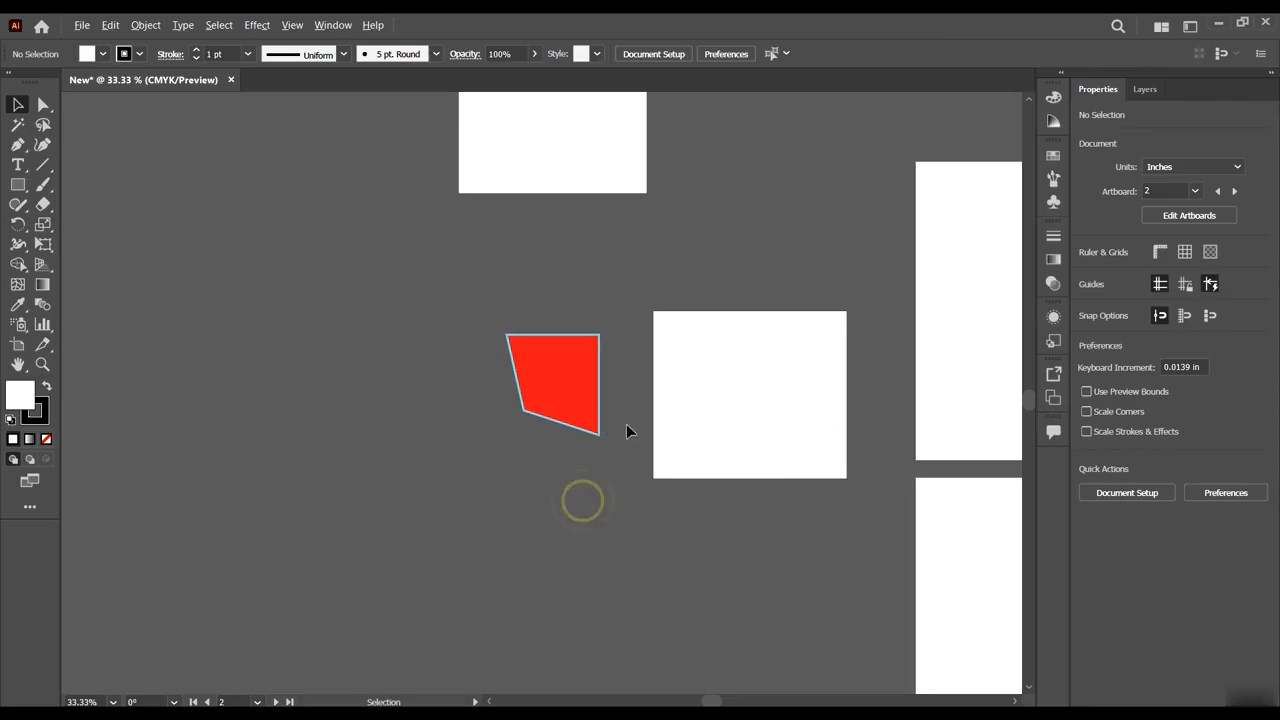
Reshape the red shape within the group to about 2.56 by 3.81 in with the Direct Selection tool.
click(43, 106)
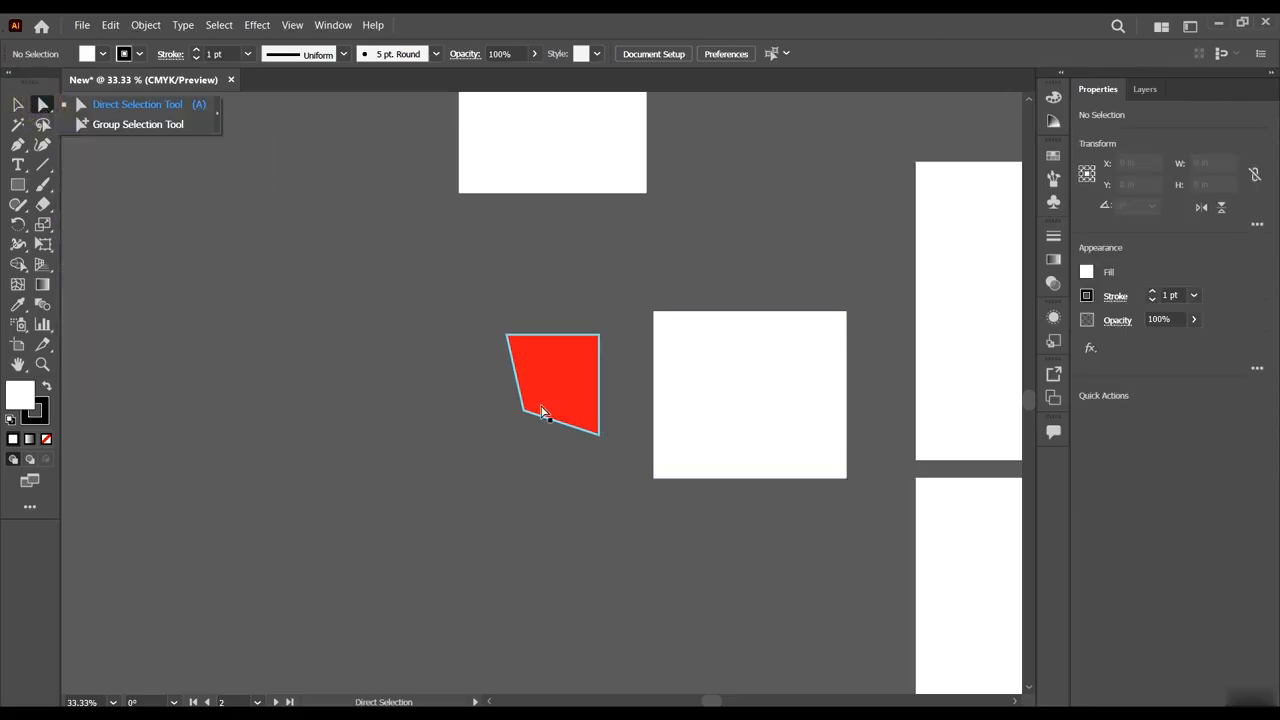
drag(585, 402, 510, 395)
drag(477, 318, 590, 372)
click(18, 104)
click(446, 363)
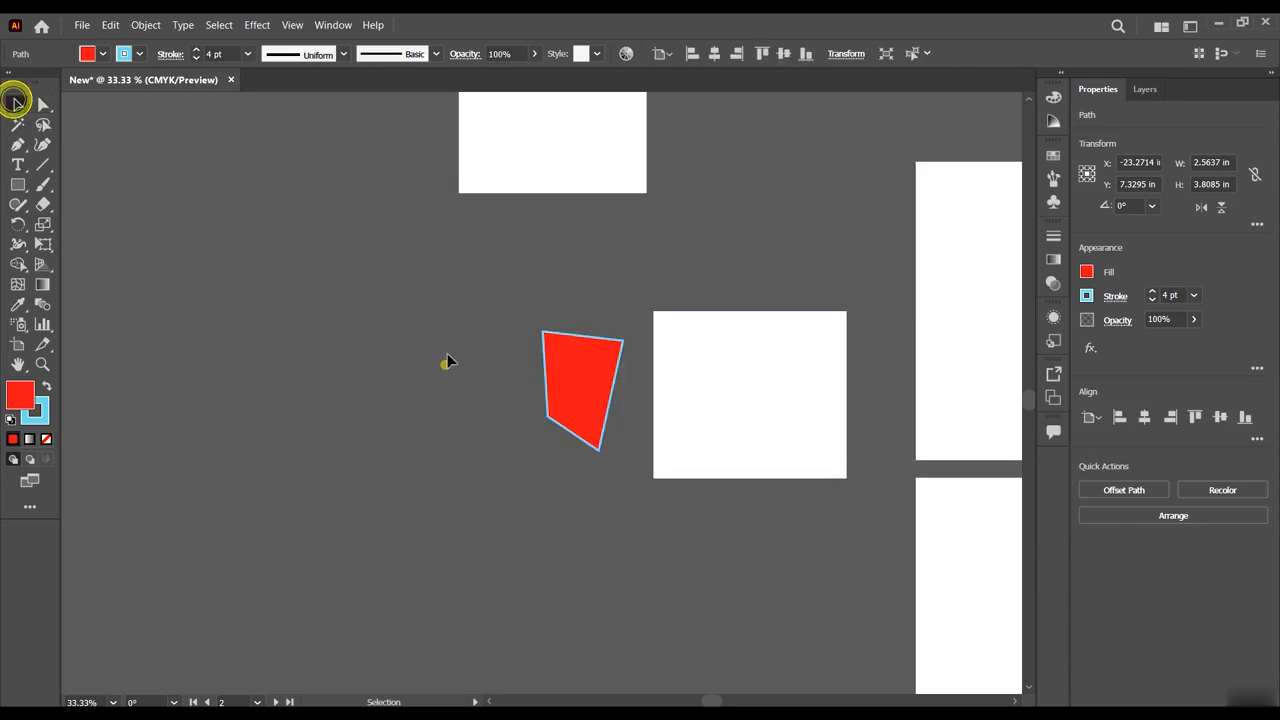
Review the commands available for the selected group and move it to about X -23.08 in, Y 8.96 in.
click(758, 420)
right_click(729, 357)
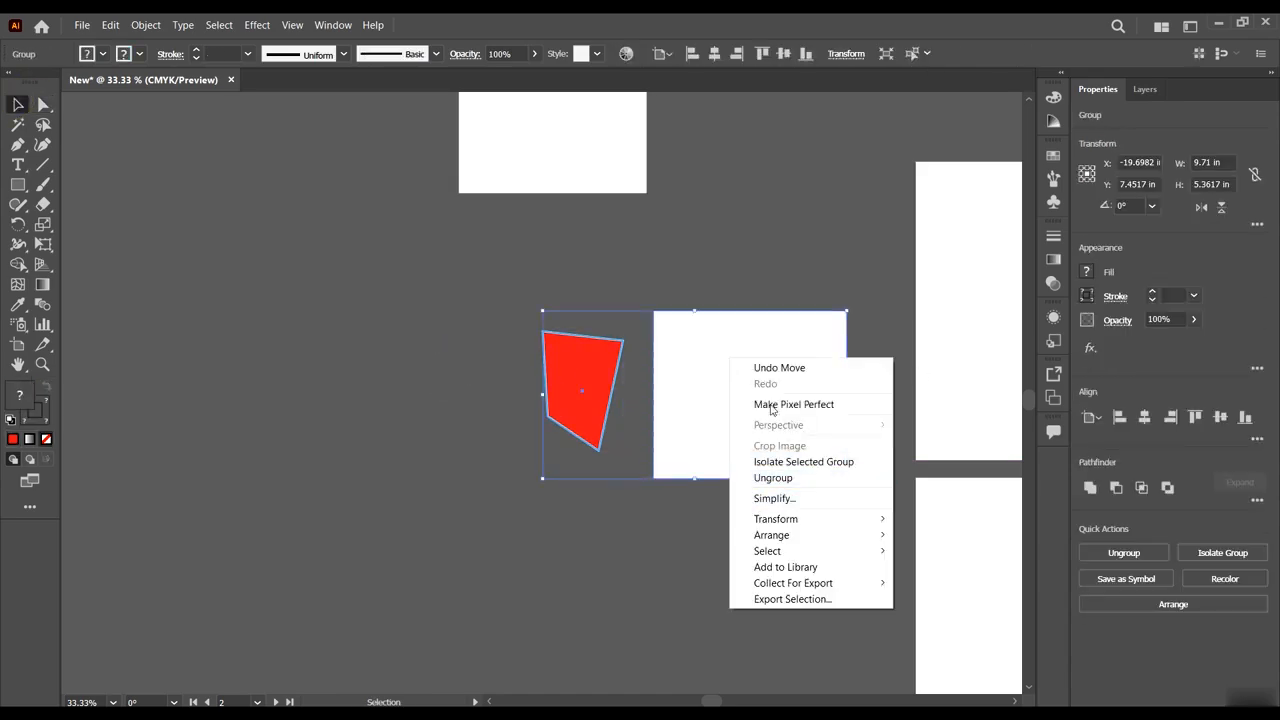
click(574, 557)
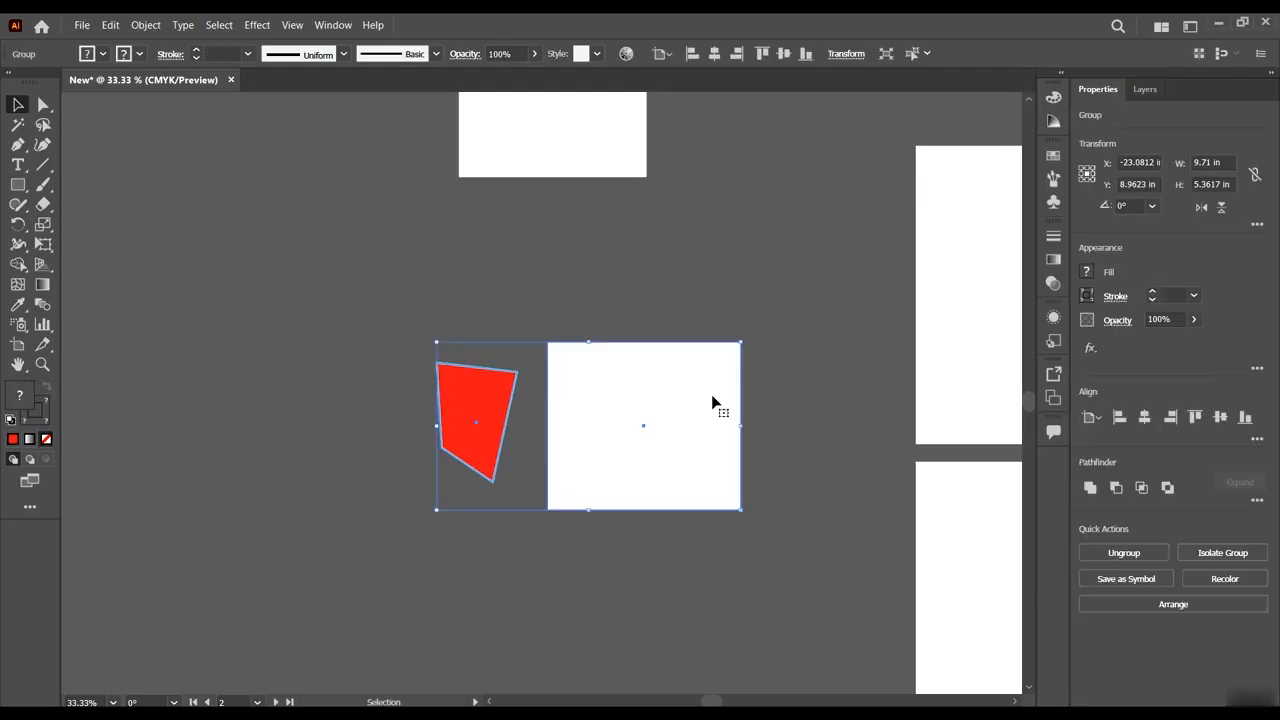
scroll(714, 390, down, 2)
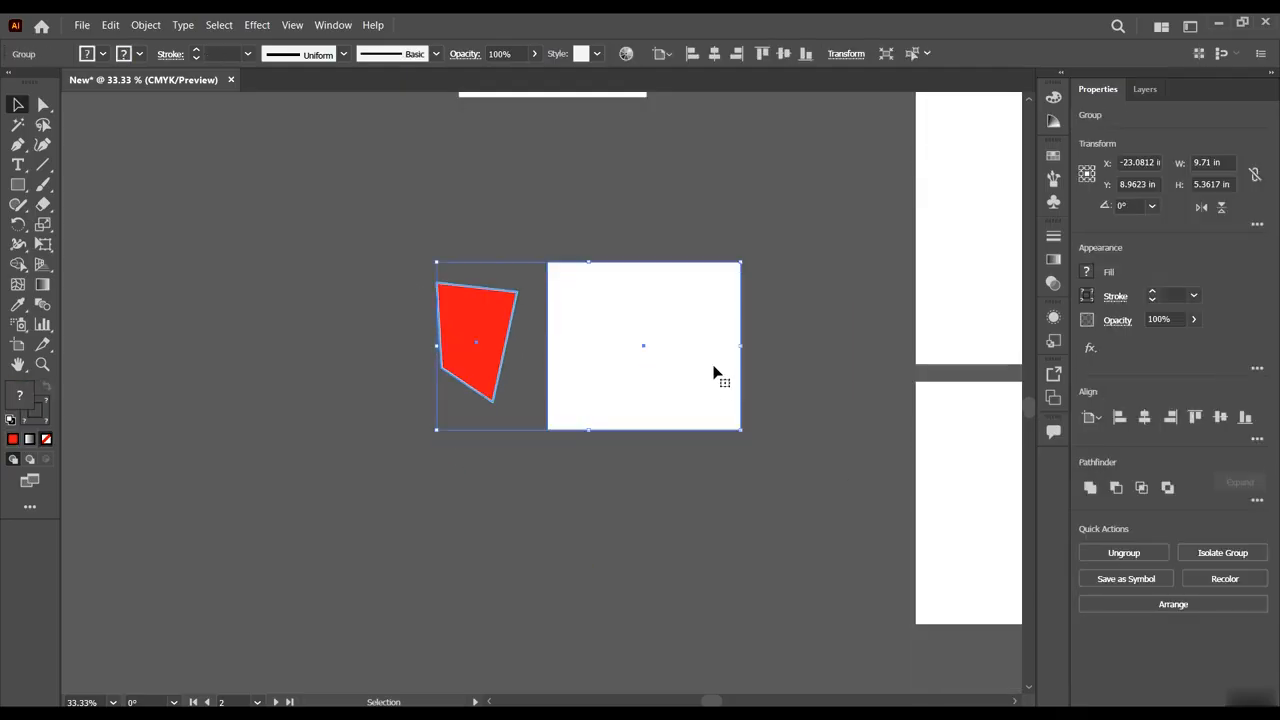
scroll(730, 400, up, 2)
Reposition the group twice by its white rectangle and deselect it.
drag(698, 402, 677, 376)
scroll(789, 451, up, 2)
click(789, 451)
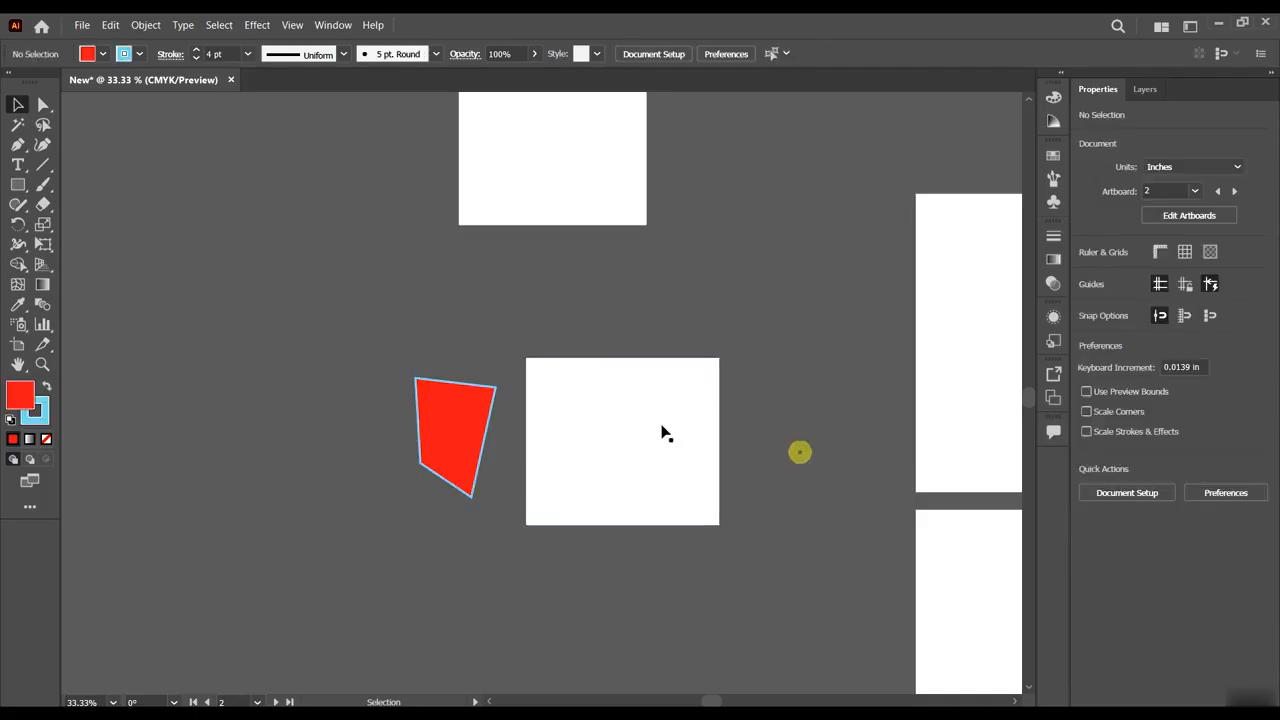
drag(660, 429, 730, 429)
scroll(710, 390, up, 2)
click(857, 537)
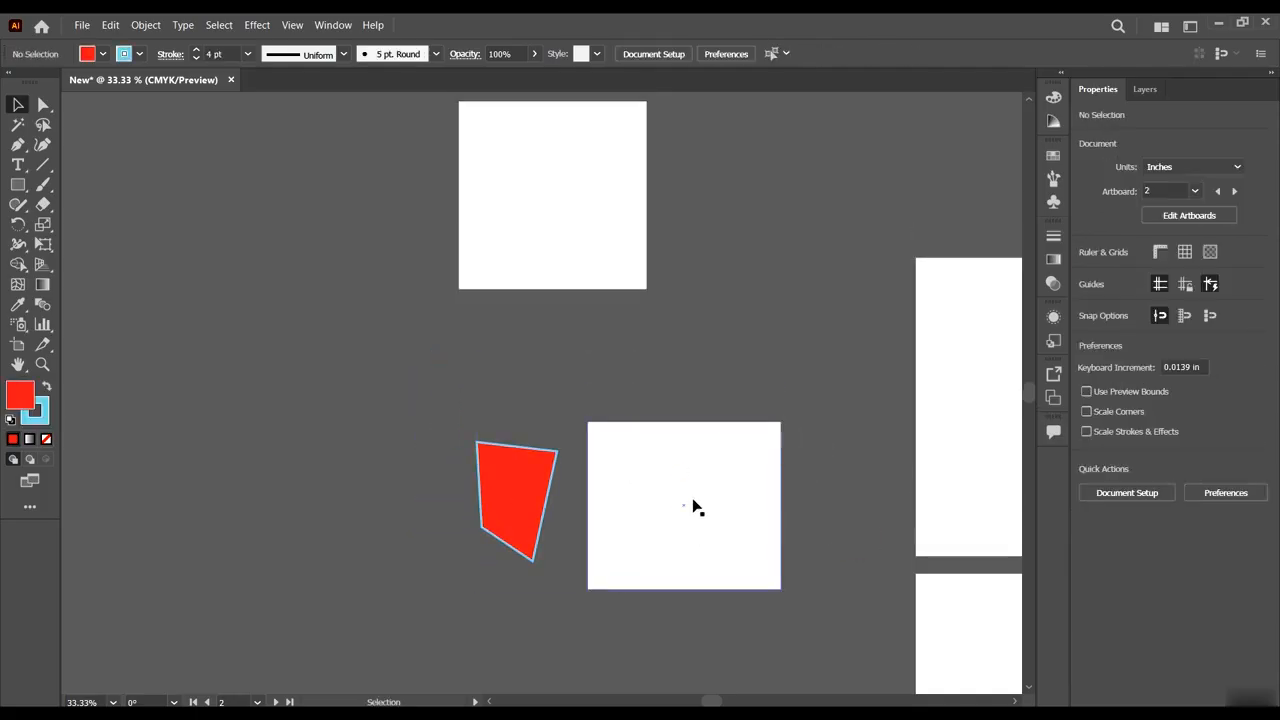
Isolate the group and move its white rectangle independently of the red shape.
double_click(694, 506)
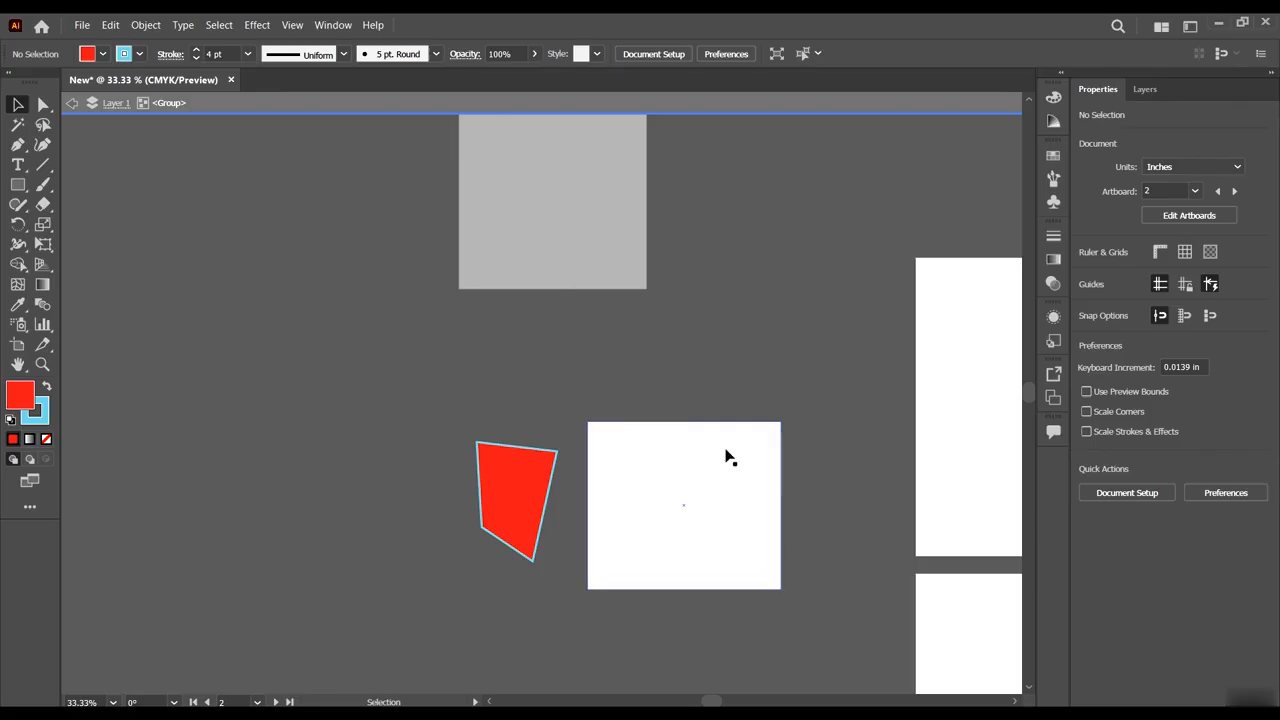
scroll(545, 220, up, 1)
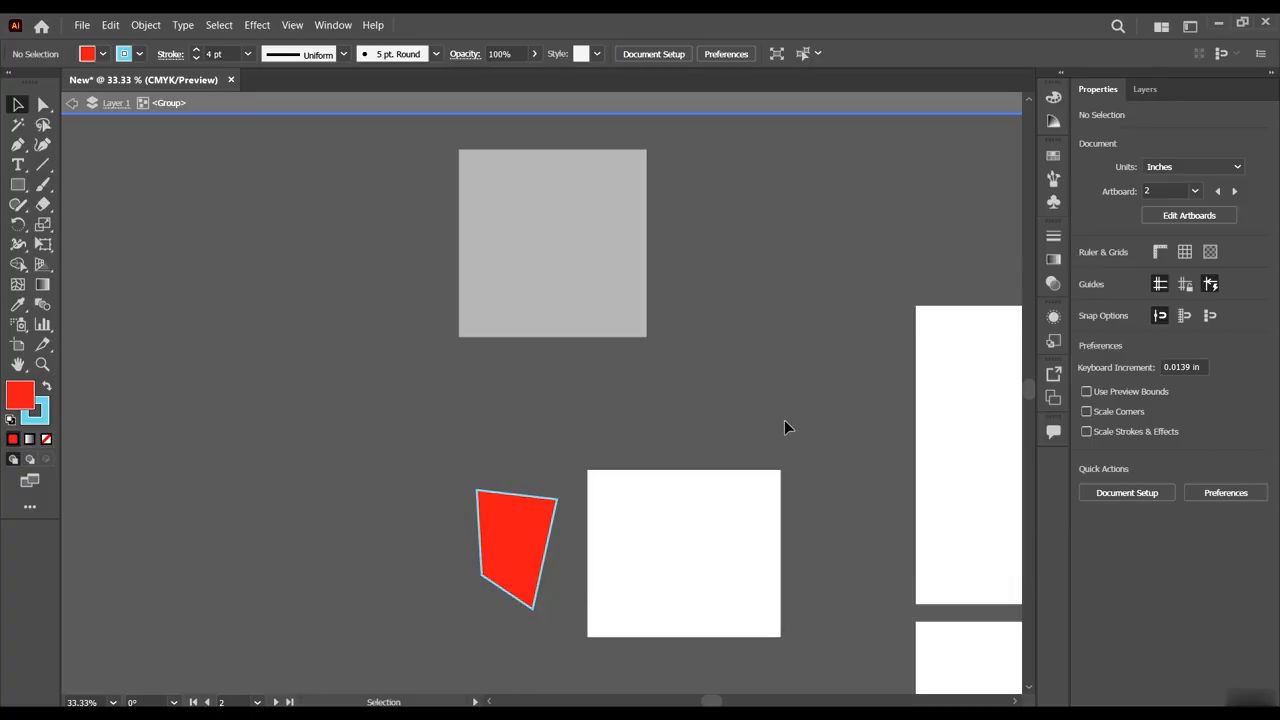
scroll(609, 266, down, 1)
scroll(603, 257, up, 1)
click(865, 515)
drag(666, 573, 704, 525)
click(509, 529)
Reposition the shapes inside the isolated group and exit isolation mode.
drag(866, 557, 480, 440)
drag(681, 512, 646, 504)
click(743, 468)
click(878, 470)
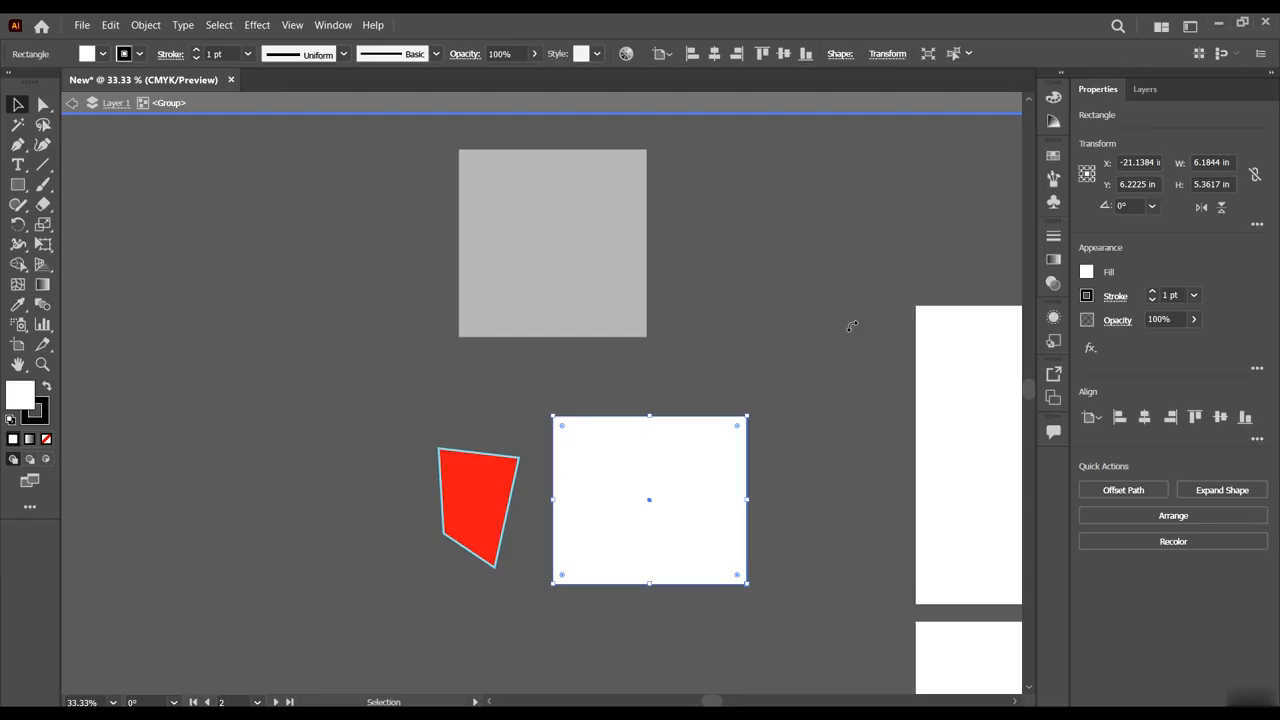
click(222, 220)
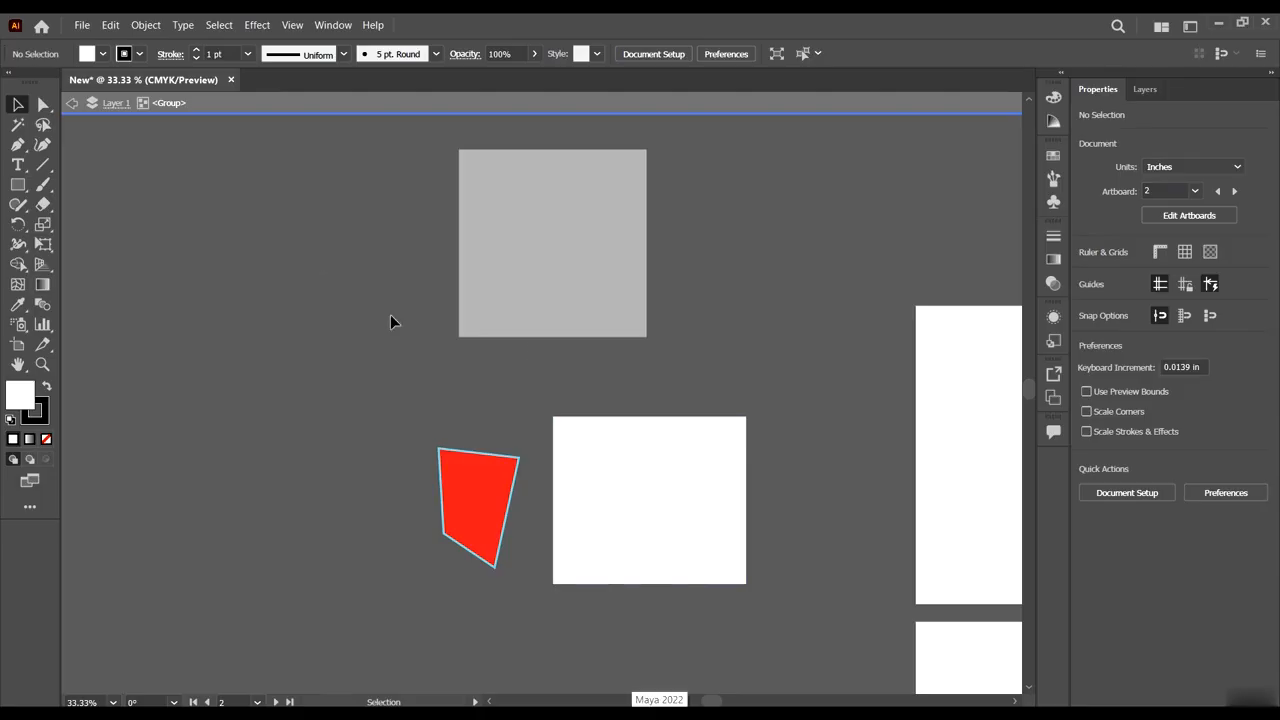
double_click(341, 281)
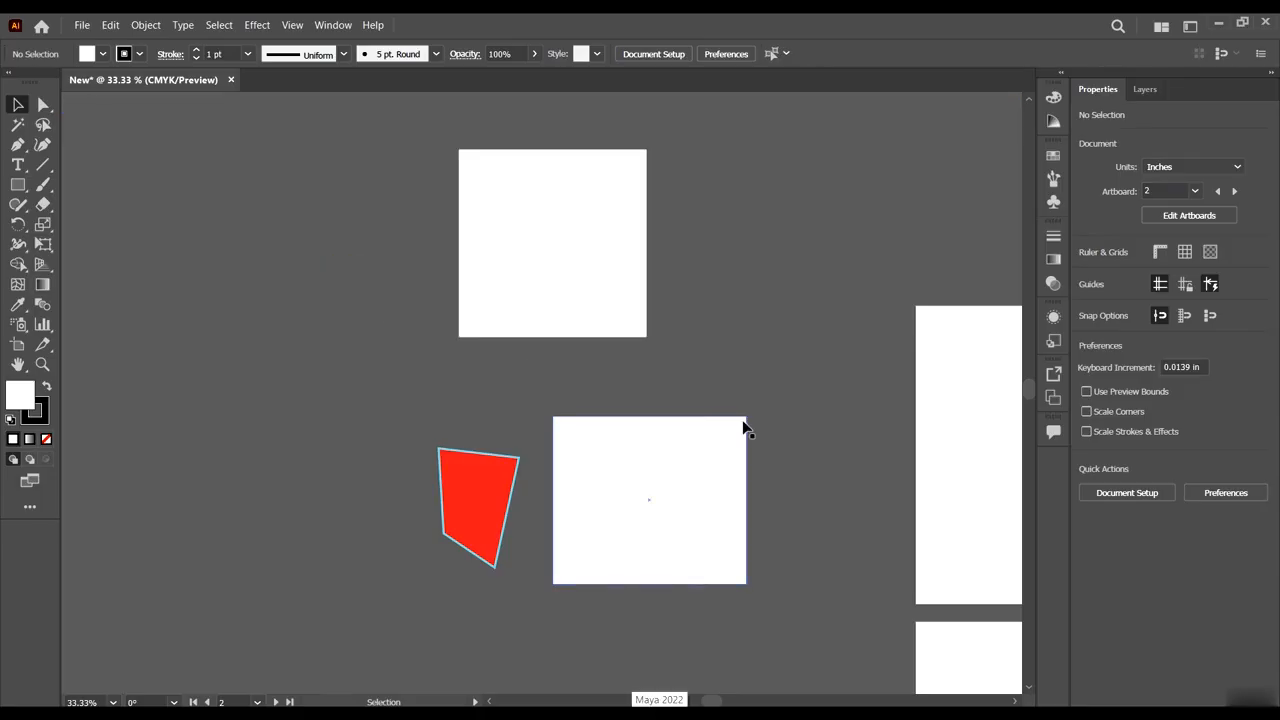
Isolate the group again and leave isolation mode one level at a time.
drag(763, 637, 589, 503)
click(808, 471)
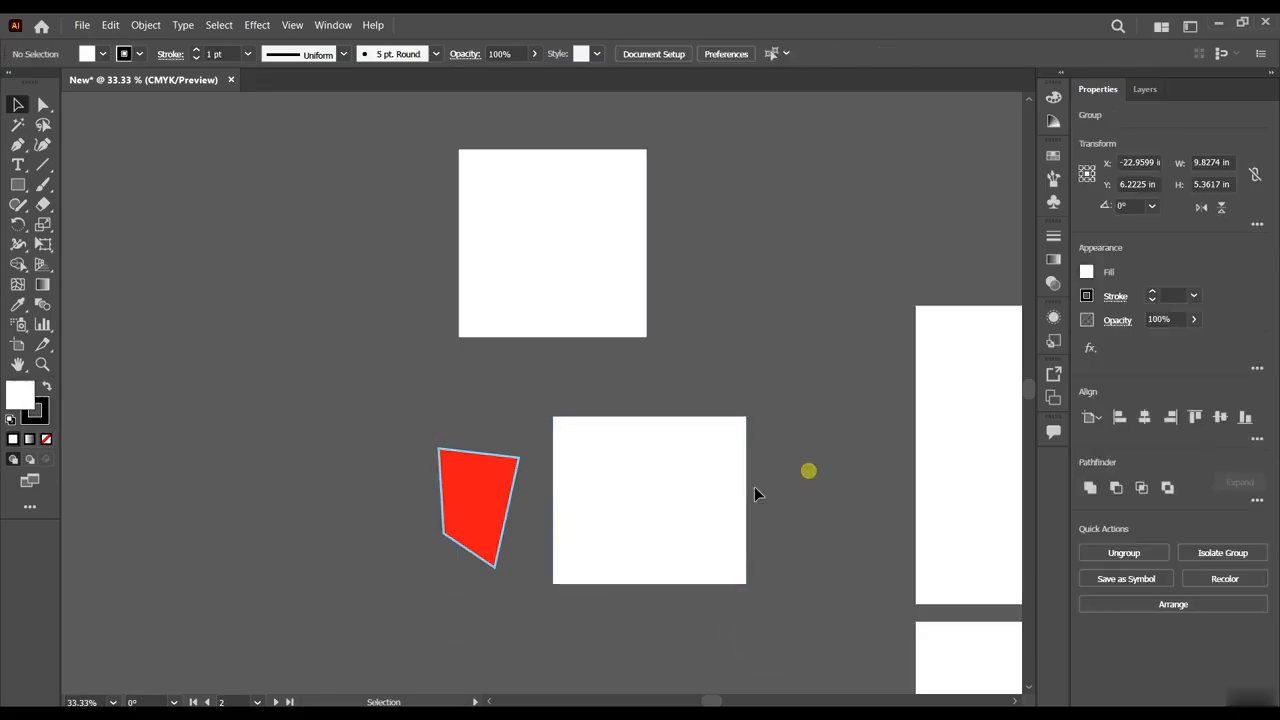
click(730, 490)
double_click(673, 495)
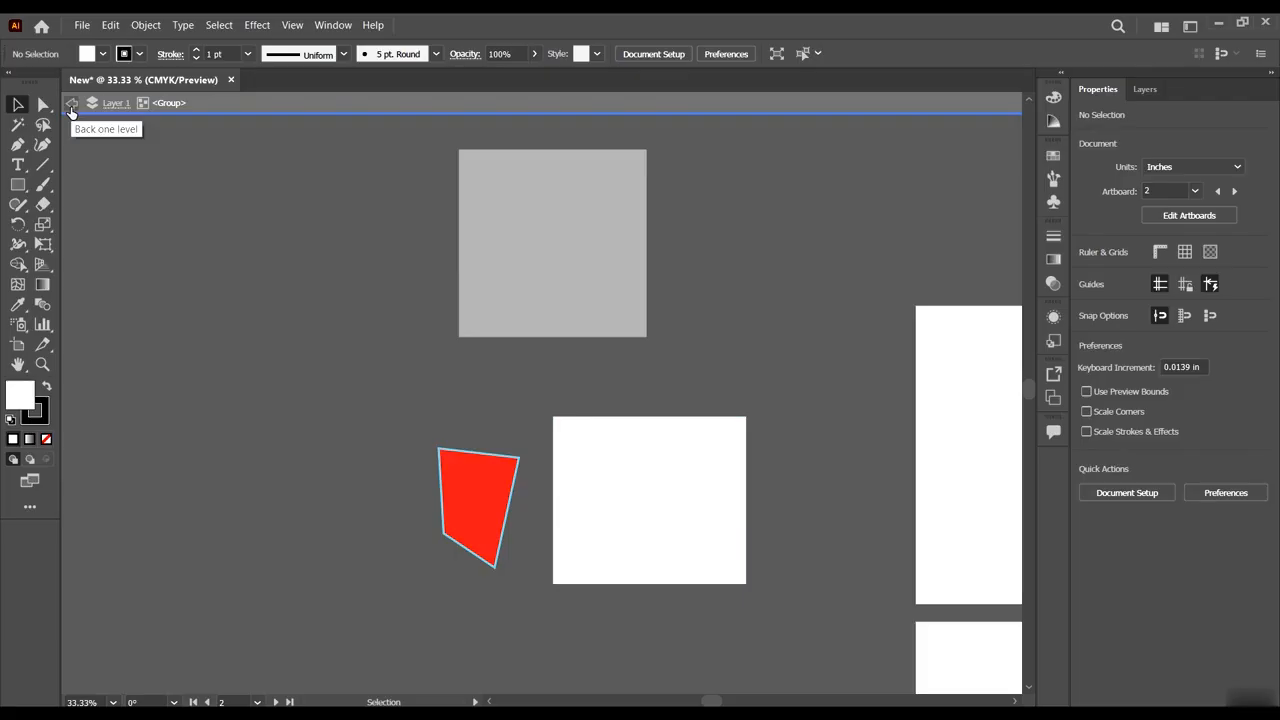
click(71, 106)
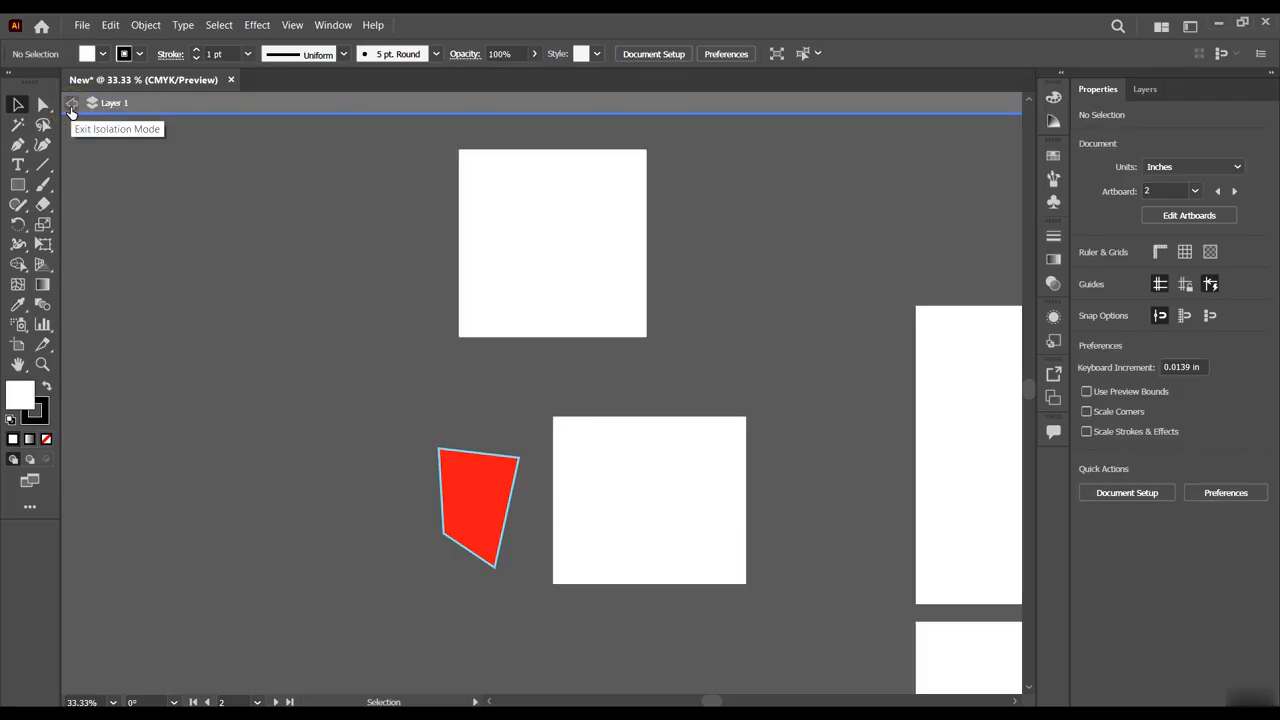
click(71, 106)
scroll(840, 435, down, 1)
click(818, 494)
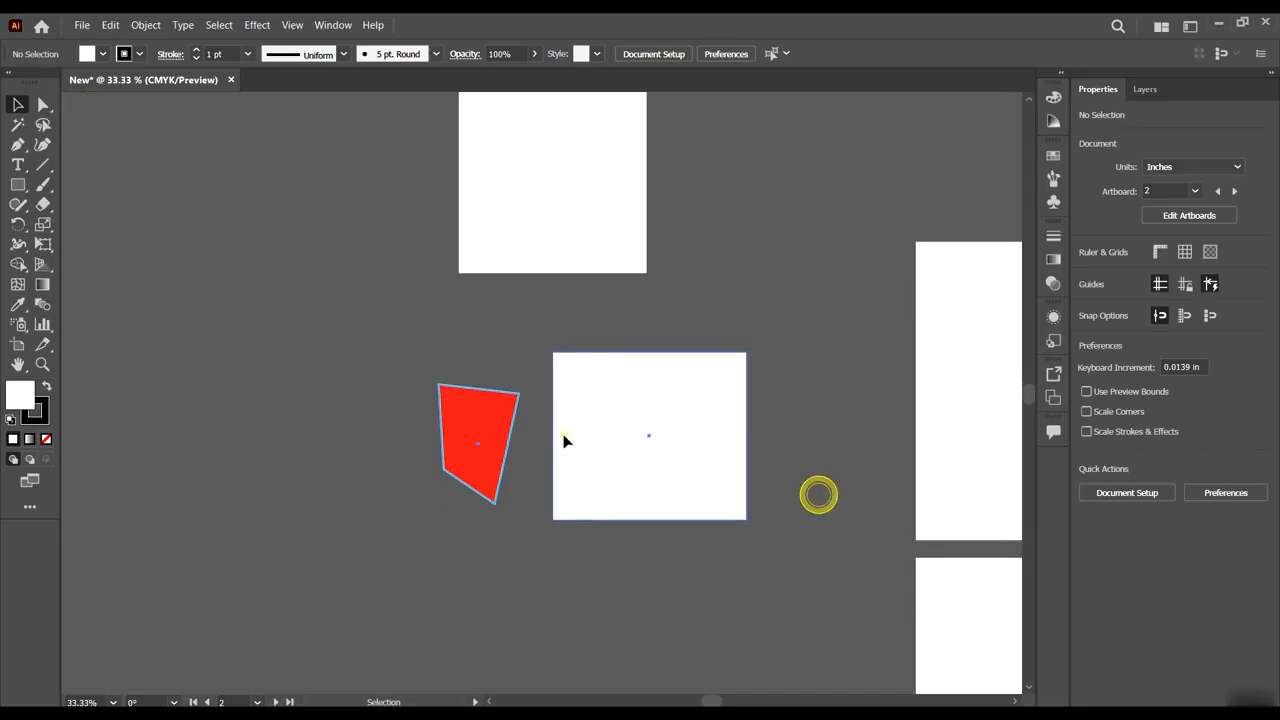
Isolate the separate white square, move it to about X -22.57 in, Y -3.11 in, and exit isolation mode.
click(563, 440)
scroll(660, 385, up, 1)
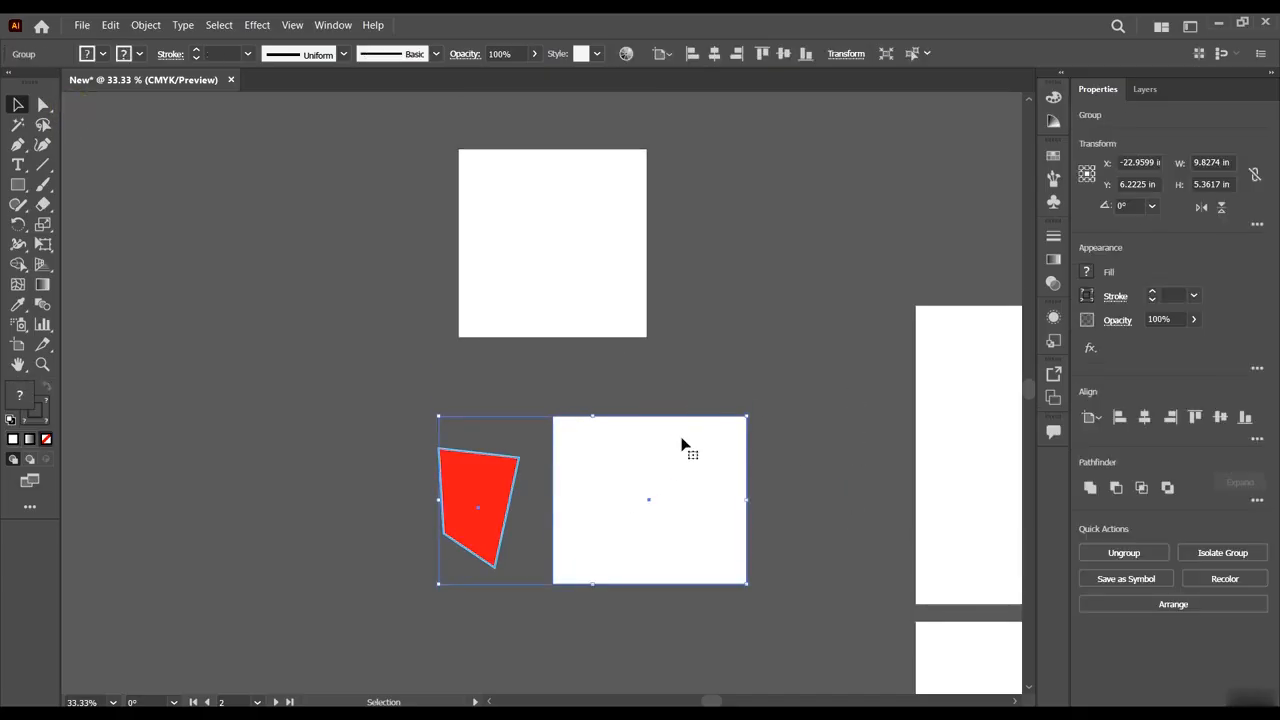
click(550, 265)
scroll(672, 316, up, 1)
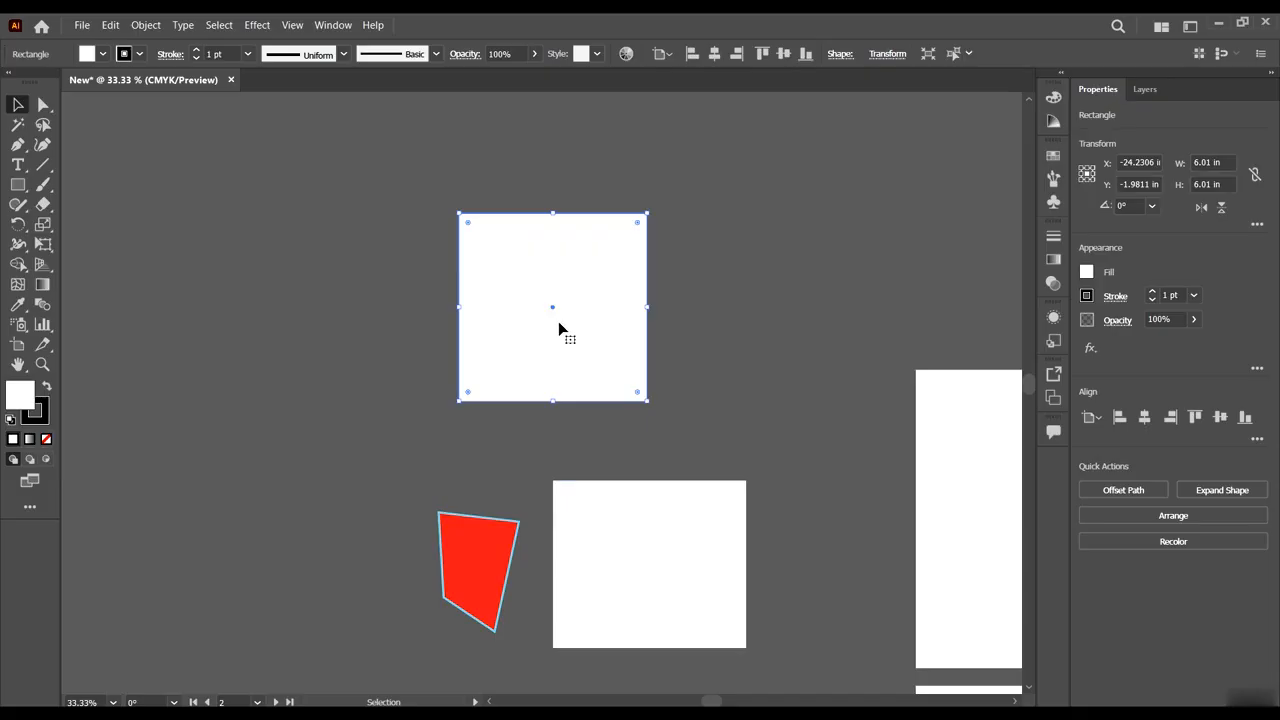
double_click(559, 328)
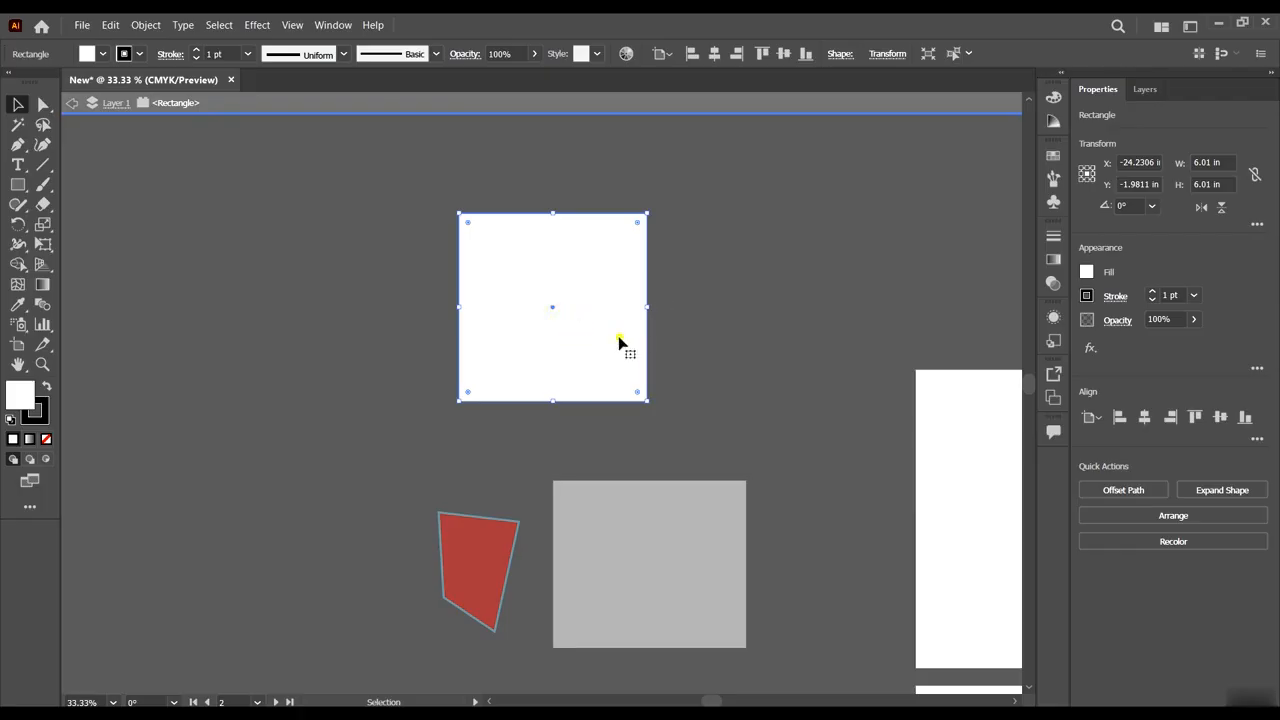
drag(620, 343, 598, 292)
click(828, 340)
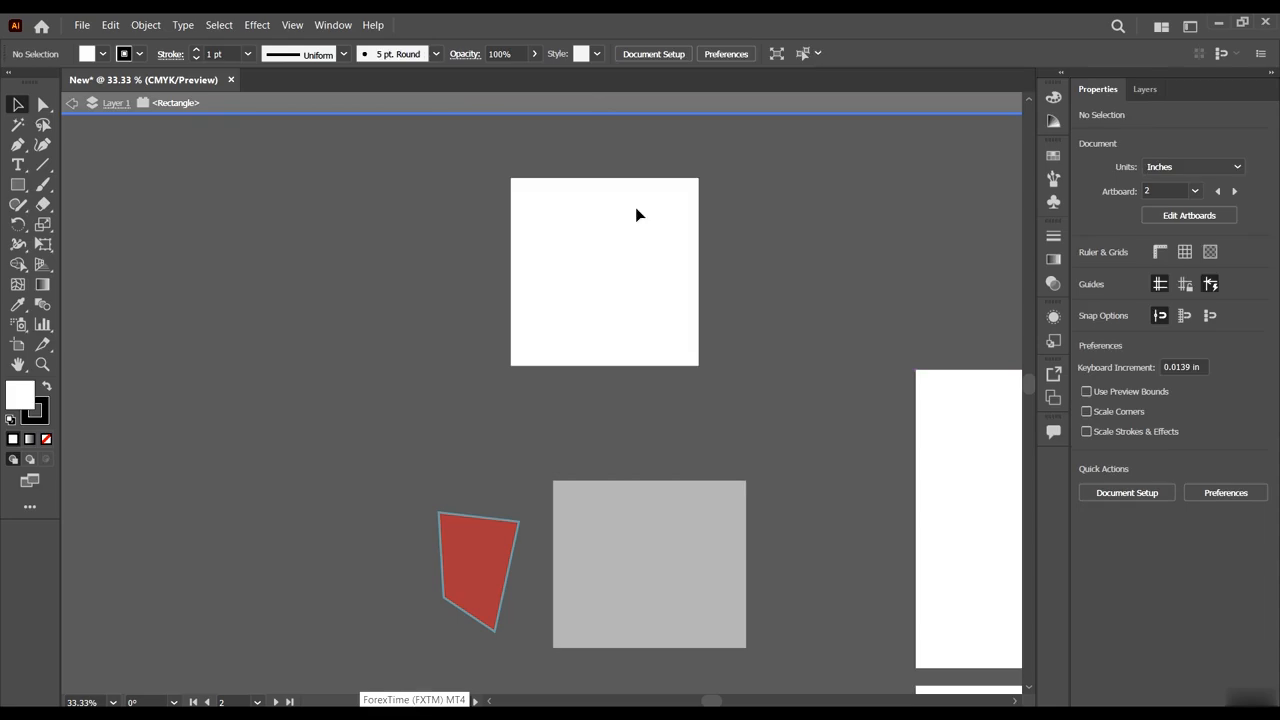
click(71, 103)
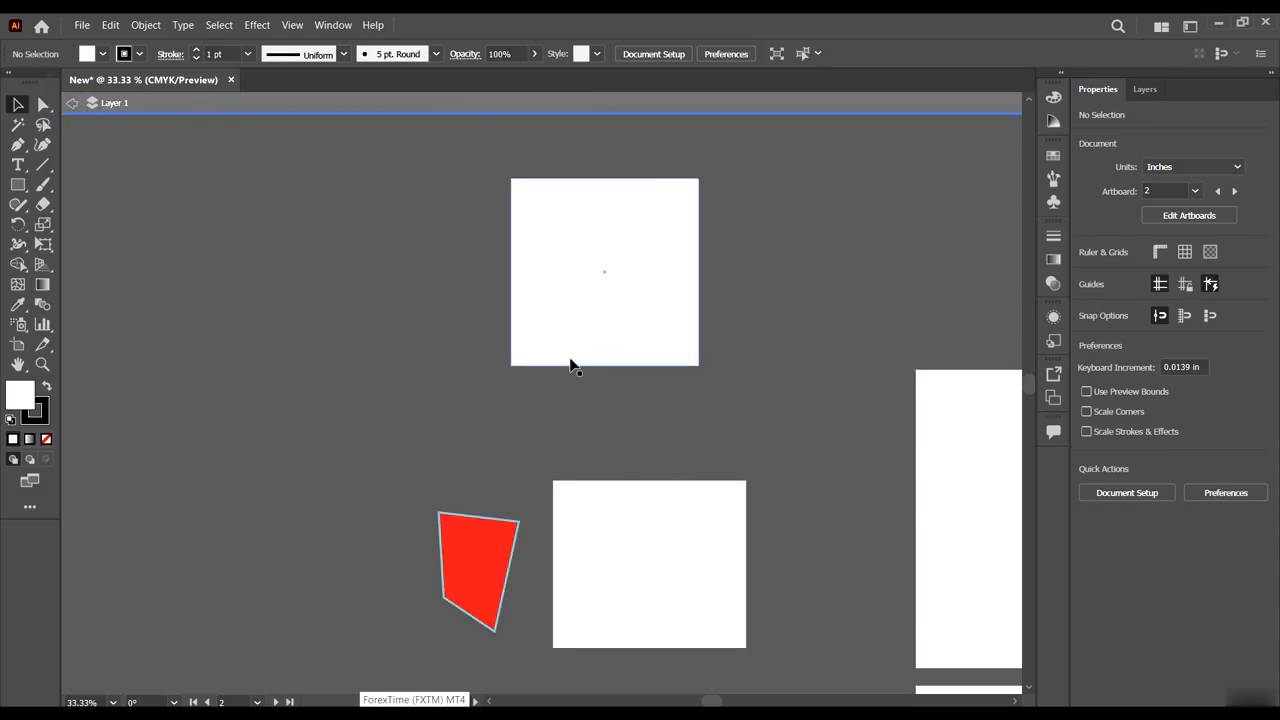
click(71, 103)
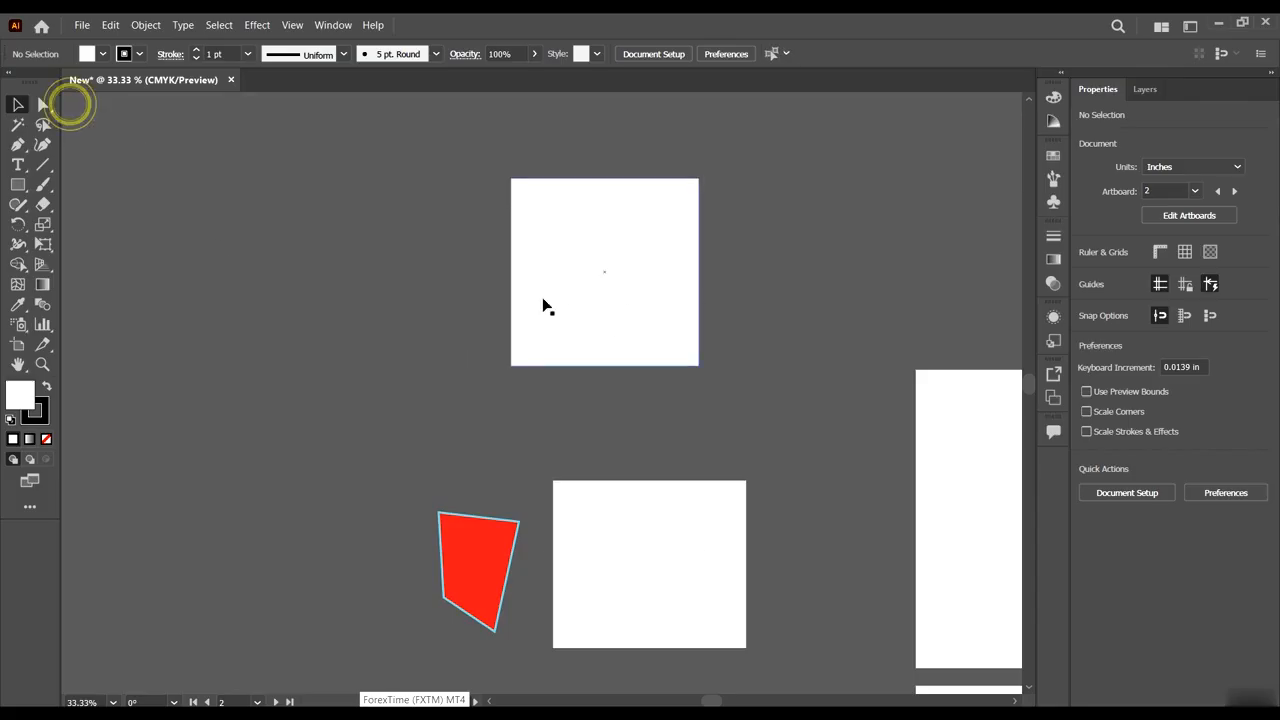
Review the white square's available commands and move it to about X -22.02 in, Y -0.60 in, above the grouped rectangle.
right_click(543, 298)
click(752, 343)
right_click(605, 262)
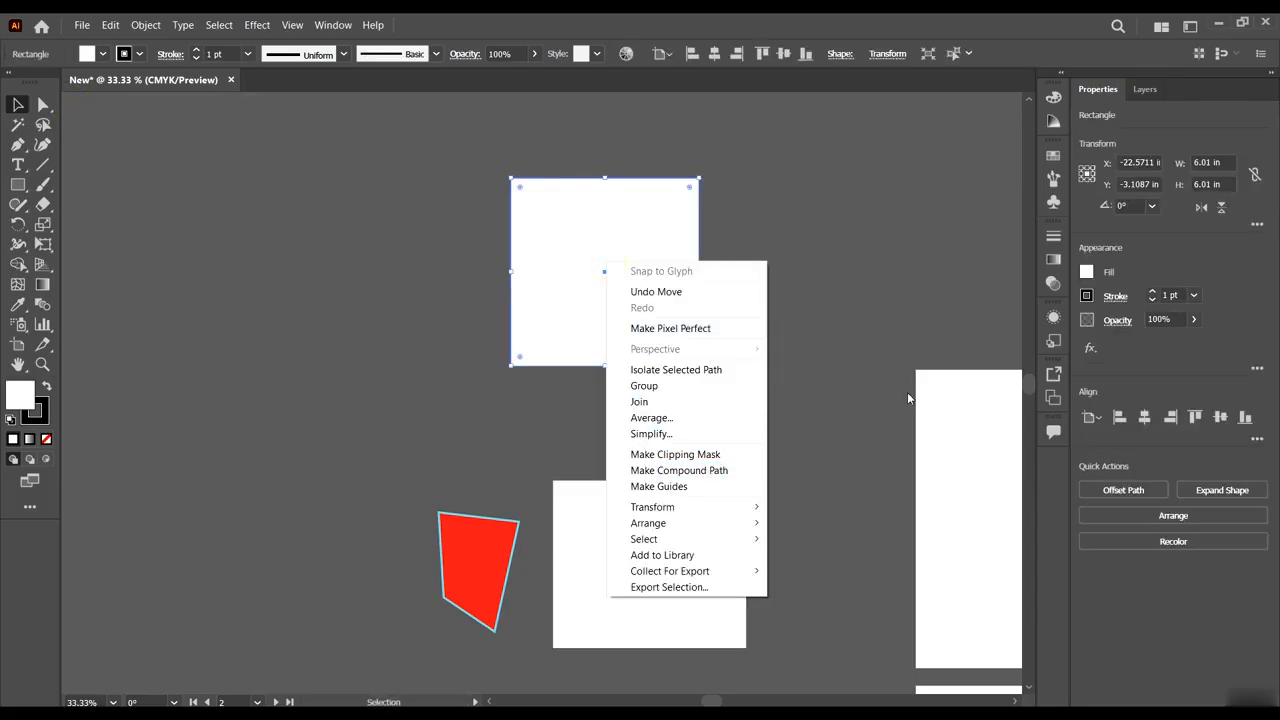
click(886, 278)
scroll(623, 289, down, 1)
drag(623, 289, 653, 375)
Examine the shapes beside the artboards at different zoom levels and deselect the white square.
key(ctrl+minus)
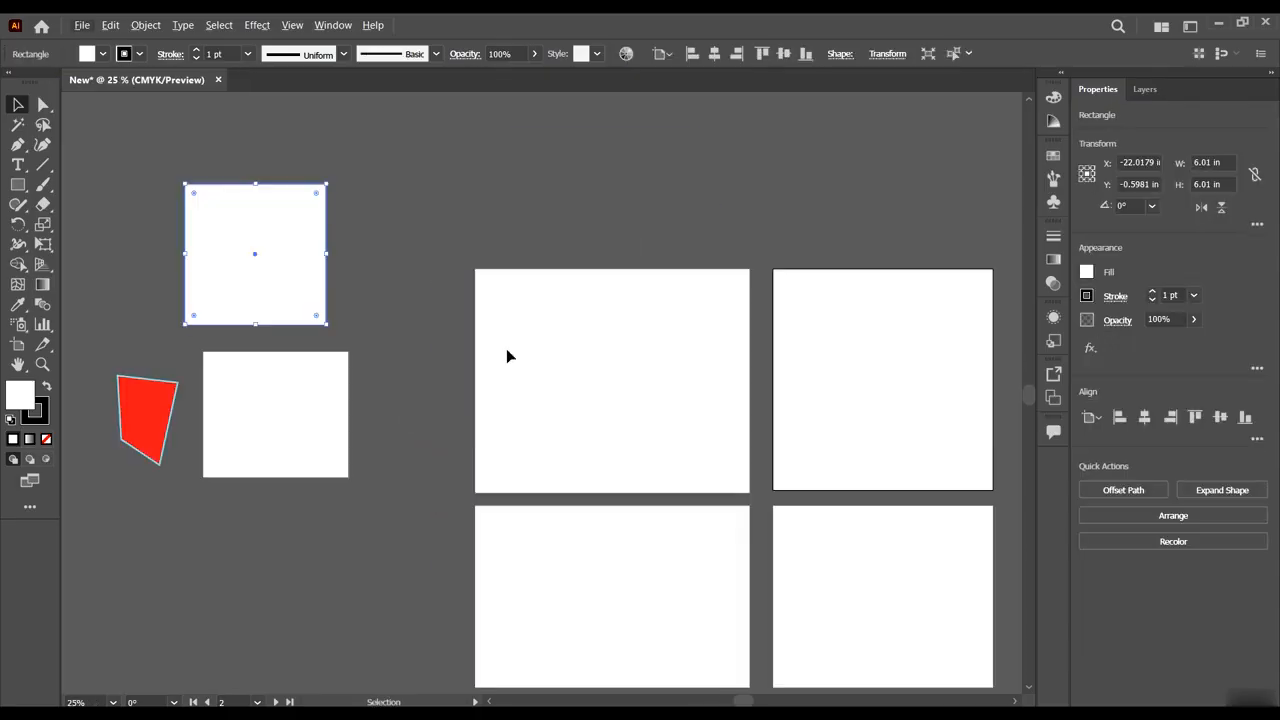
scroll(506, 356, down, 1)
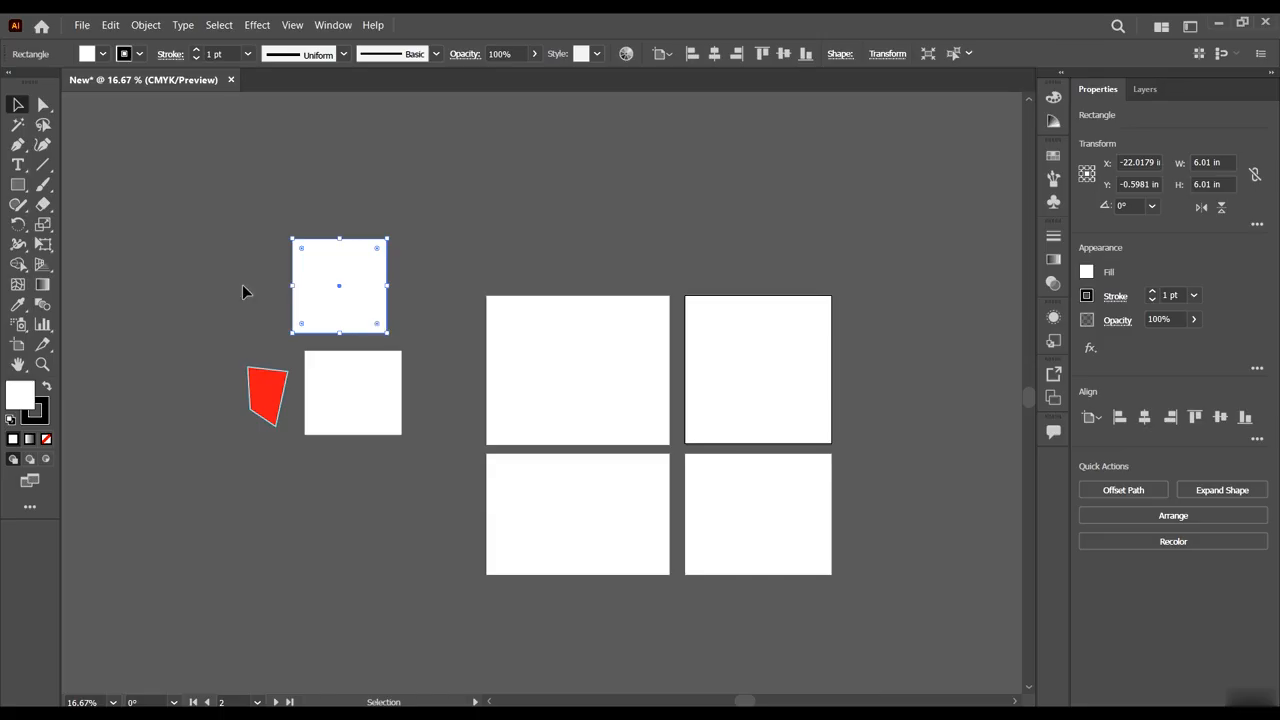
scroll(243, 286, up, 2)
scroll(641, 364, down, 1)
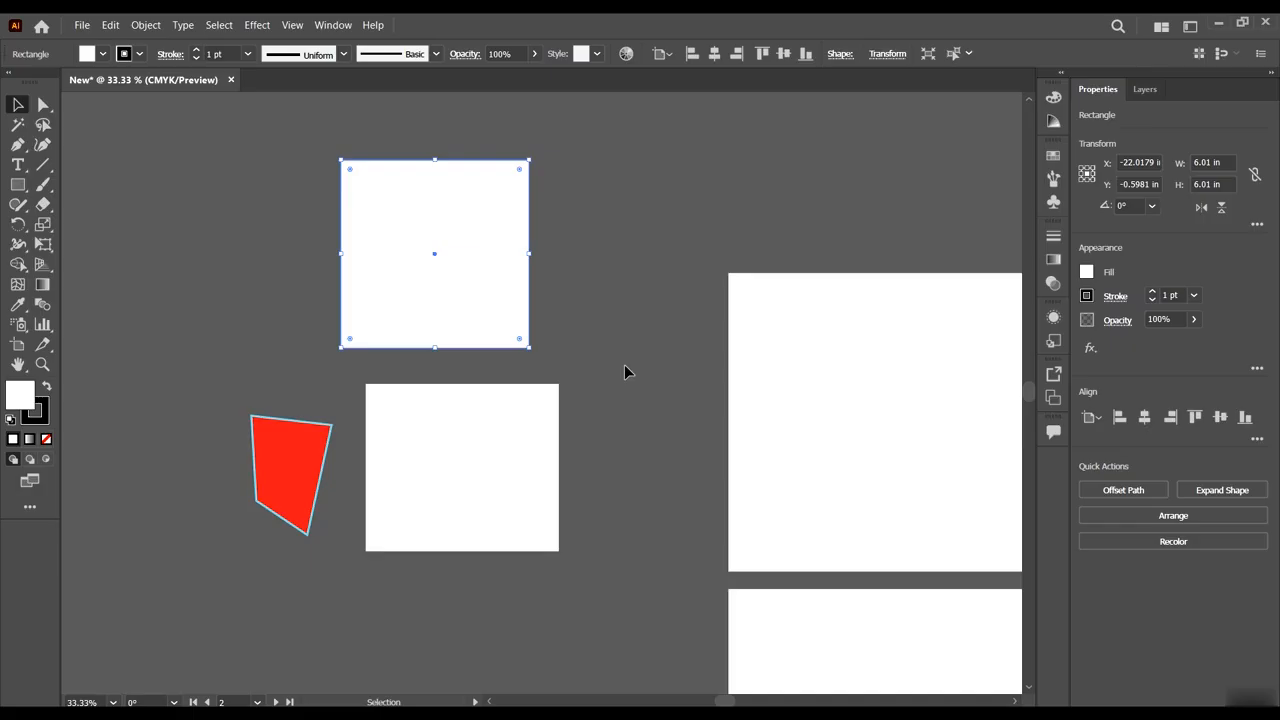
scroll(624, 372, down, 1)
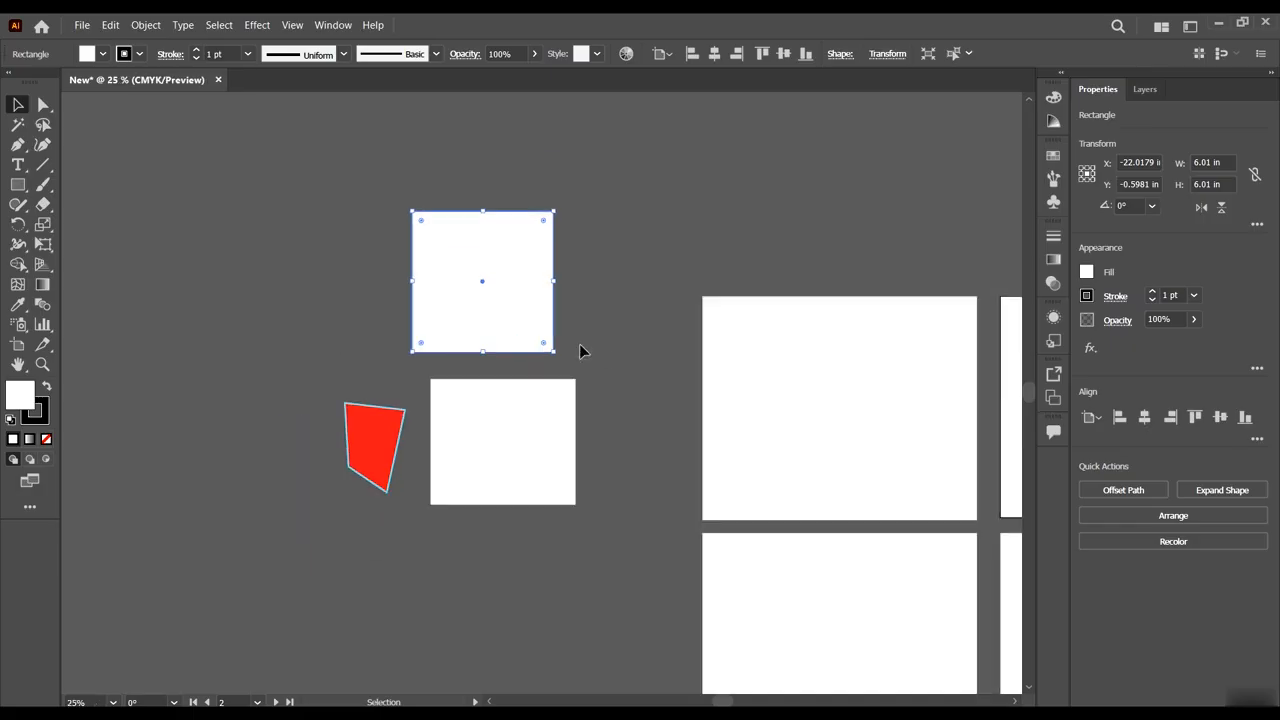
scroll(560, 340, down, 1)
scroll(590, 362, up, 1)
click(627, 344)
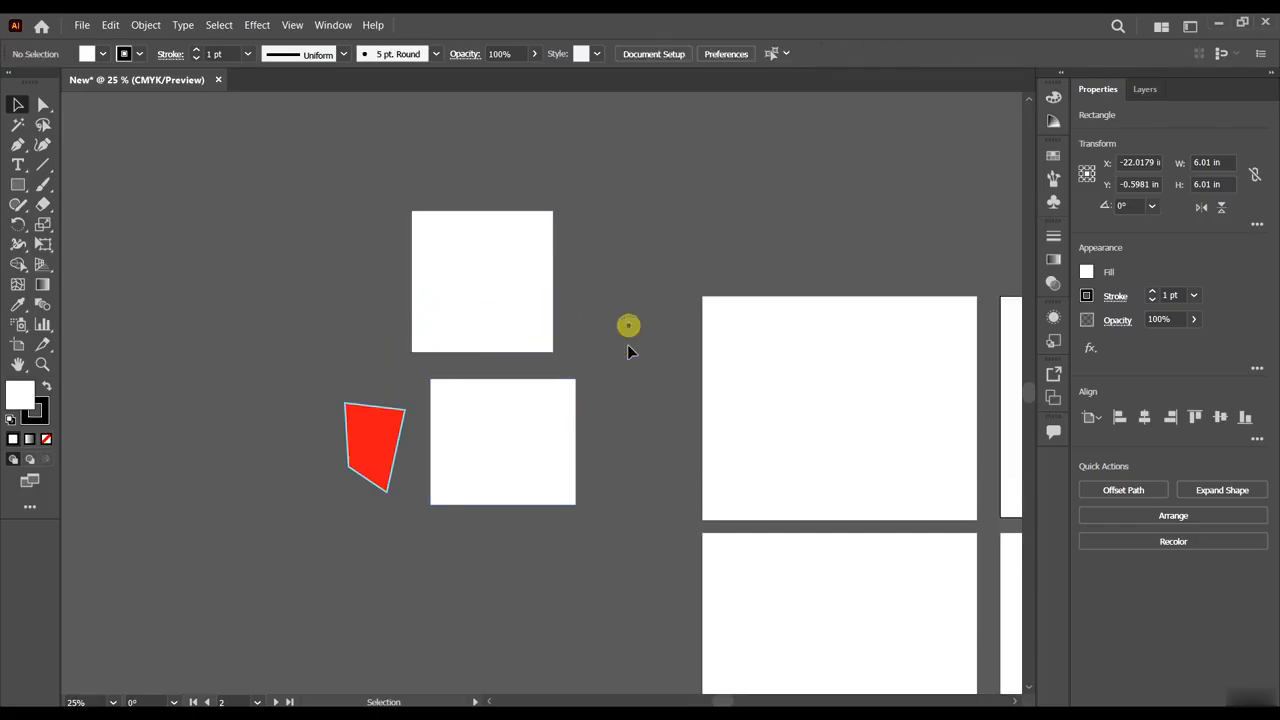